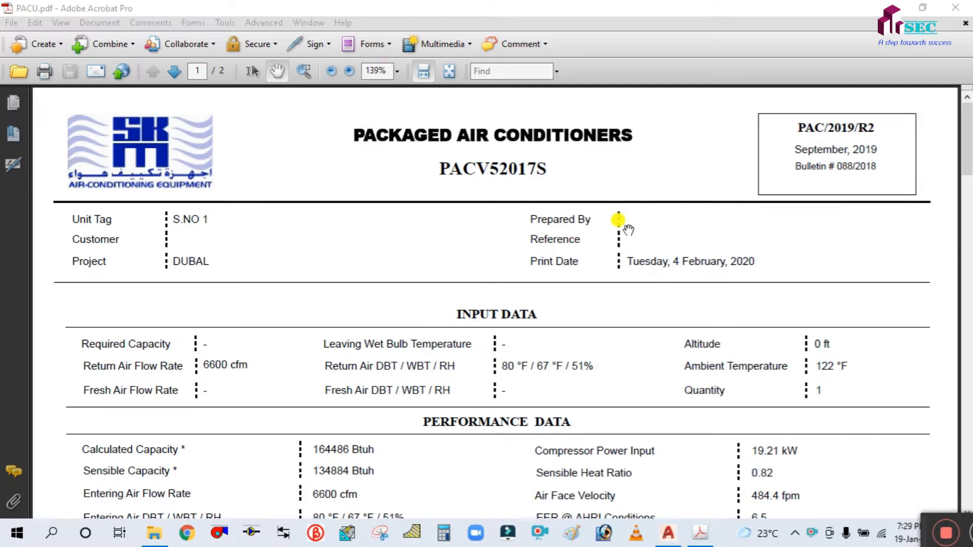
- Review the PACV52017S packaged air conditioner datasheet in PACU.pdf, covering the input, performance, physical and electrical data through to the drawings page
left_click(665, 537)
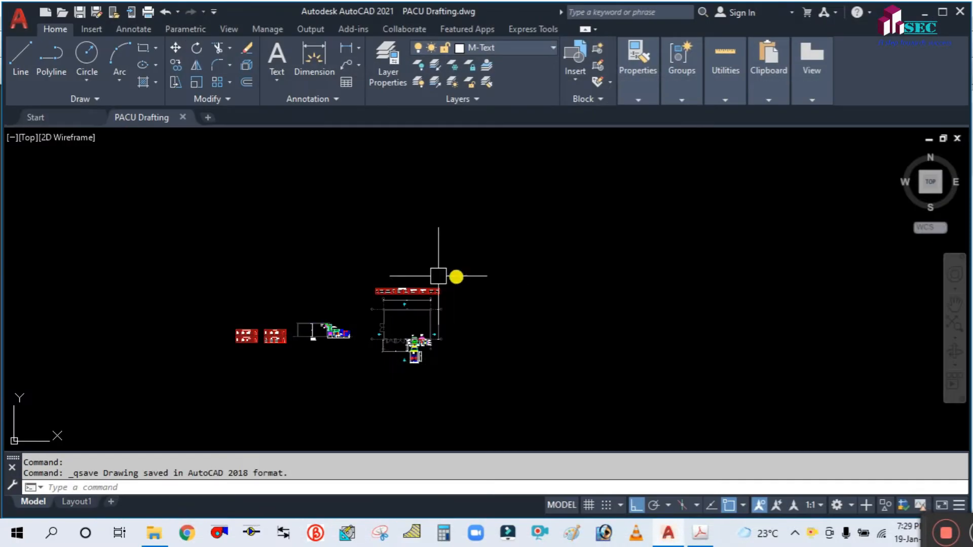
left_click(700, 533)
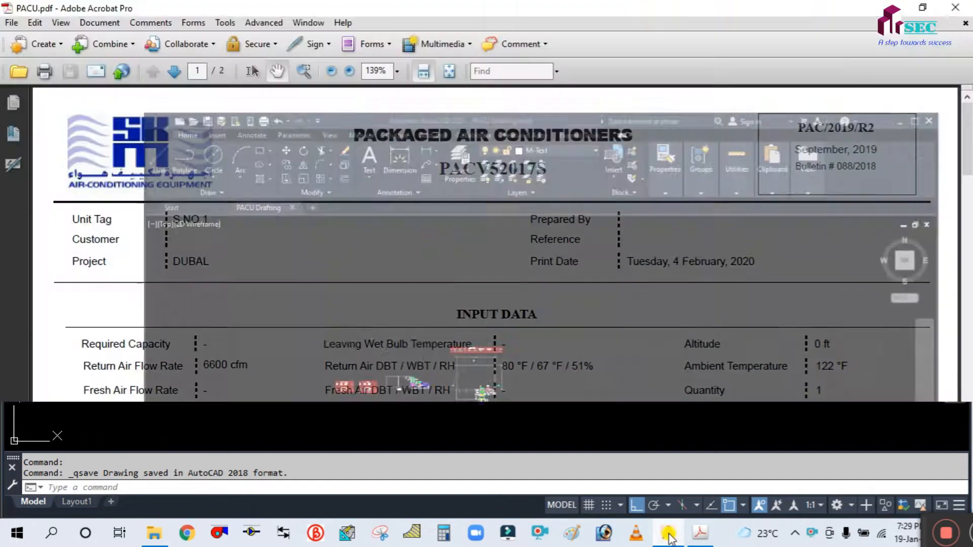
scroll(639, 400, "down", 15)
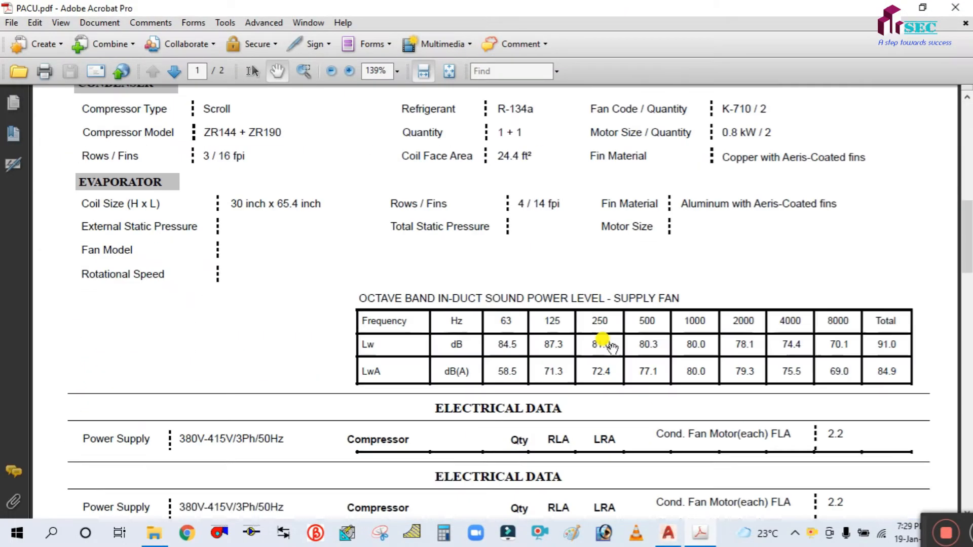
scroll(612, 348, "down", 5)
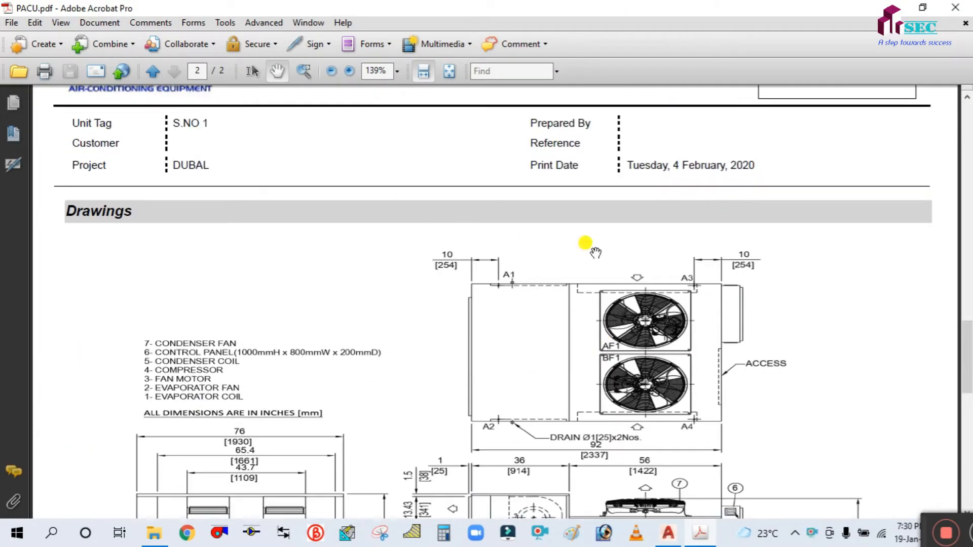
scroll(445, 326, "up", 15)
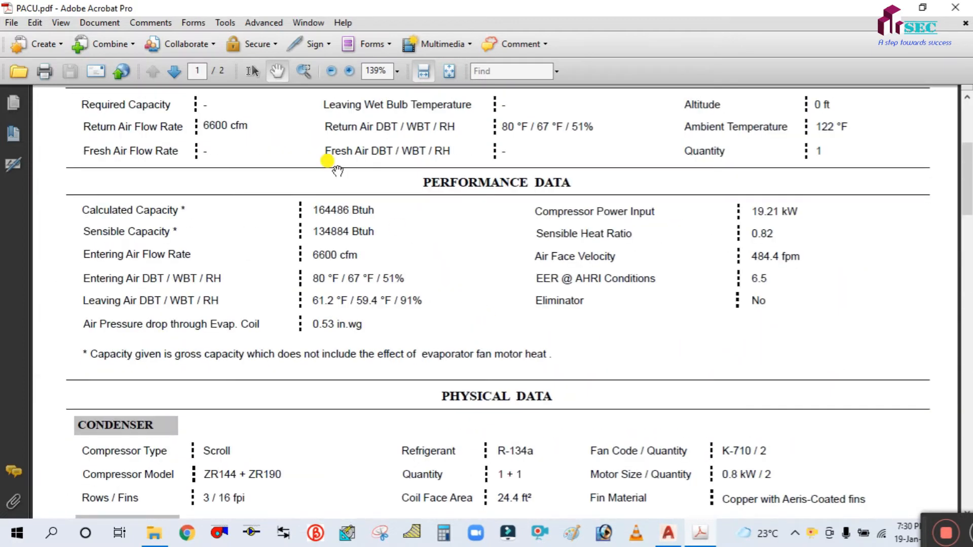
scroll(337, 171, "up", 4)
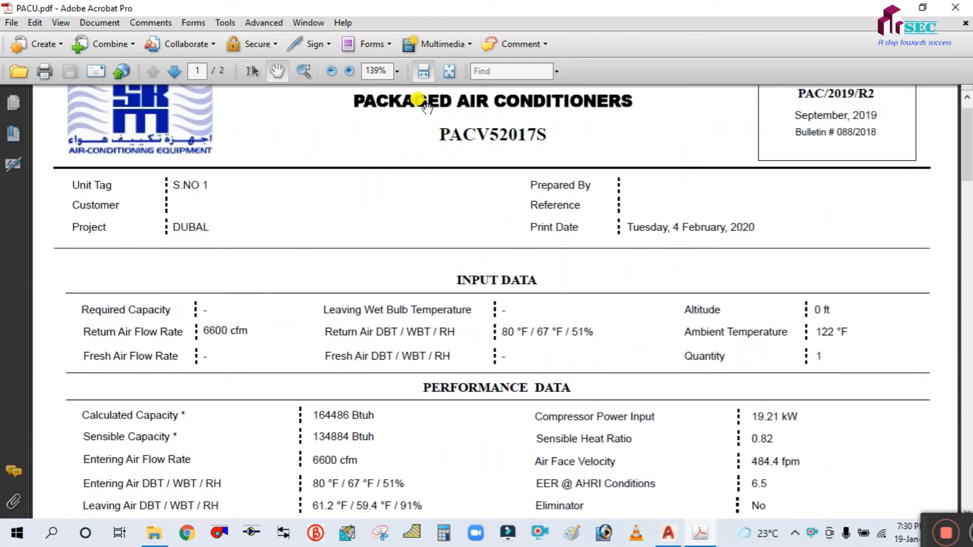
scroll(427, 106, "up", 1)
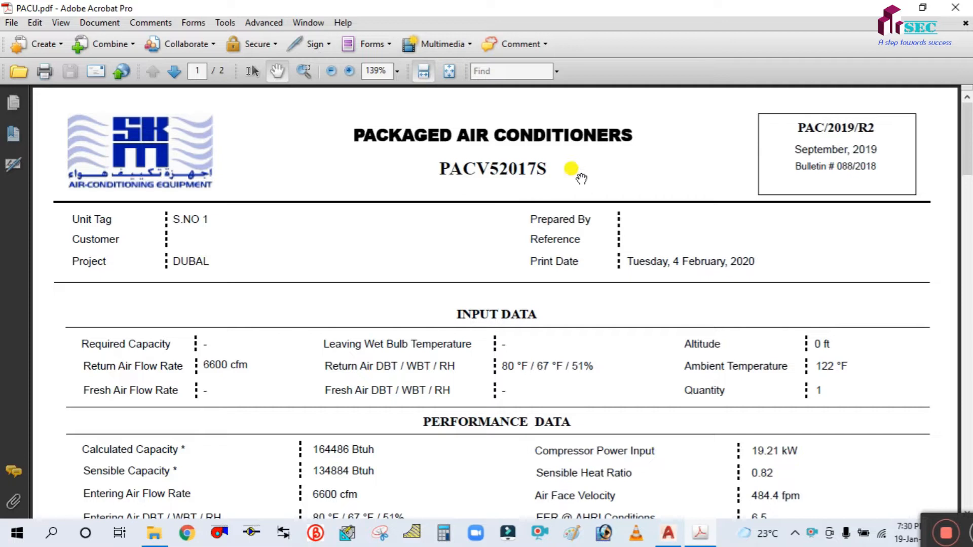
scroll(581, 177, "down", 4)
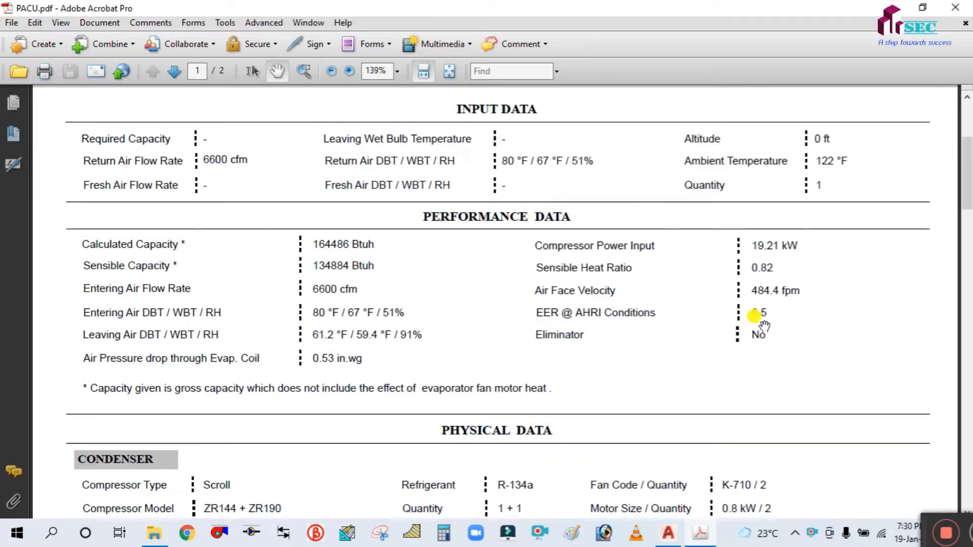
scroll(397, 311, "down", 9)
scroll(415, 314, "down", 15)
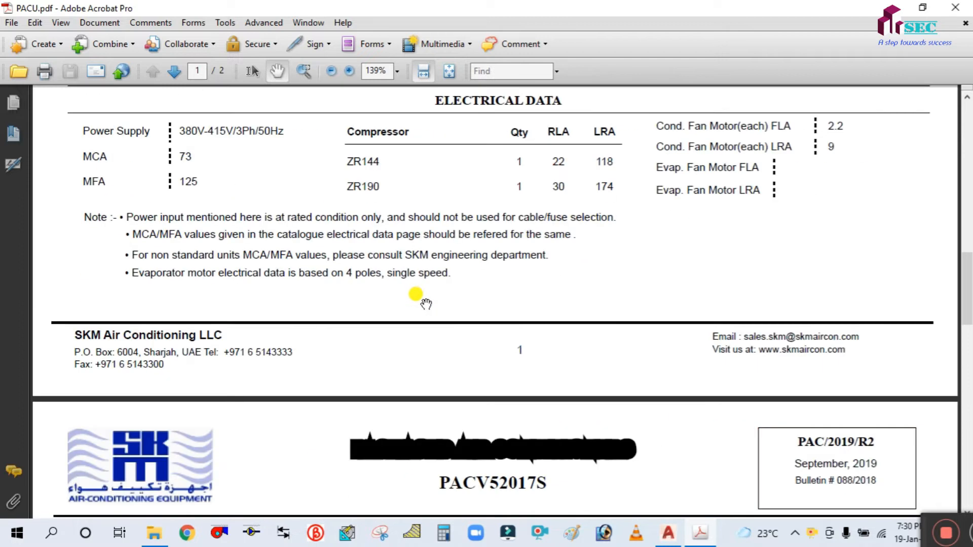
scroll(536, 247, "down", 2)
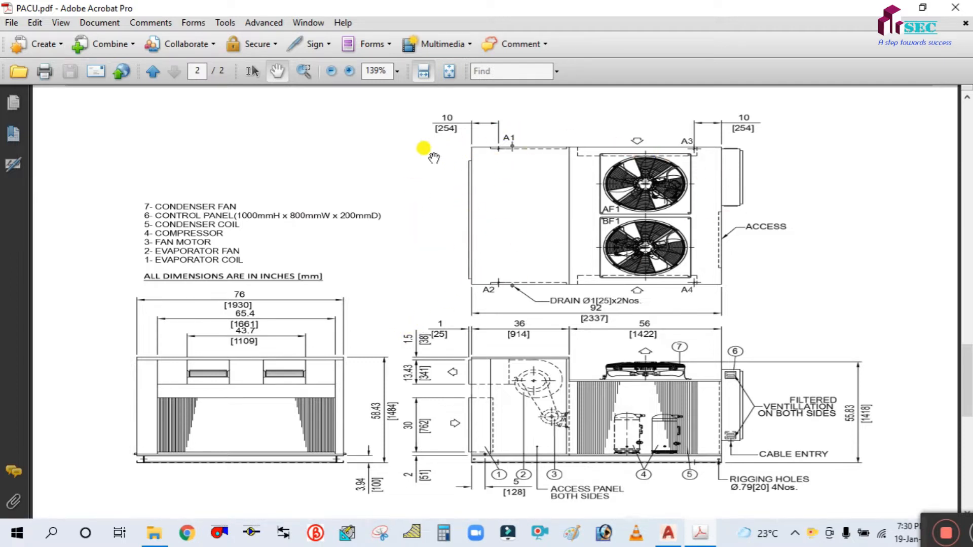
- Examine the unit's dimensioned plan, front and side views on the datasheet's Drawings page
left_click_drag(403, 166, 385, 238)
left_click_drag(560, 314, 527, 224)
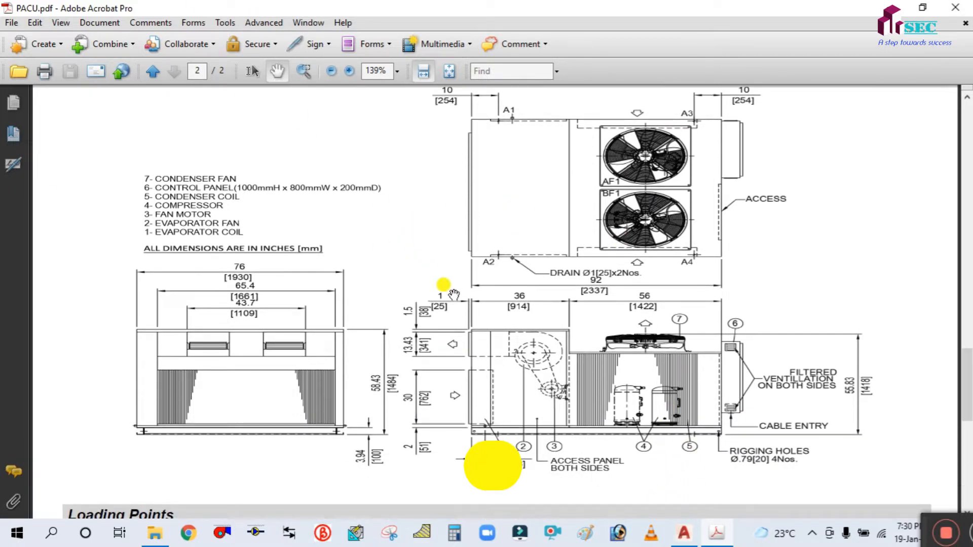
left_click_drag(707, 243, 705, 312)
left_click_drag(477, 413, 496, 323)
left_click_drag(556, 221, 550, 299)
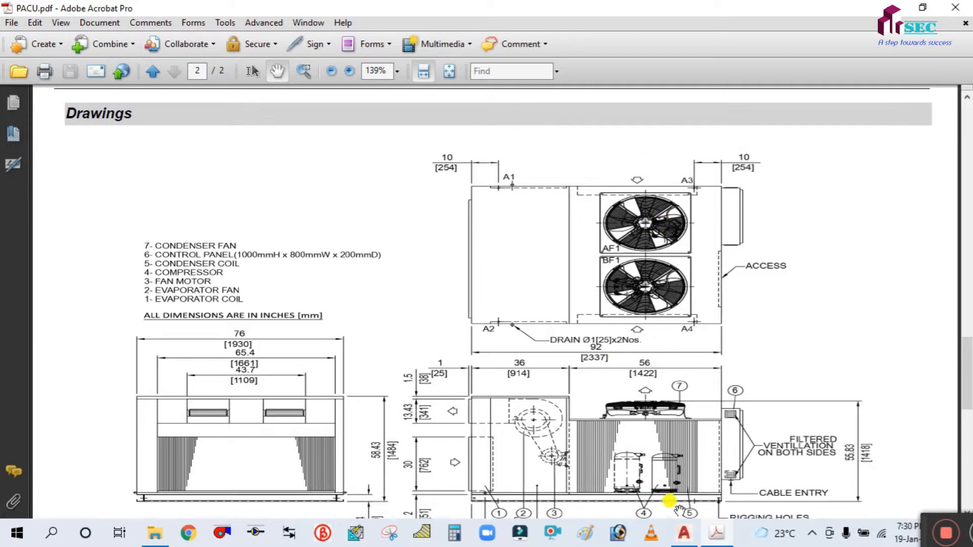
left_click_drag(573, 272, 571, 304)
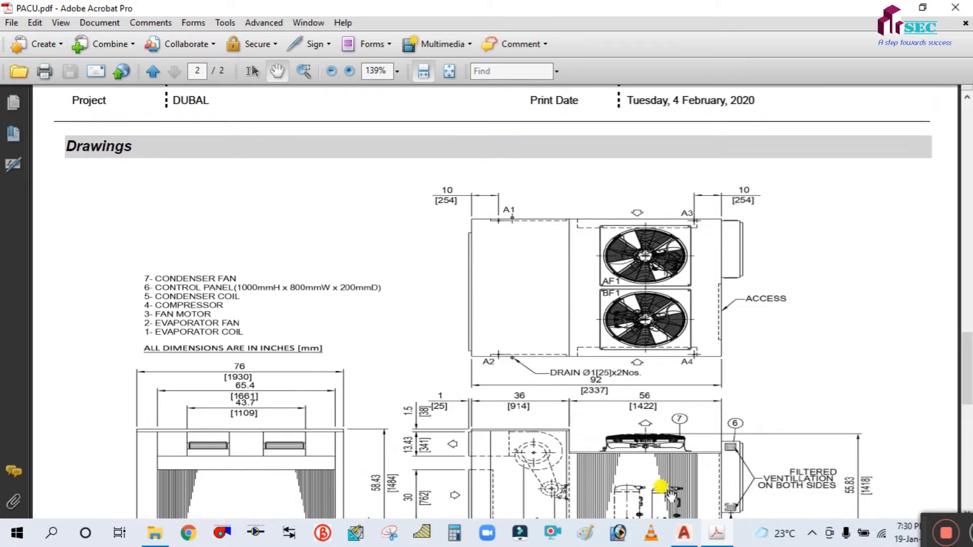
- Switch to AutoCAD and examine the SKM PACU block and its dimensions in the plan view of PACU Drafting.dwg
left_click(684, 532)
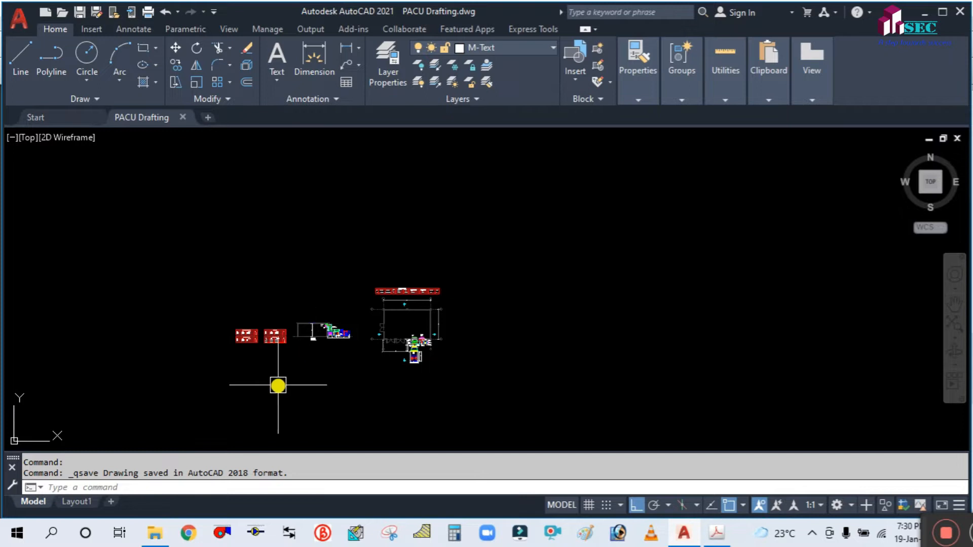
scroll(278, 387, "up", 4)
scroll(601, 310, "up", 2)
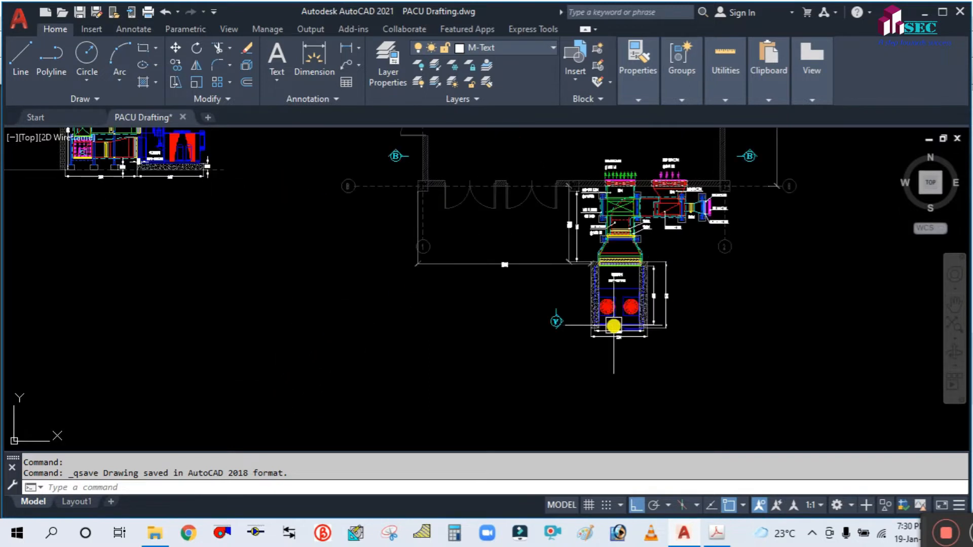
scroll(659, 274, "up", 3)
scroll(356, 256, "down", 3)
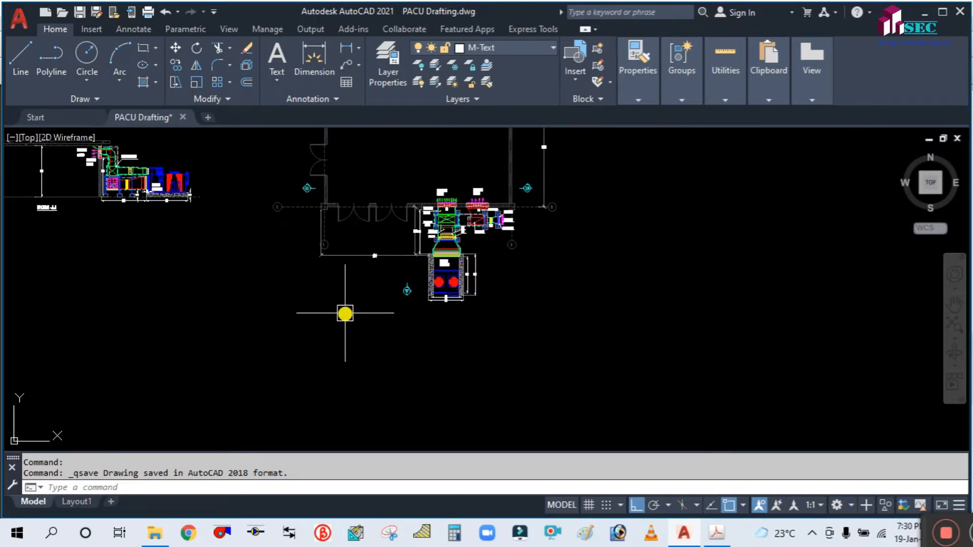
scroll(446, 311, "up", 3)
scroll(439, 201, "up", 3)
scroll(439, 202, "down", 4)
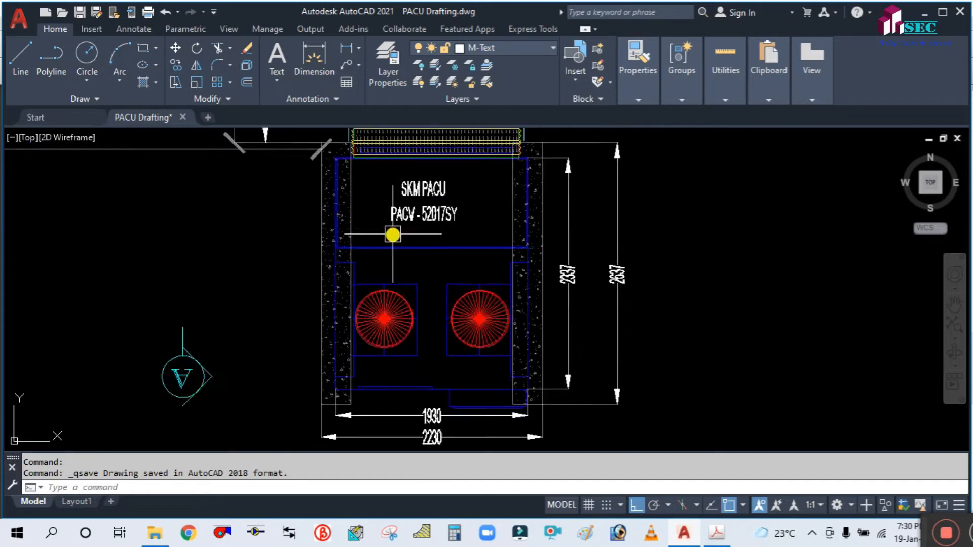
left_click(427, 269)
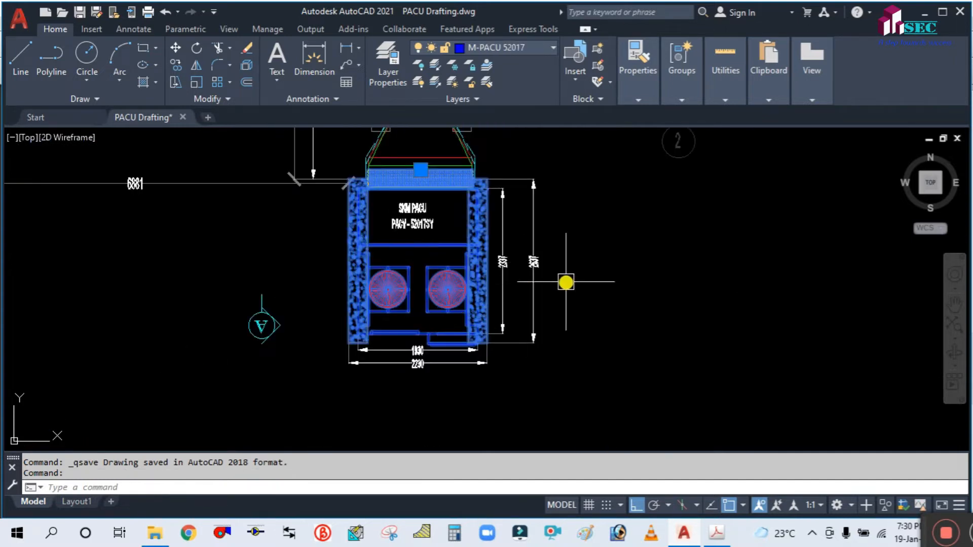
key("Escape")
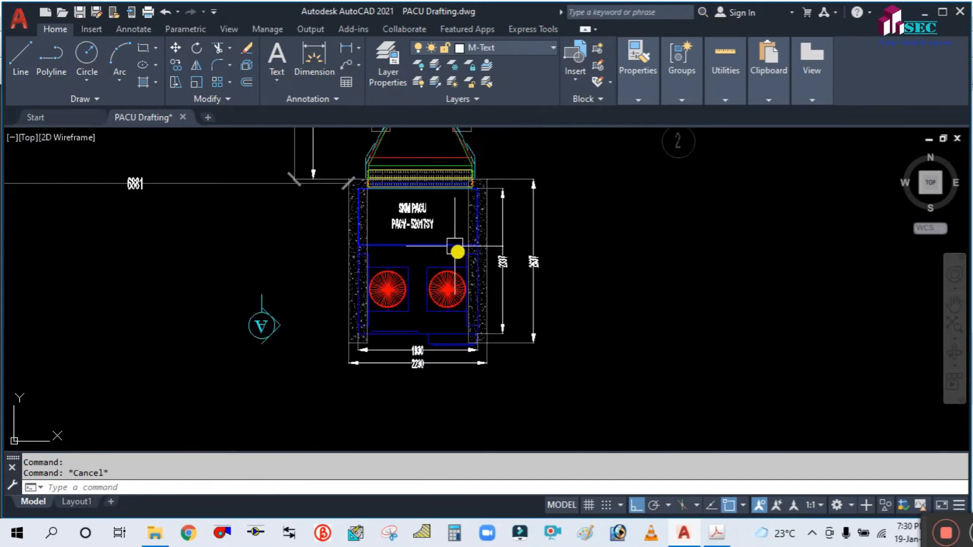
scroll(454, 246, "up", 2)
scroll(522, 230, "down", 4)
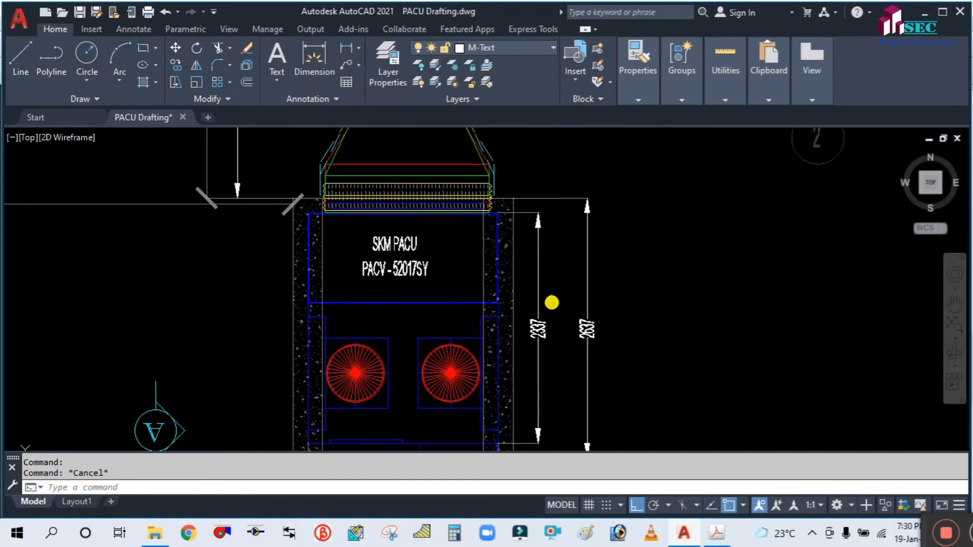
- Inspect the supply, return and fresh air ductwork connected to the PACU in the plan view
scroll(441, 269, "up", 2)
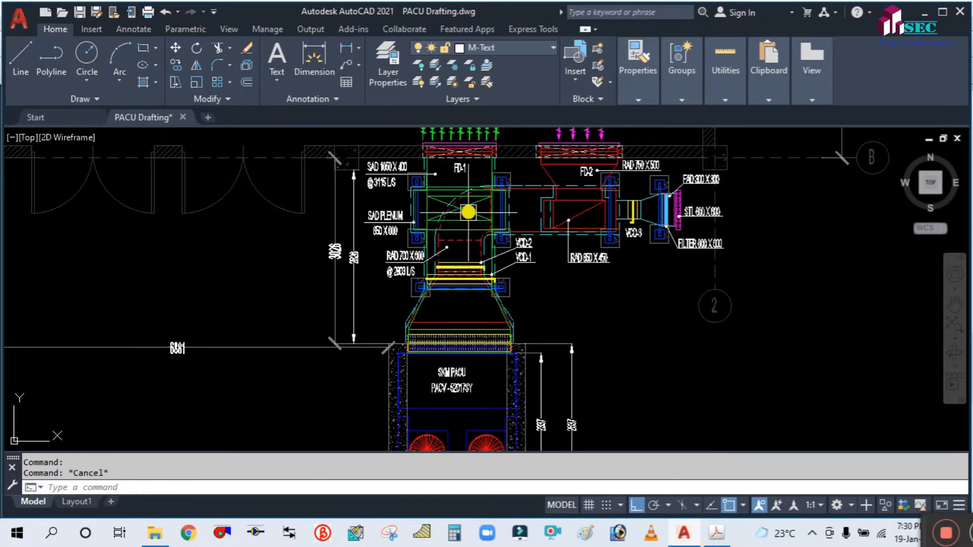
scroll(499, 158, "up", 2)
scroll(566, 239, "down", 5)
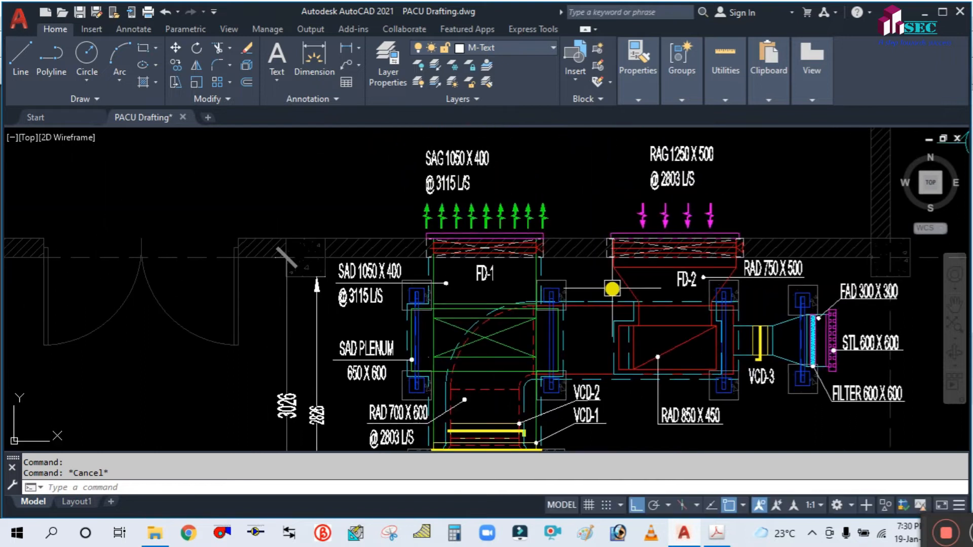
scroll(465, 211, "down", 2)
scroll(421, 258, "up", 2)
- Examine the PACU block on its concrete base in Section A-A, checking that it is a single object
scroll(314, 208, "up", 4)
scroll(219, 247, "up", 2)
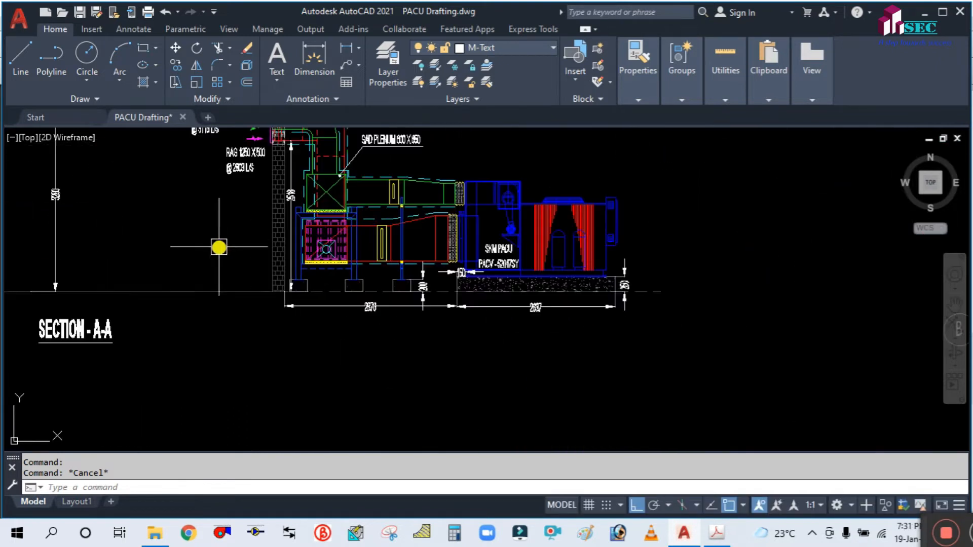
scroll(223, 245, "up", 1)
scroll(582, 284, "up", 2)
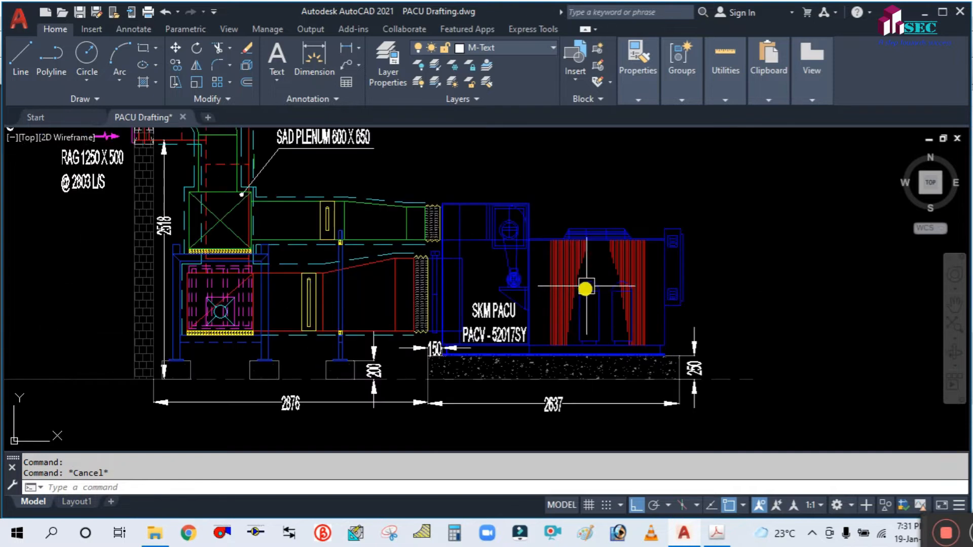
scroll(601, 252, "up", 2)
left_click(601, 252)
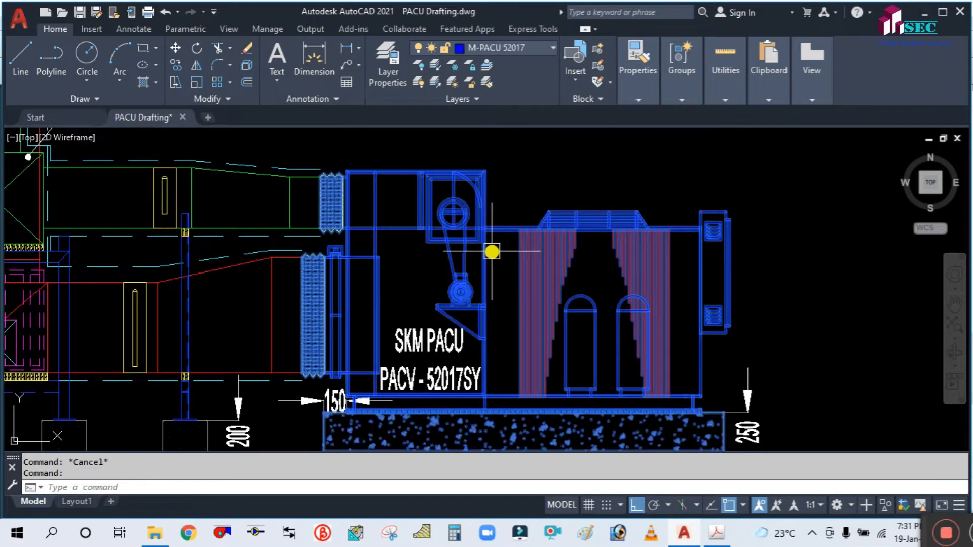
scroll(492, 252, "down", 3)
key("Escape")
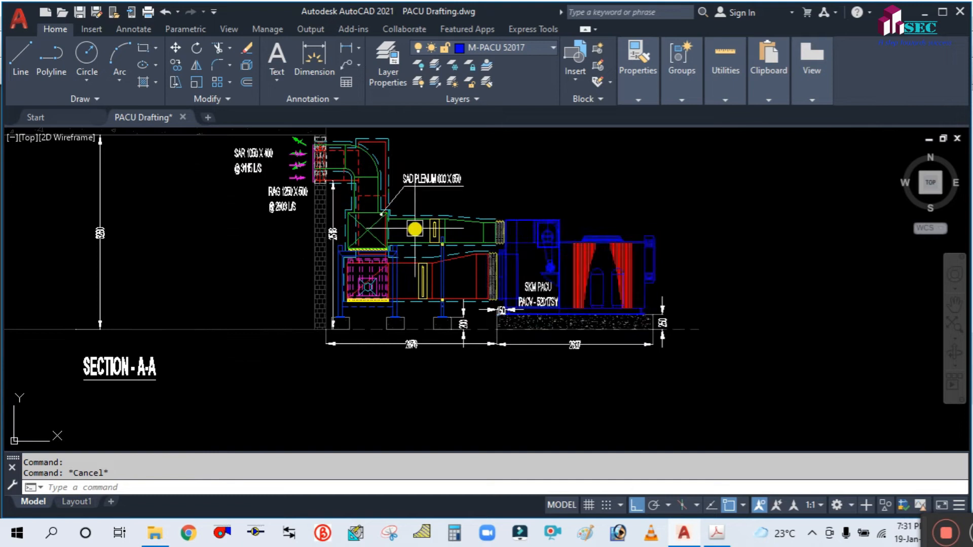
- Inspect the supply duct riser, SAD plenum and return ductwork beside the wall in Section A-A
scroll(324, 165, "up", 4)
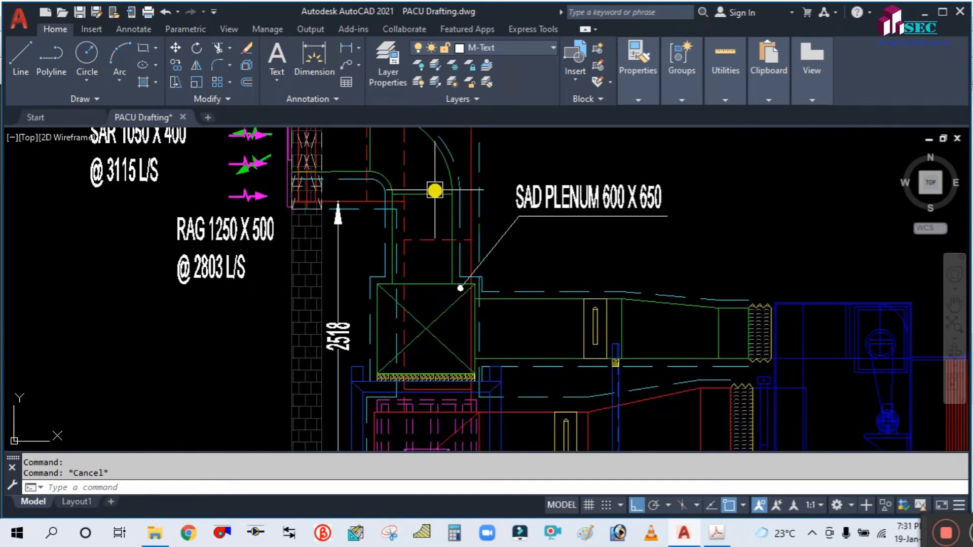
left_click(435, 192)
key("Escape")
scroll(380, 228, "down", 5)
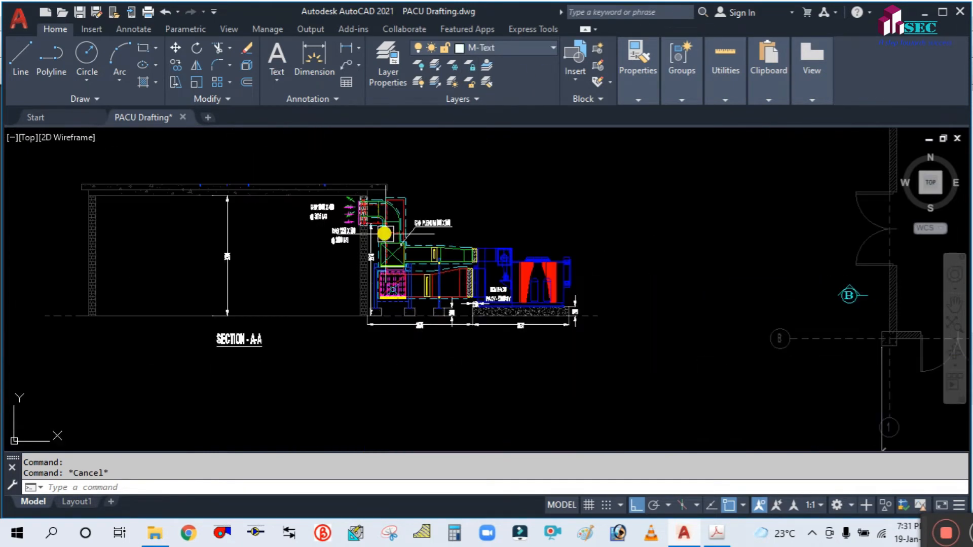
scroll(421, 285, "up", 4)
scroll(441, 269, "down", 5)
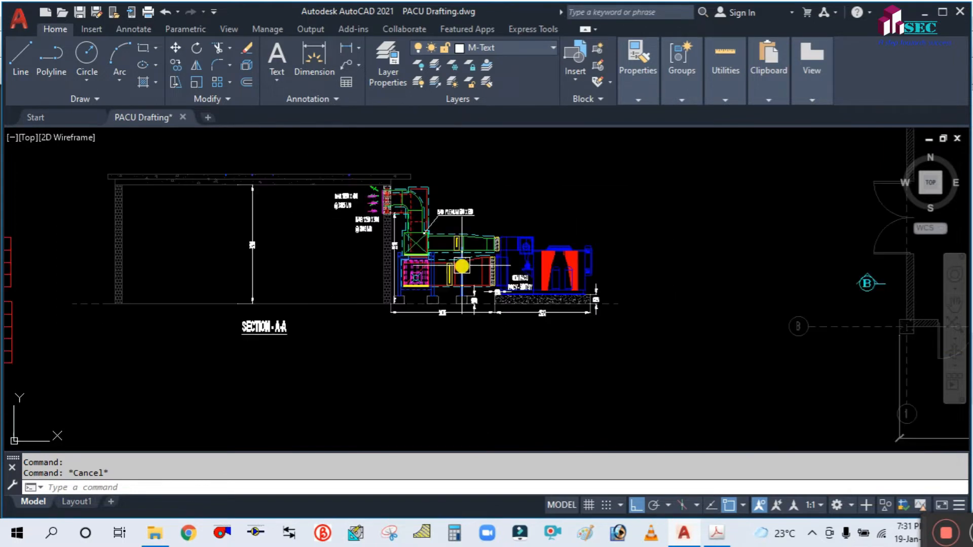
- Look over the red schedule tables placed beside Section A-A
middle_click_drag(250, 296, 534, 259)
scroll(396, 271, "down", 4)
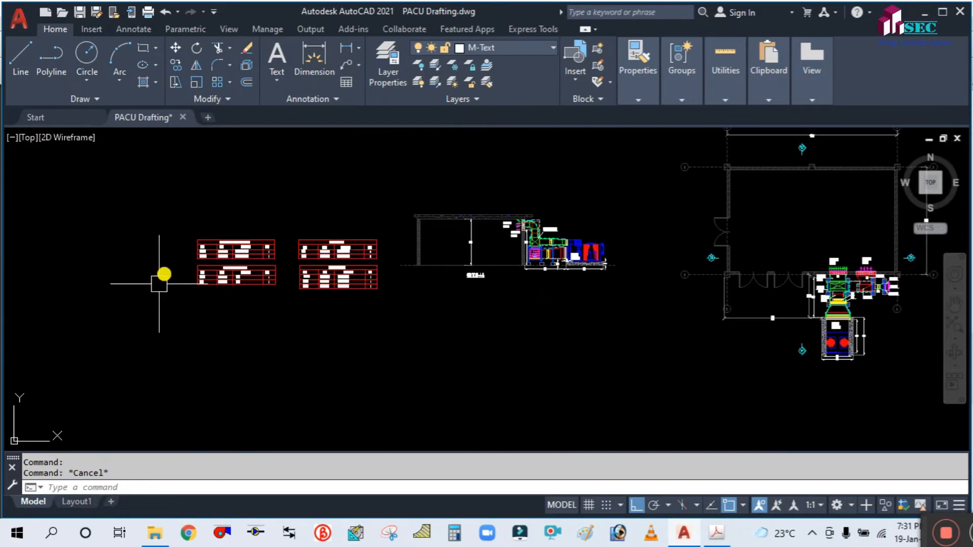
scroll(618, 223, "up", 4)
scroll(509, 253, "up", 3)
scroll(507, 268, "down", 4)
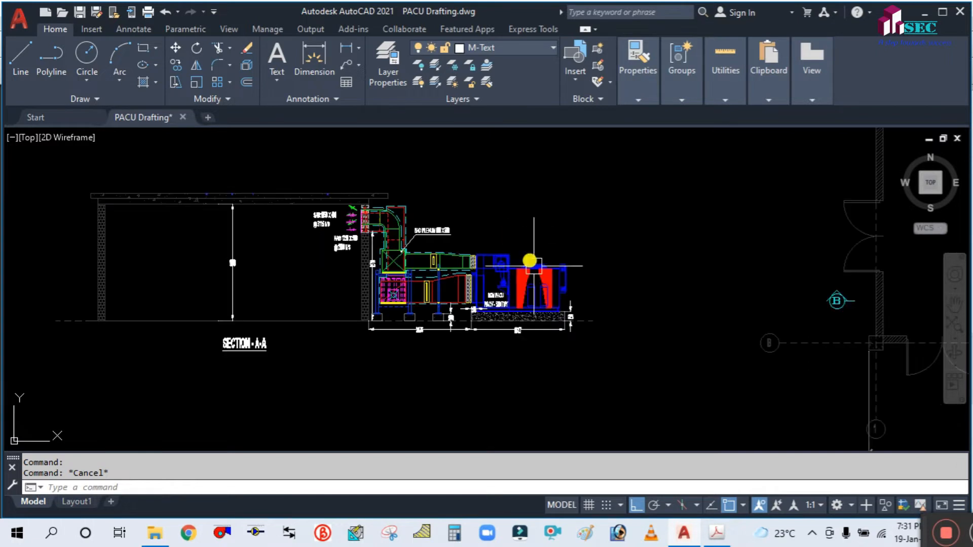
- Inspect the condenser and control panel end of the PACU in Section A-A
scroll(500, 293, "up", 5)
scroll(484, 274, "up", 2)
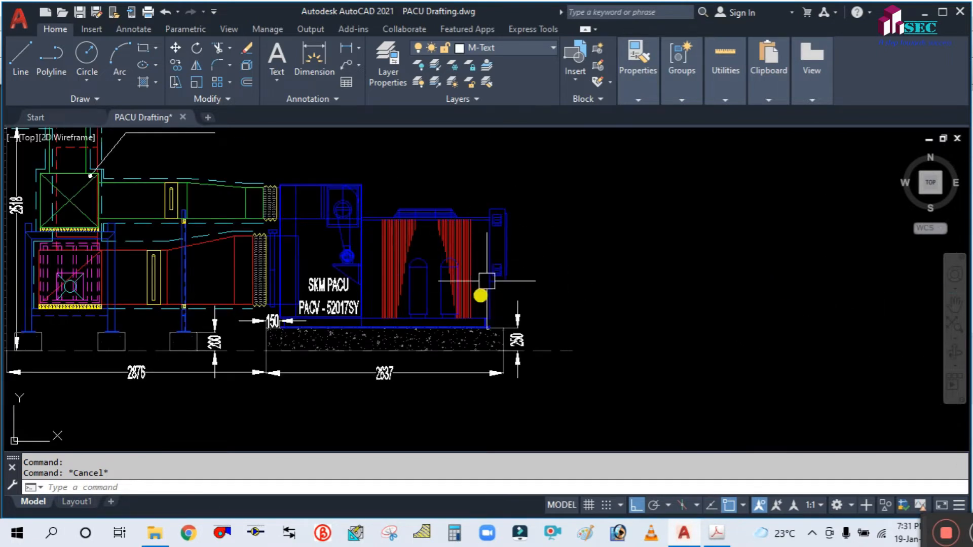
left_click(515, 264)
key("Escape")
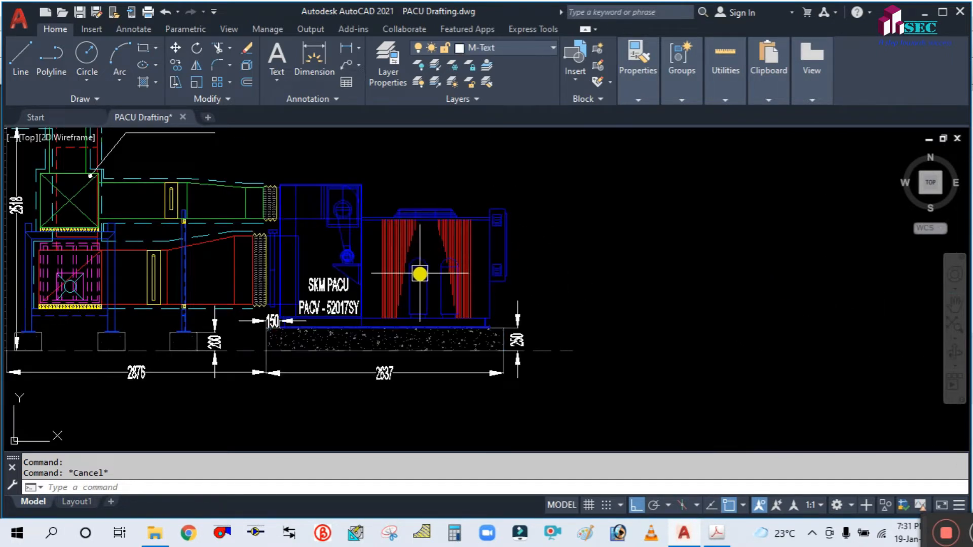
- Return to the plan view and select the PACU block to examine its condenser fans
scroll(502, 269, "down", 4)
middle_click_drag(369, 262, 224, 239)
scroll(536, 383, "up", 8)
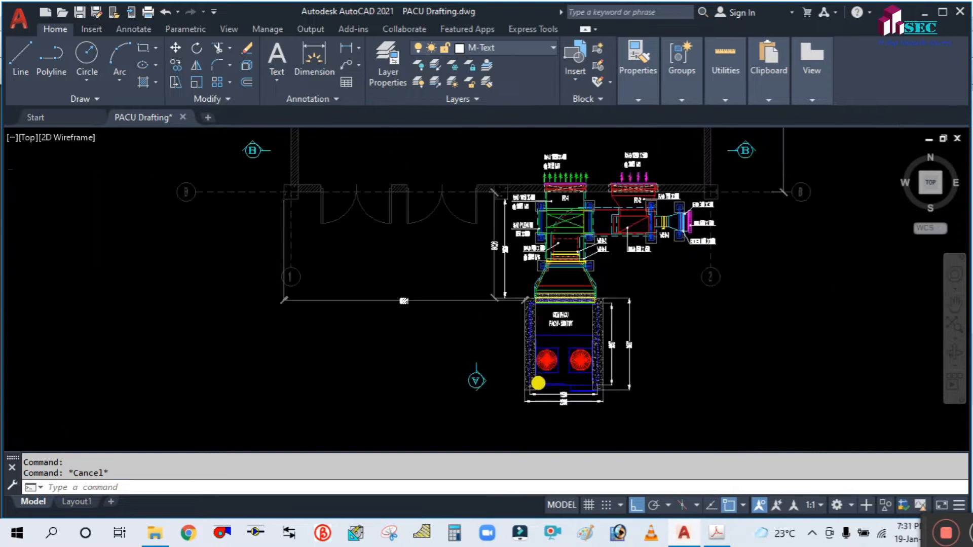
left_click(578, 306)
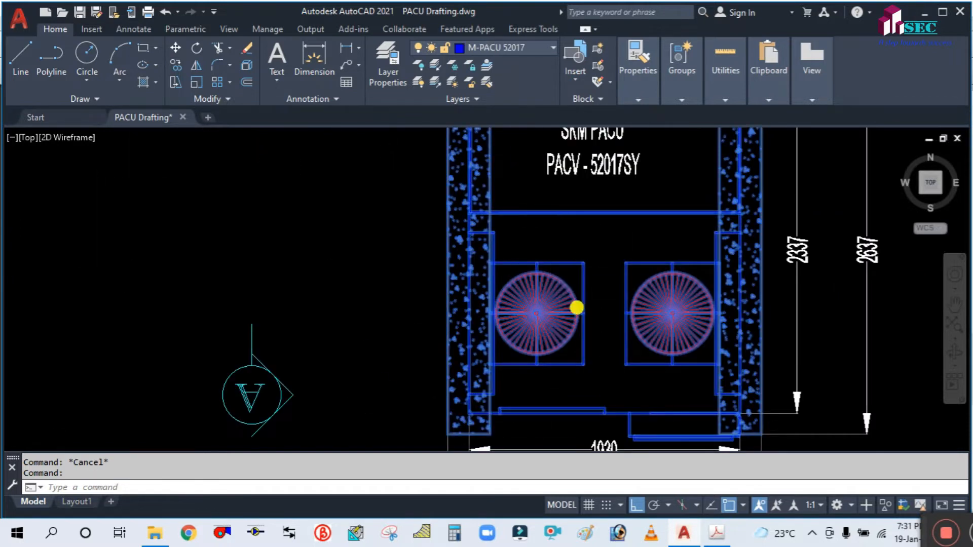
- Deselect the PACU block and look over the plan from Section A-A to the ductwork and unit between grids 1 and 2
scroll(578, 305, "down", 7)
scroll(208, 168, "up", 4)
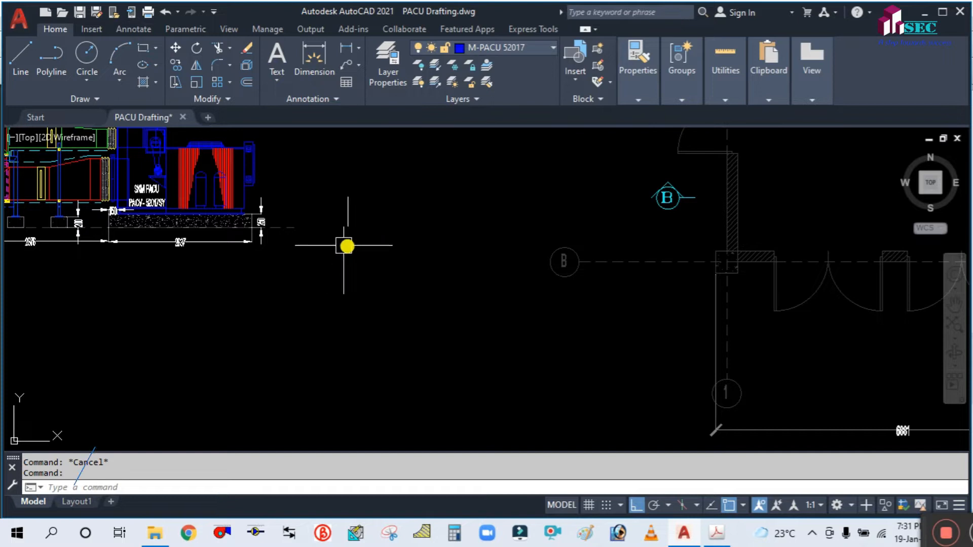
key("Escape")
scroll(347, 246, "down", 2)
middle_click_drag(340, 271, 374, 301)
scroll(374, 301, "down", 2)
middle_click_drag(388, 356, 366, 284)
middle_click_drag(426, 291, 378, 287)
scroll(643, 309, "up", 3)
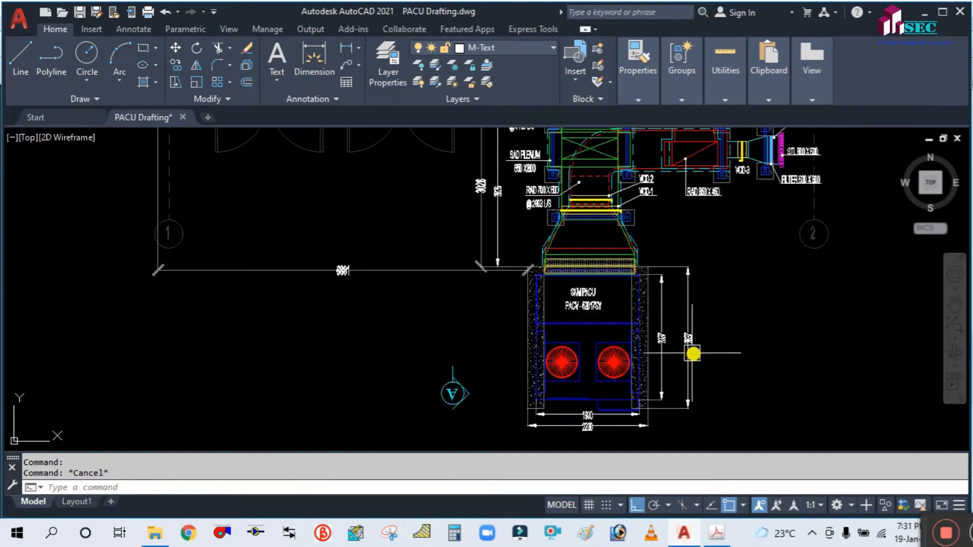
- Examine the SKM PACU unit in plan, including its condenser fans, concrete base and overall dimensions
scroll(691, 345, "up", 2)
middle_click_drag(691, 341, 634, 284)
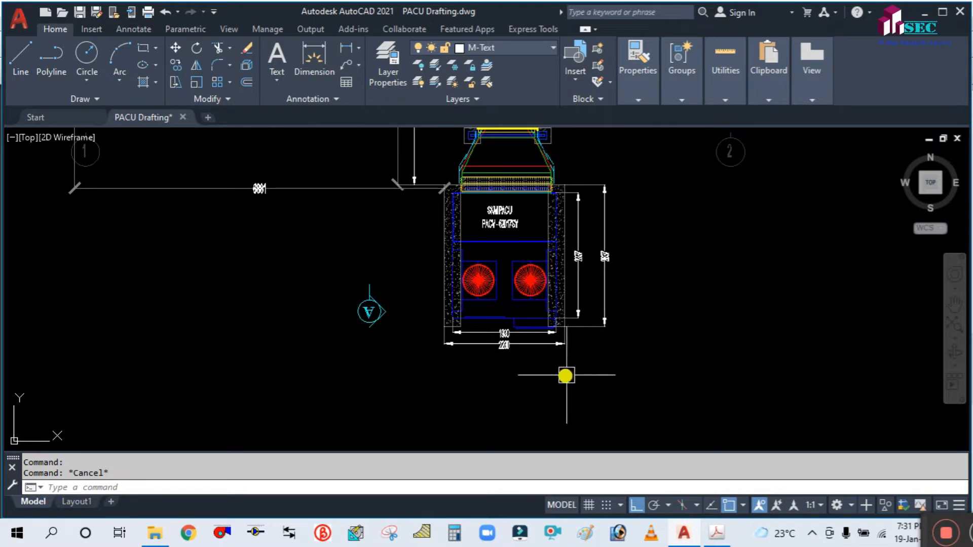
scroll(571, 377, "down", 2)
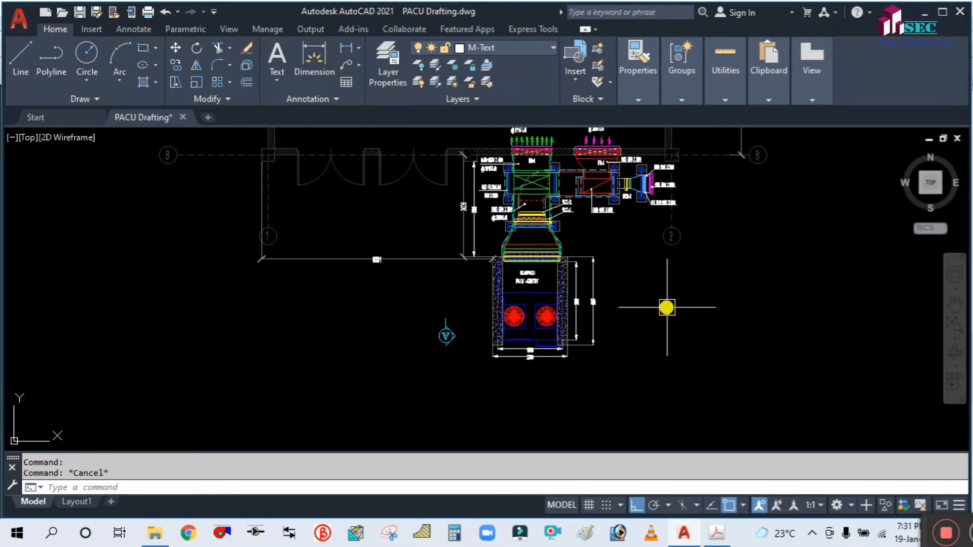
scroll(591, 283, "up", 4)
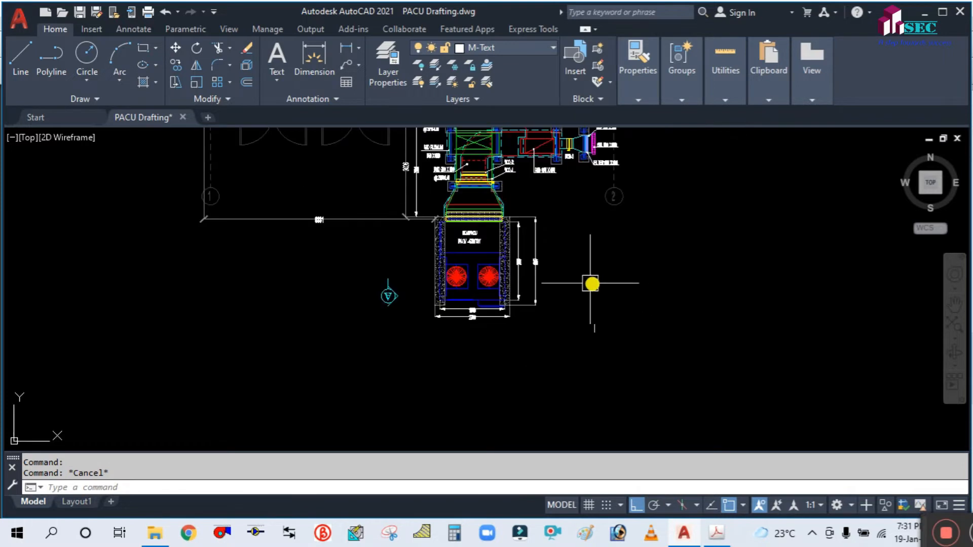
middle_click_drag(724, 363, 680, 332)
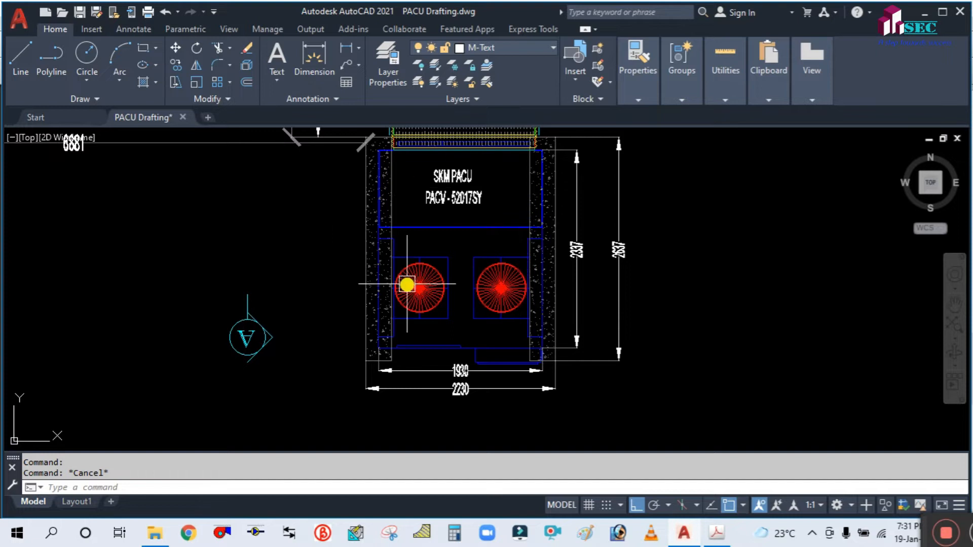
middle_click_drag(242, 216, 252, 239)
middle_click_drag(277, 281, 272, 260)
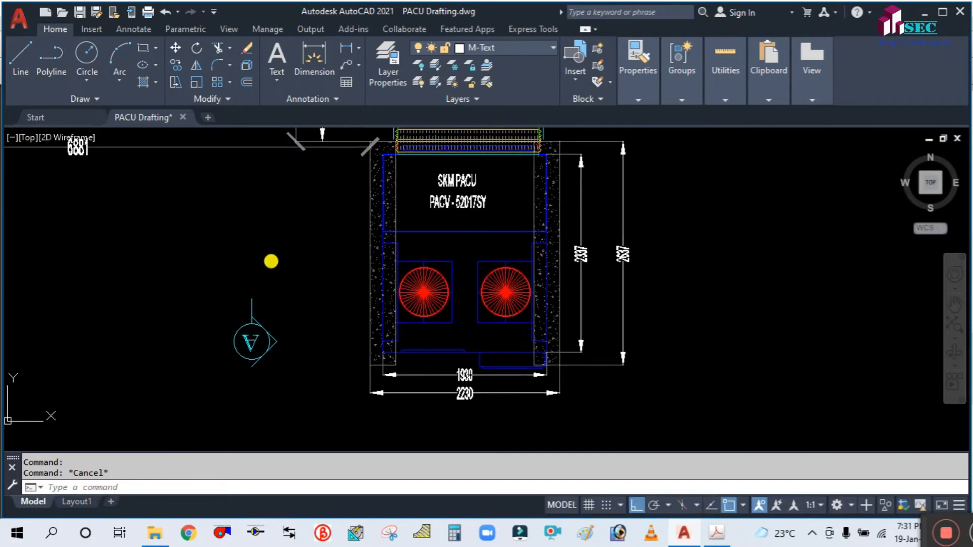
- Switch to the PACU datasheet in Adobe Acrobat and review the dimensioned plan, front and side drawings on page 2
left_click(716, 533)
scroll(545, 284, "down", 5)
scroll(373, 203, "up", 3)
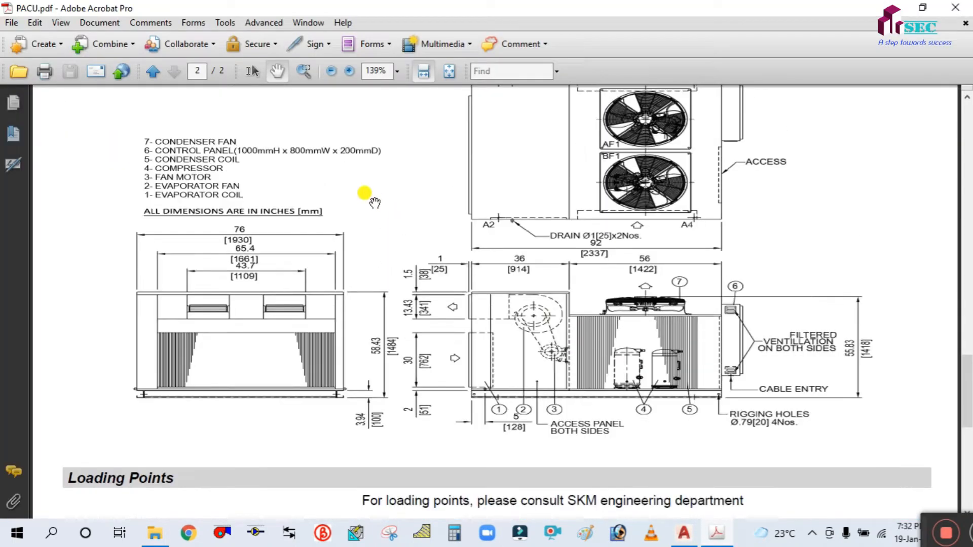
scroll(340, 244, "up", 3)
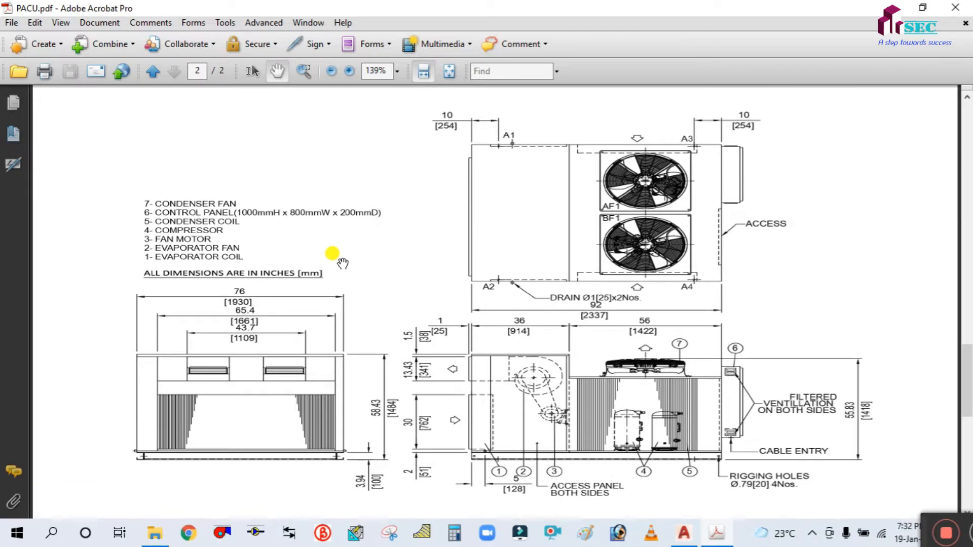
left_click(922, 517)
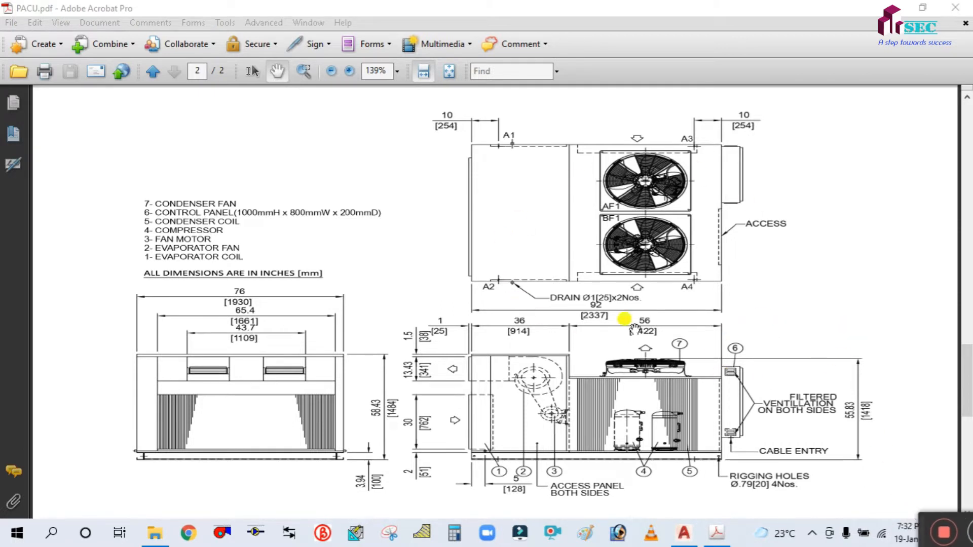
scroll(587, 336, "up", 4)
scroll(552, 344, "down", 3)
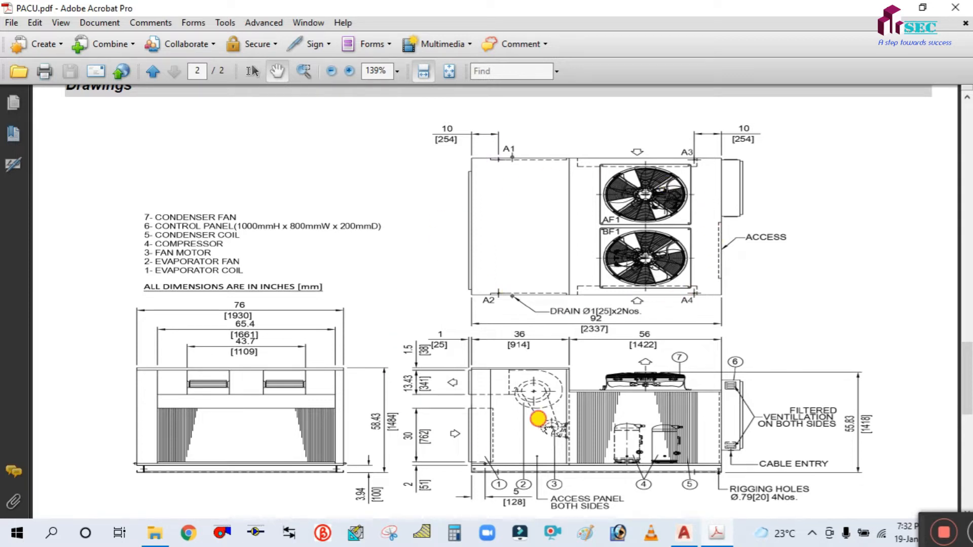
scroll(550, 428, "down", 2)
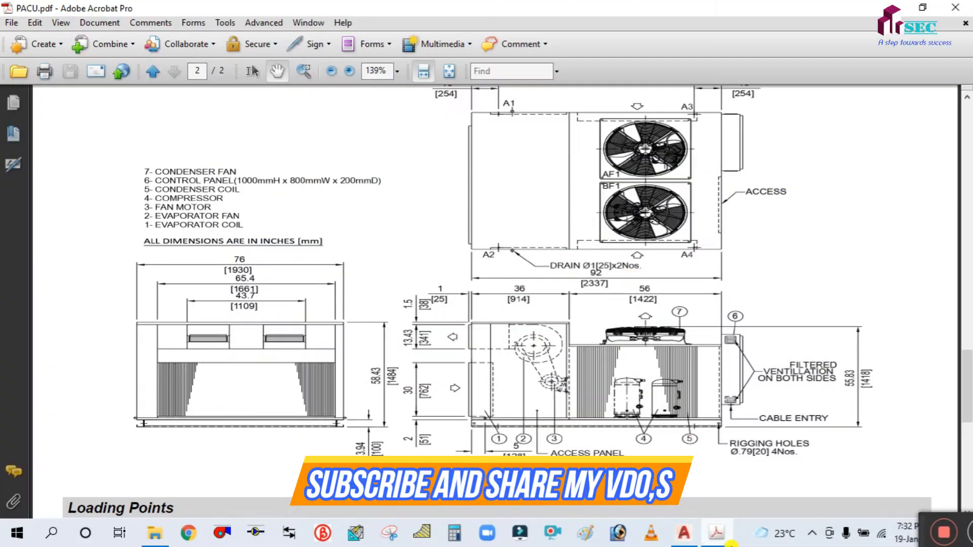
- Switch back to AutoCAD and look over the PACU plan against the datasheet
left_click(685, 533)
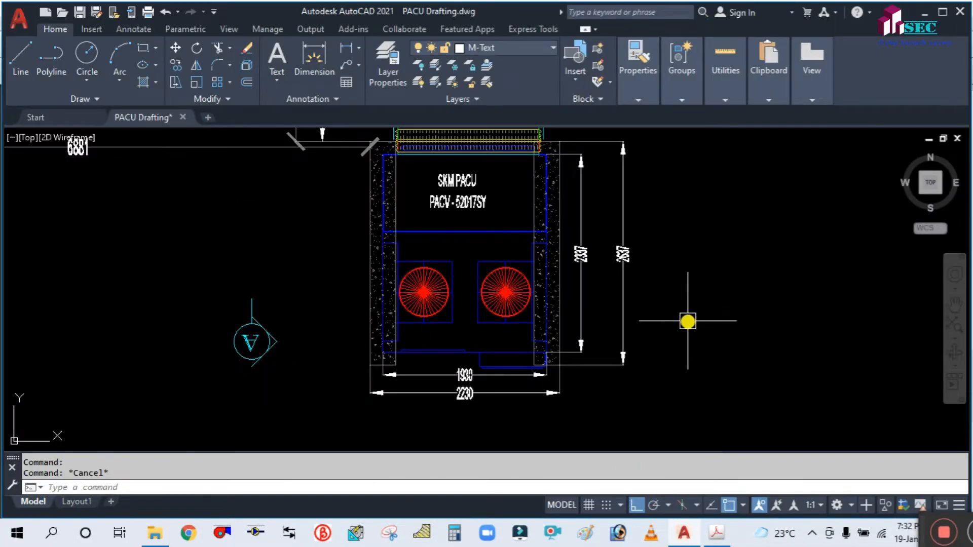
middle_click_drag(690, 322, 654, 320)
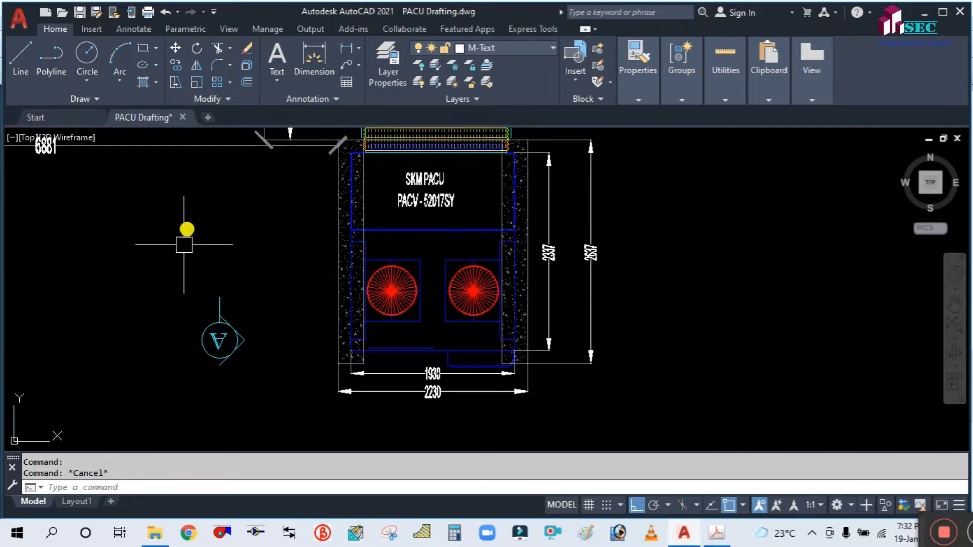
left_click(719, 535)
left_click(720, 534)
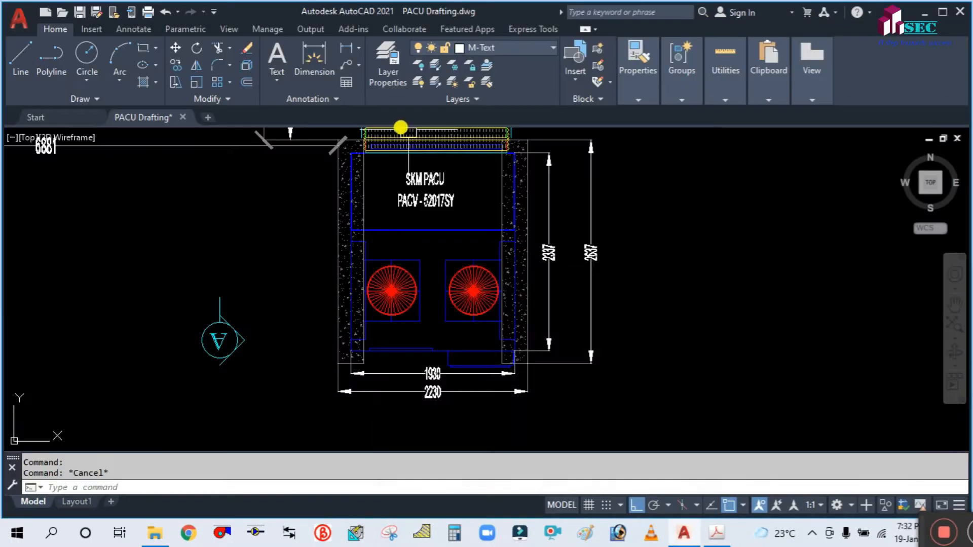
- Start a new blank drawing, delete its ISO A1 Layout and switch to model space
left_click(210, 120)
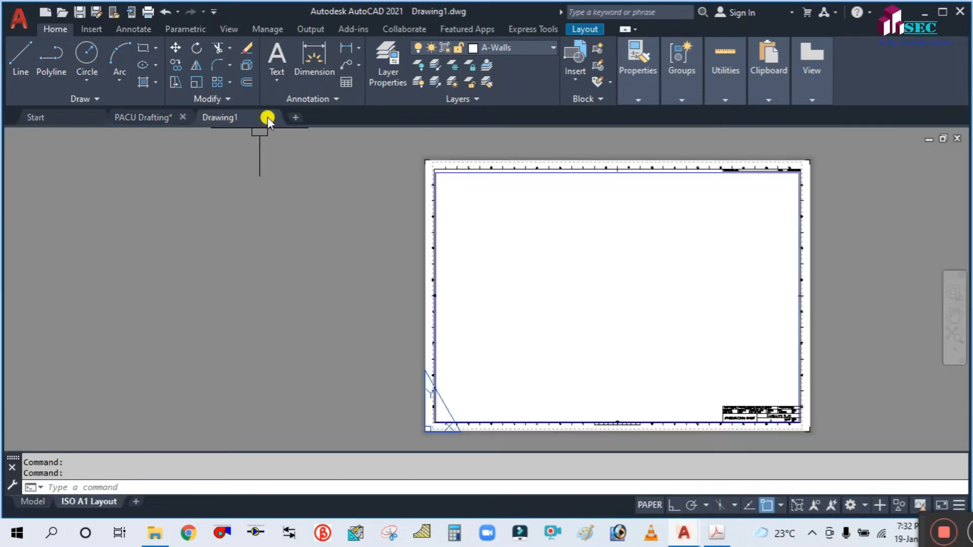
left_click(269, 119)
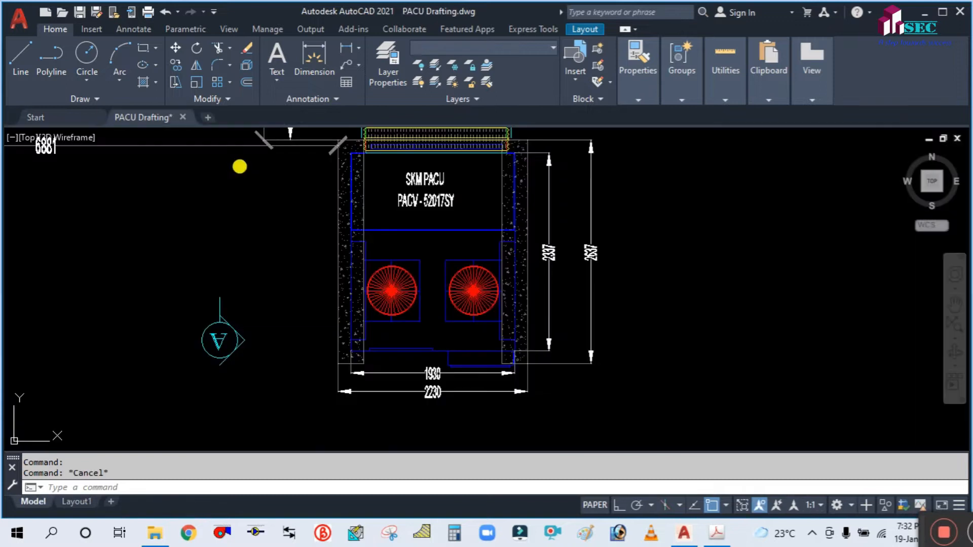
left_click(205, 117)
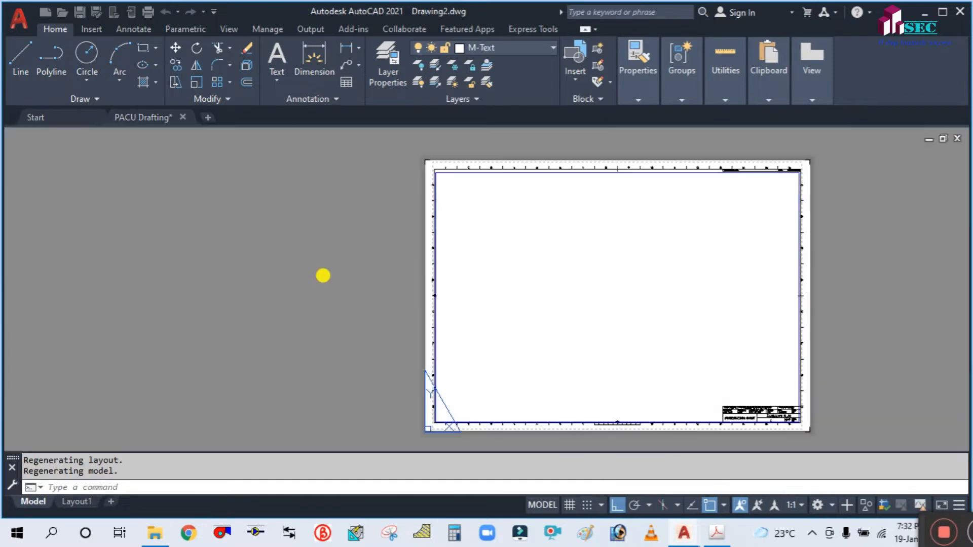
right_click(86, 504)
left_click(119, 289)
left_click(517, 310)
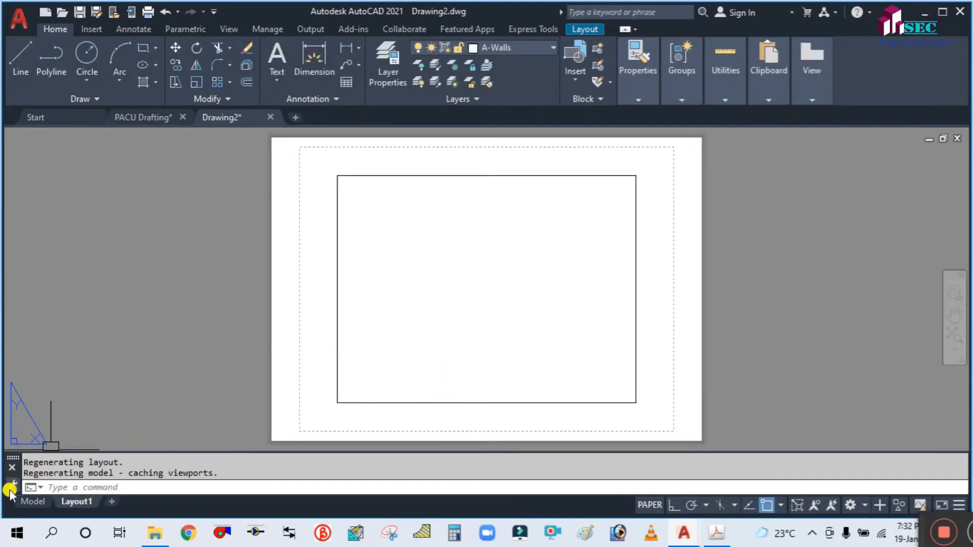
left_click(28, 502)
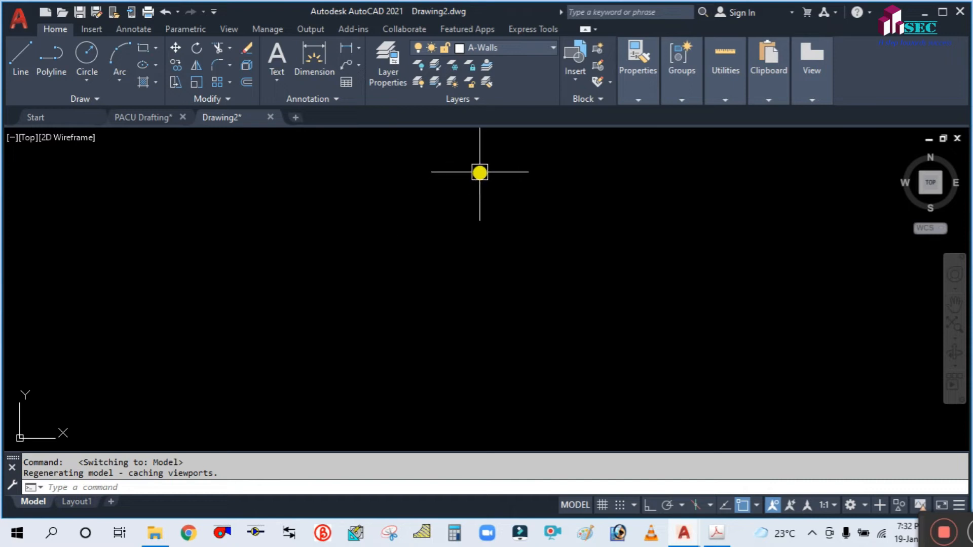
- Review the new drawing's layer list and call up the Purge command without running it
left_click(511, 48)
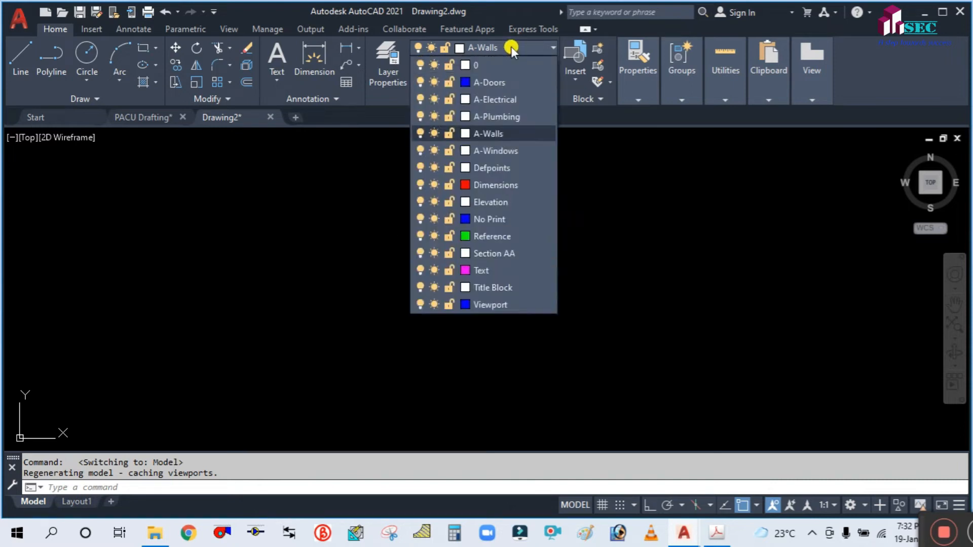
left_click(511, 46)
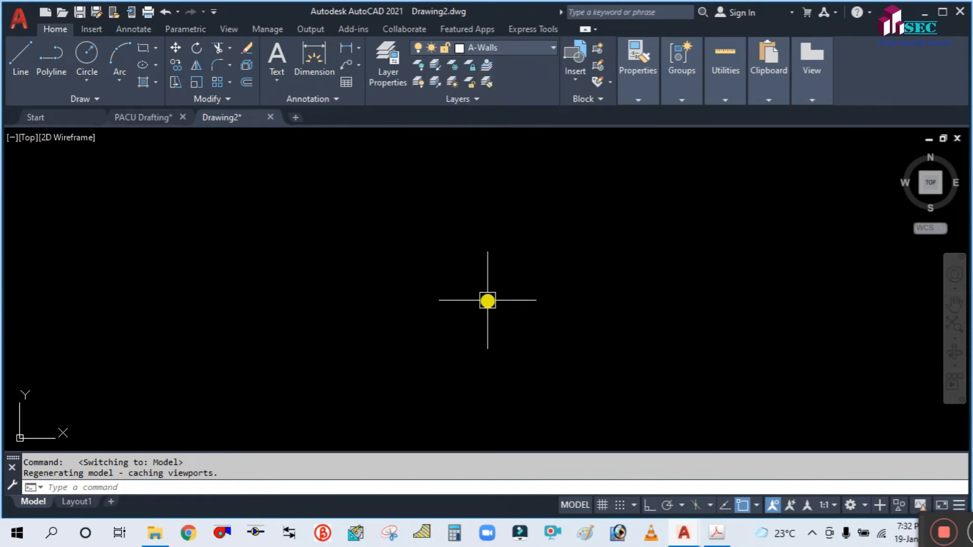
type("pu")
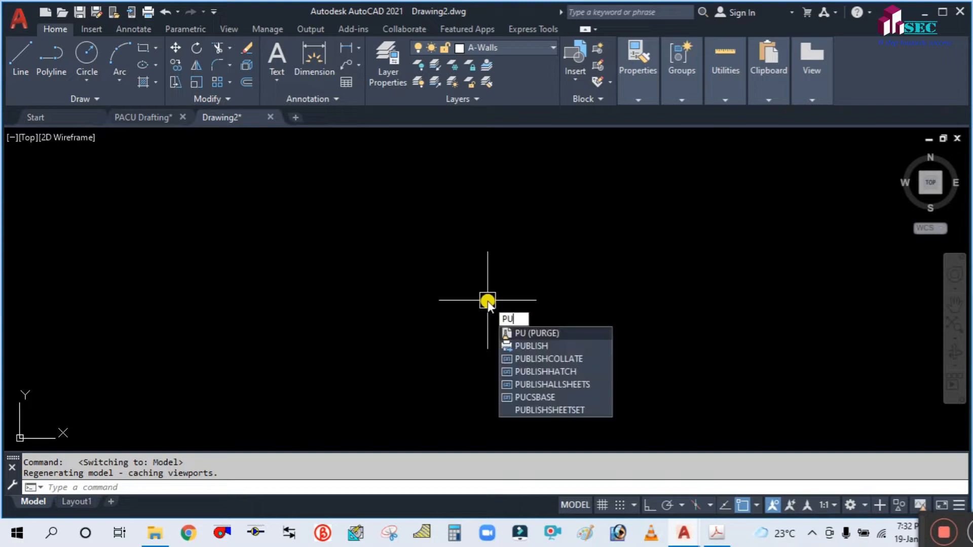
key("Escape")
key("Escape")
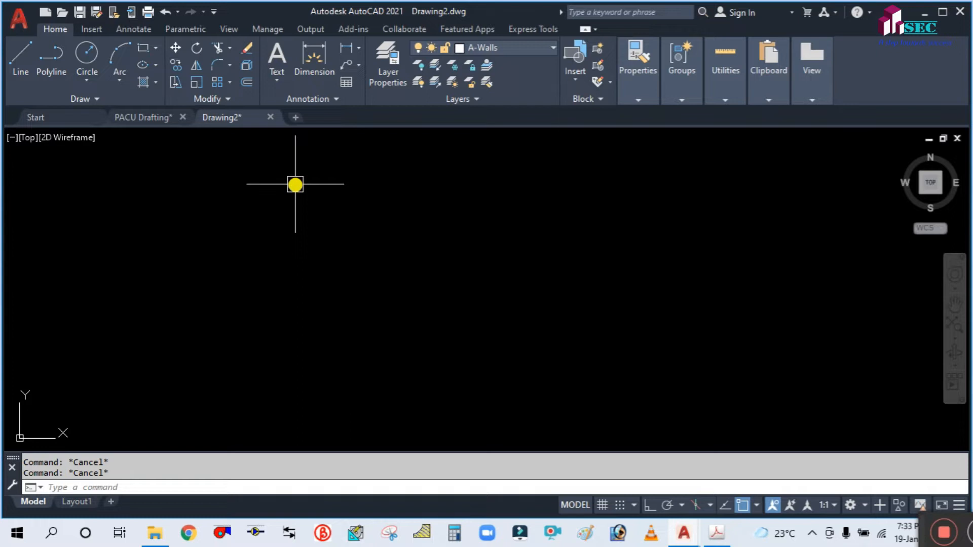
- Configure the drawing units to decimal length with precision 0 and an insertion scale in millimeters
type("un")
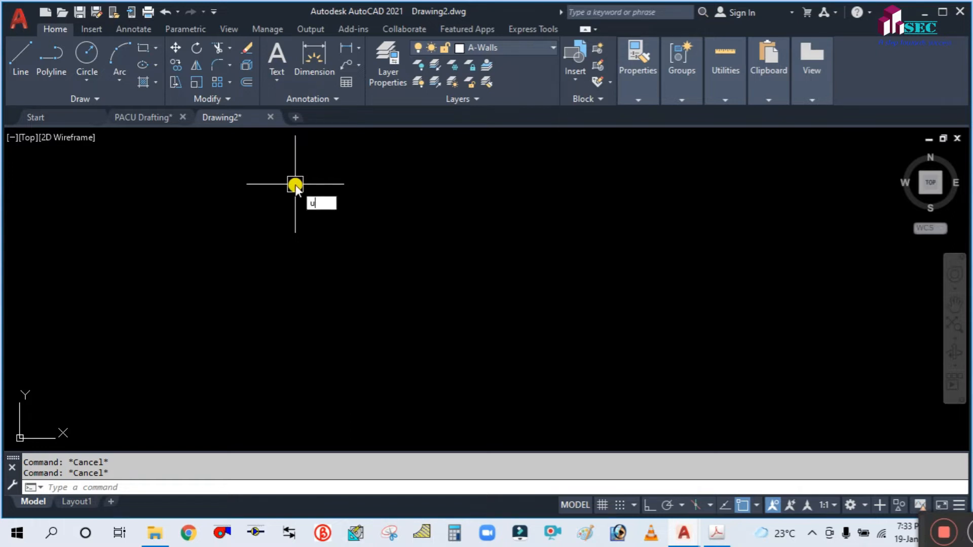
key("Return")
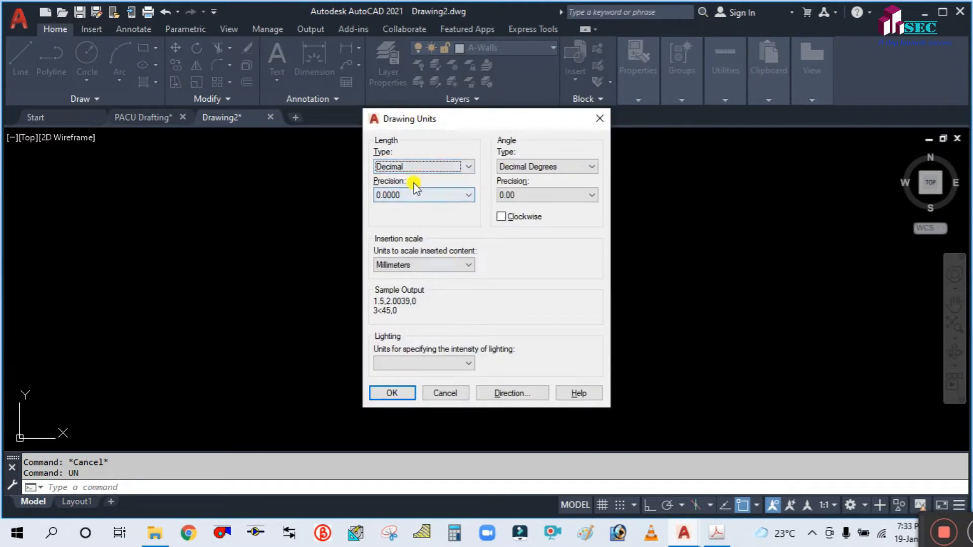
left_click(470, 168)
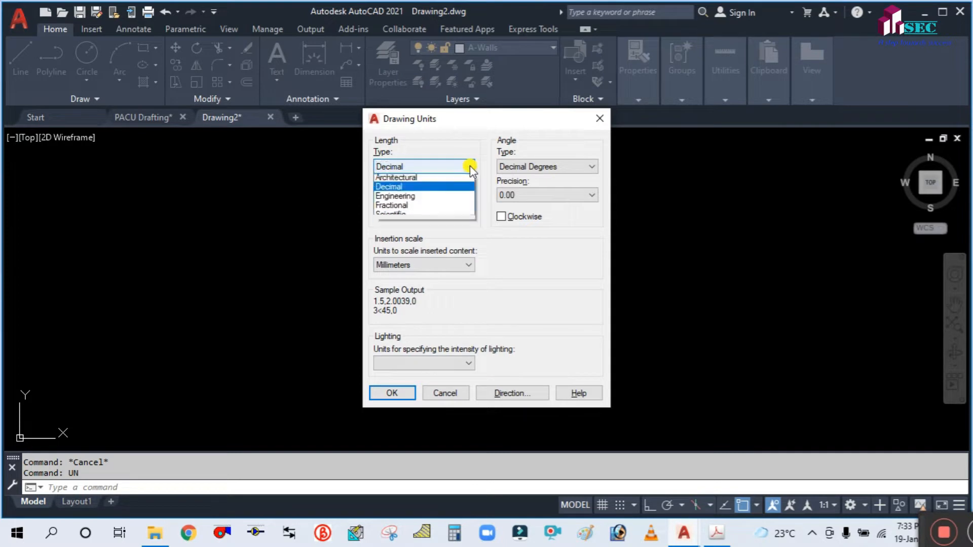
left_click(393, 189)
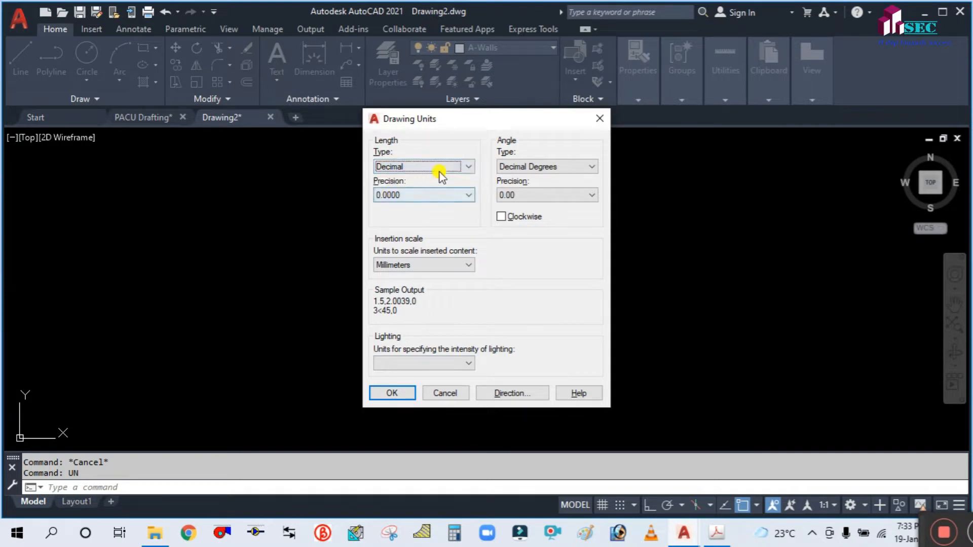
left_click(466, 168)
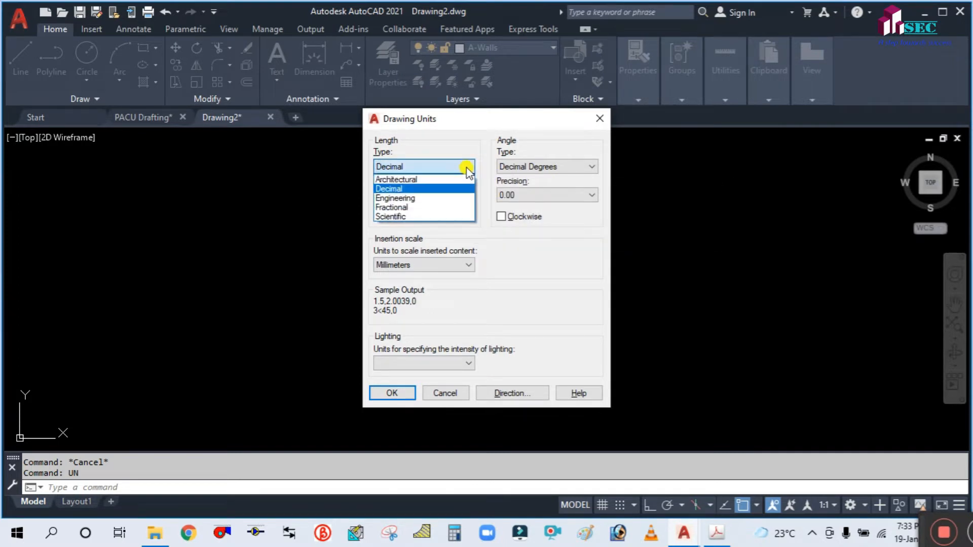
left_click(404, 189)
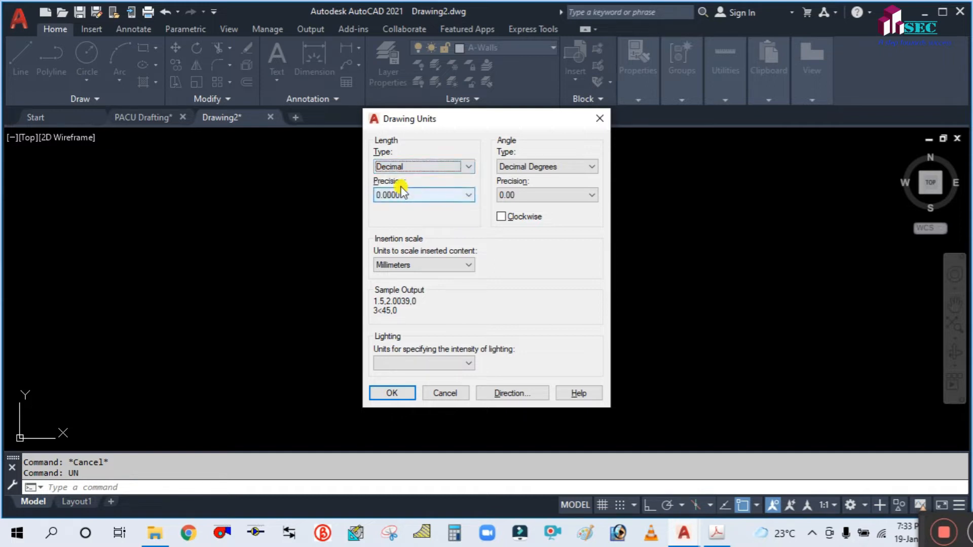
left_click(443, 198)
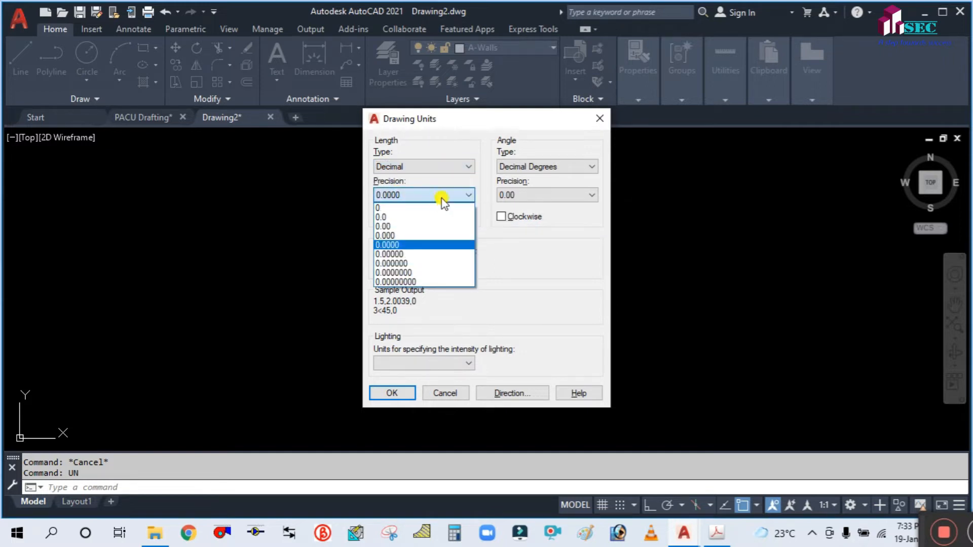
left_click(402, 207)
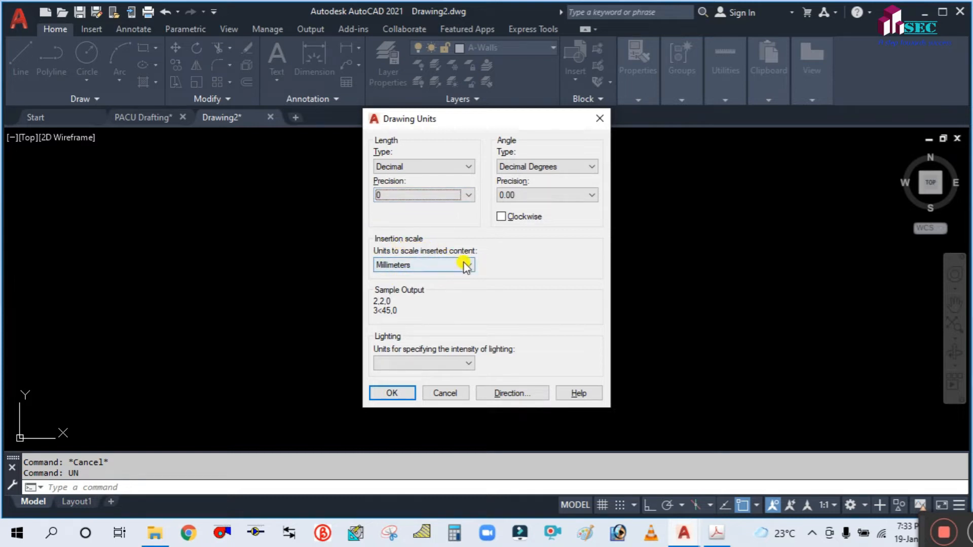
left_click(425, 265)
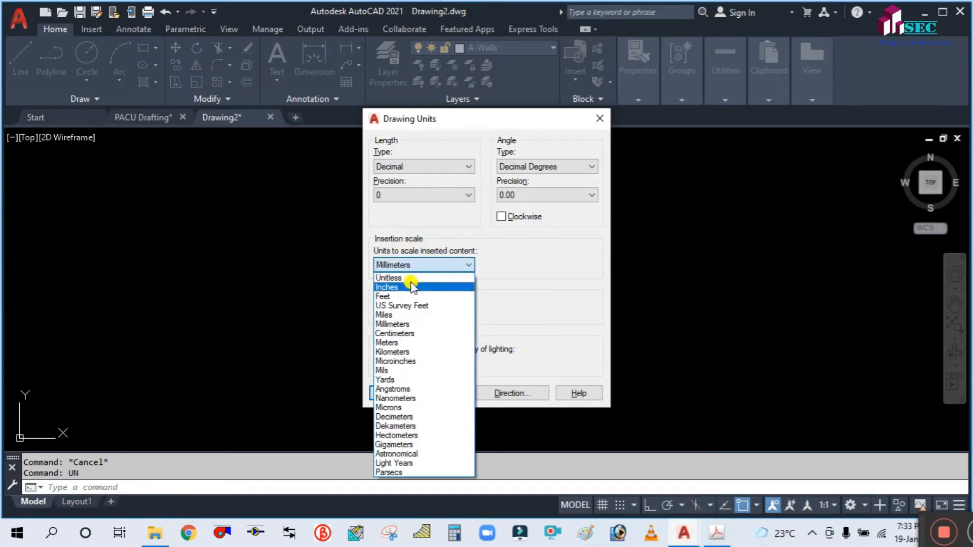
left_click(392, 324)
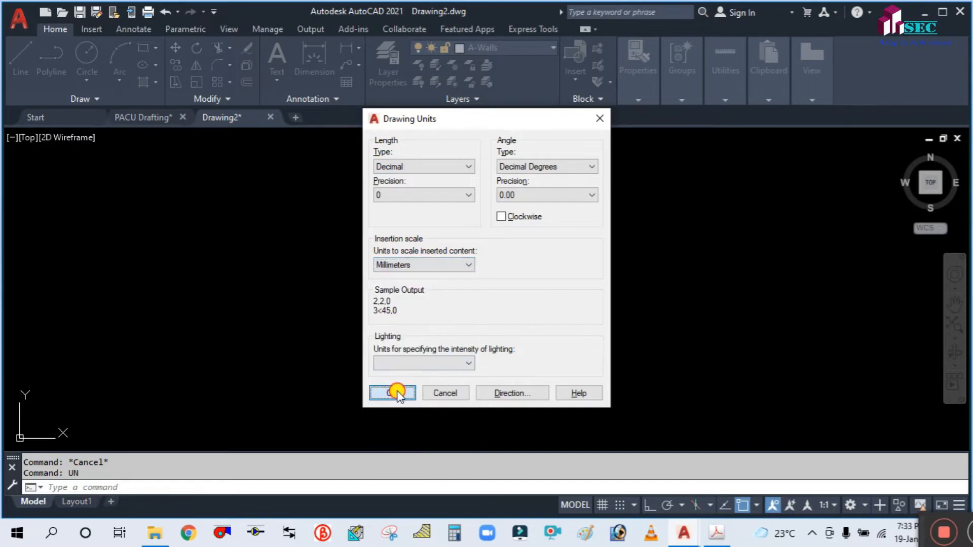
left_click(396, 393)
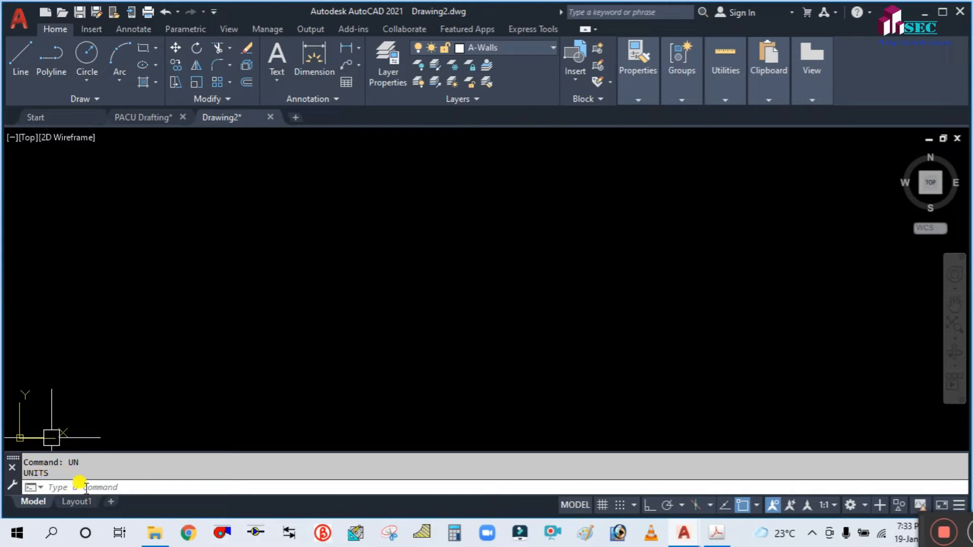
- Set the model space limits from lower-left corner 0,0 to upper-right corner 25000,25000
type("l")
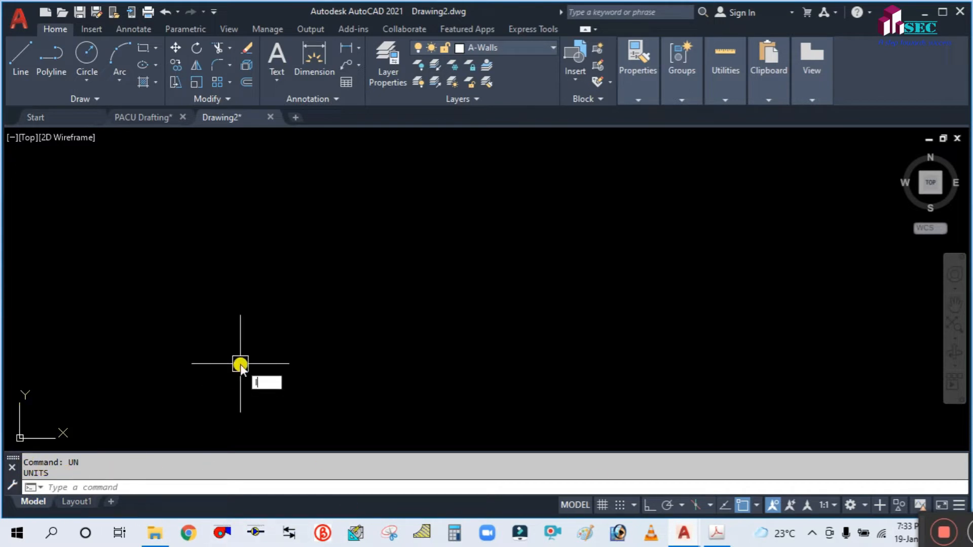
type("imits")
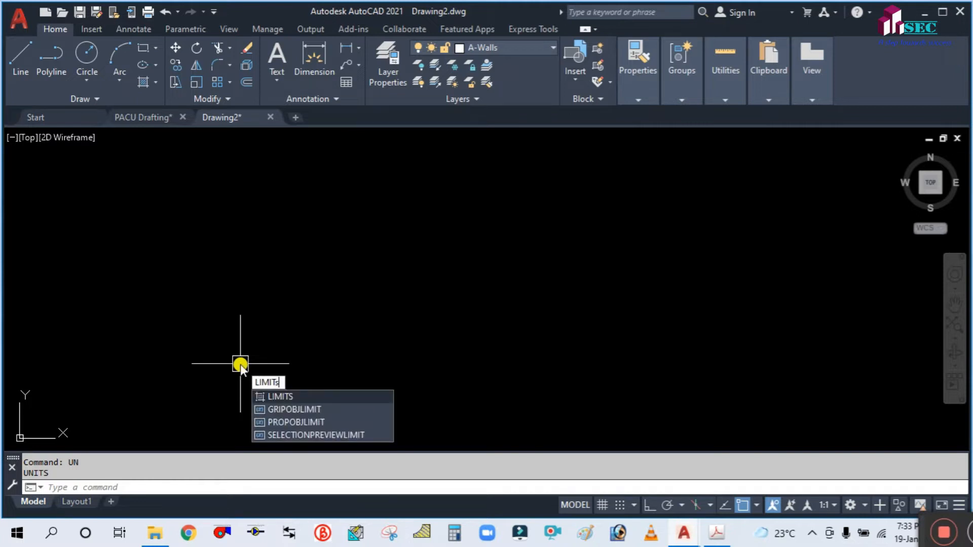
key("Return")
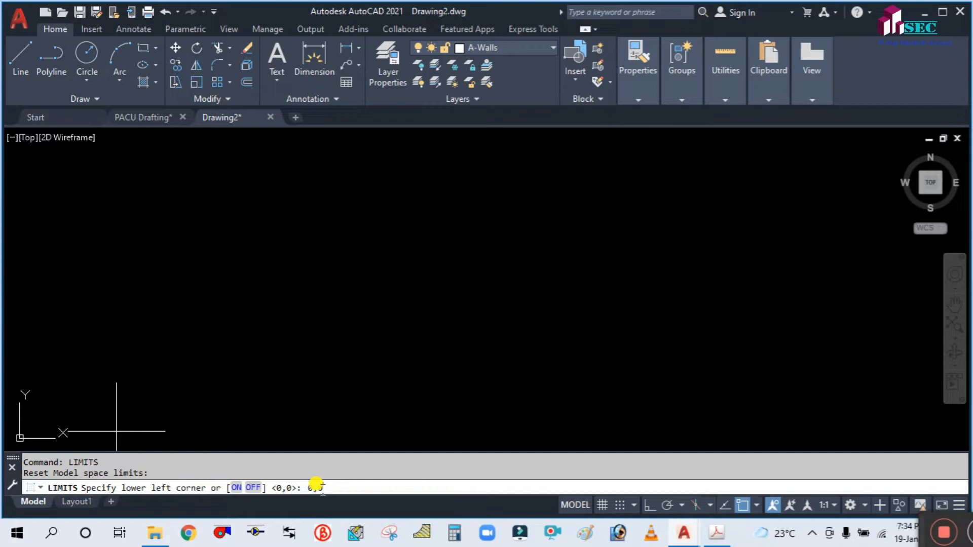
key("Return")
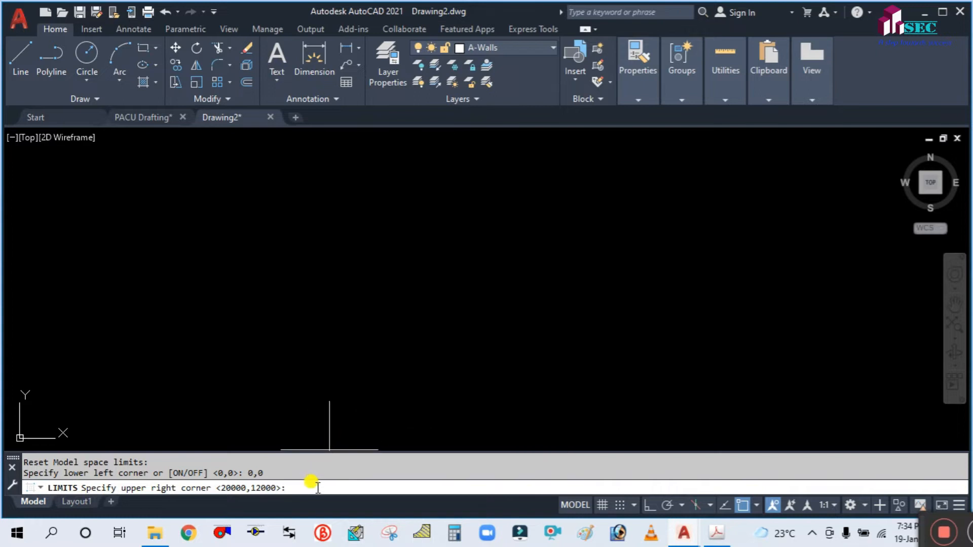
type("25000,25000")
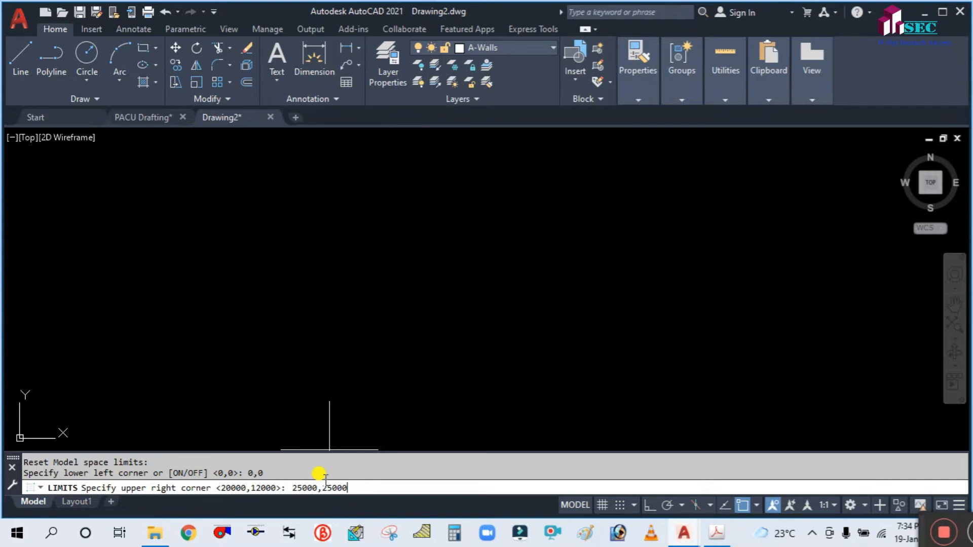
key("Return")
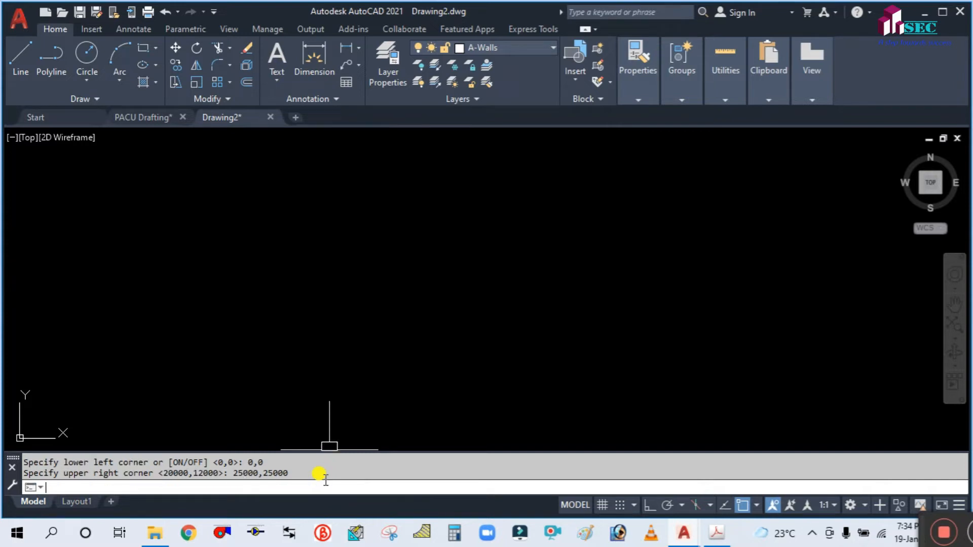
- Zoom All to fit the drawing limits in the view
type("z")
key("Return")
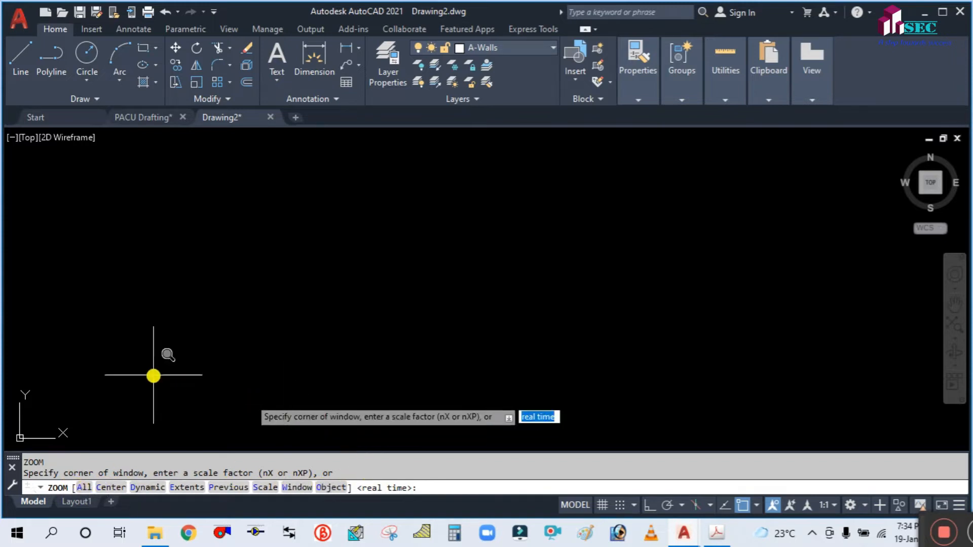
type("a")
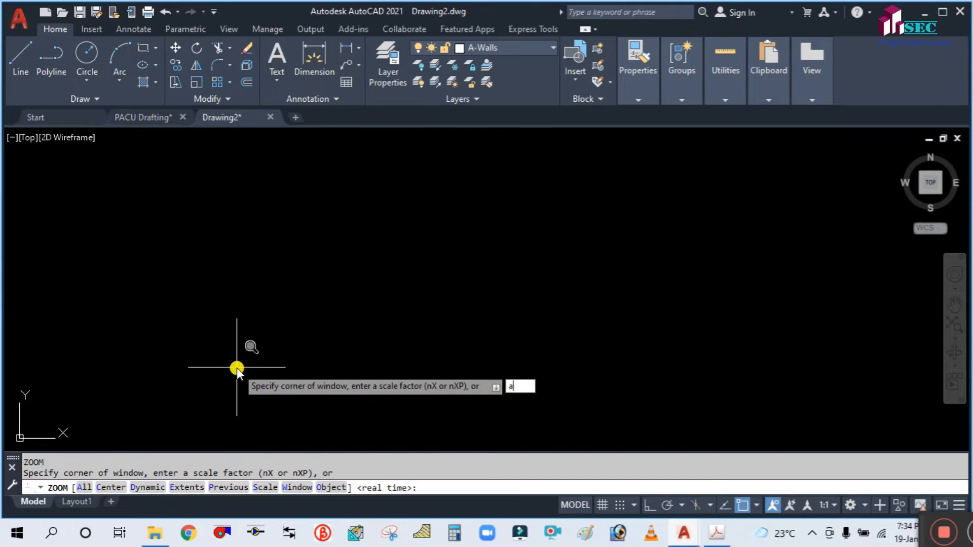
key("Return")
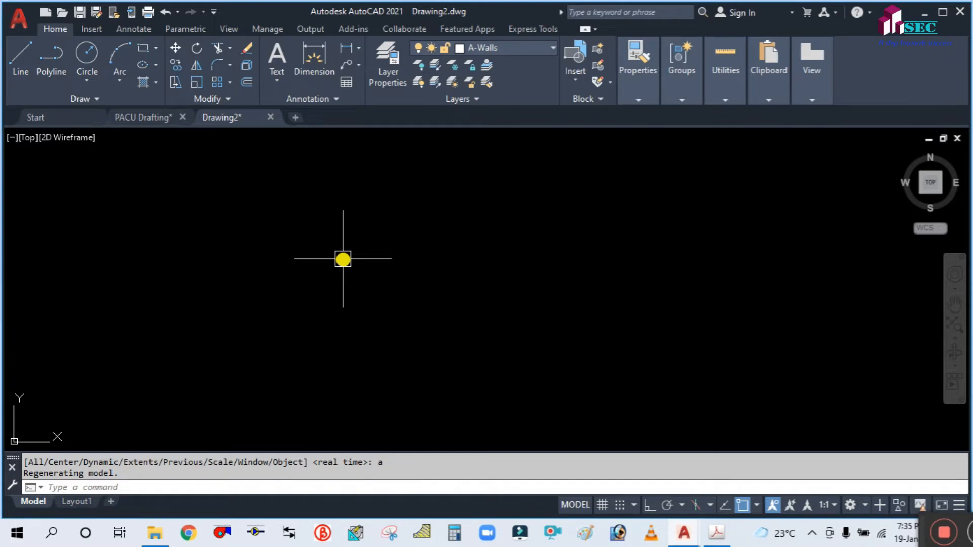
key("Escape")
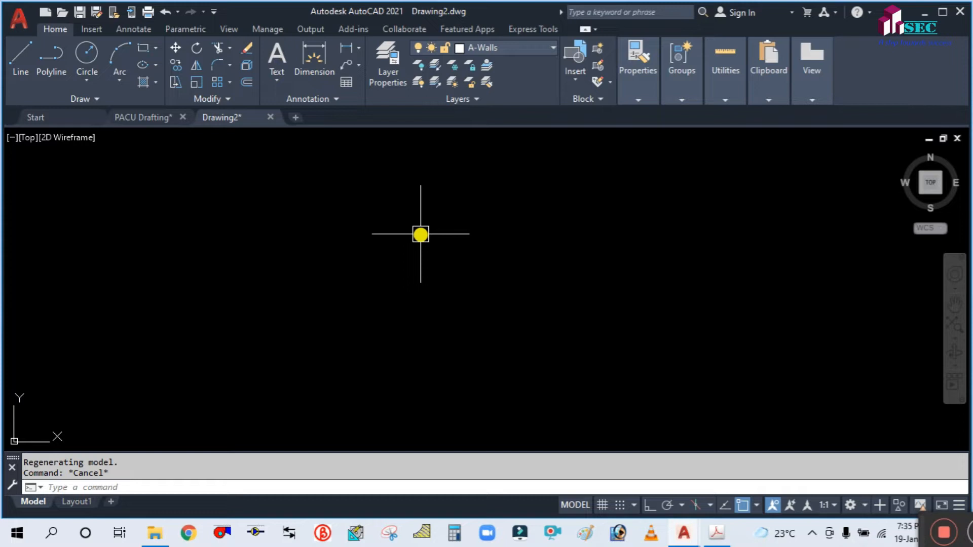
- Create a new layer named SEC-TEXT
type("LA")
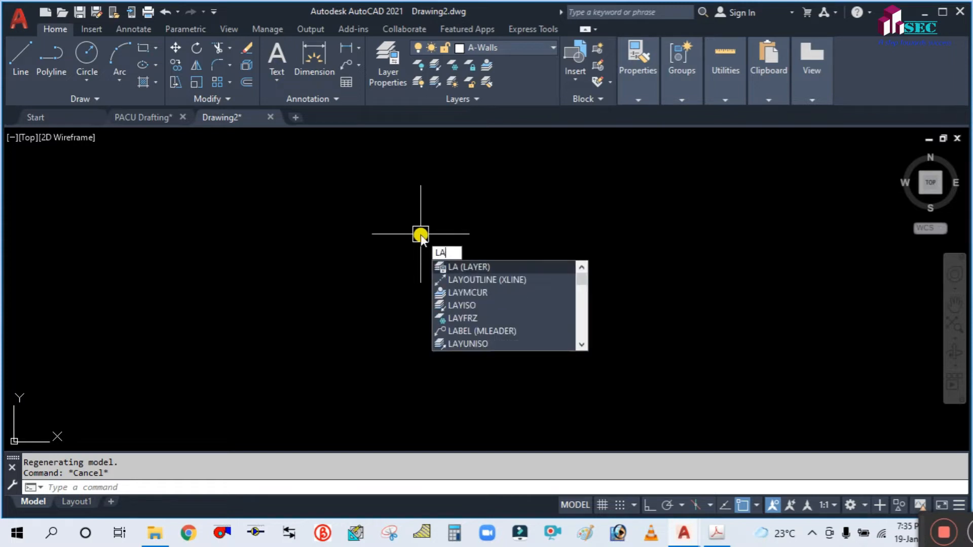
key("Return")
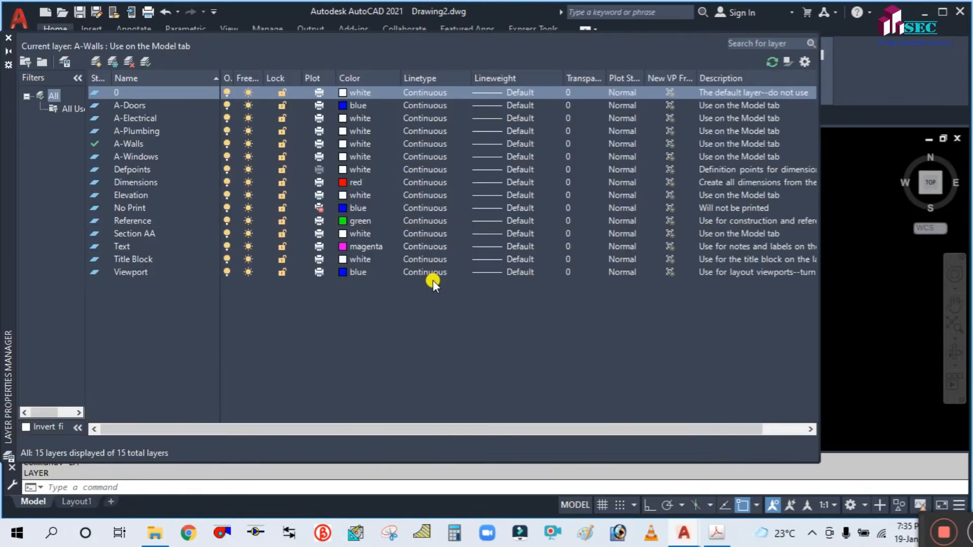
left_click(95, 61)
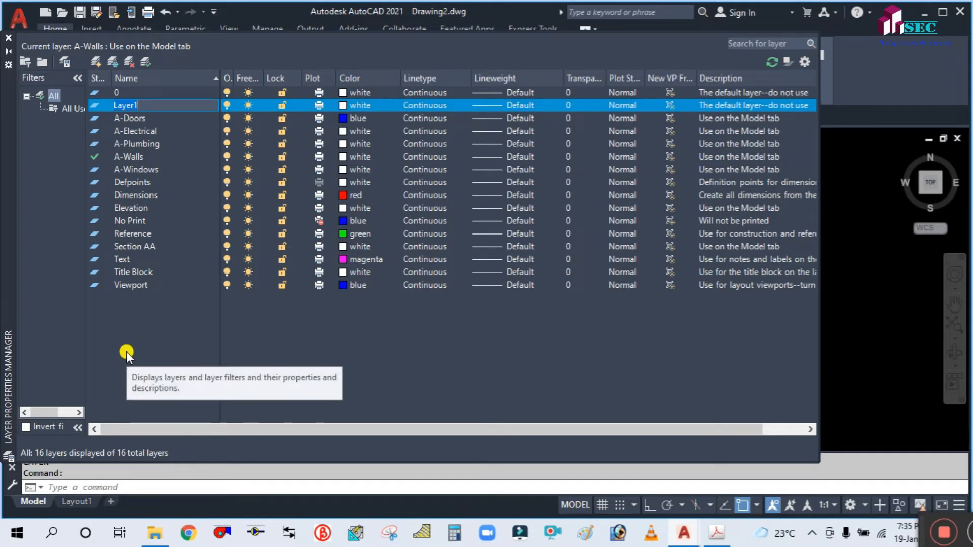
type("sec")
key("BackSpace")
key("BackSpace")
key("BackSpace")
type("SEC-TEX")
- Keep the SEC-TEXT layer white, give it a 0.15 mm lineweight and make it the current layer
left_click(343, 105)
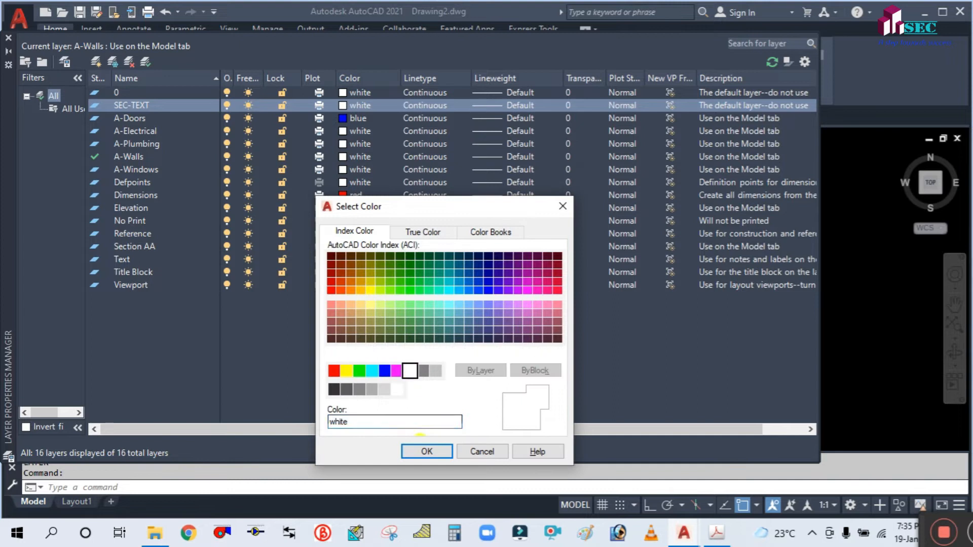
left_click(427, 452)
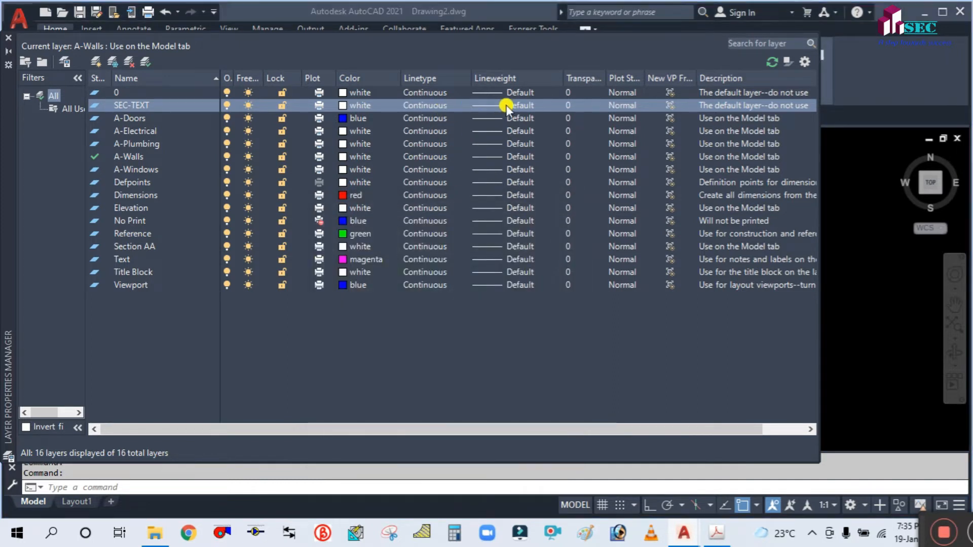
left_click(506, 105)
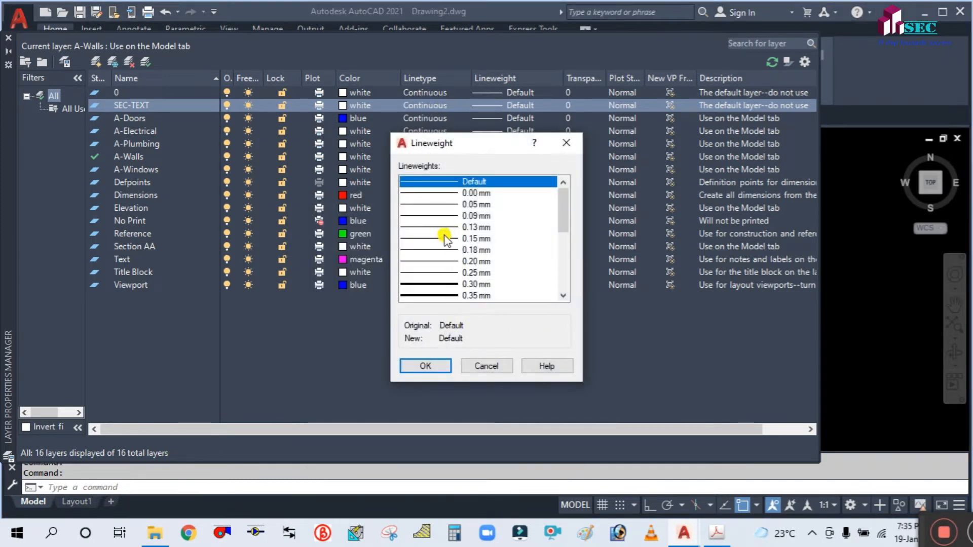
left_click(444, 237)
left_click(425, 366)
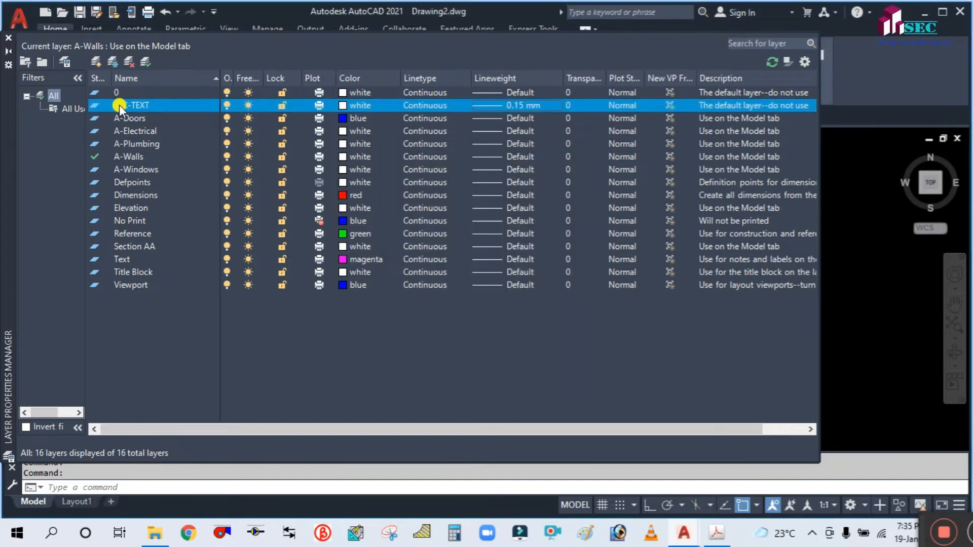
double_click(99, 105)
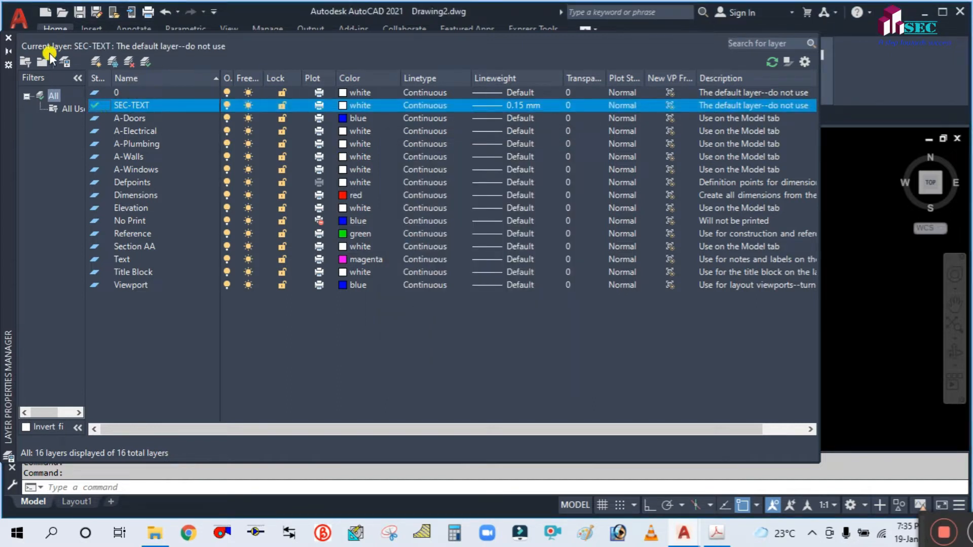
left_click(10, 39)
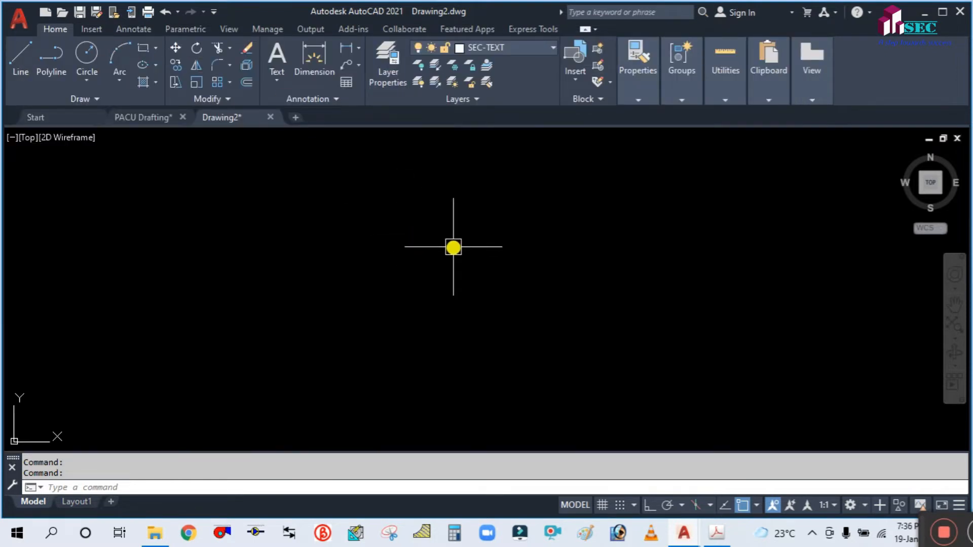
- Create a new dimension style named TEXT, based on Standard, for all dimensions
type("D")
key("Return")
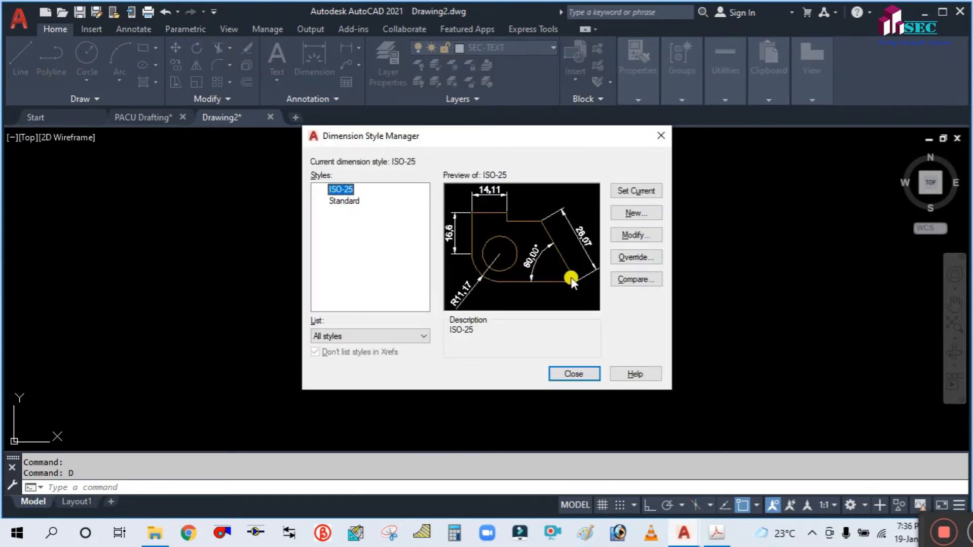
left_click(632, 213)
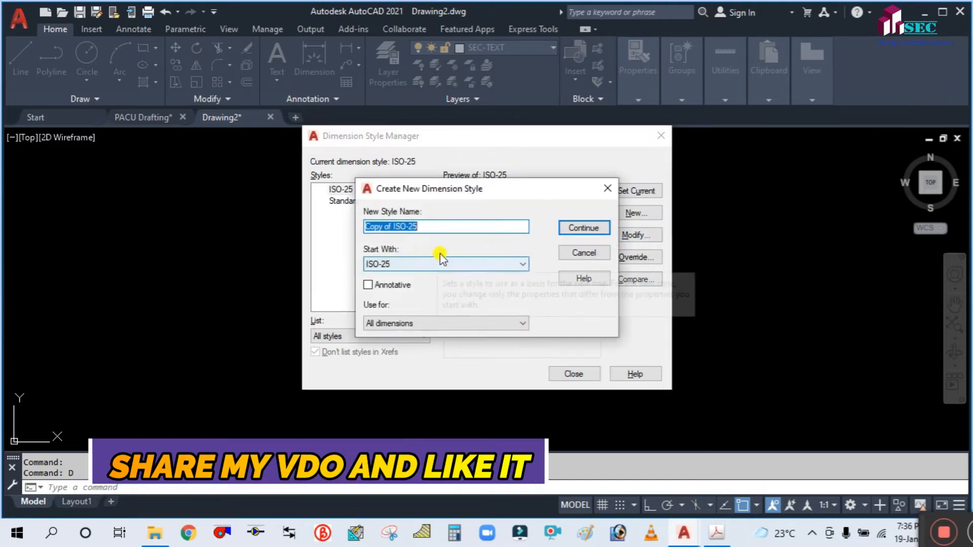
type("TEXT")
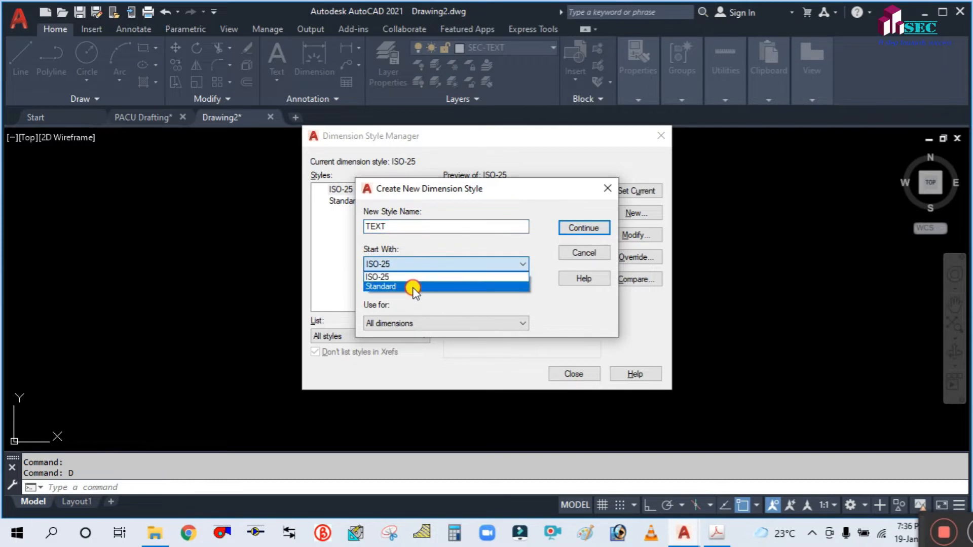
left_click(414, 287)
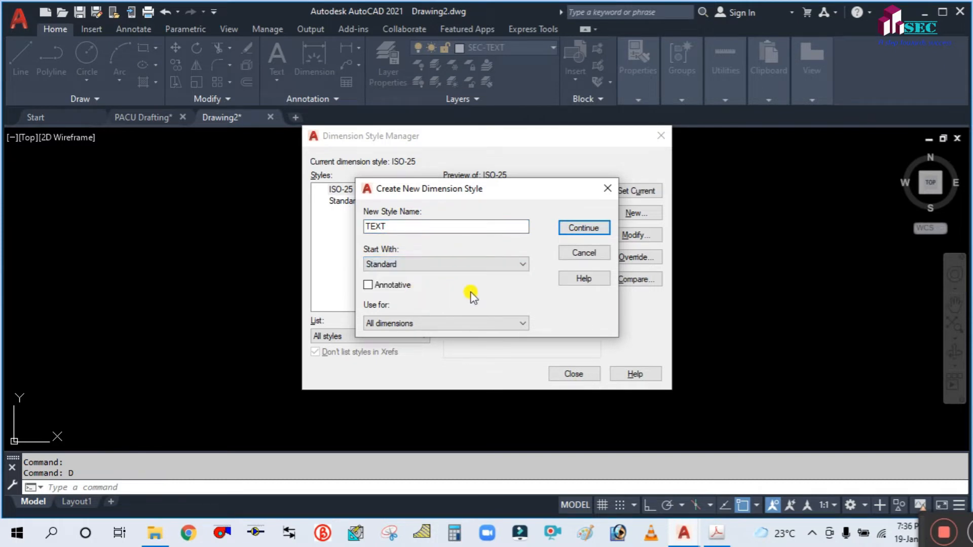
left_click(576, 229)
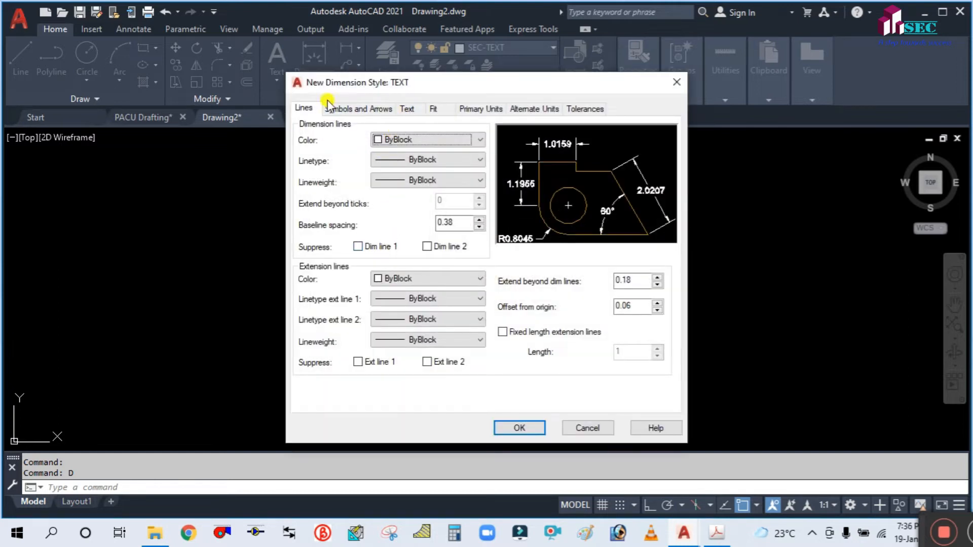
- Set the TEXT dimension style's text height to 200 and arrow size to 120, keeping the Standard text style
left_click(405, 110)
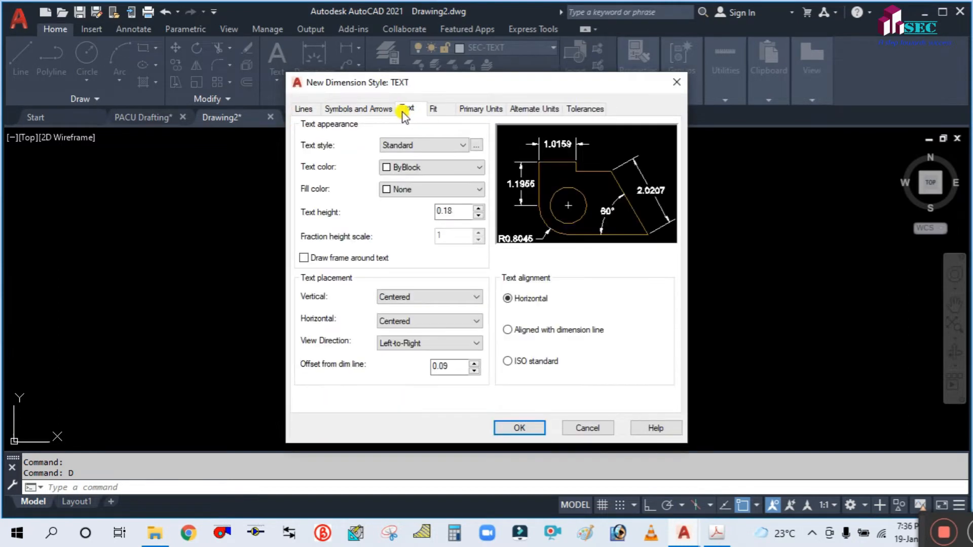
double_click(439, 211)
left_click(449, 146)
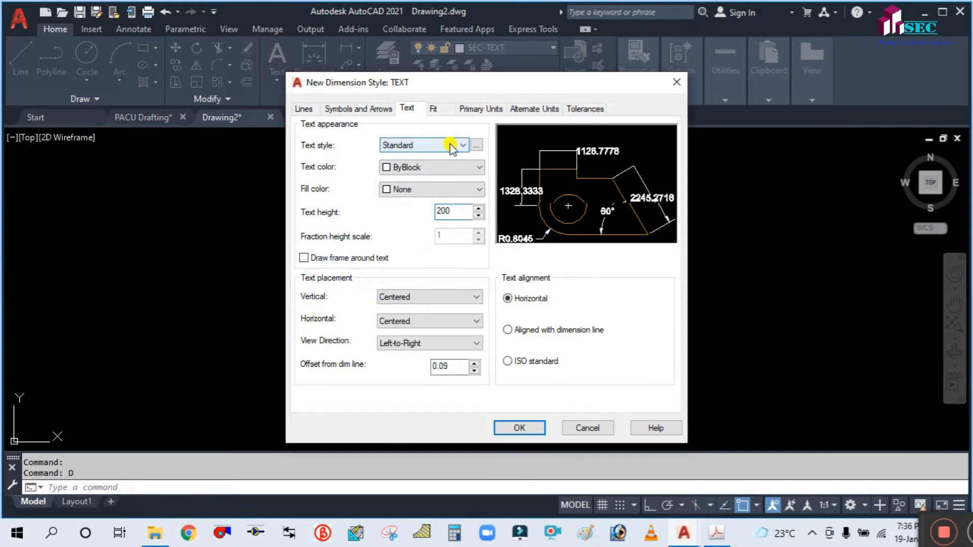
left_click(449, 146)
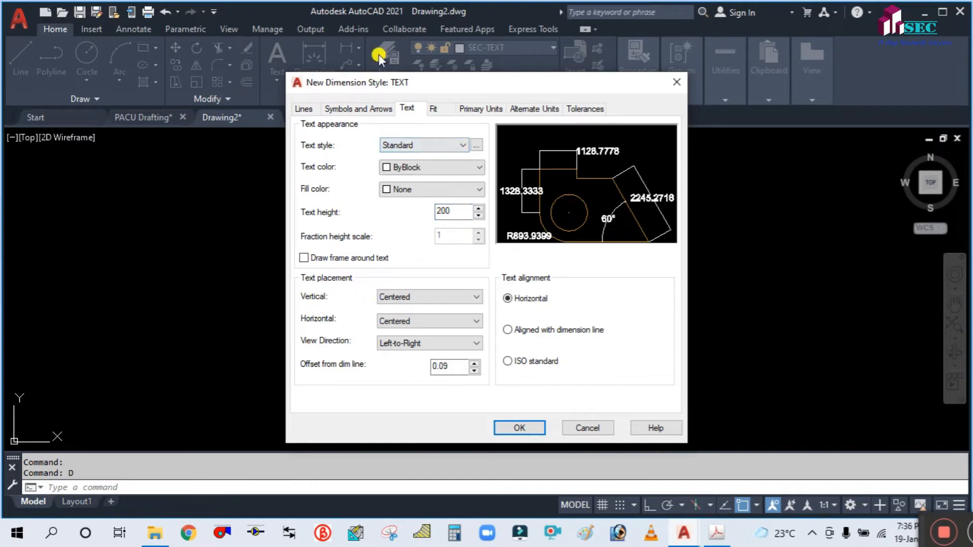
left_click(381, 107)
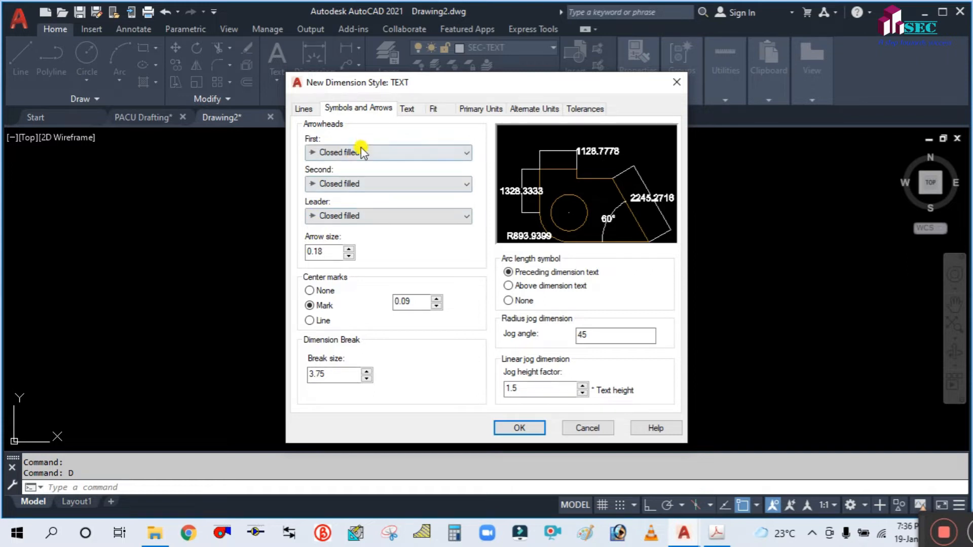
left_click_drag(334, 251, 281, 246)
type("120")
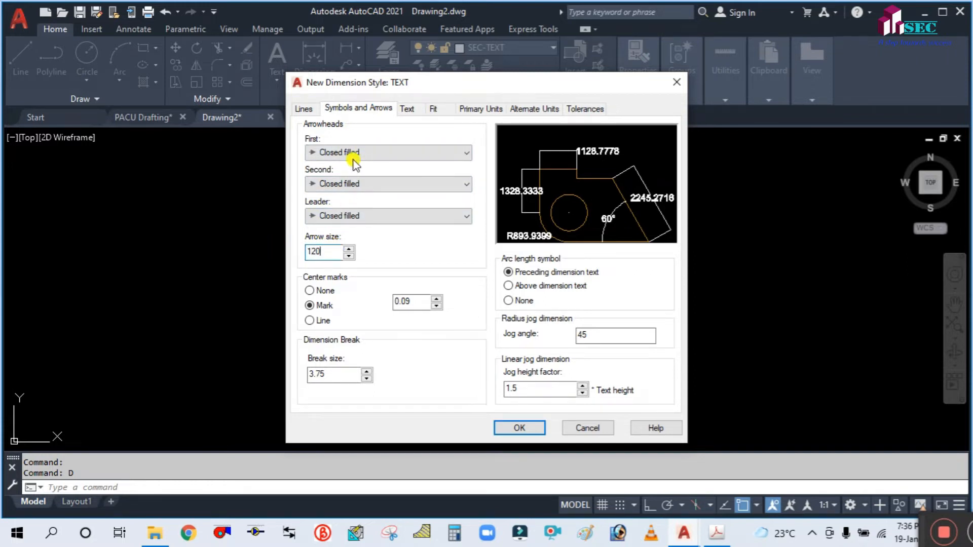
- Set the TEXT style's primary units to decimal with linear precision 0, then save the style and close the style manager
left_click(314, 108)
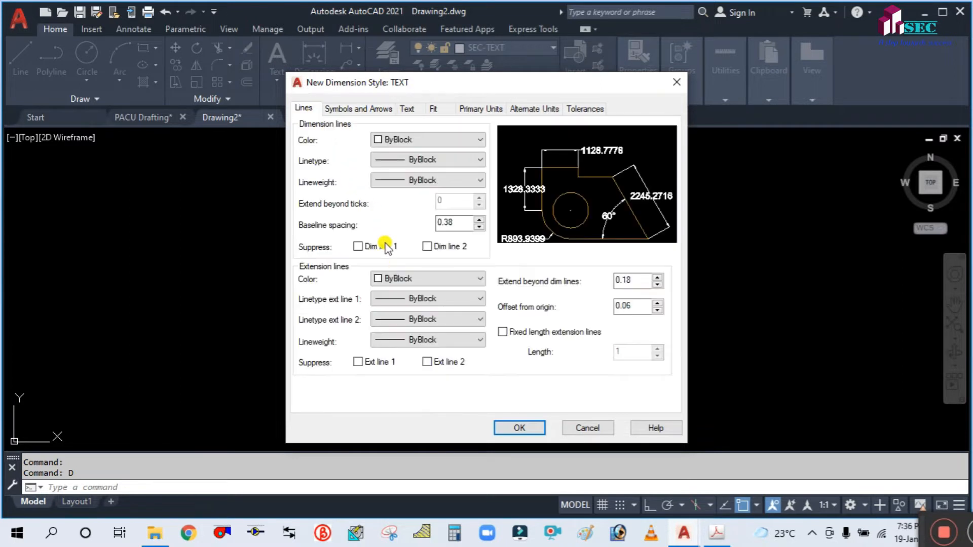
left_click(435, 110)
left_click(471, 108)
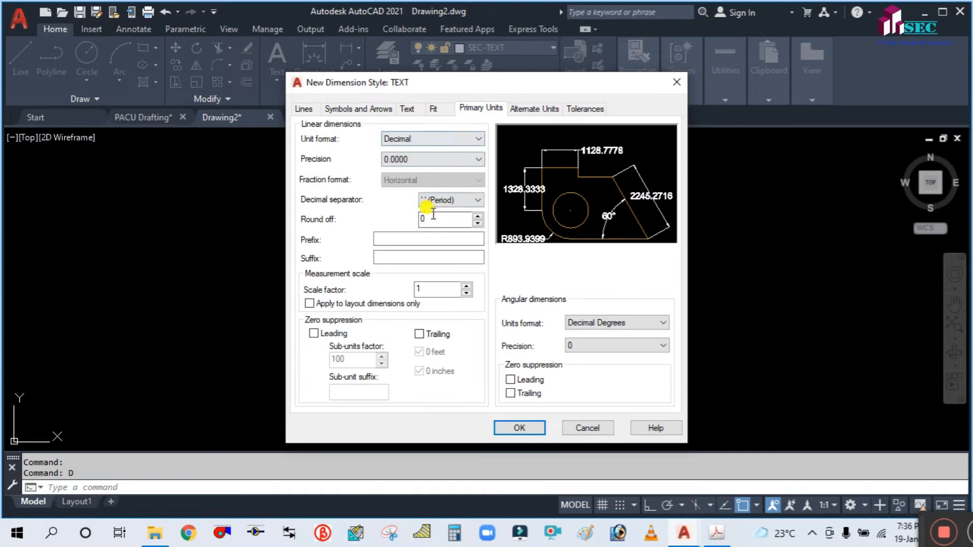
left_click(421, 139)
left_click(418, 139)
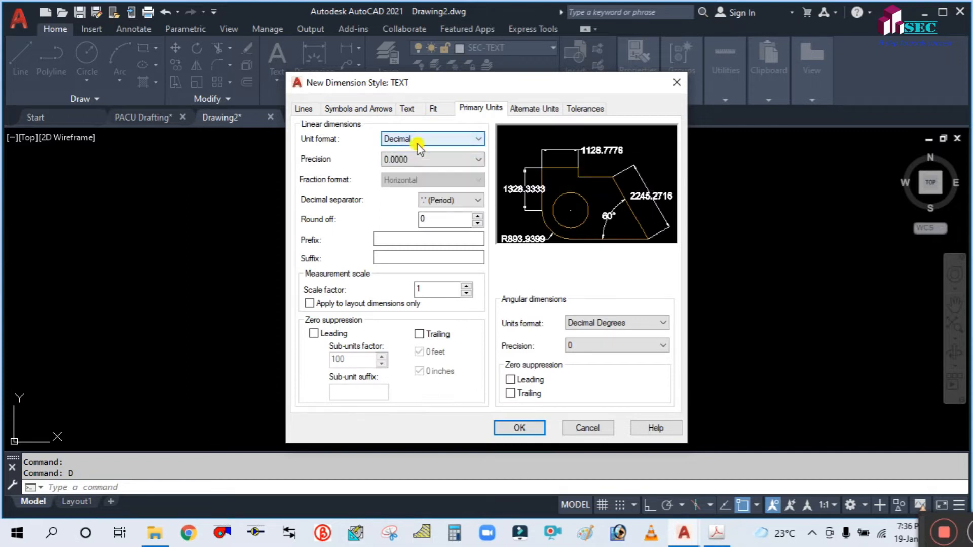
left_click(407, 159)
left_click(408, 172)
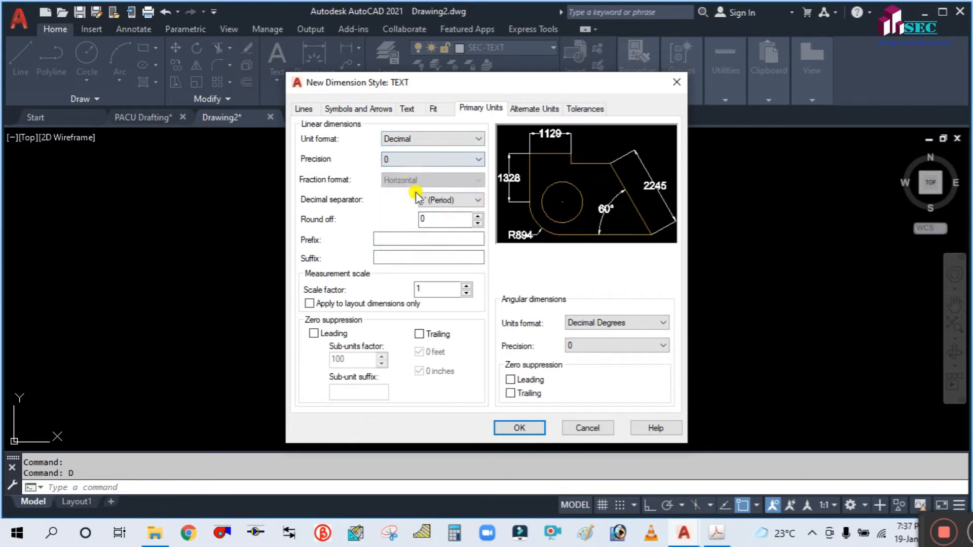
left_click(521, 428)
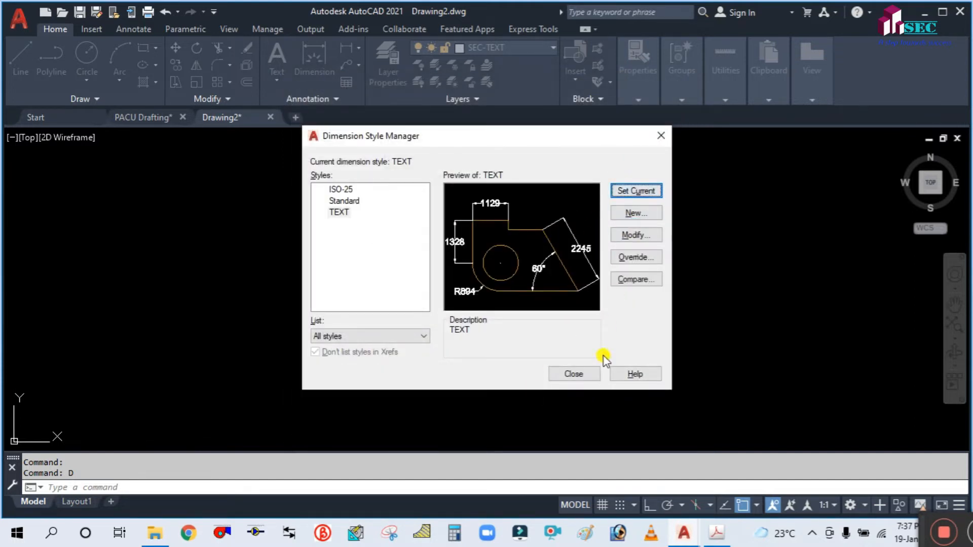
left_click(579, 374)
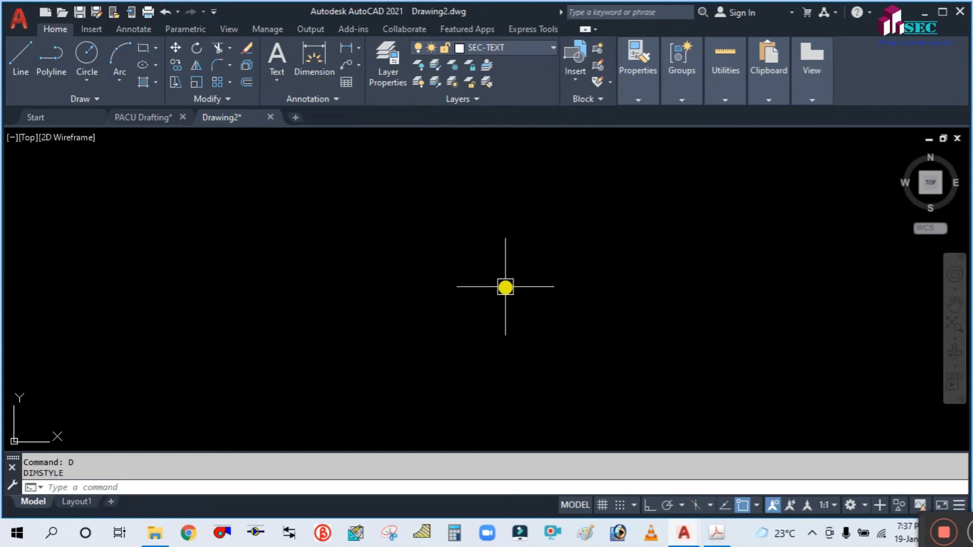
- Create a new layer named SEC-PACU52017 and set its color to magenta
type("LA")
key("Return")
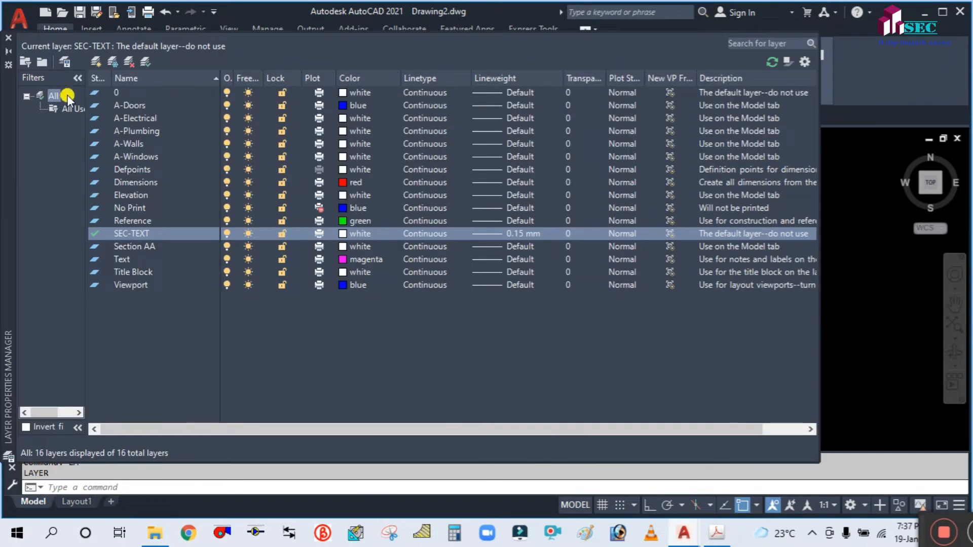
left_click(96, 63)
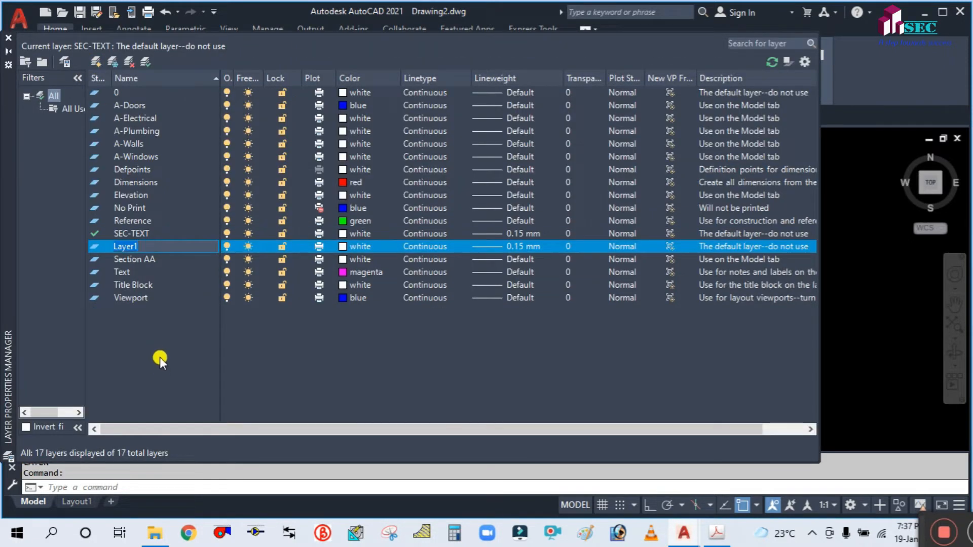
type("SE")
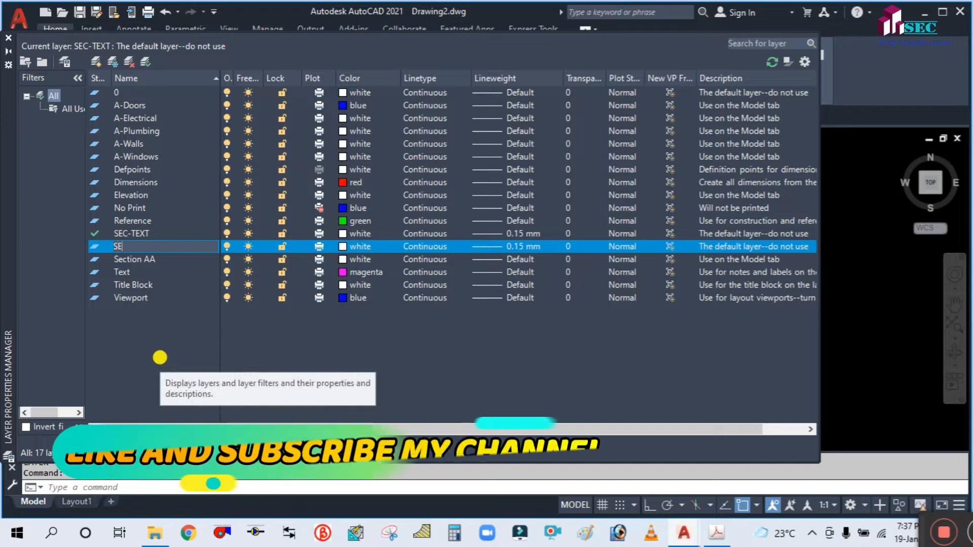
type("C-P")
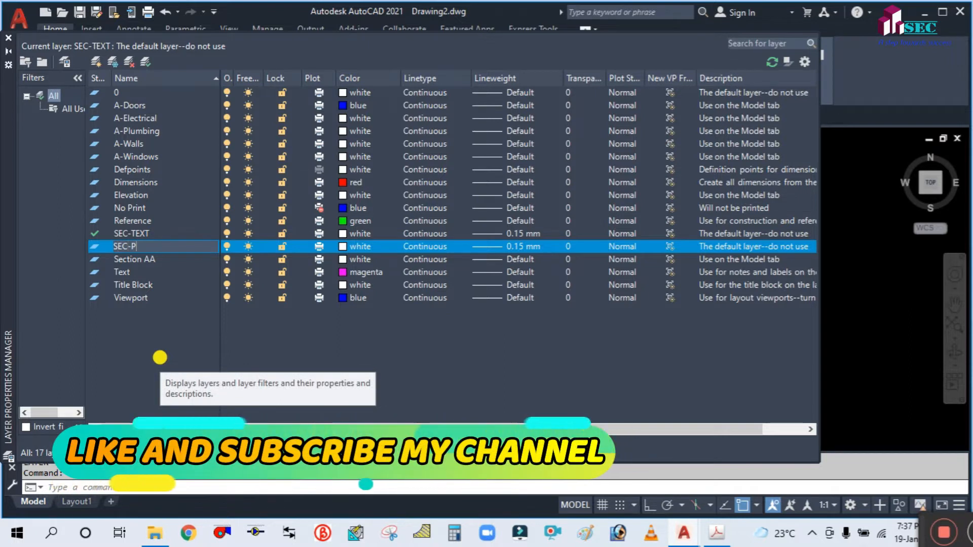
type("ACU")
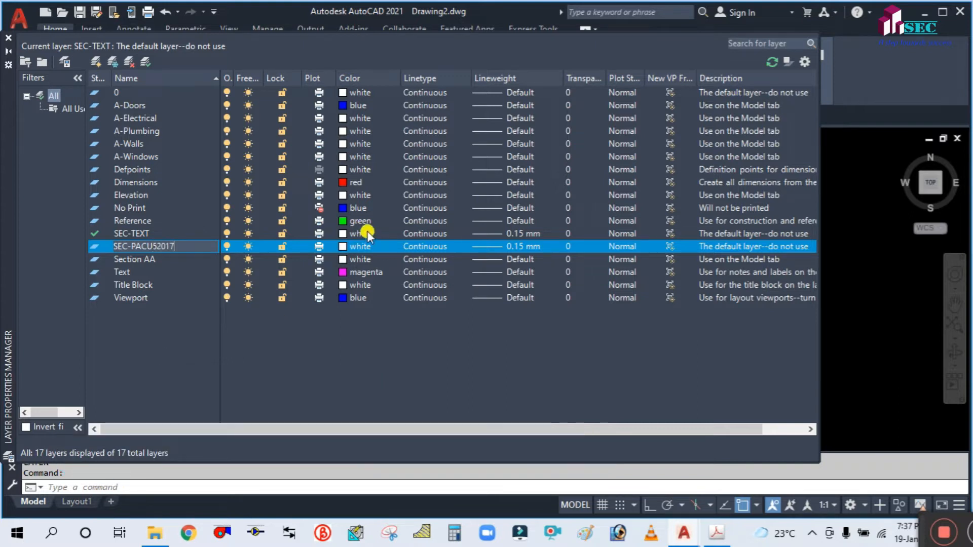
type("52017")
left_click(345, 245)
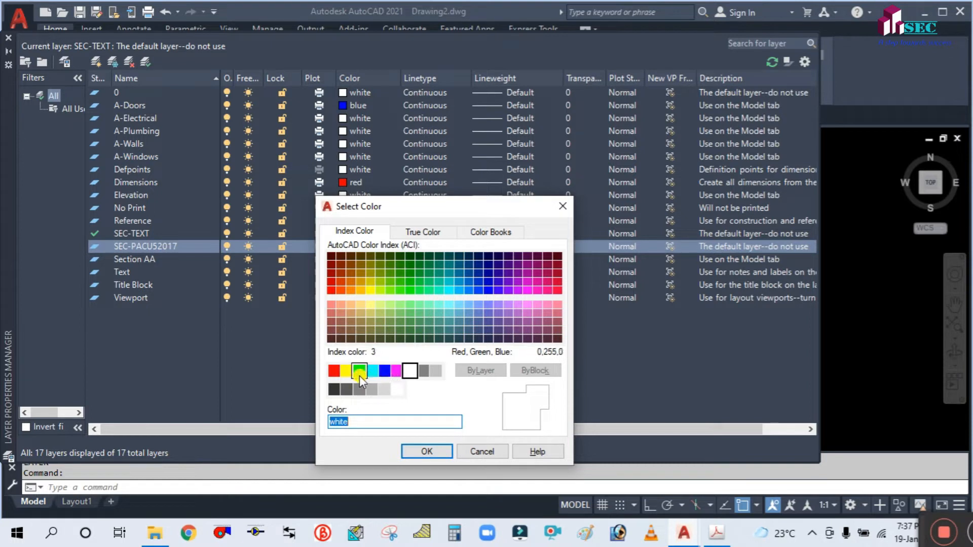
left_click(395, 372)
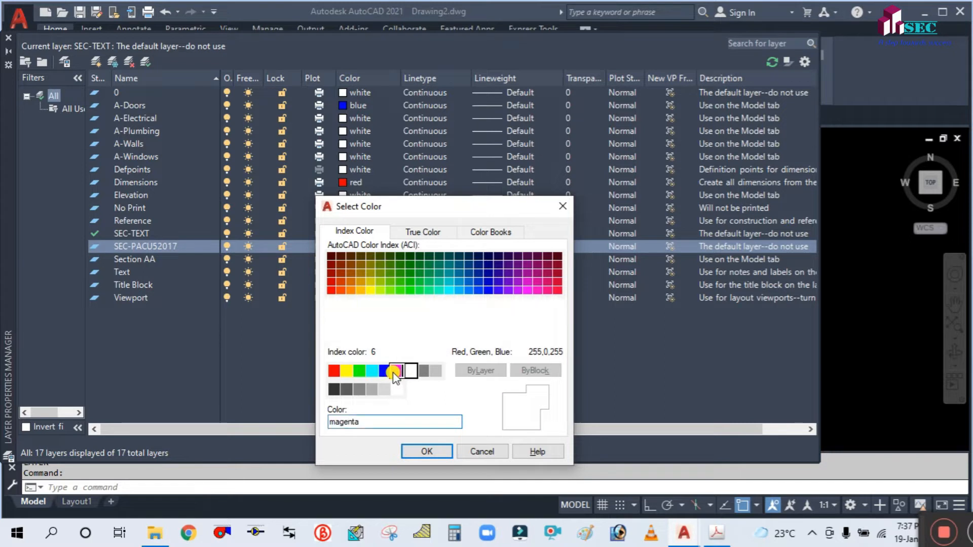
left_click(426, 452)
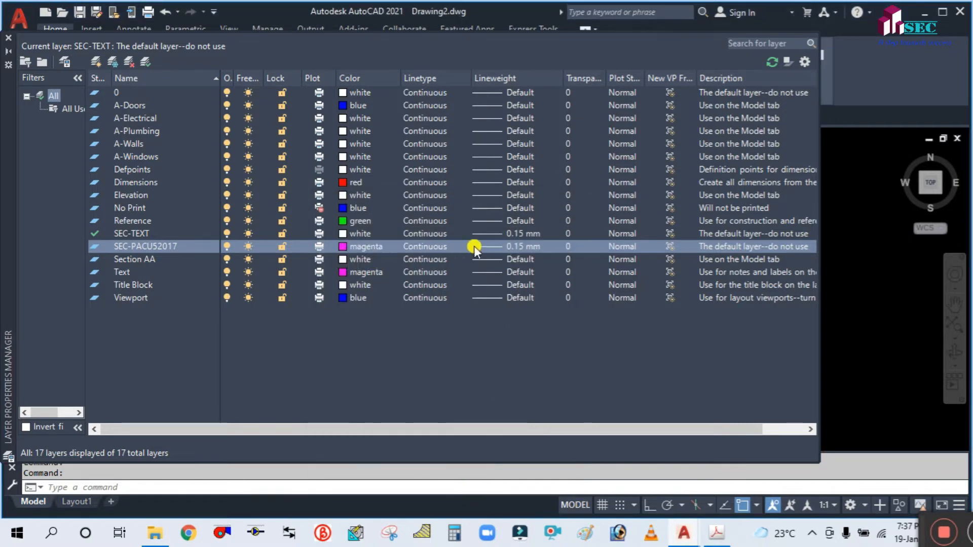
- Give the SEC-PACU52017 layer a 0.20 mm lineweight and make it the current layer
left_click(513, 245)
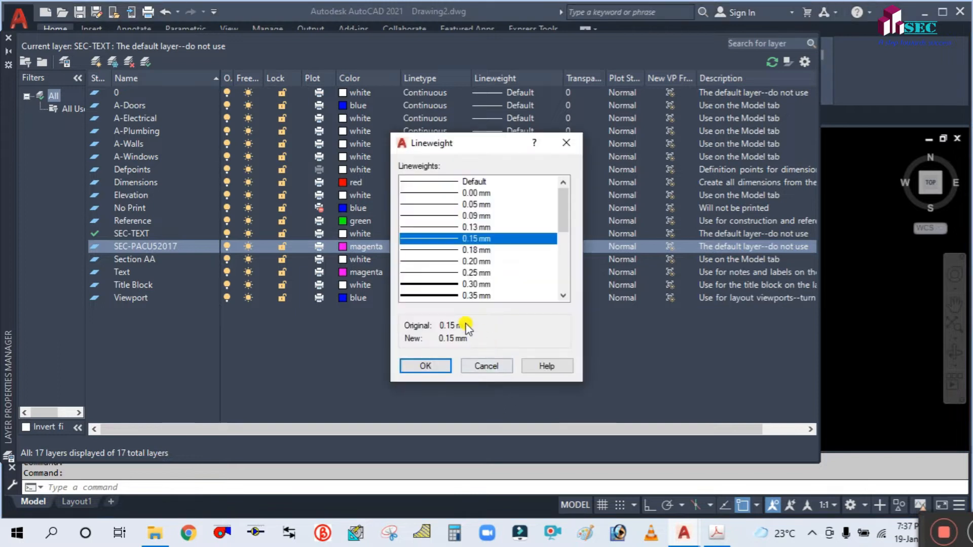
left_click(448, 261)
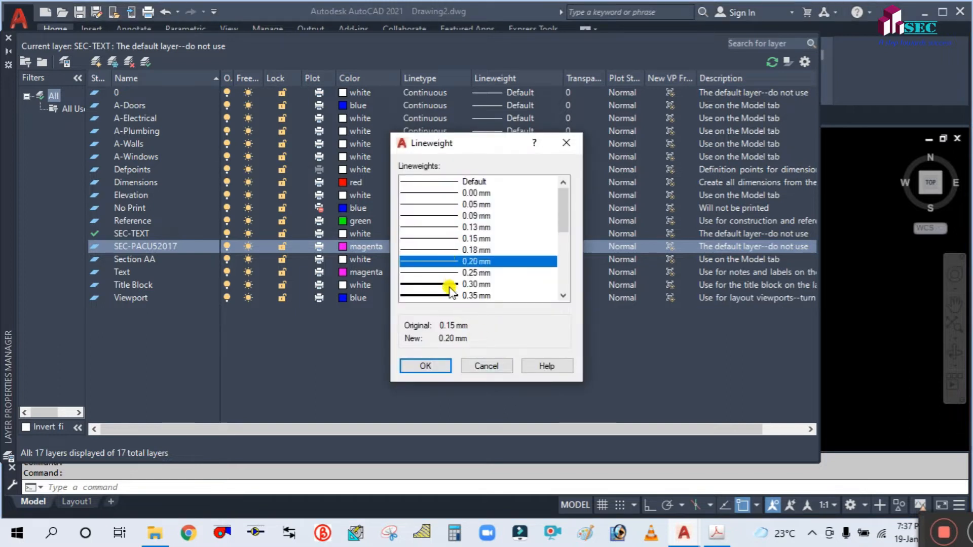
left_click(429, 364)
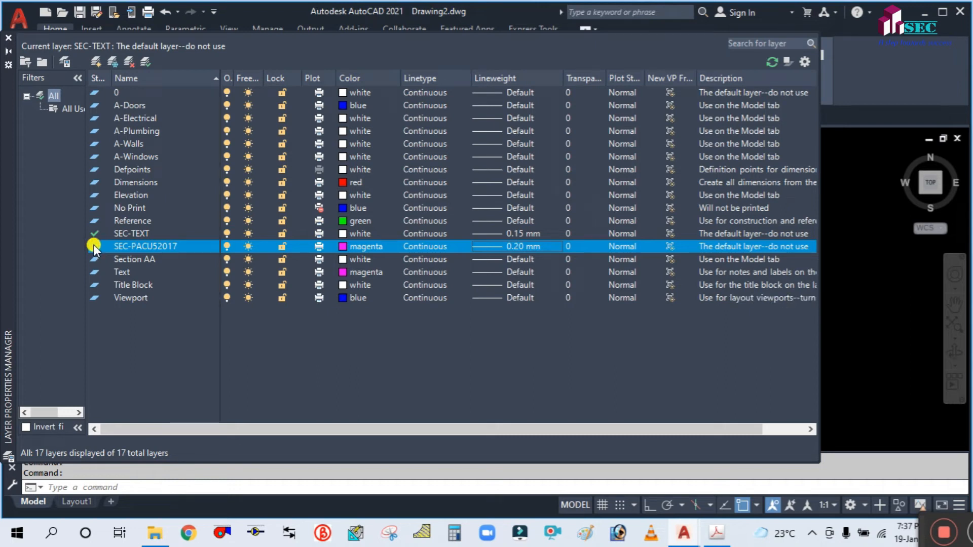
left_click(8, 40)
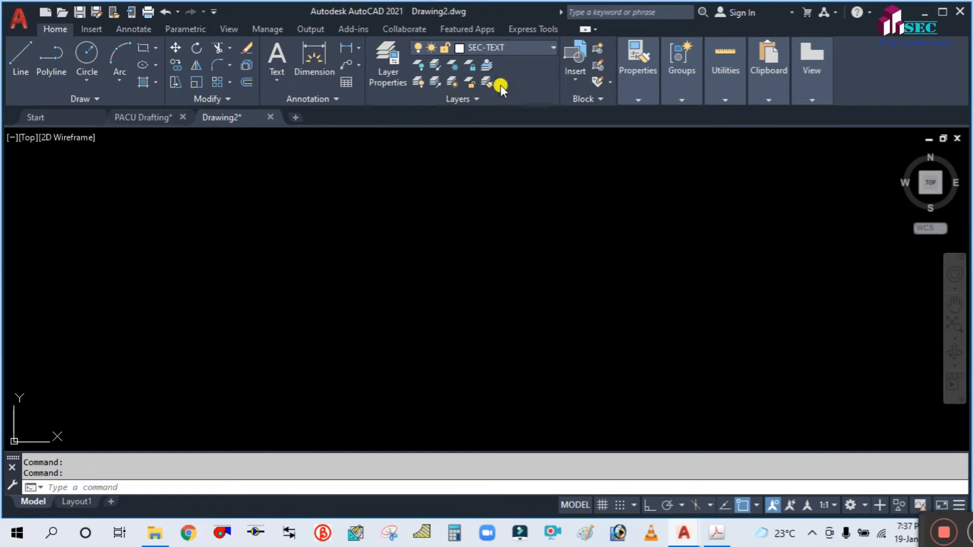
left_click(552, 48)
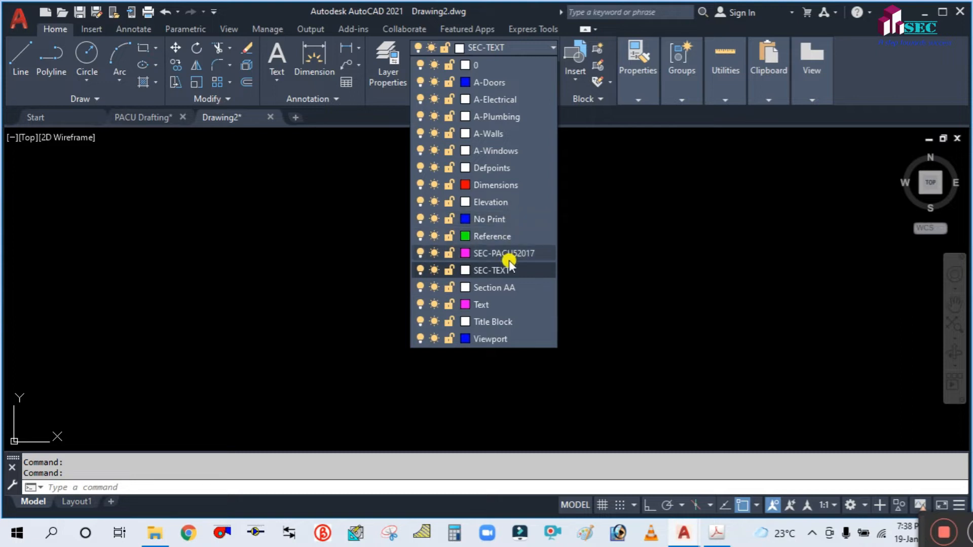
left_click(522, 254)
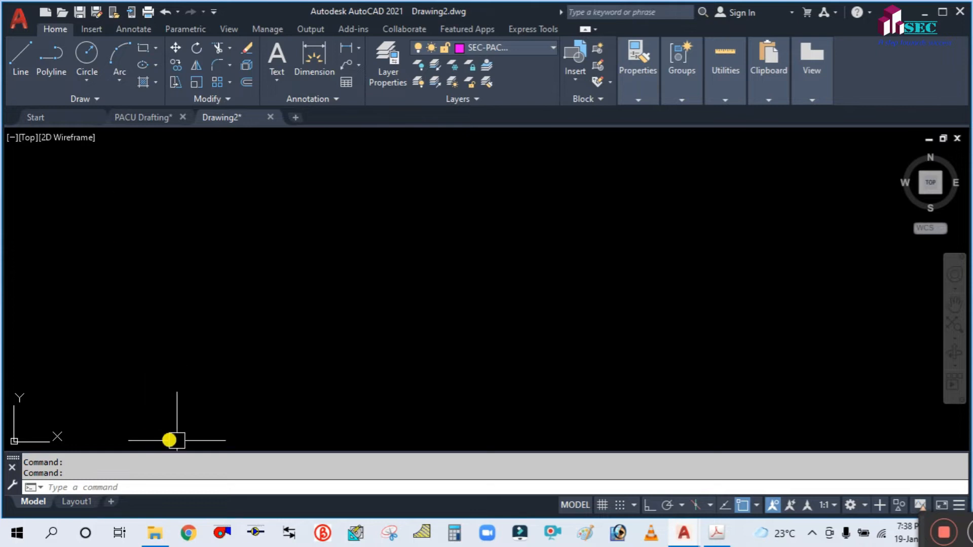
- Switch to PACU.pdf in Acrobat, examine the dimensions of the unit's top, front and side views, and return to Drawing2 in AutoCAD
left_click(715, 536)
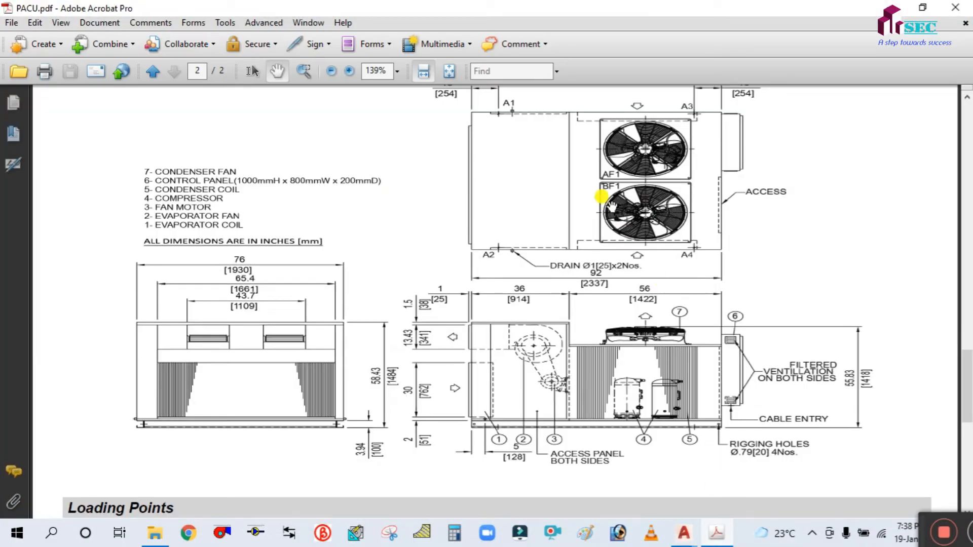
left_click_drag(467, 187, 458, 256)
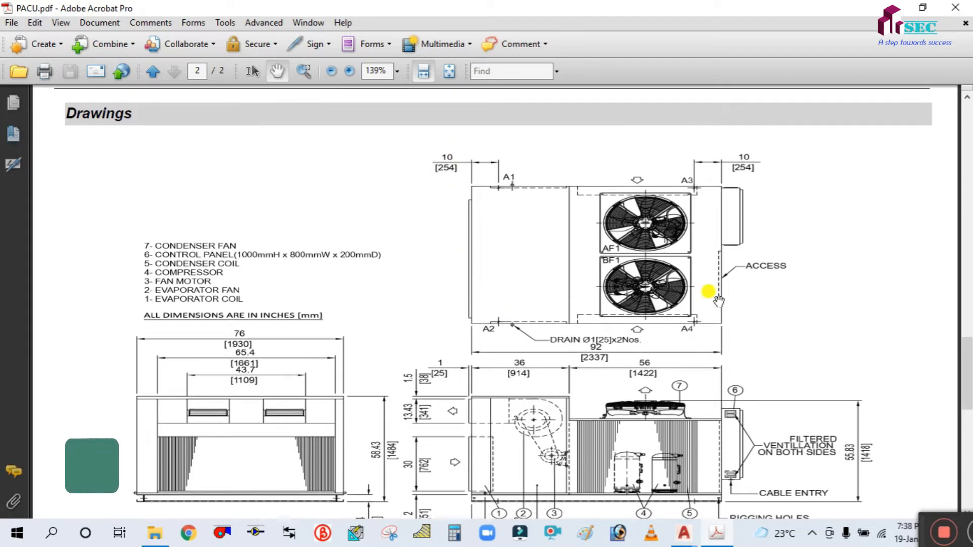
scroll(554, 298, "down", 3)
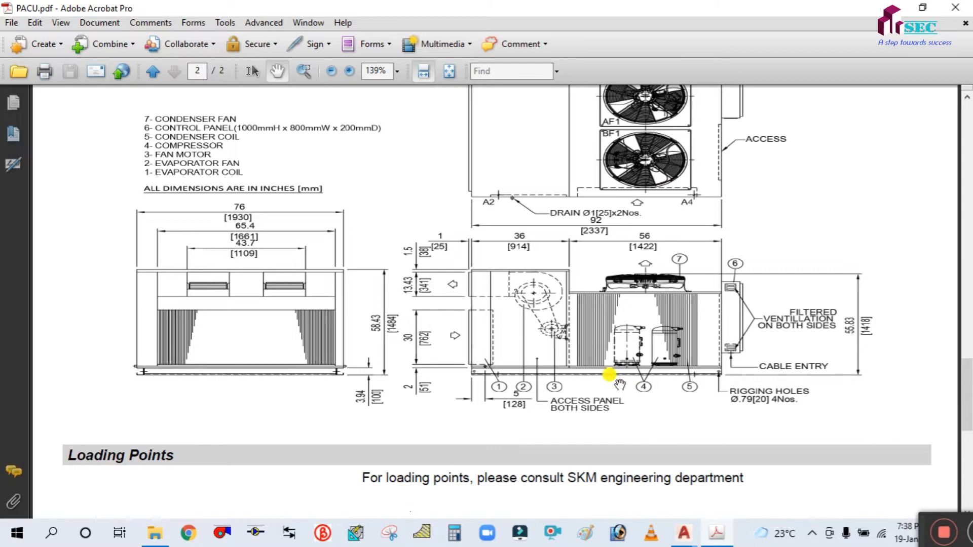
mouse_move(238, 228)
left_mouse_down()
mouse_move(278, 250)
mouse_move(246, 343)
left_mouse_up()
left_click_drag(445, 157, 501, 220)
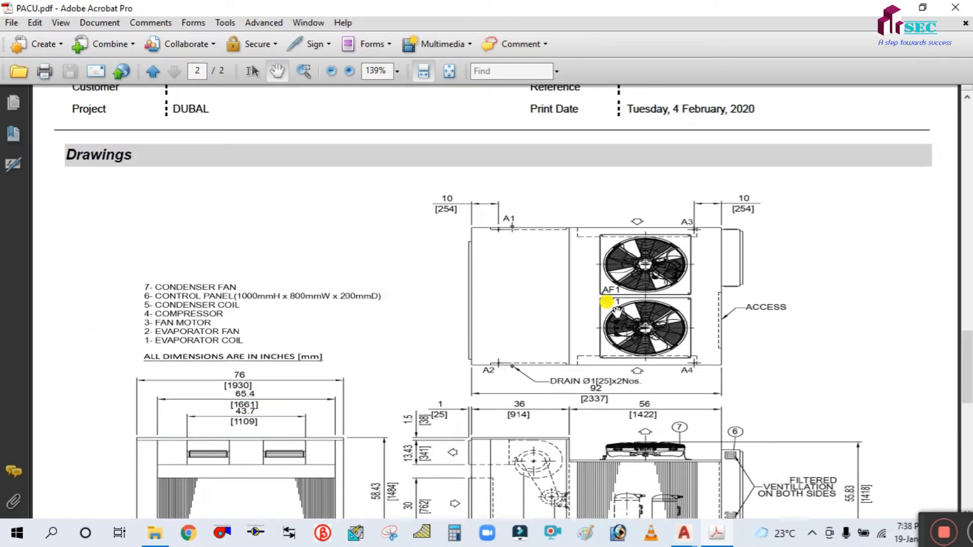
scroll(639, 310, "up", 3, "ctrl")
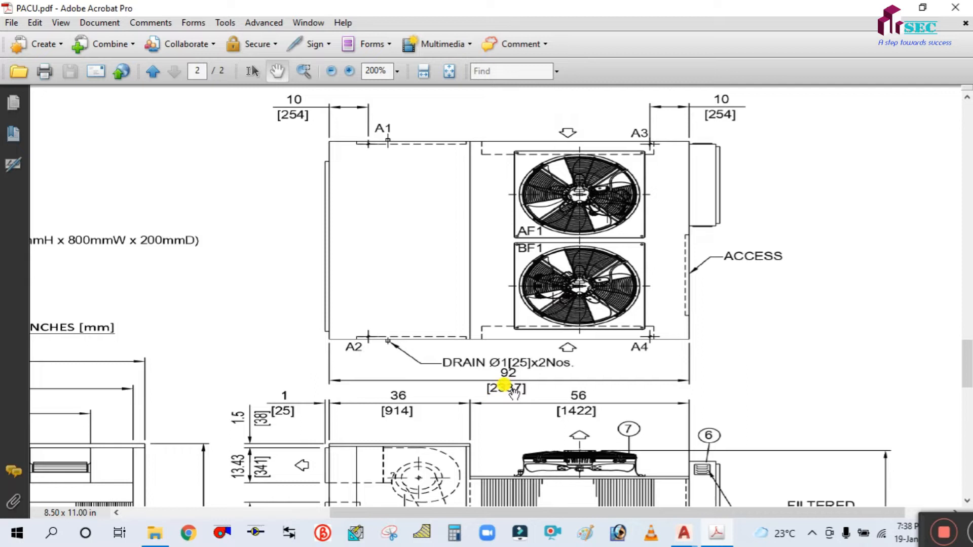
left_click_drag(505, 389, 635, 389)
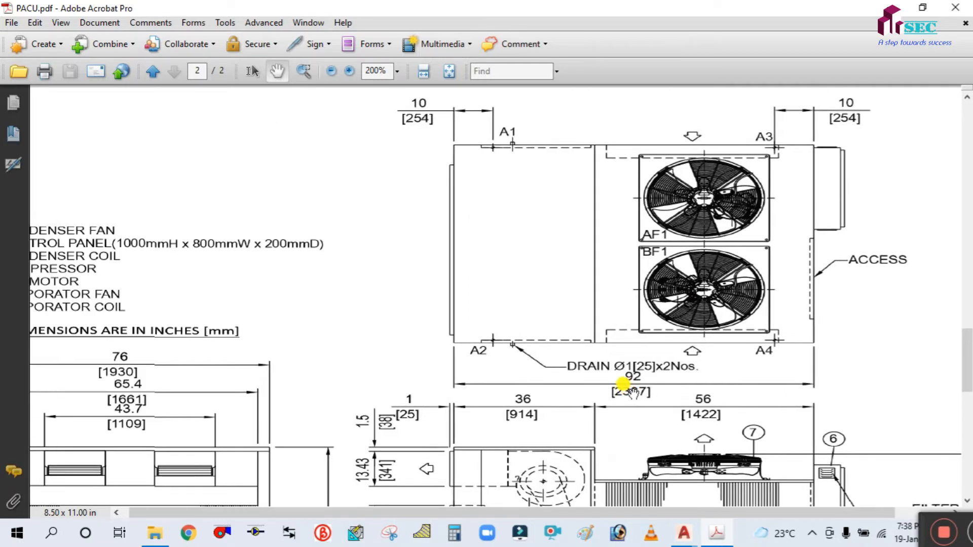
scroll(631, 387, "down", 1, "ctrl")
left_click_drag(567, 351, 518, 251)
scroll(527, 180, "down", 3)
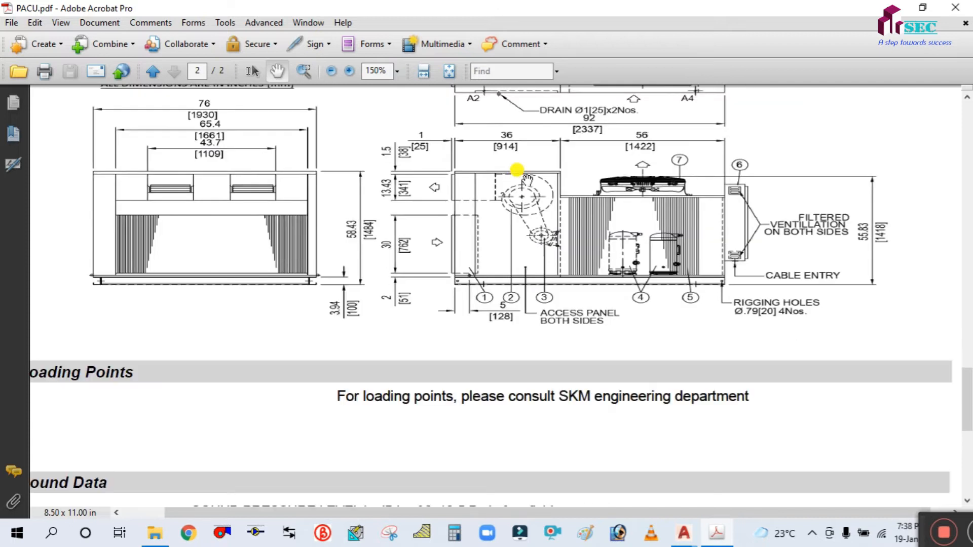
scroll(507, 261, "up", 4)
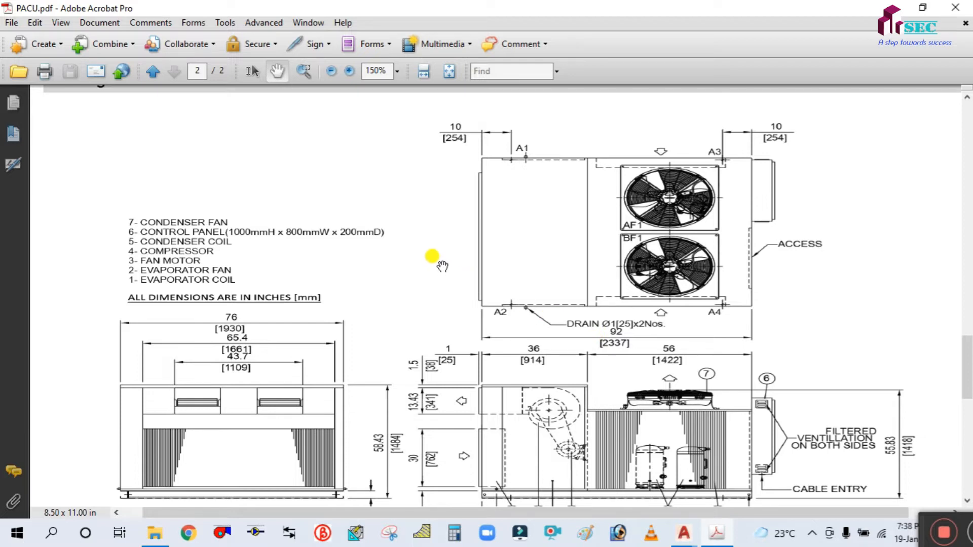
scroll(558, 354, "down", 2)
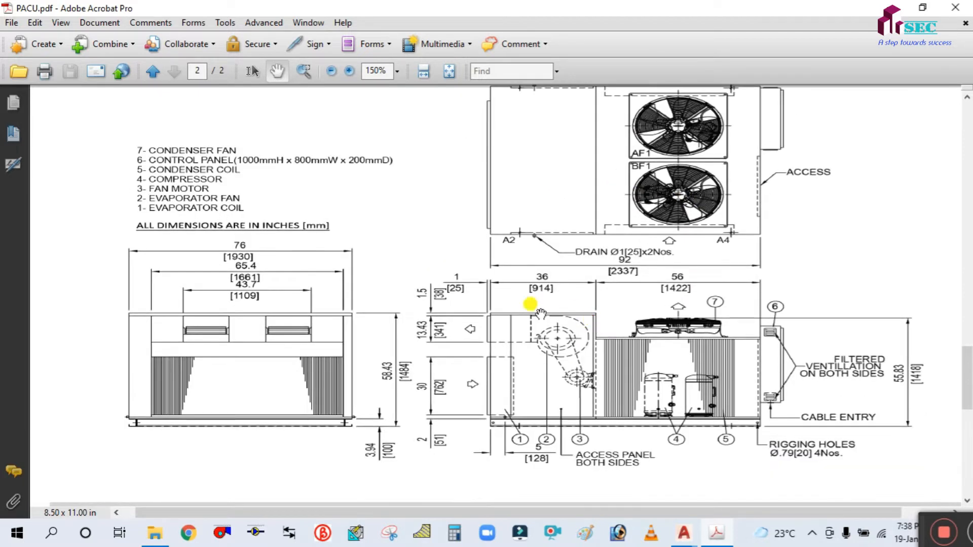
scroll(124, 364, "up", 1, "ctrl")
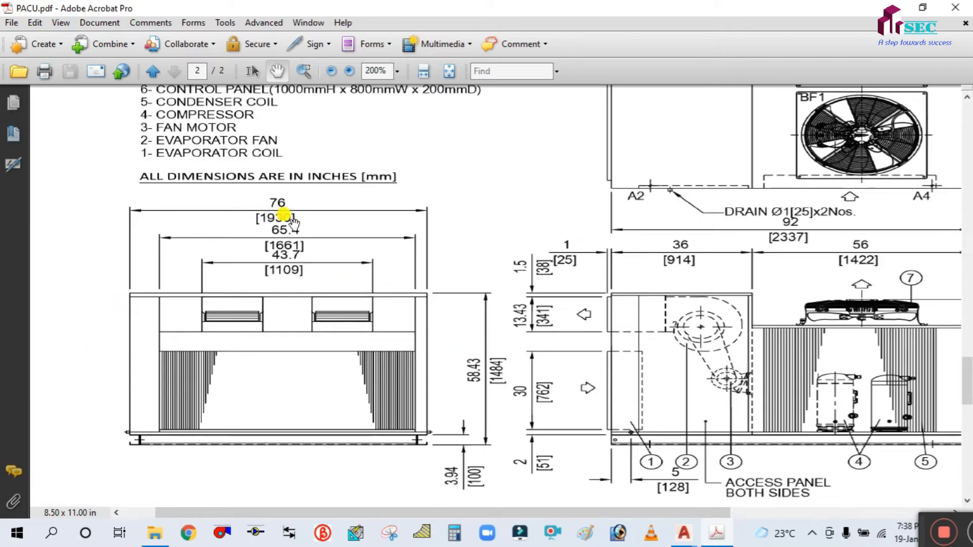
scroll(337, 228, "down", 2, "ctrl")
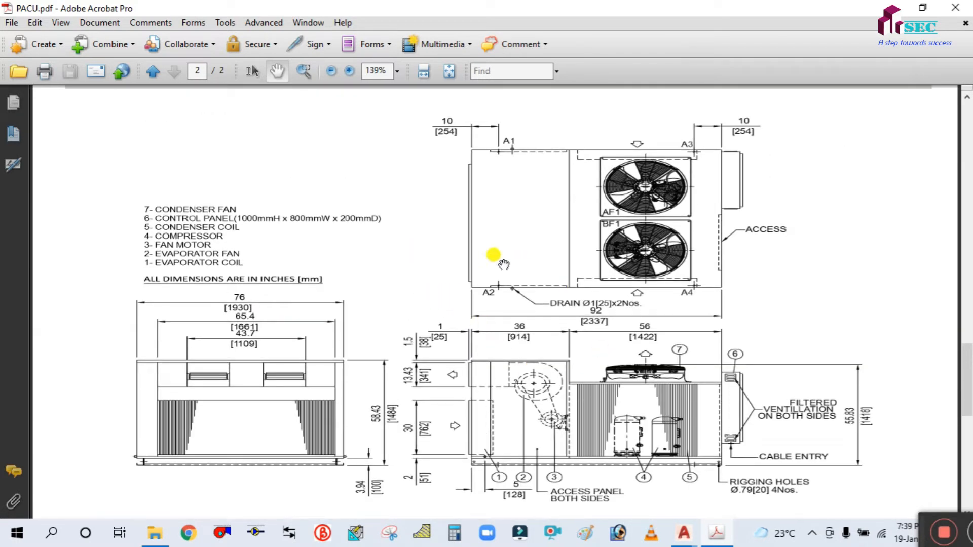
left_click(694, 538)
left_click(699, 456)
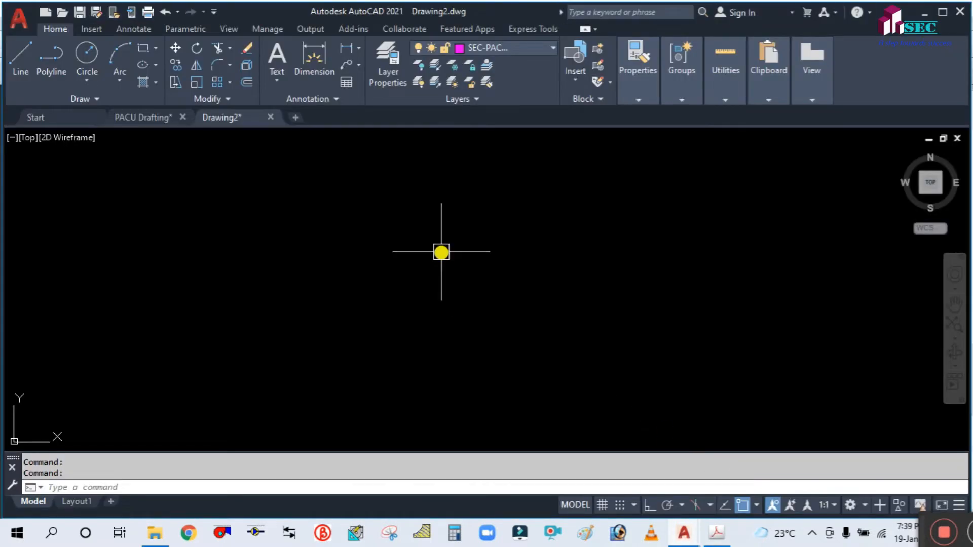
type("L")
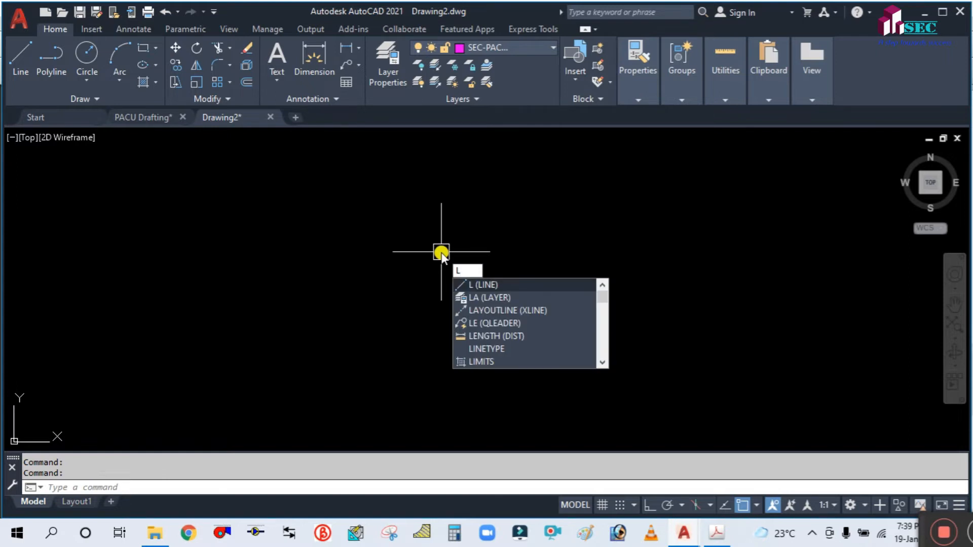
key("Escape")
key("Escape")
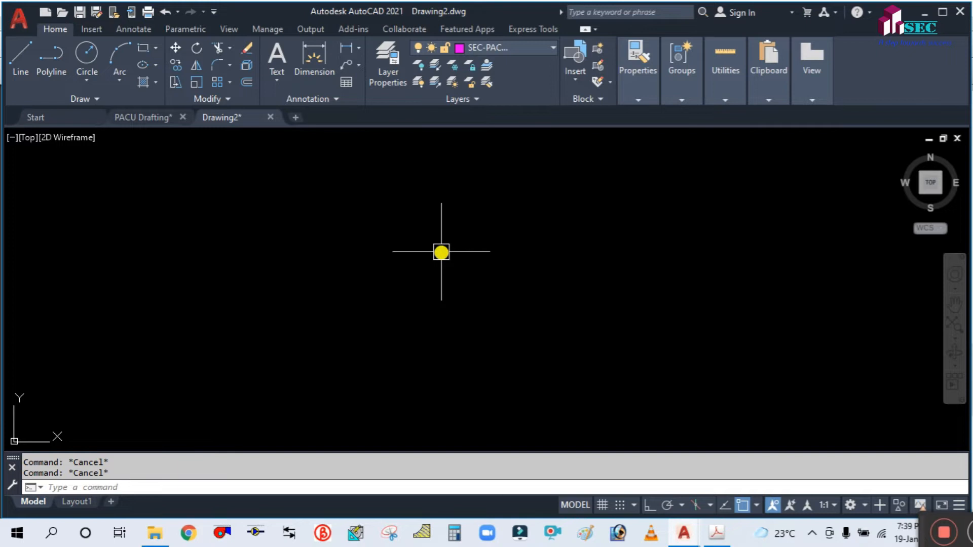
- Draw a horizontal construction line with XLINE through a free point near the middle of the empty drawing area
type("XL")
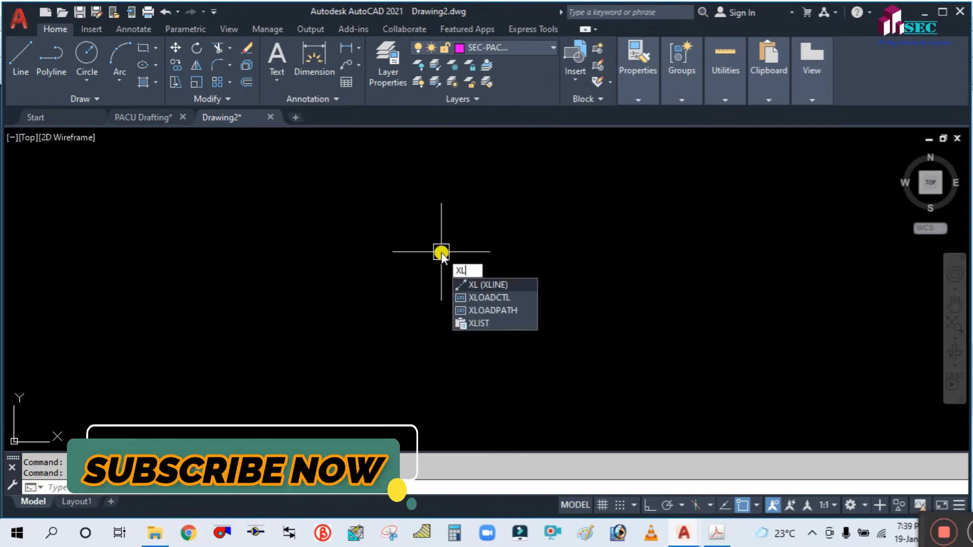
key("Return")
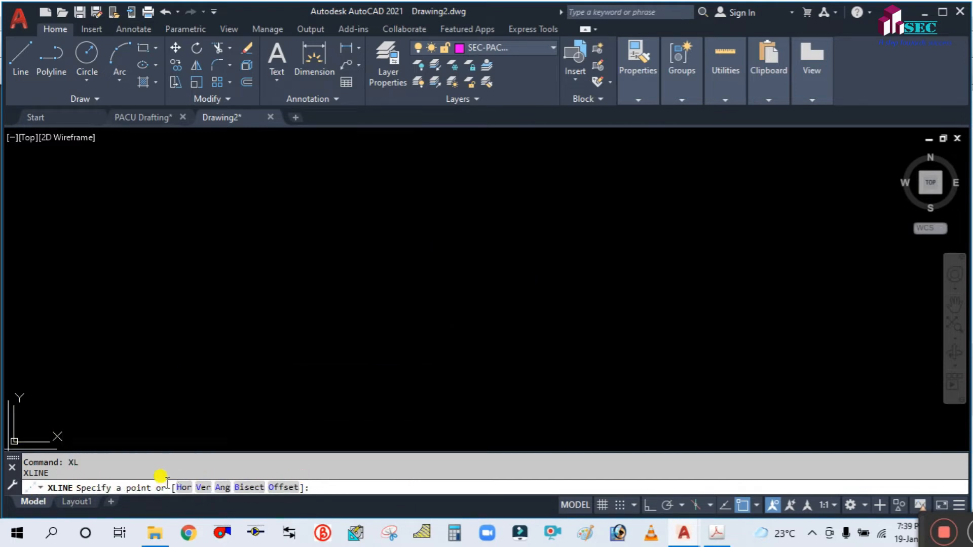
type("H")
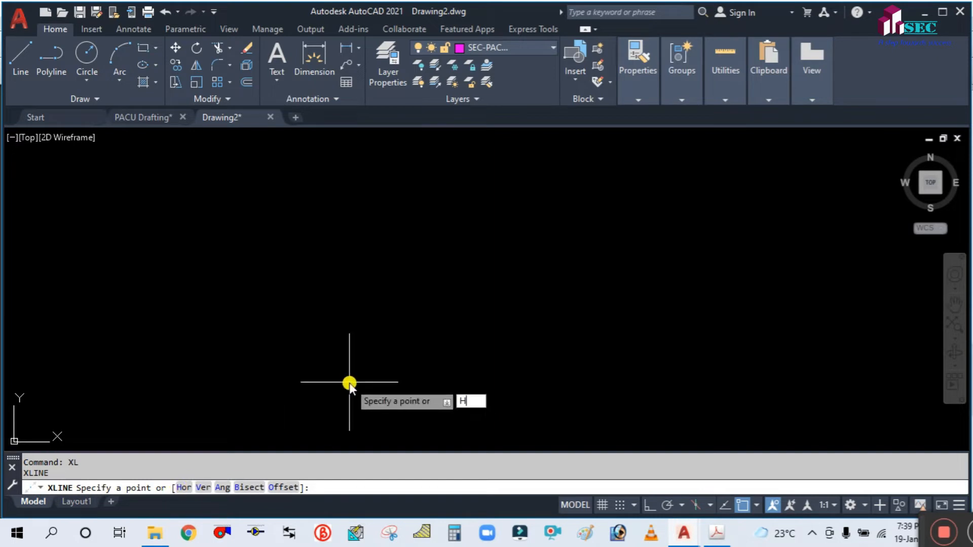
key("Return")
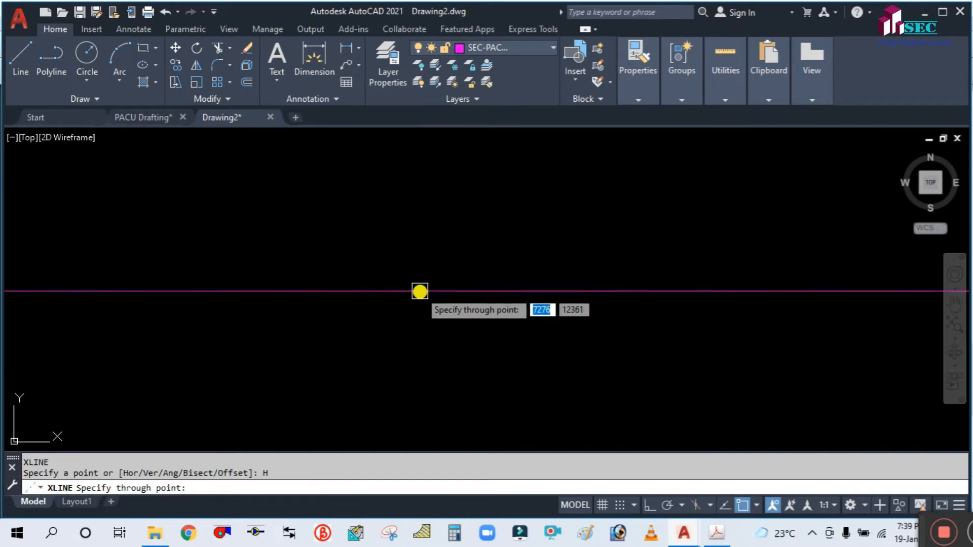
left_click(432, 314)
key("Escape")
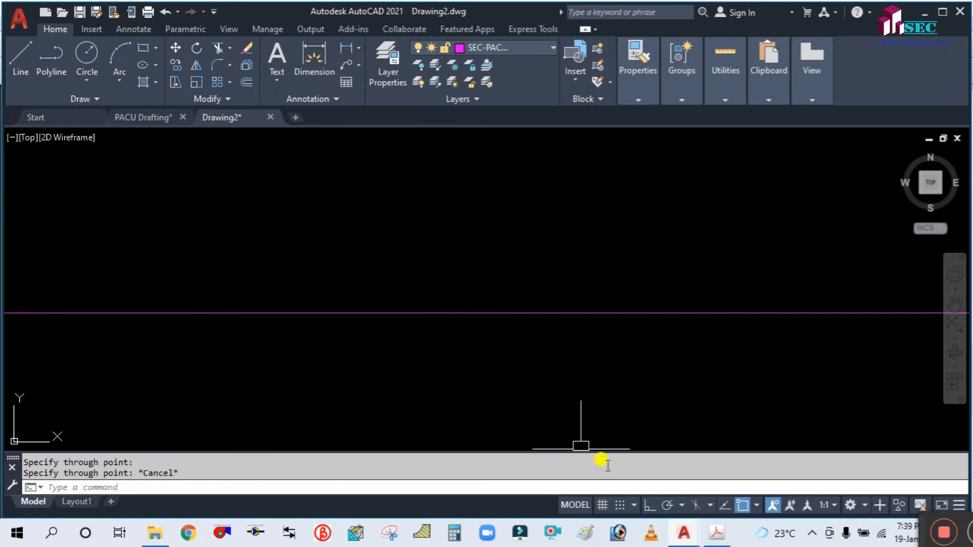
- Switch to PACU.pdf in Acrobat, read the overall width dimension of the unit's front view, and return to Drawing2 in AutoCAD
left_click(715, 533)
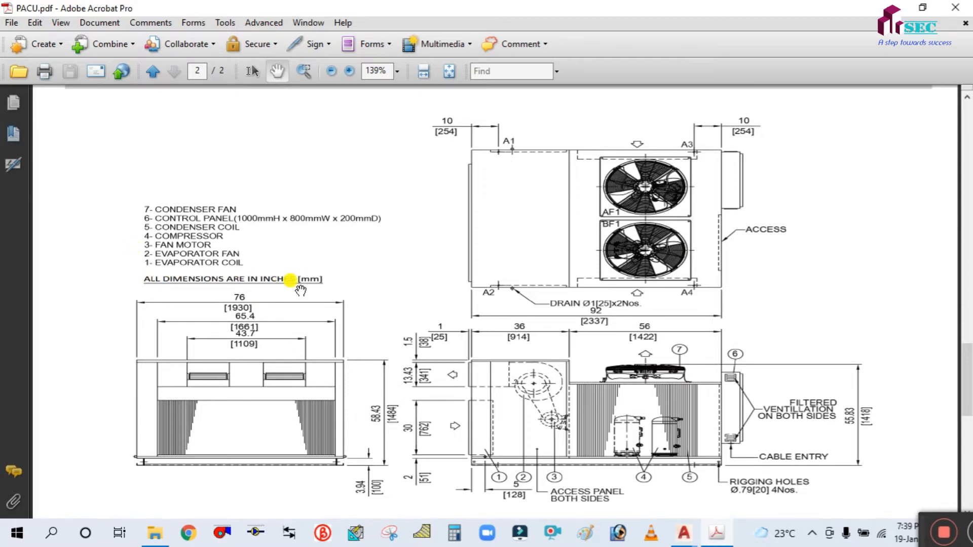
scroll(301, 284, "up", 2, "ctrl")
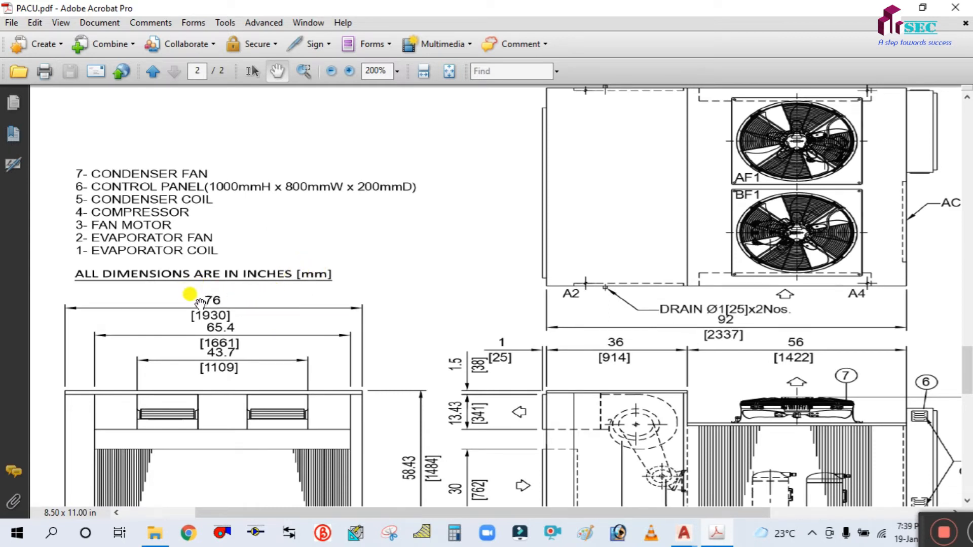
left_click_drag(220, 325, 228, 317)
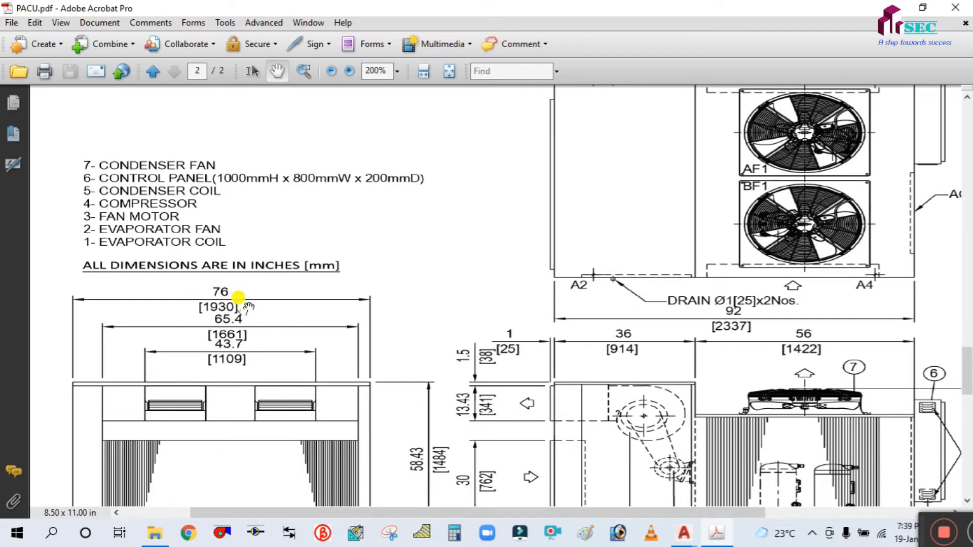
scroll(284, 306, "down", 2, "ctrl")
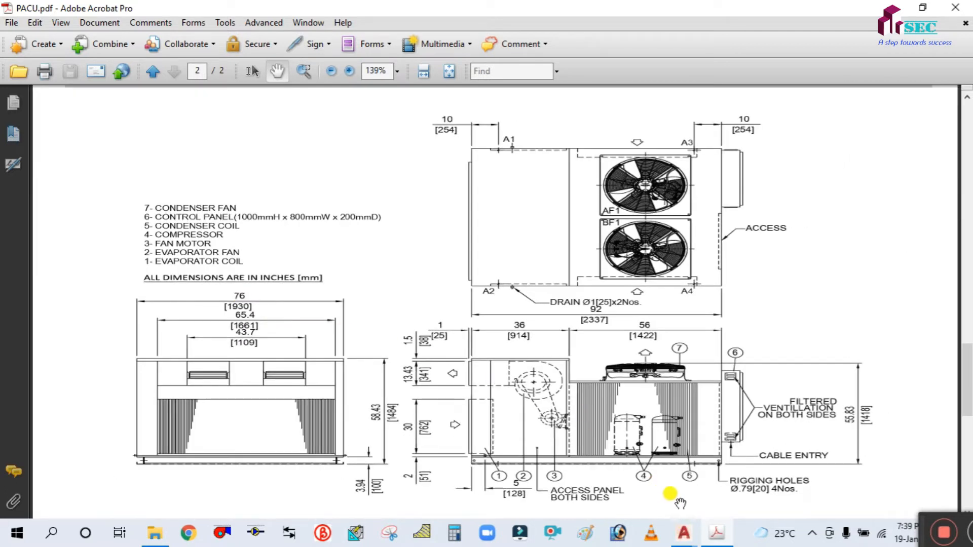
left_click(691, 533)
left_click(729, 484)
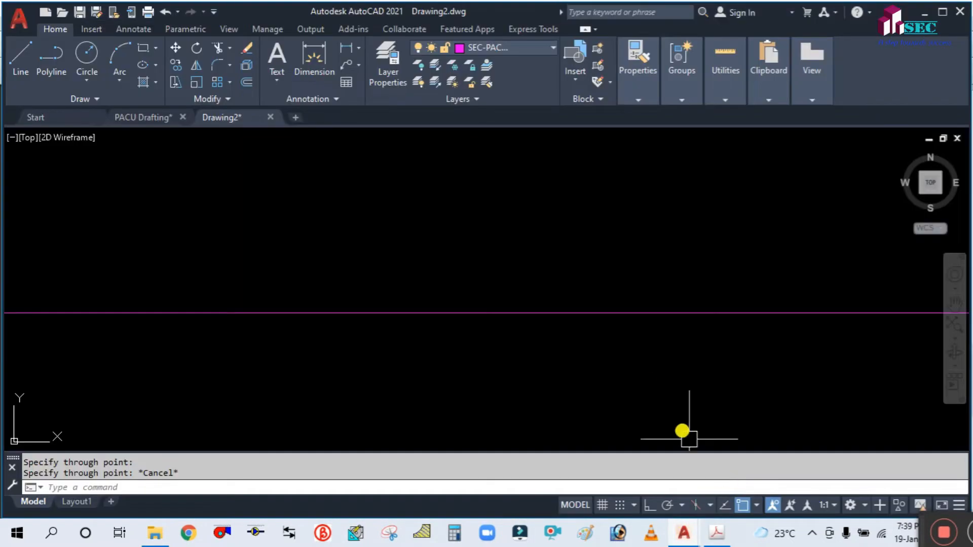
left_click(718, 540)
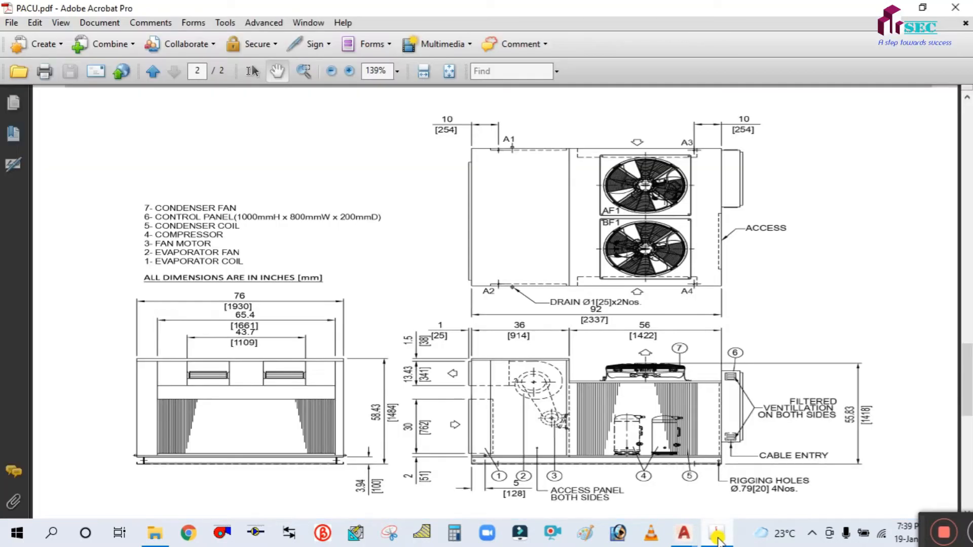
left_click(718, 533)
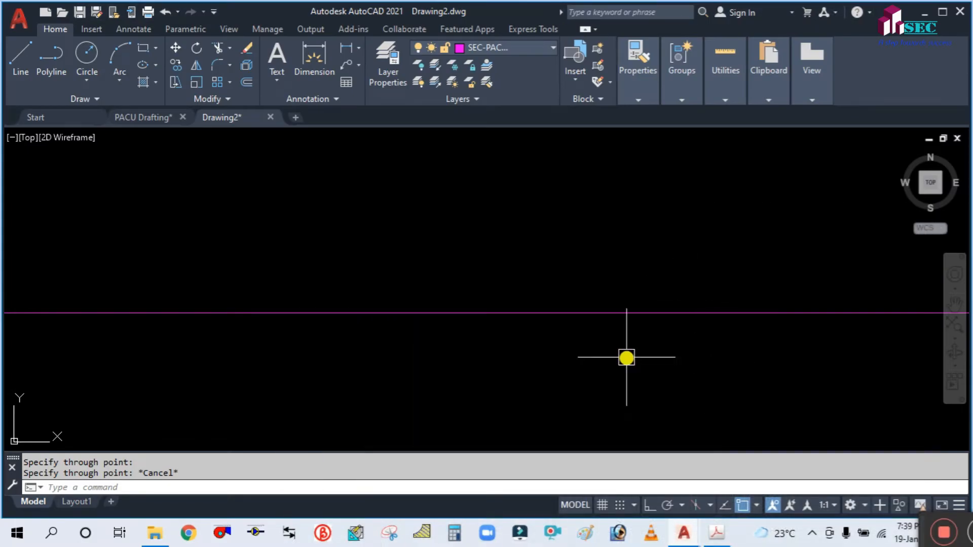
- Offset the horizontal construction line upward by 1930
type("O")
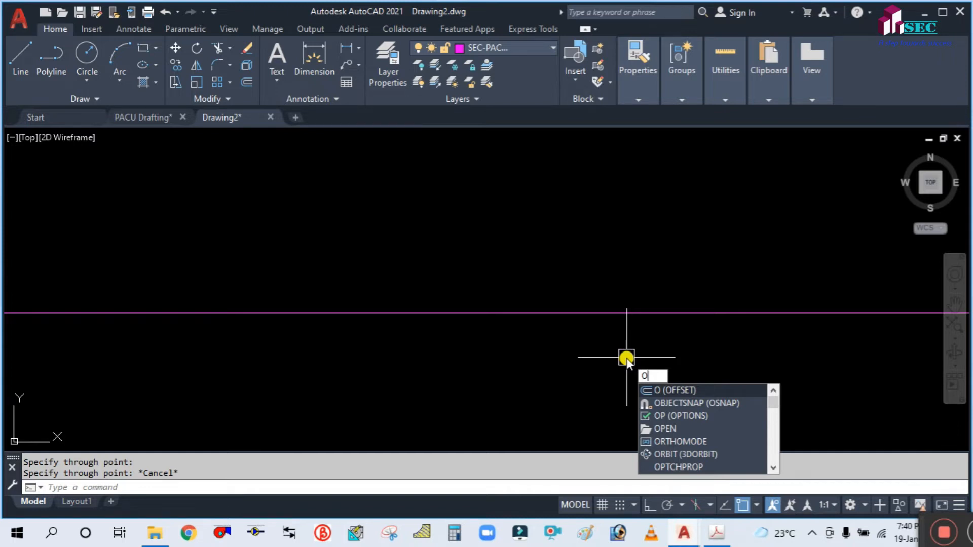
key("Return")
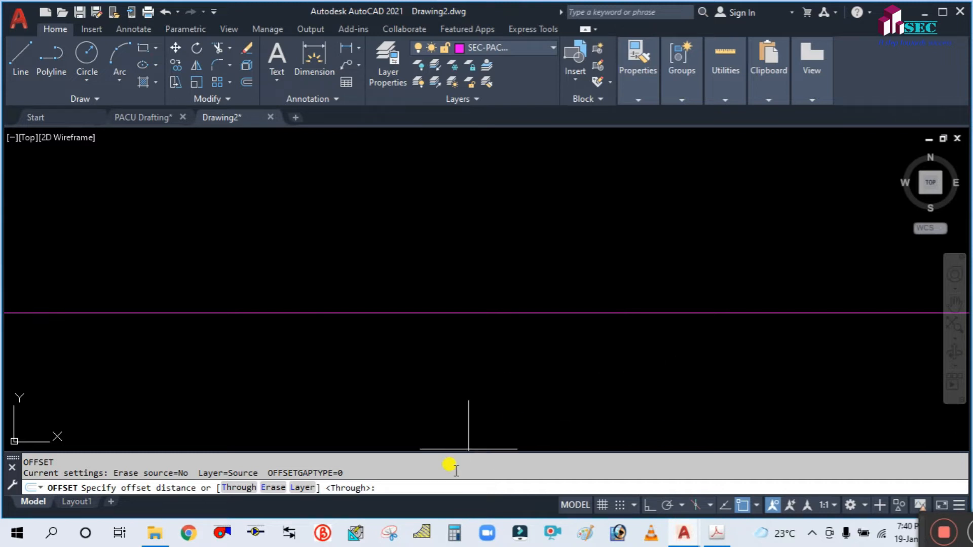
type("1950")
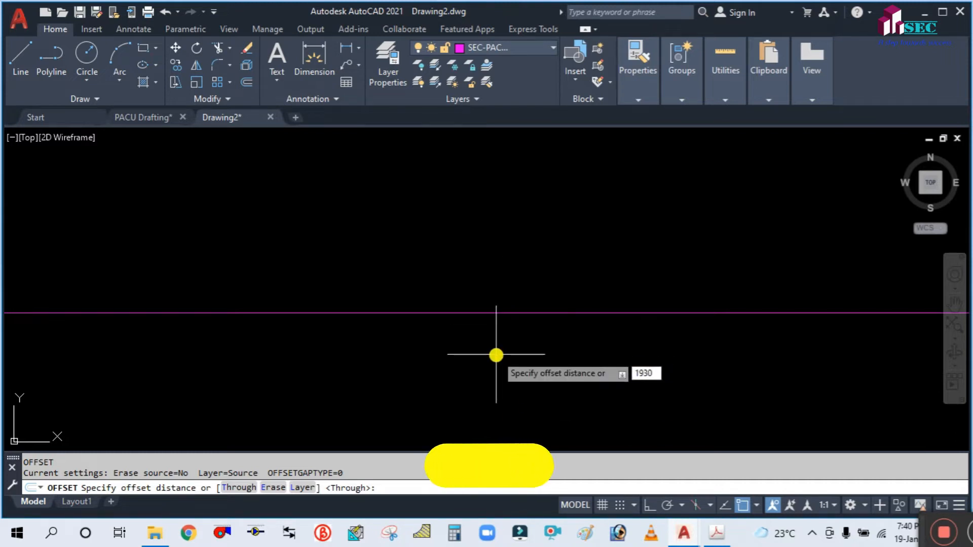
key("Return")
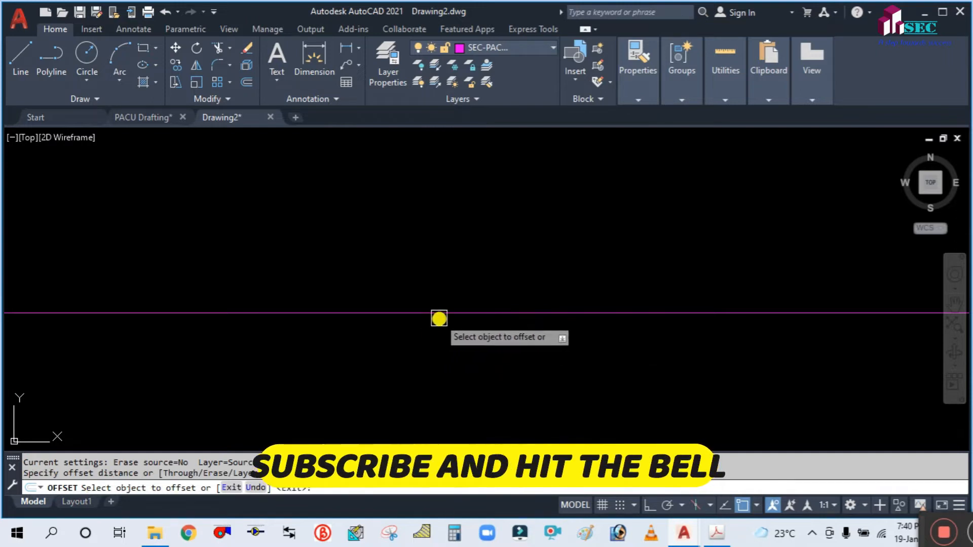
left_click(441, 312)
left_click(452, 221)
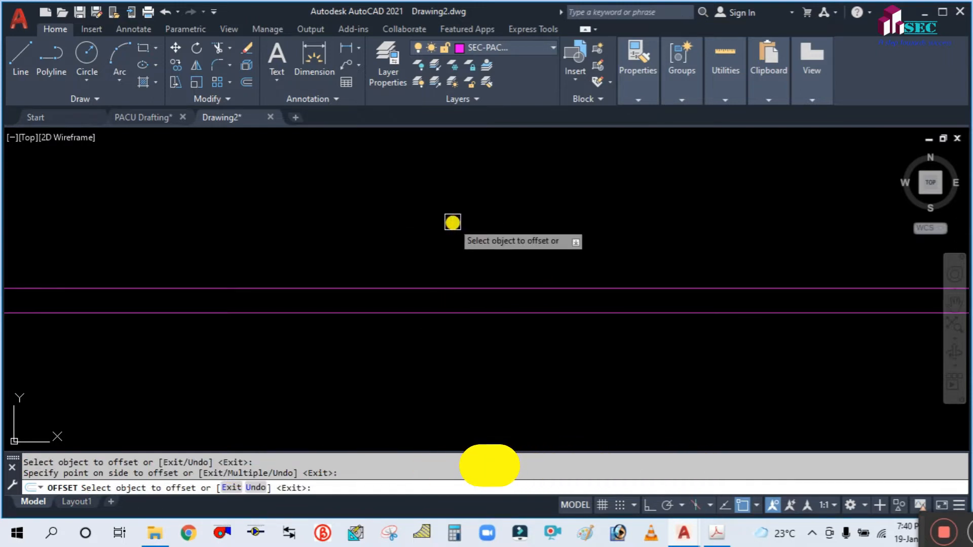
key("Escape")
scroll(427, 336, "up", 2)
scroll(427, 336, "up", 1)
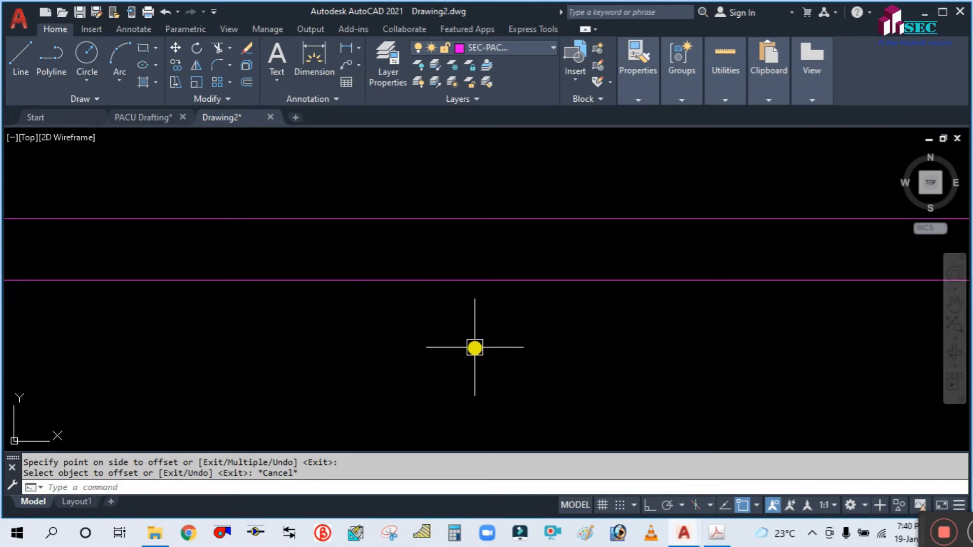
- Draw one vertical construction line with XLINE through a free point, crossing both horizontal lines
type("L")
key("Return")
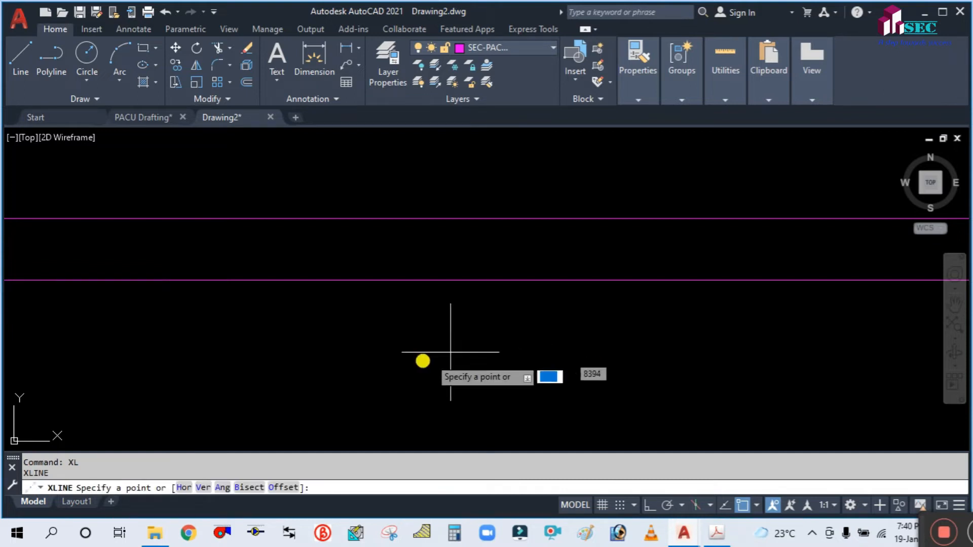
type("V")
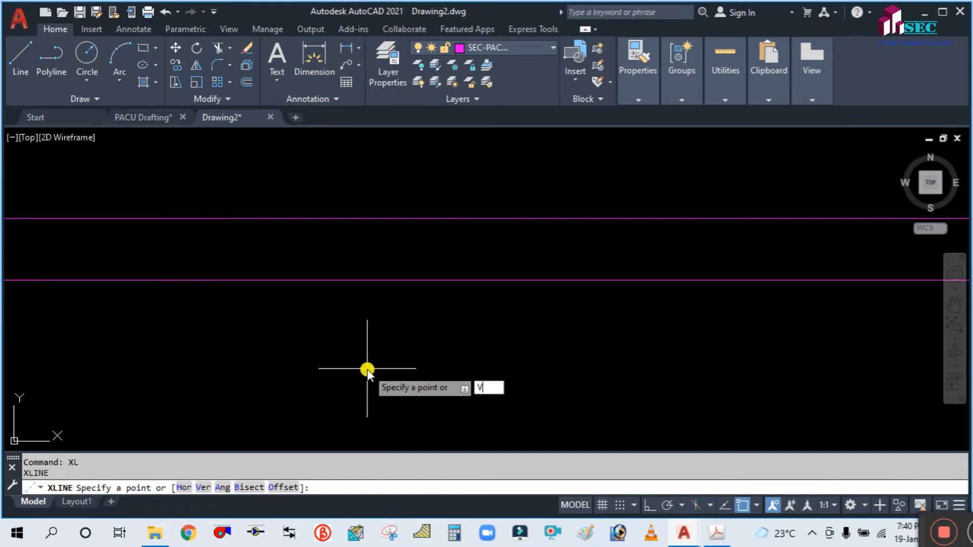
key("Return")
scroll(374, 236, "up", 2)
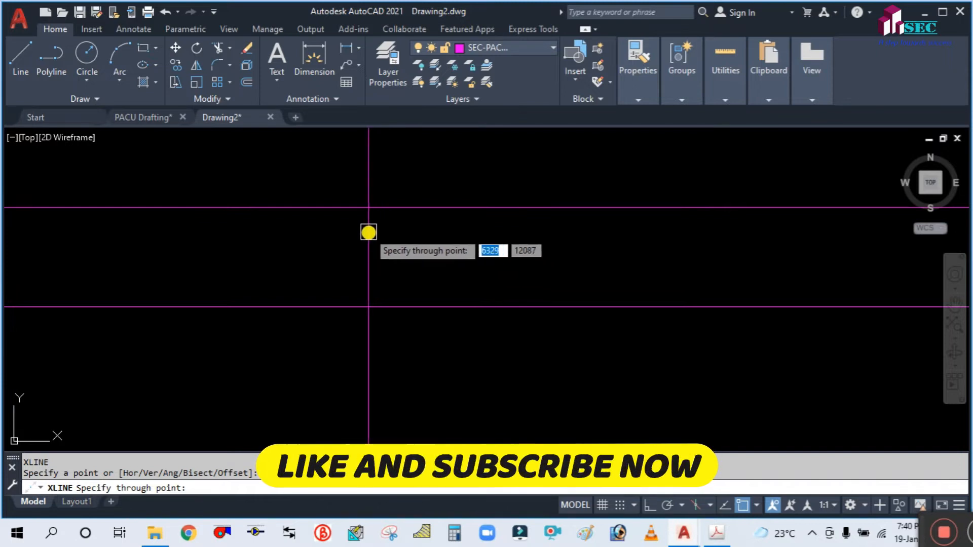
left_click(369, 232)
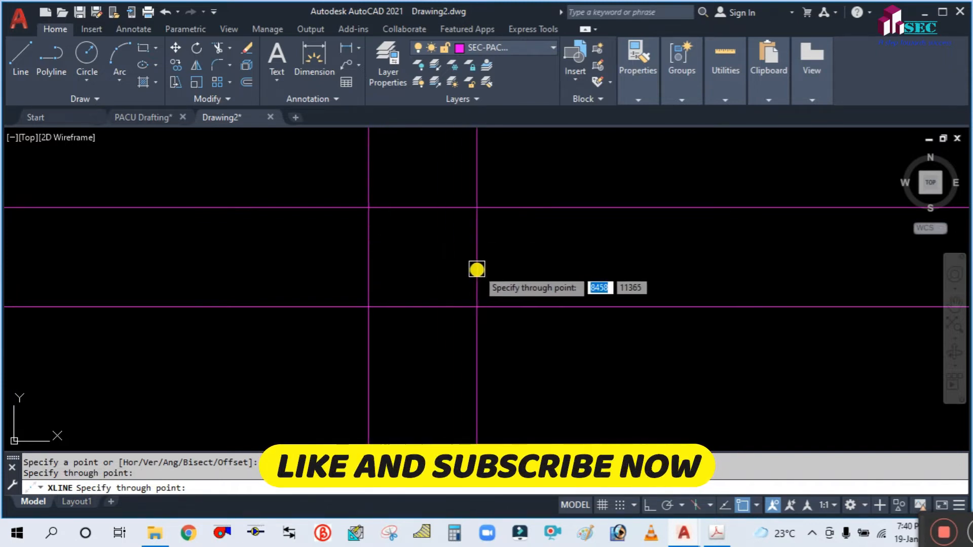
key("Escape")
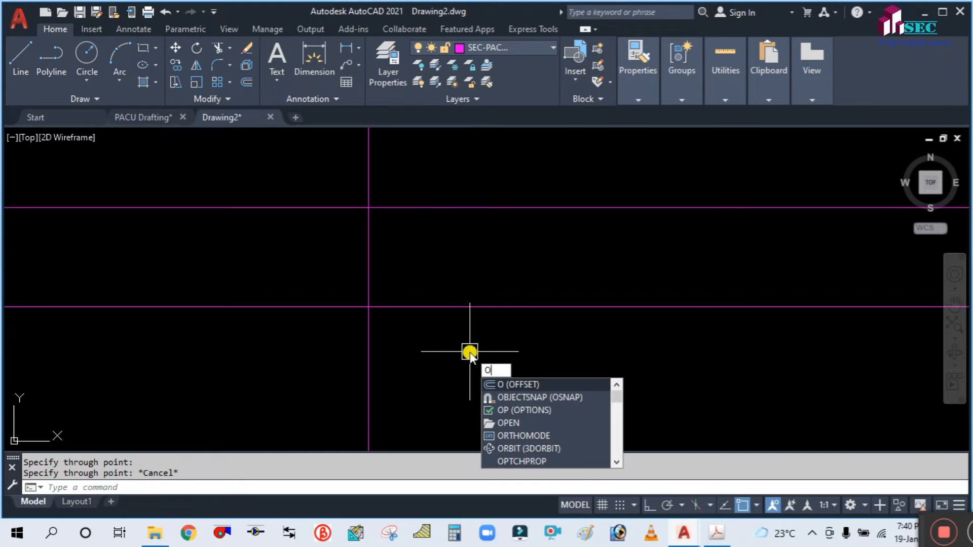
- Start an offset, read the overall length dimension below the top view in PACU.pdf, and return to Drawing2 in AutoCAD
key("Return")
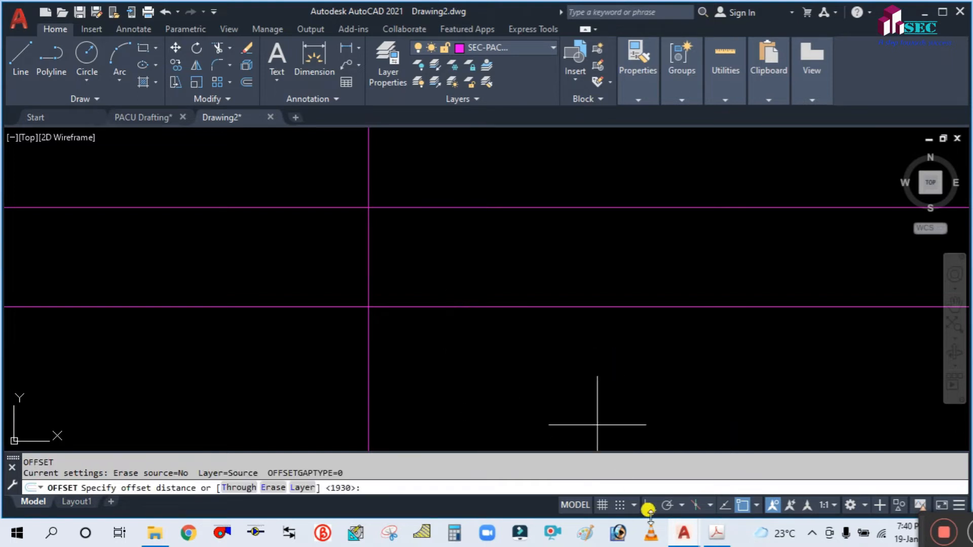
left_click(716, 533)
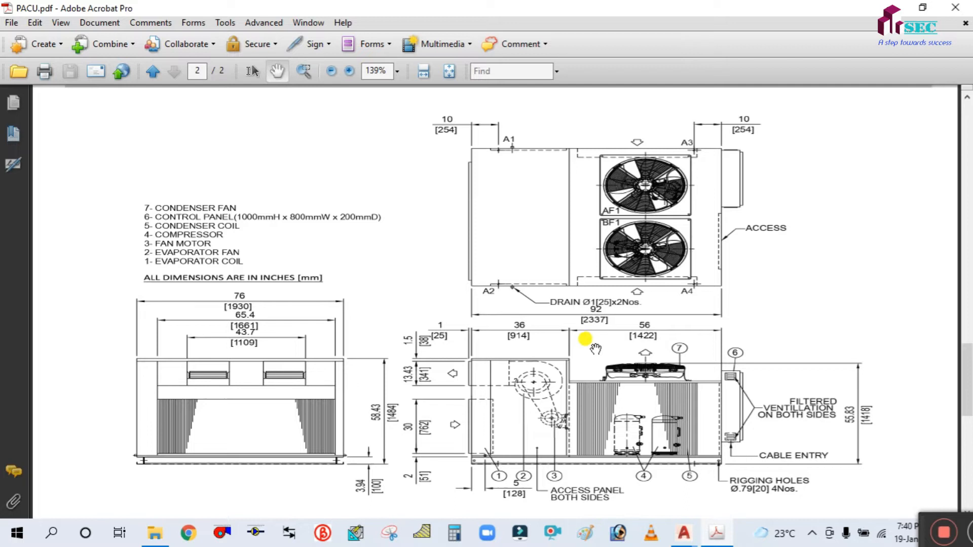
scroll(618, 316, "up", 1, "ctrl")
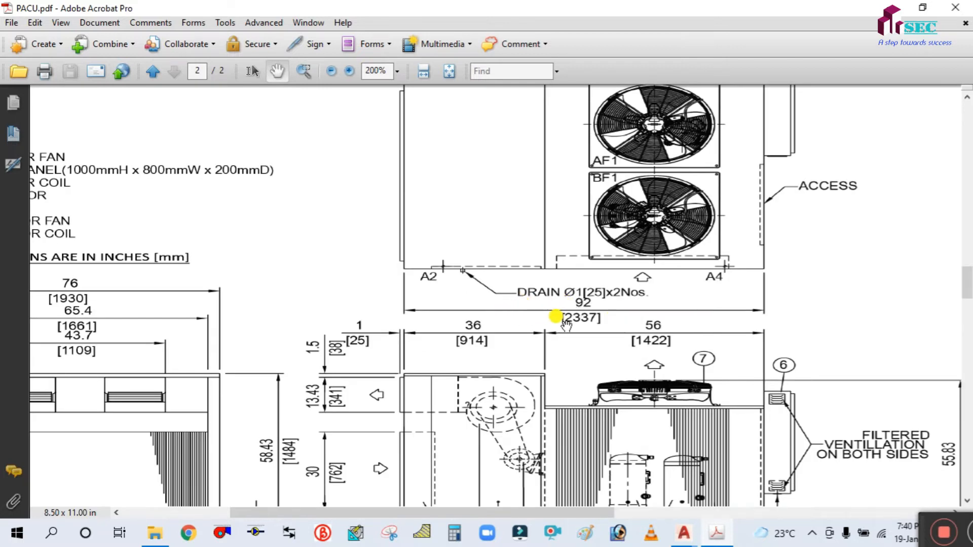
scroll(587, 317, "up", 1, "ctrl")
left_click_drag(590, 313, 488, 380)
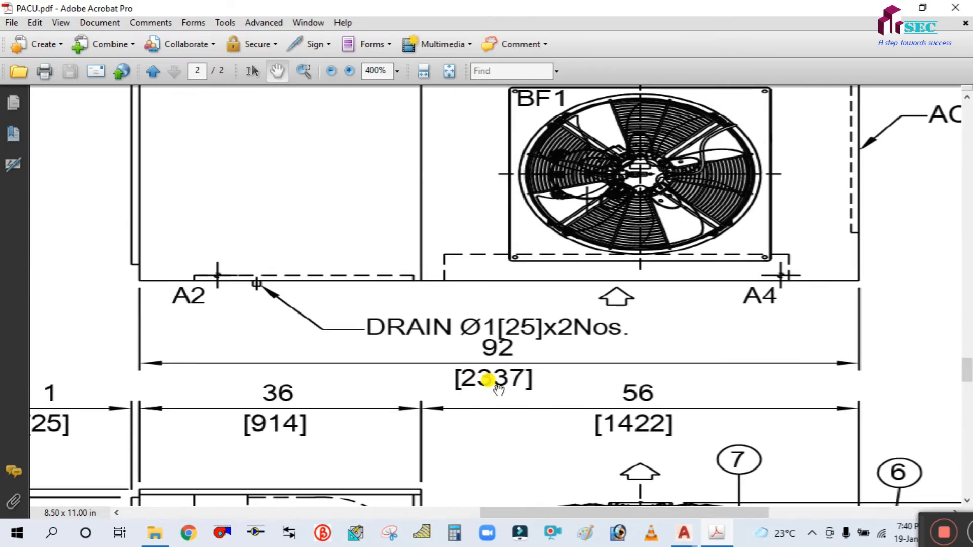
scroll(537, 397, "down", 1, "ctrl")
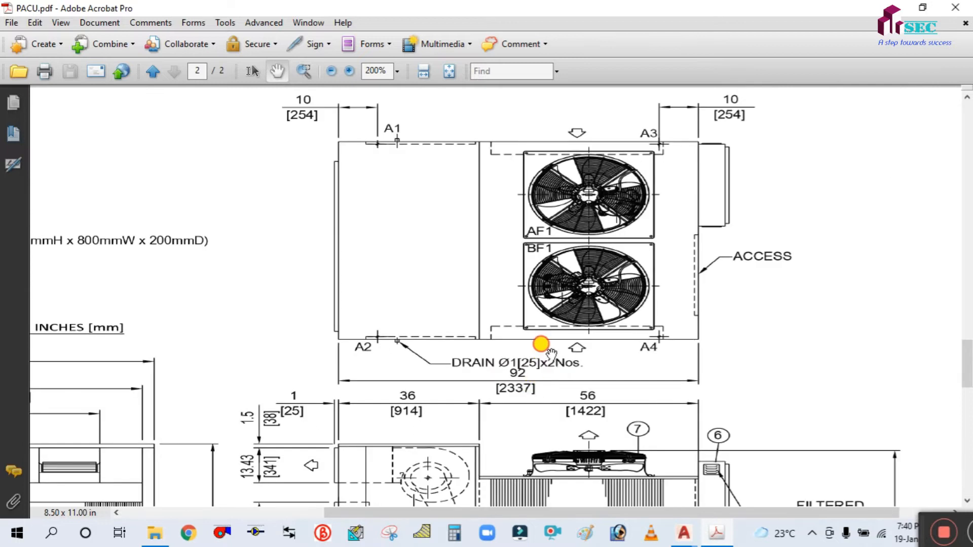
left_click_drag(540, 345, 533, 371)
mouse_move(692, 538)
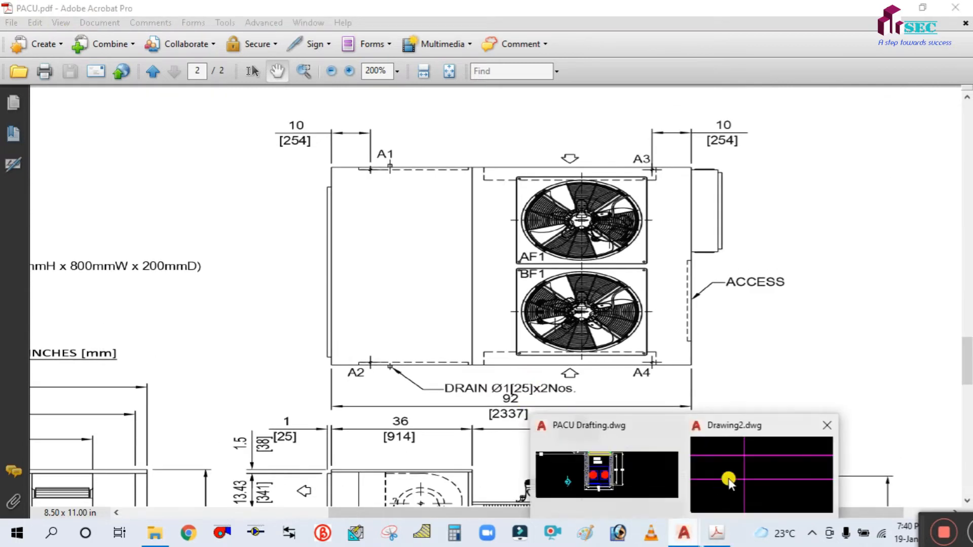
left_click(729, 479)
- Offset the vertical construction line to the right by 2337
type("2357")
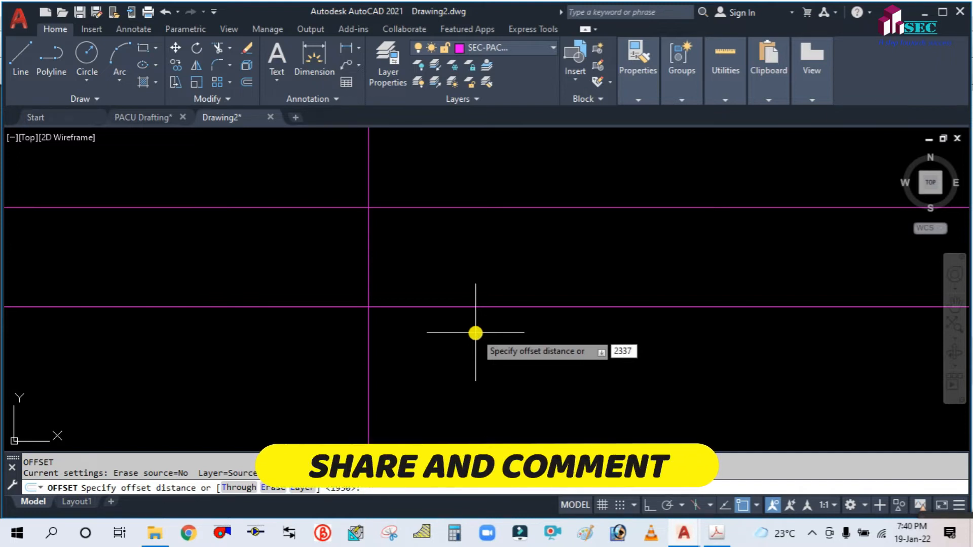
key("Return")
left_click(369, 253)
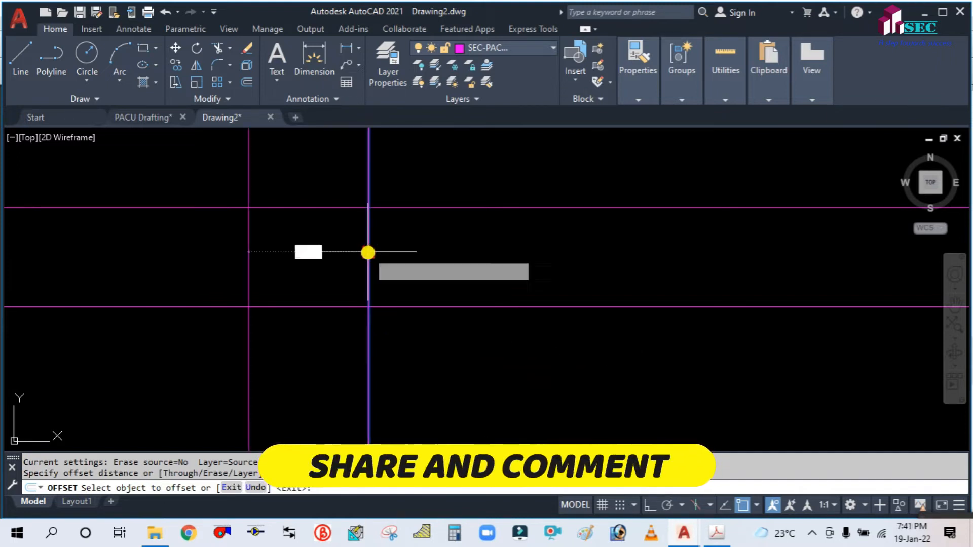
left_click(558, 263)
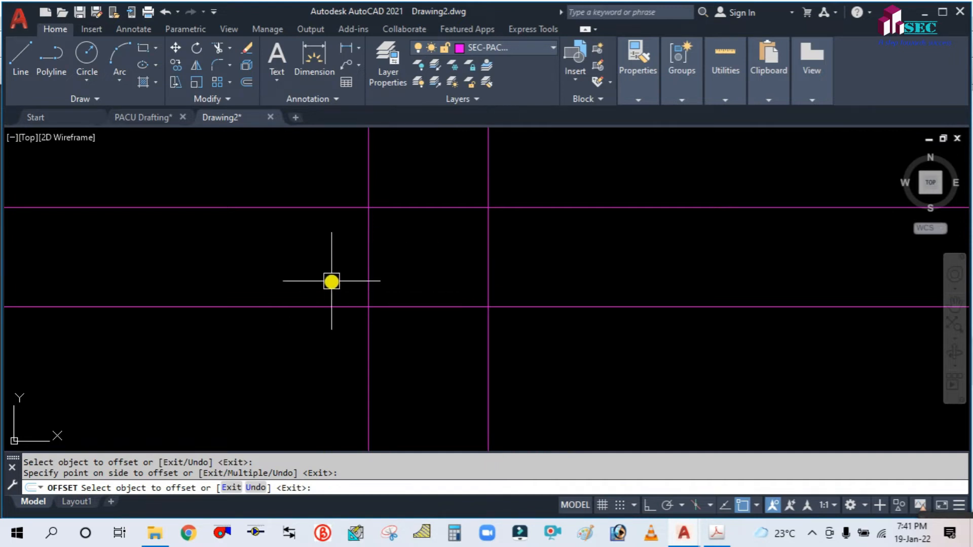
key("Escape")
- Trim the outer ends of the four construction lines at their intersections, leaving the closed rectangle of the unit's top-view outline
scroll(388, 244, "up", 2)
scroll(411, 270, "down", 3)
scroll(414, 268, "up", 3)
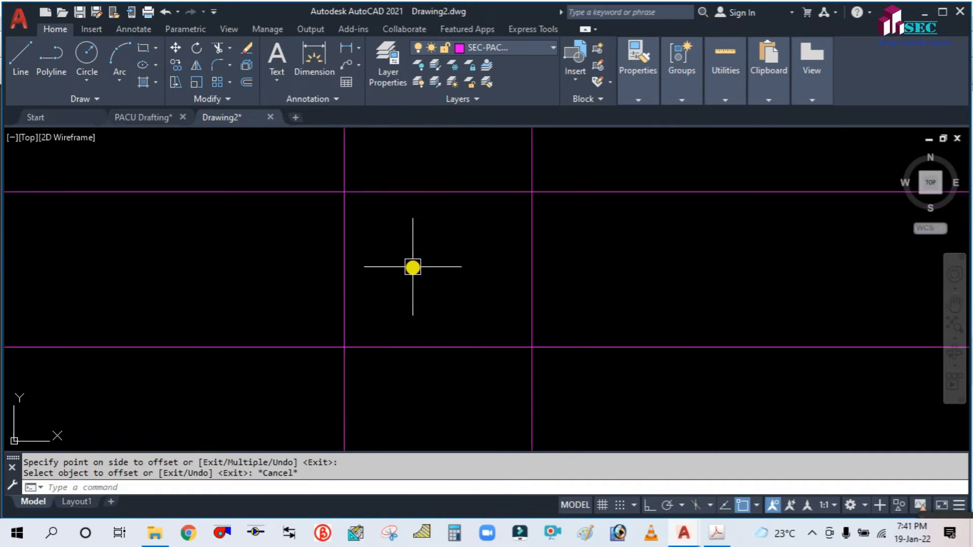
scroll(500, 352, "down", 4)
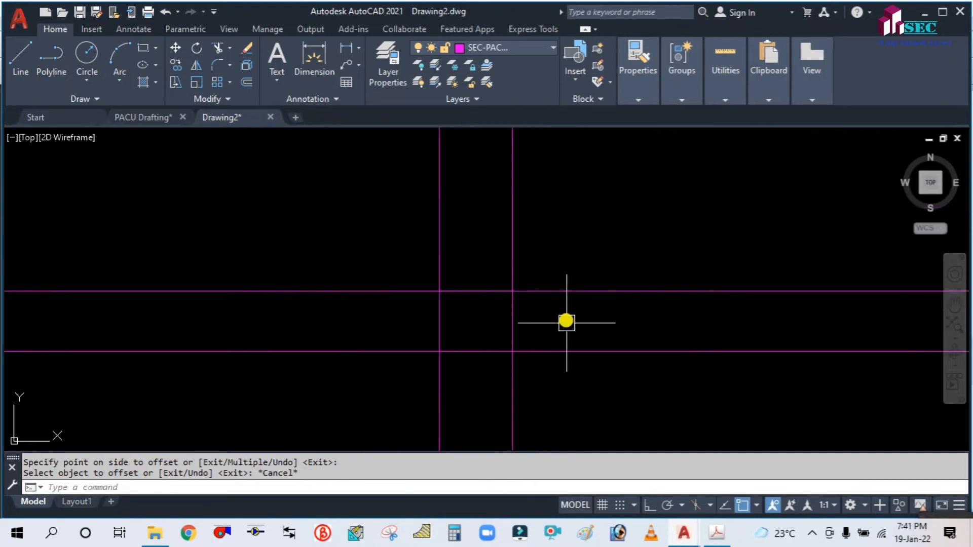
type("TR")
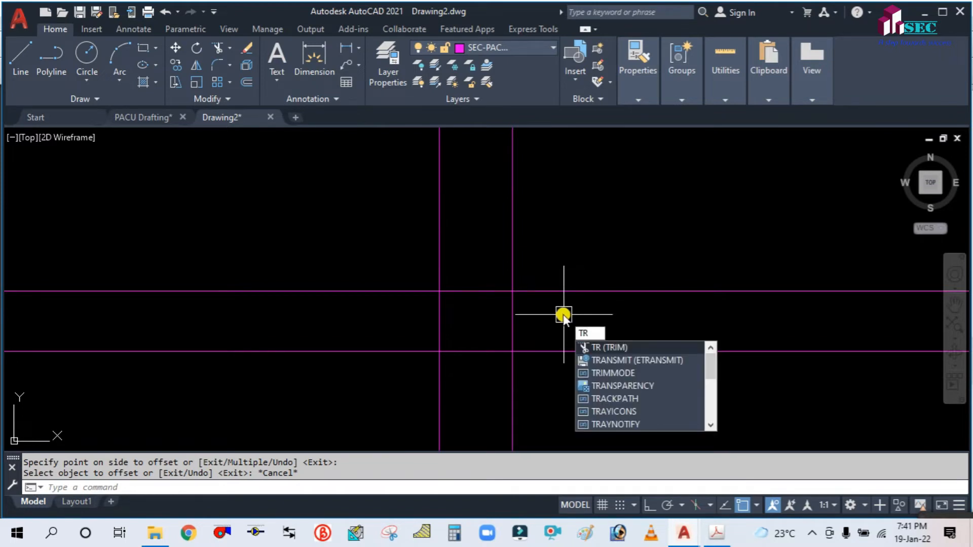
key("Return")
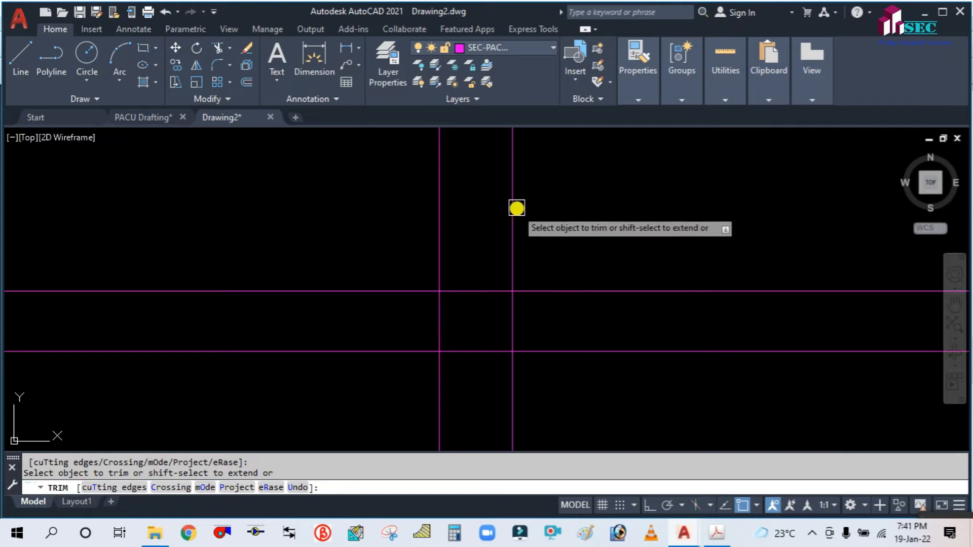
mouse_move(559, 232)
left_mouse_down()
mouse_move(378, 213)
mouse_move(393, 404)
mouse_move(368, 401)
mouse_move(567, 404)
left_mouse_up()
left_click_drag(573, 363, 571, 267)
key("Escape")
scroll(460, 330, "up", 6)
scroll(450, 244, "down", 4)
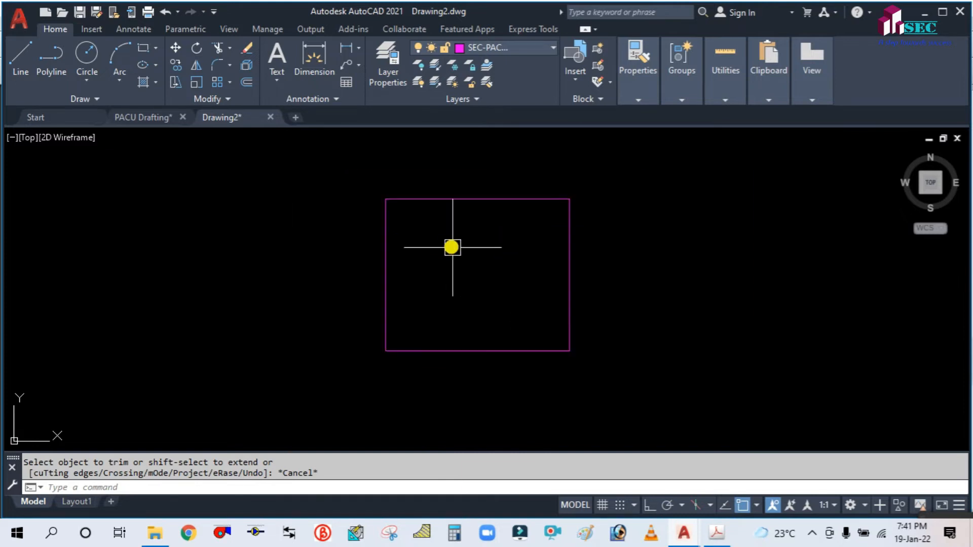
- Switch to PACU.pdf in Acrobat and examine the unit's top view and the side view below it
mouse_move(519, 269)
middle_mouse_down()
mouse_move(545, 280)
mouse_move(521, 261)
middle_mouse_up()
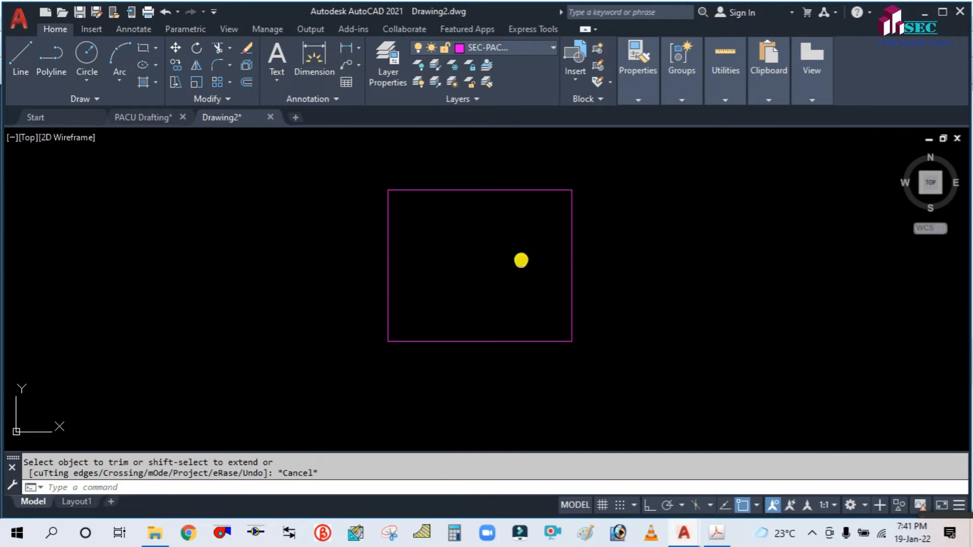
scroll(470, 239, "up", 2)
scroll(513, 263, "down", 2)
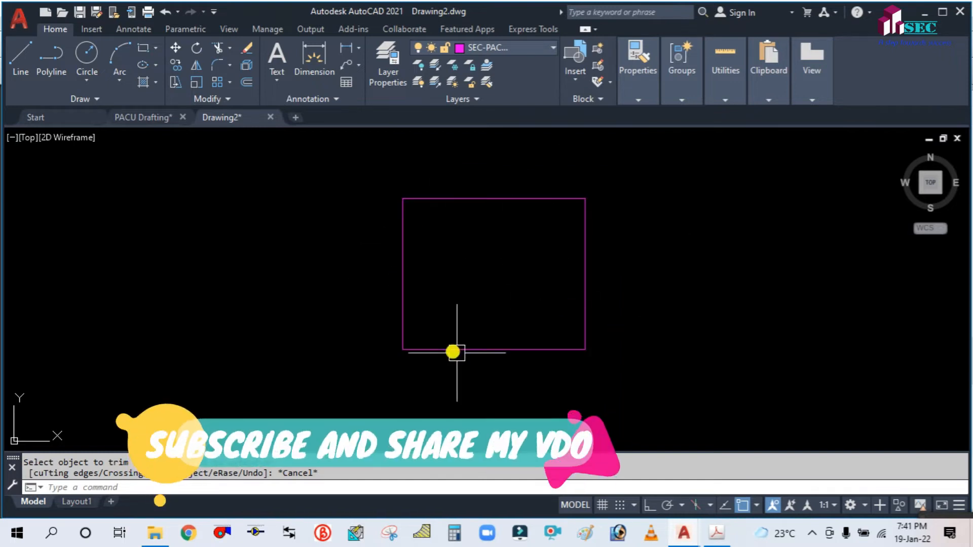
left_click(715, 534)
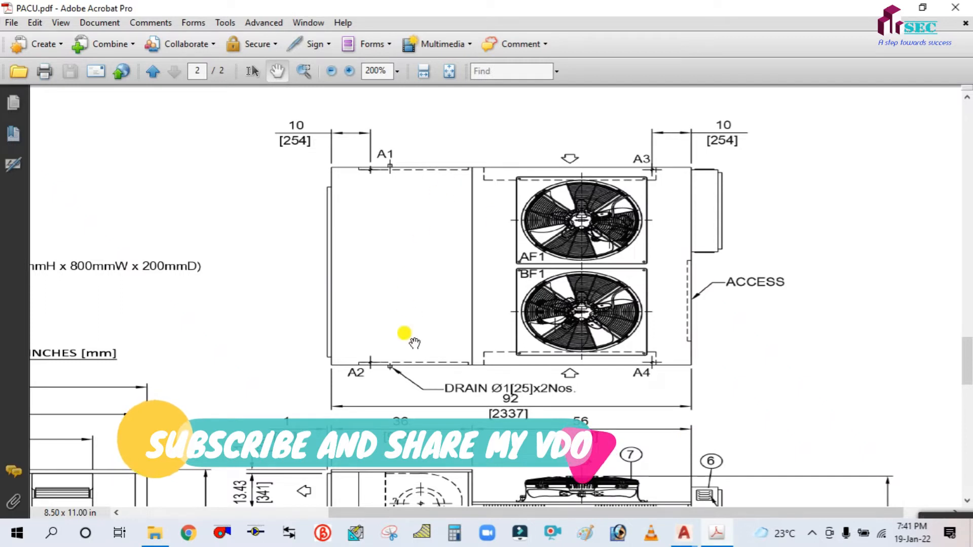
left_click_drag(420, 421, 426, 317)
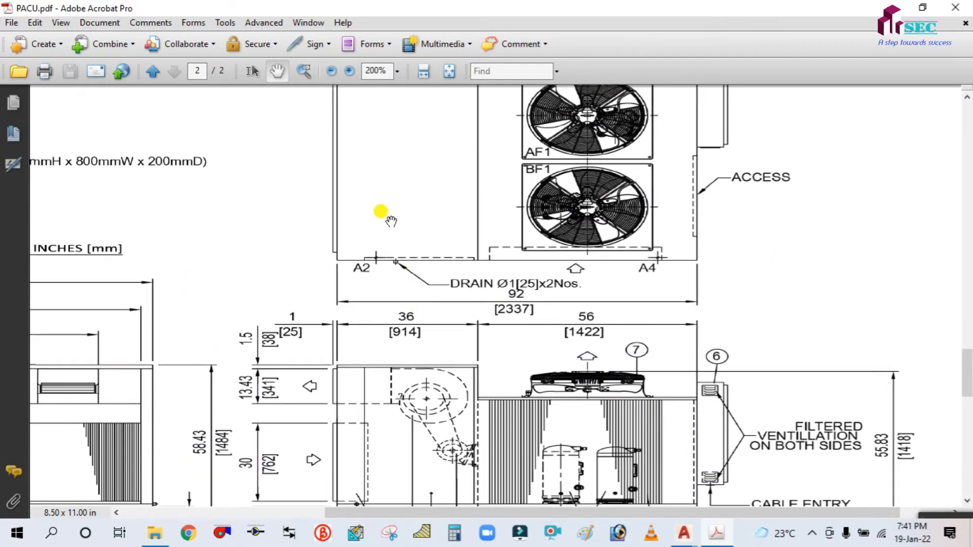
left_click_drag(390, 221, 397, 276)
left_click_drag(373, 220, 380, 260)
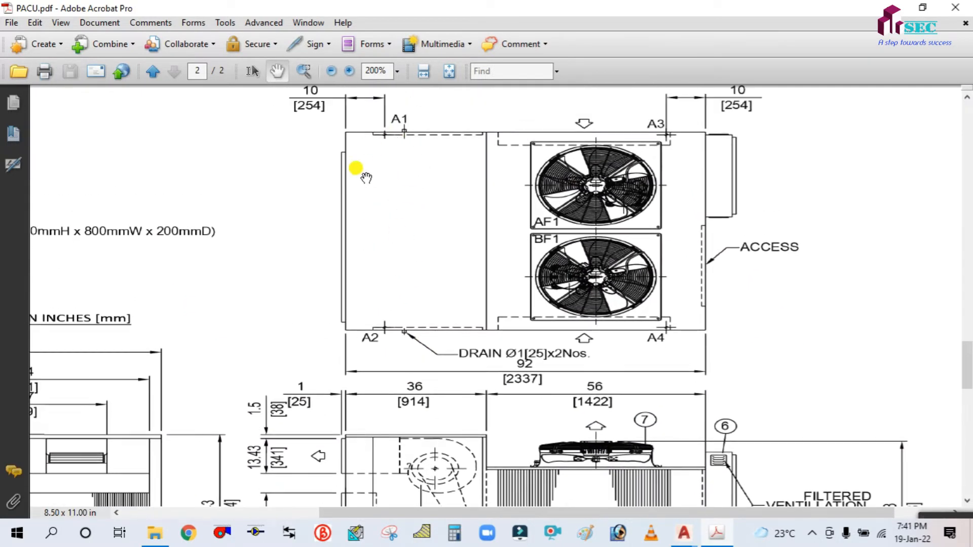
scroll(421, 272, "up", 1, "ctrl")
scroll(414, 221, "down", 1, "ctrl")
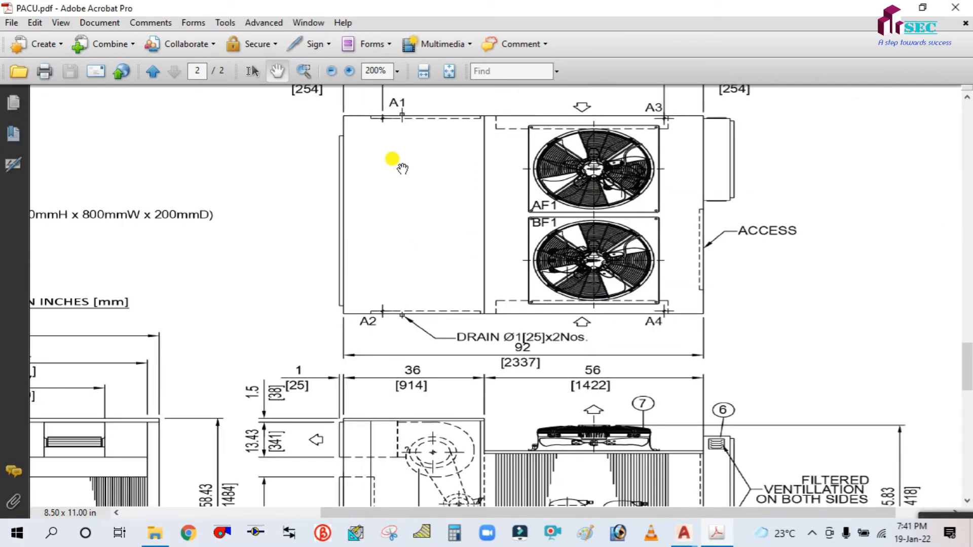
left_click_drag(380, 291, 403, 218)
scroll(403, 210, "down", 2)
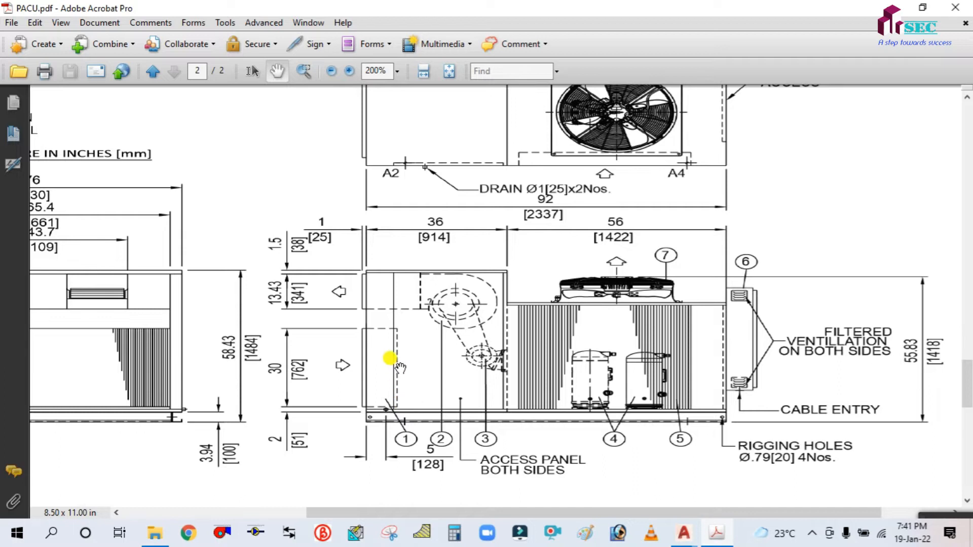
- Mark the evaporator section and the condenser section of the side view with two separate rectangle markups
left_click(225, 23)
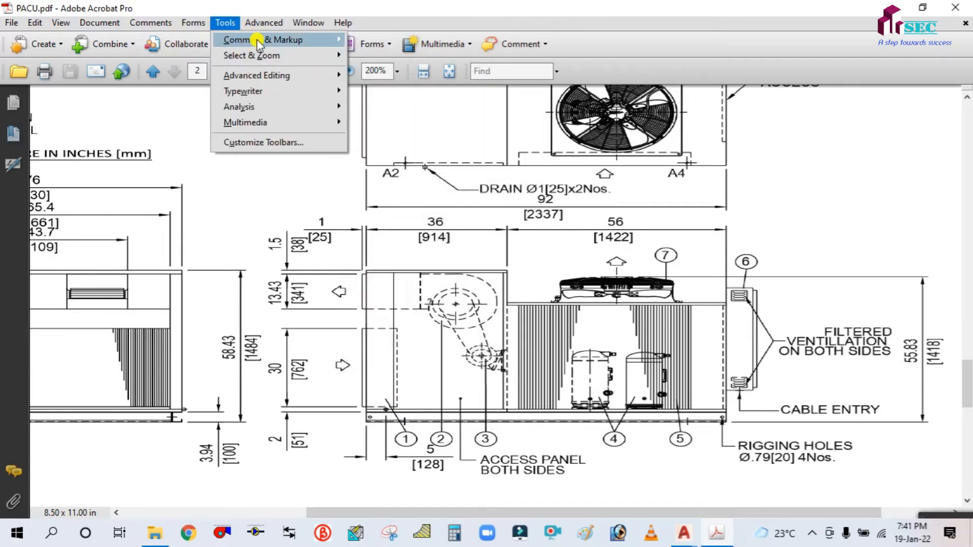
mouse_move(259, 43)
left_click(388, 261)
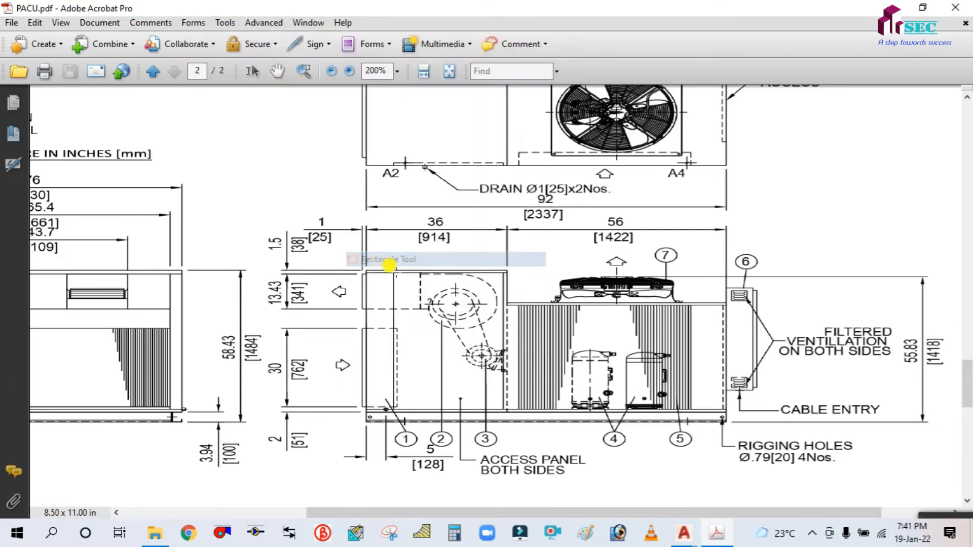
mouse_move(357, 267)
left_mouse_down()
mouse_move(464, 368)
mouse_move(501, 439)
left_mouse_up()
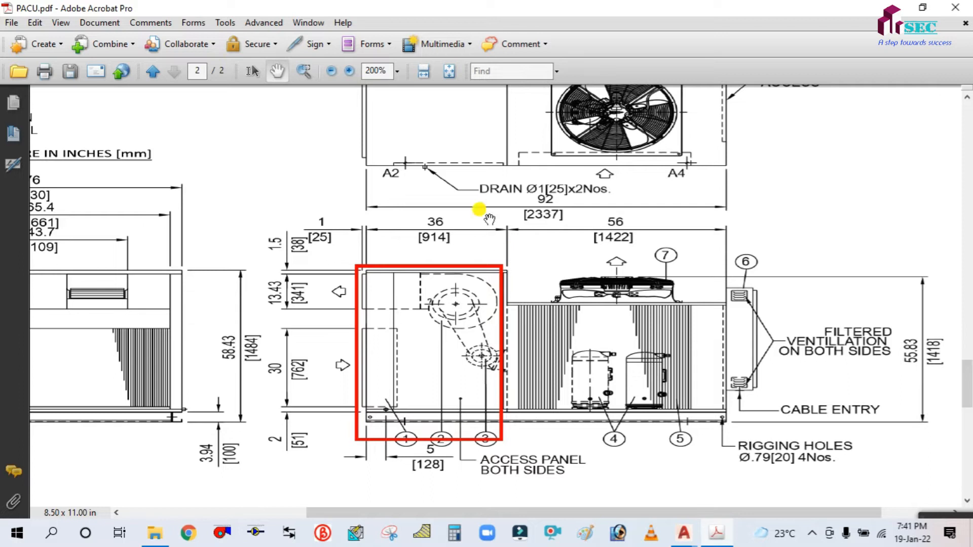
left_click(254, 23)
mouse_move(237, 25)
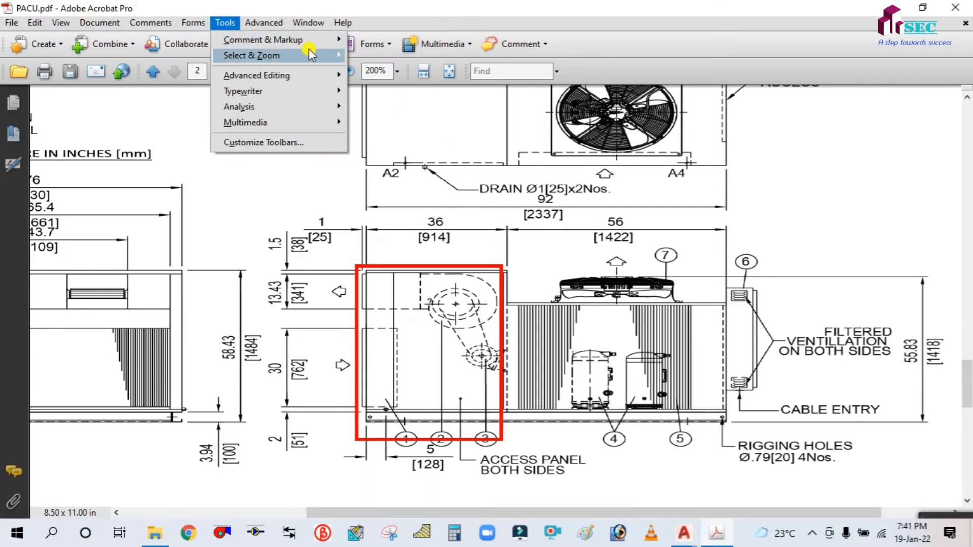
mouse_move(312, 41)
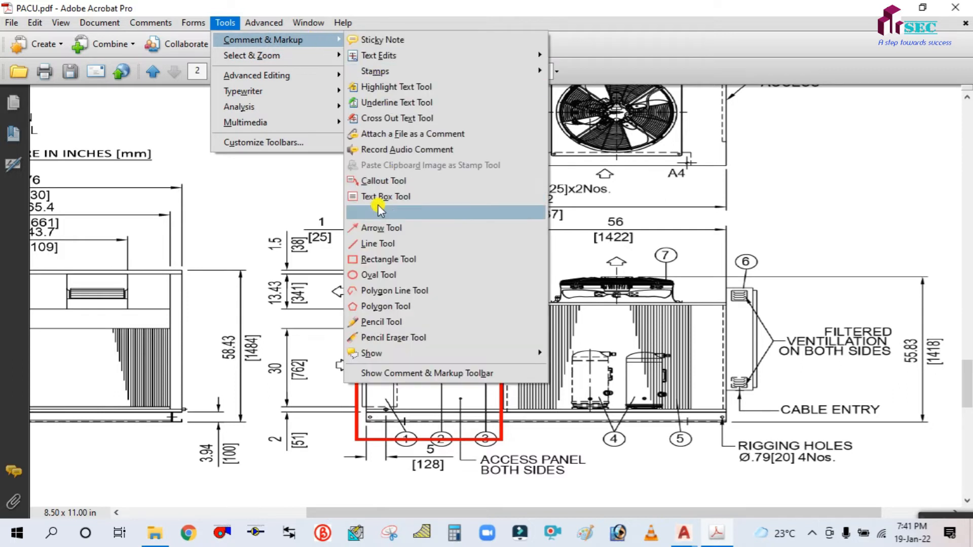
left_click(374, 259)
mouse_move(515, 261)
left_mouse_down()
mouse_move(589, 353)
mouse_move(748, 451)
mouse_move(733, 449)
left_mouse_up()
- Mark the evaporator section and the two-fan condenser section of the top view with separate rectangle markups
scroll(622, 168, "up", 5)
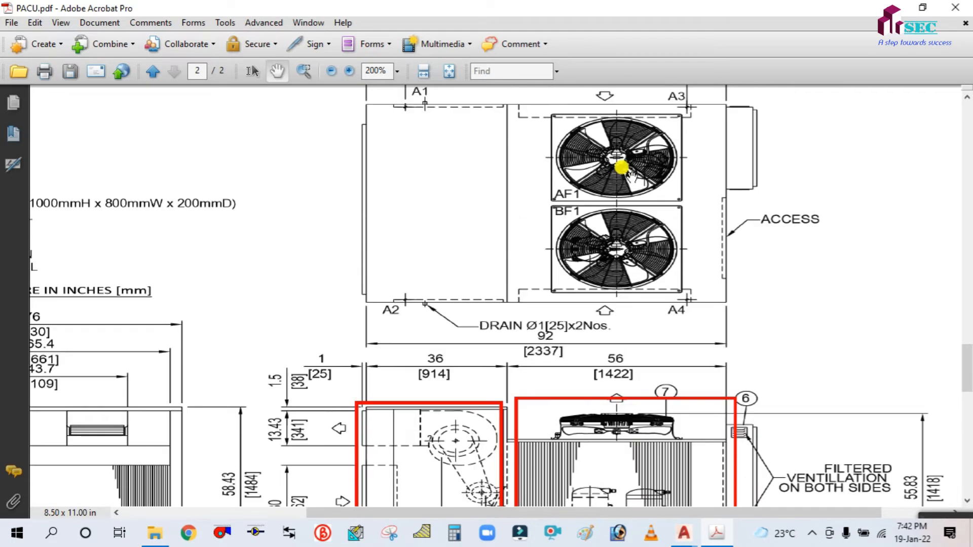
left_click(226, 22)
mouse_move(284, 40)
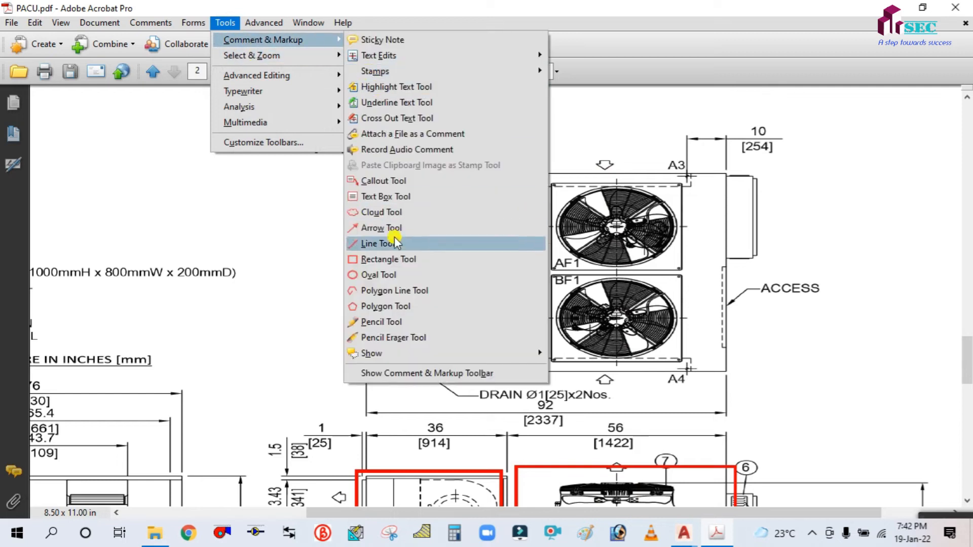
left_click(386, 259)
left_click_drag(349, 145, 506, 390)
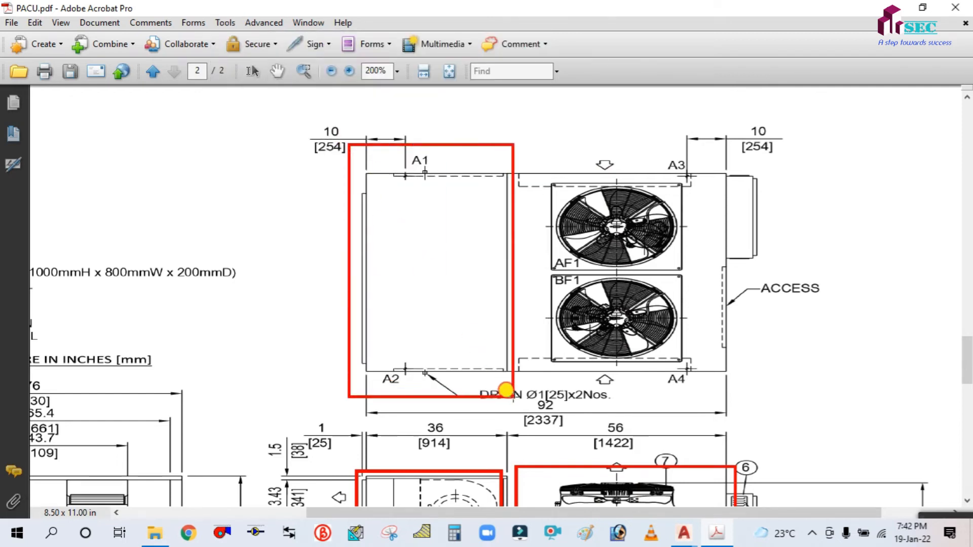
left_click(226, 22)
mouse_move(263, 41)
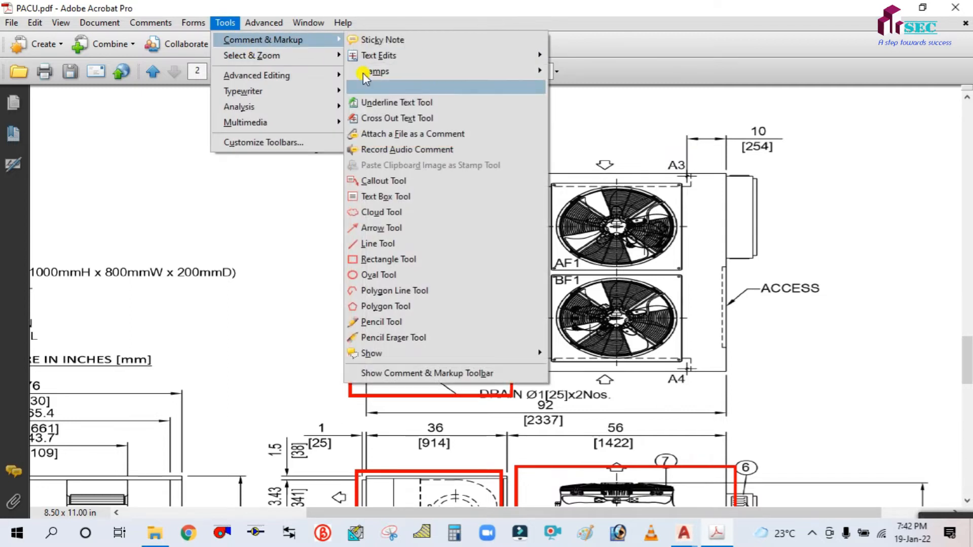
left_click(355, 259)
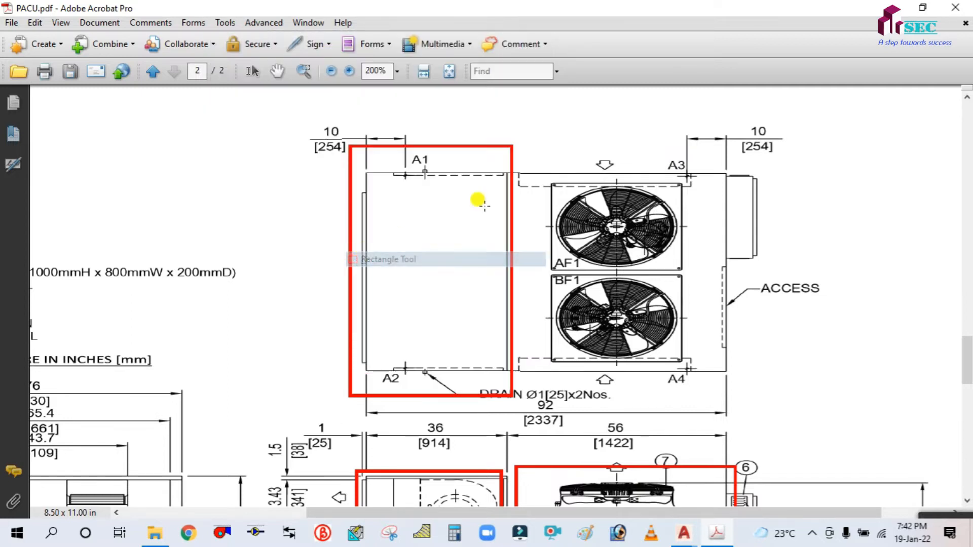
mouse_move(527, 141)
left_mouse_down()
mouse_move(730, 393)
mouse_move(721, 402)
left_mouse_up()
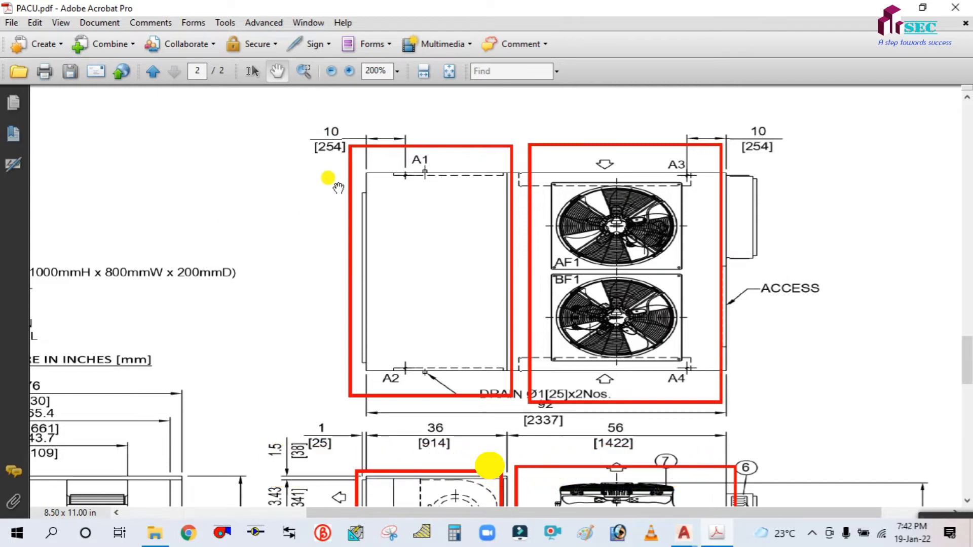
- Undo the rectangle markups on the PDF's top and side views
key("ctrl+z")
key("ctrl+z")
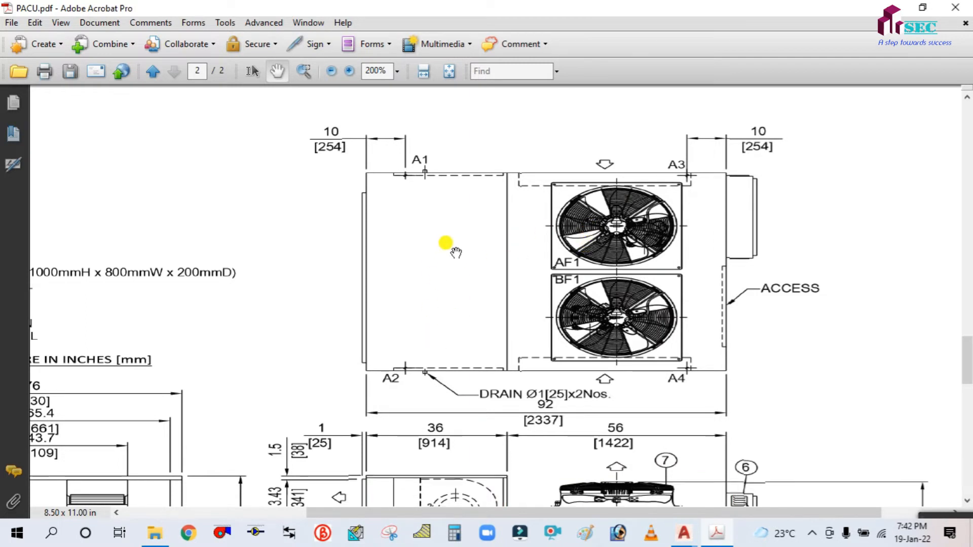
- Read the evaporator section's length dimension above the side view and return to Drawing2 in AutoCAD
scroll(456, 243, "down", 5)
scroll(483, 231, "down", 5)
scroll(474, 261, "up", 6)
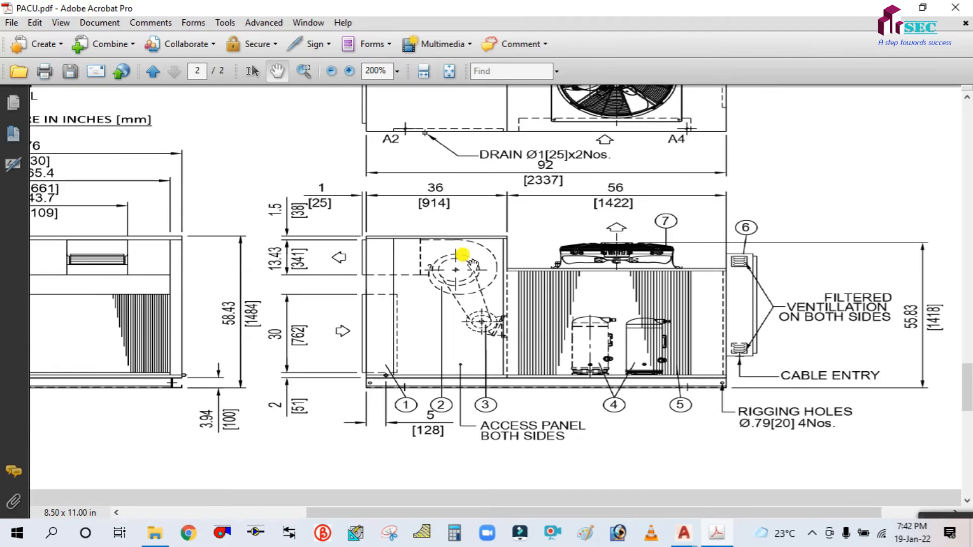
scroll(408, 293, "up", 2, "ctrl")
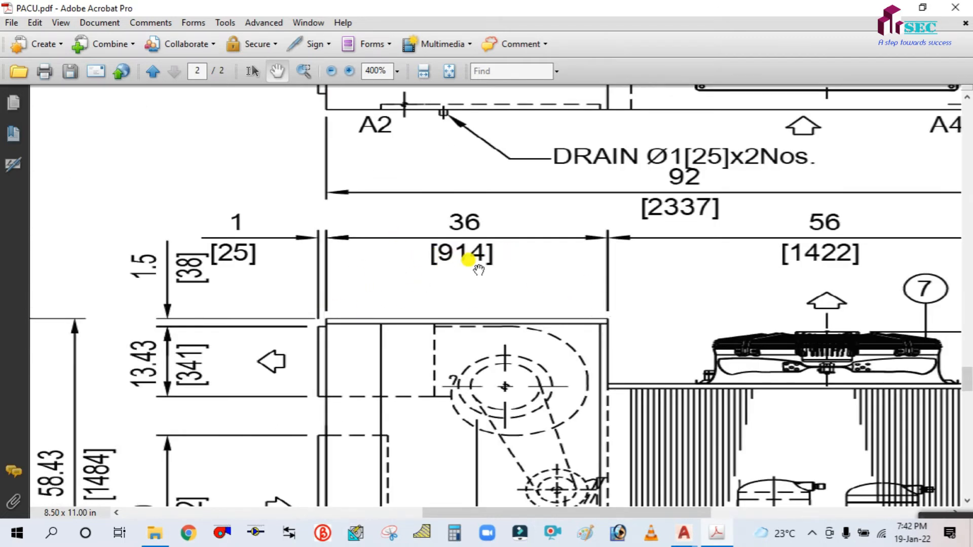
scroll(479, 270, "down", 3, "ctrl")
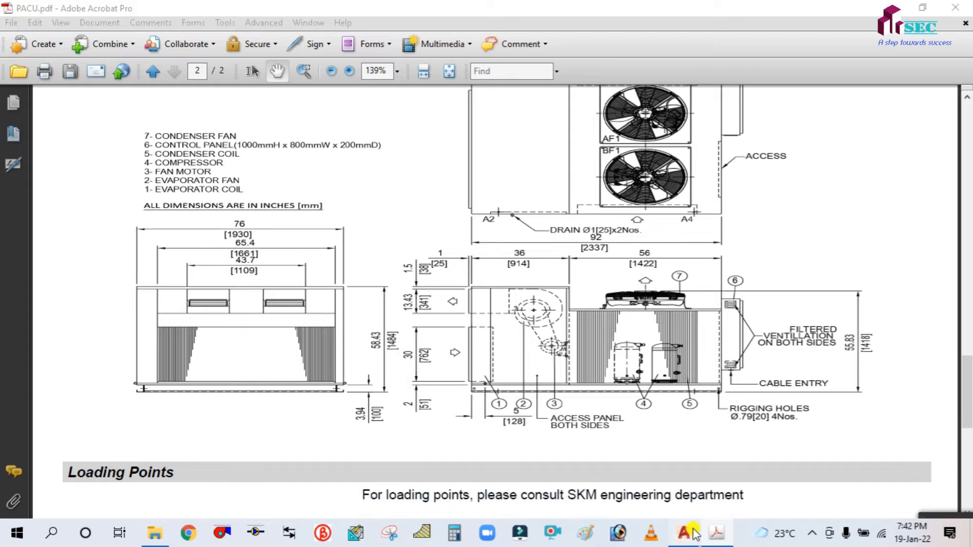
mouse_move(684, 538)
left_click(749, 471)
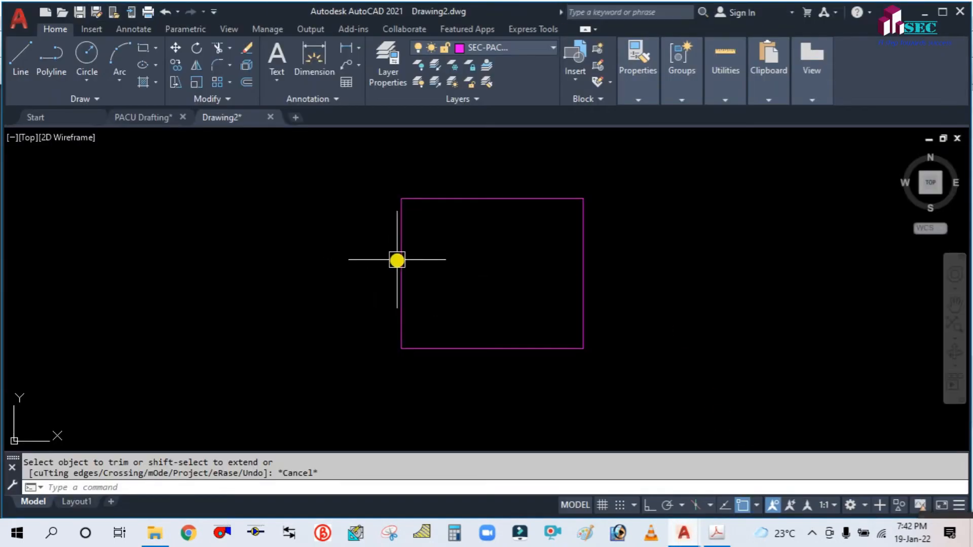
- Offset the outline's left vertical edge by 914 to the right, dividing the evaporator section from the condenser section
type("o")
key("Return")
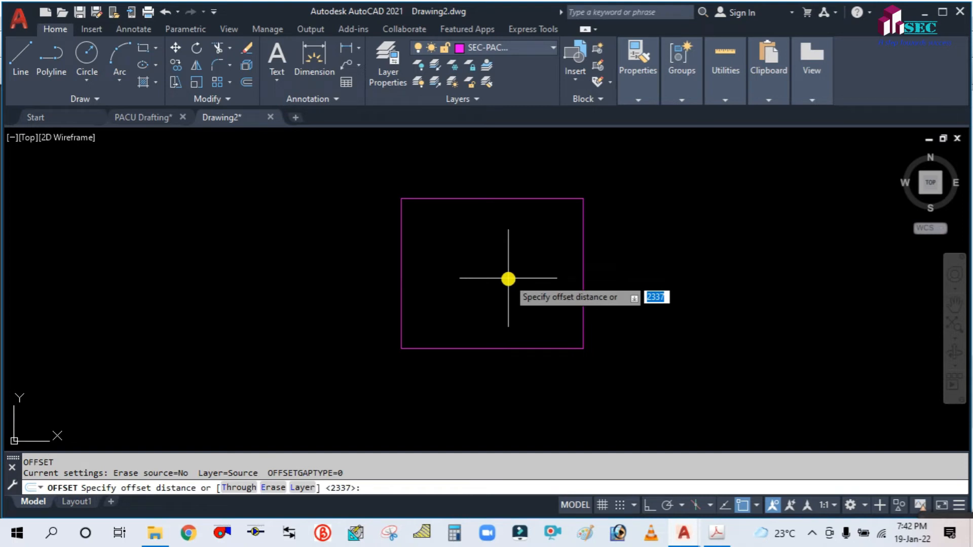
left_click(715, 536)
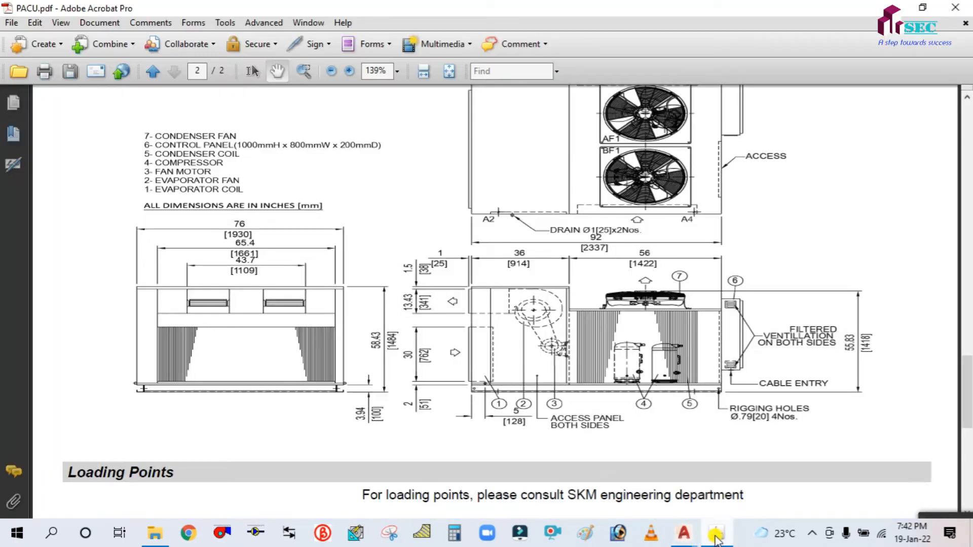
left_click(684, 533)
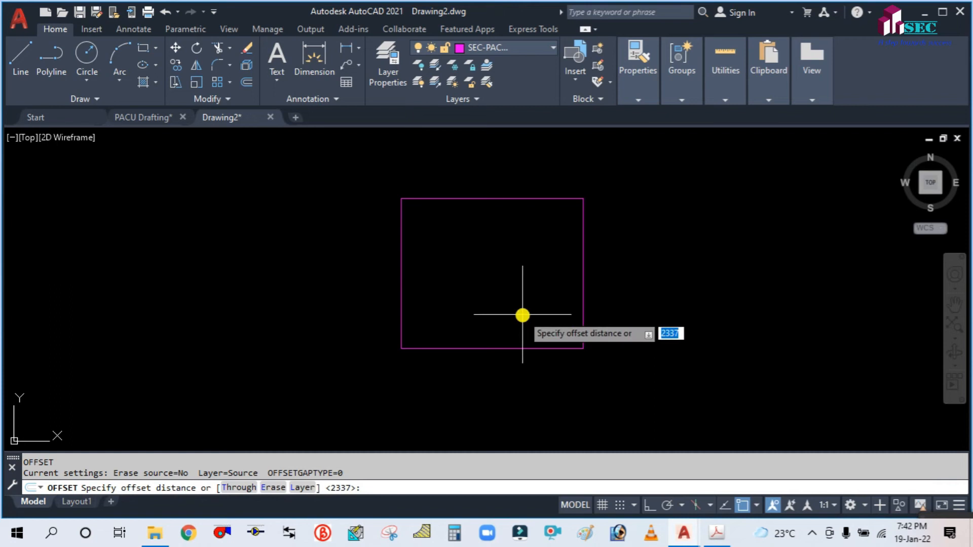
type("914")
key("Return")
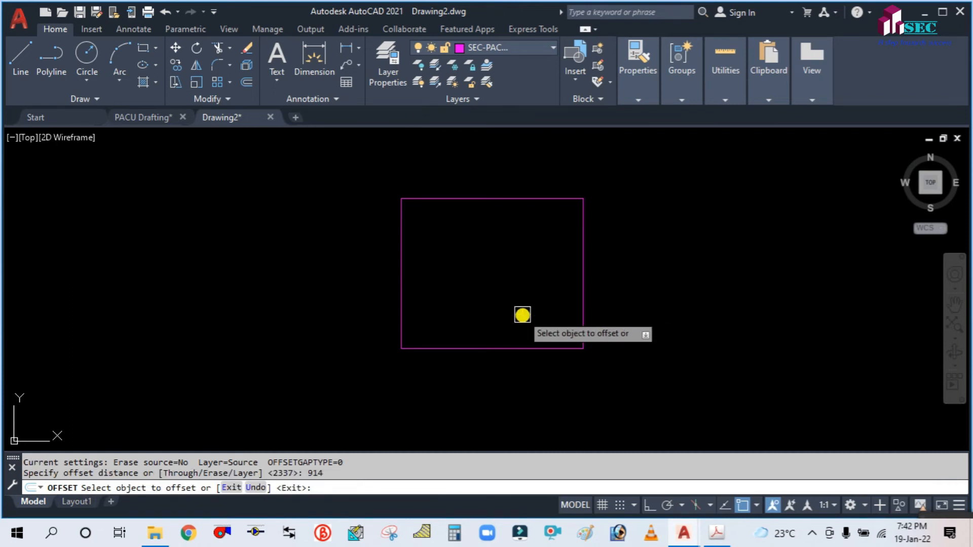
left_click(402, 269)
left_click(481, 275)
key("Return")
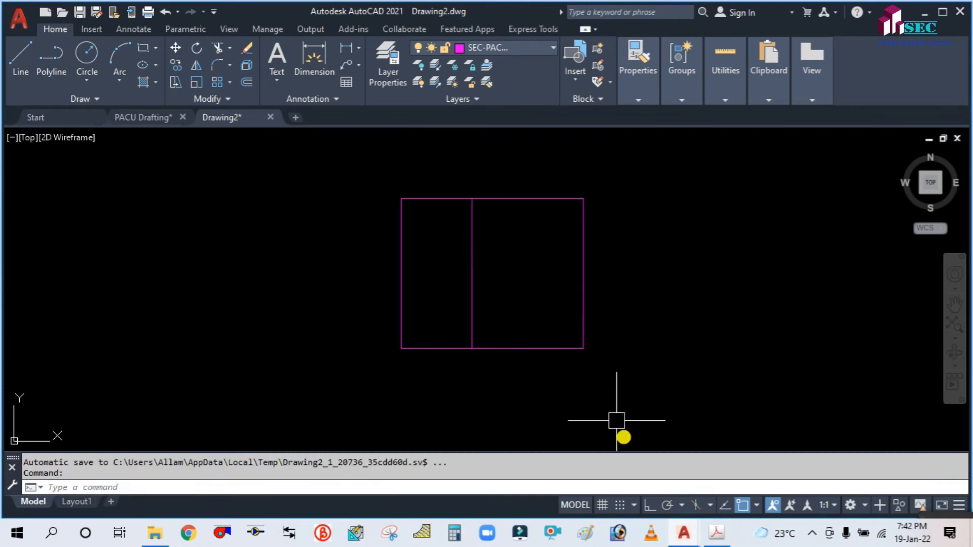
- Examine how the two fans sit in the top view's condenser section in PACU.pdf, and return to Drawing2 in AutoCAD
left_click(715, 536)
left_click_drag(624, 239, 630, 356)
left_click_drag(681, 395, 637, 332)
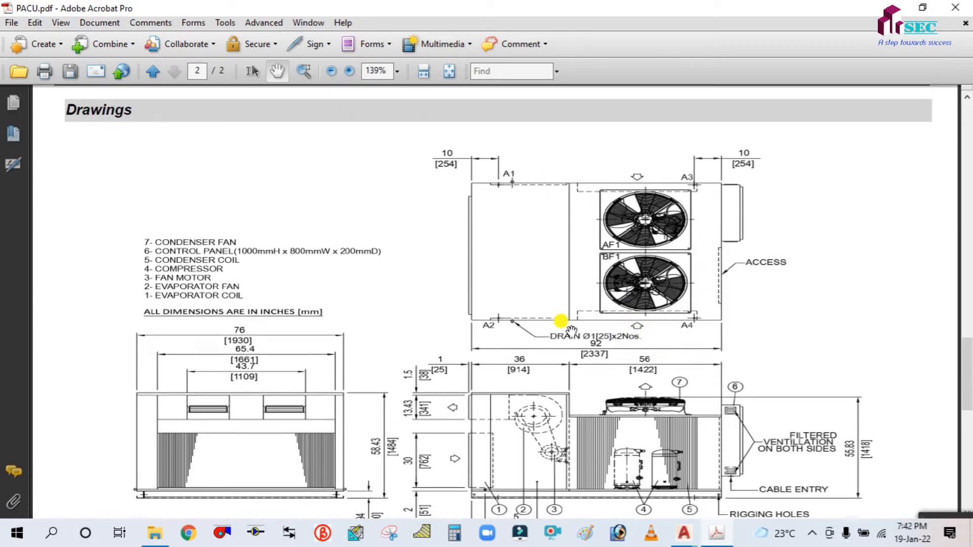
left_click_drag(560, 389, 563, 362)
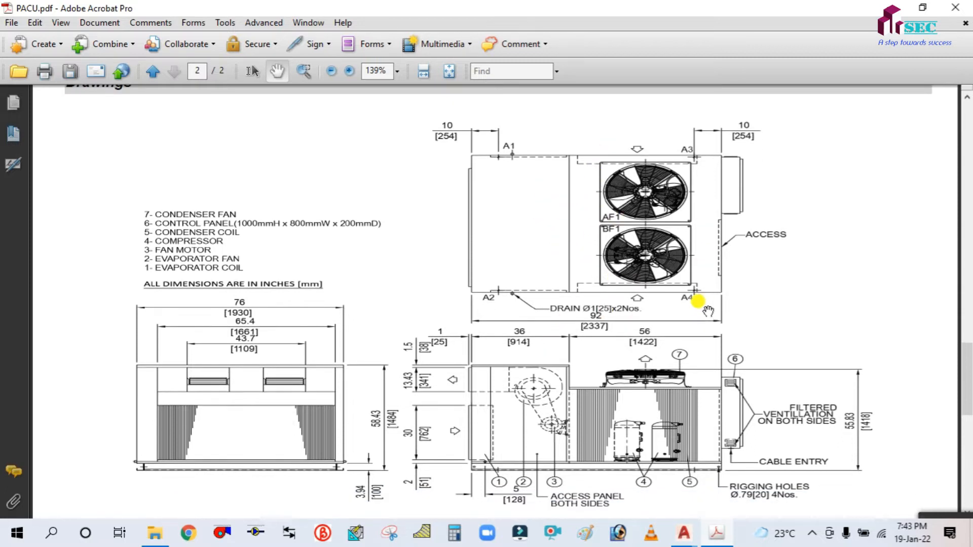
left_click(690, 540)
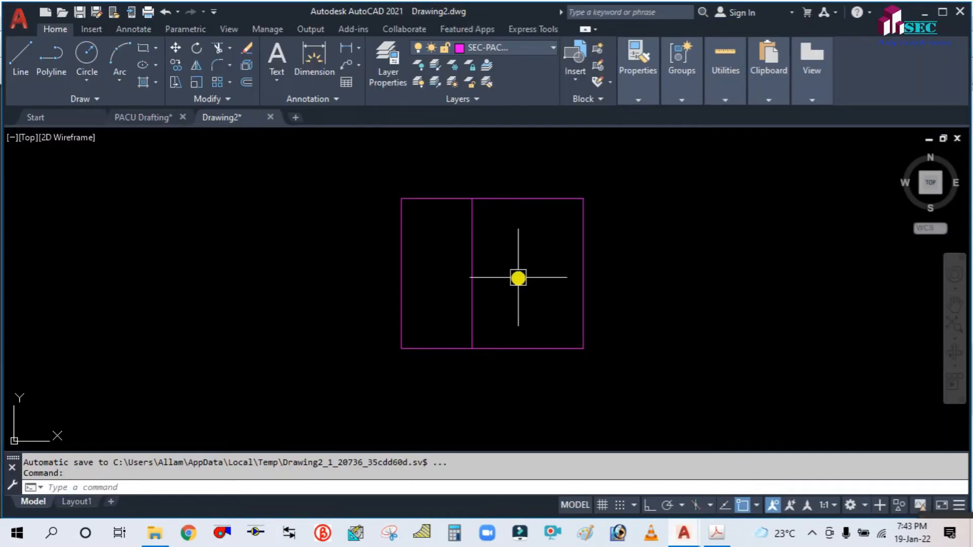
- Draw a horizontal line from the midpoint of the vertical divider to the midpoint of the outline's right edge
key("l")
key("Return")
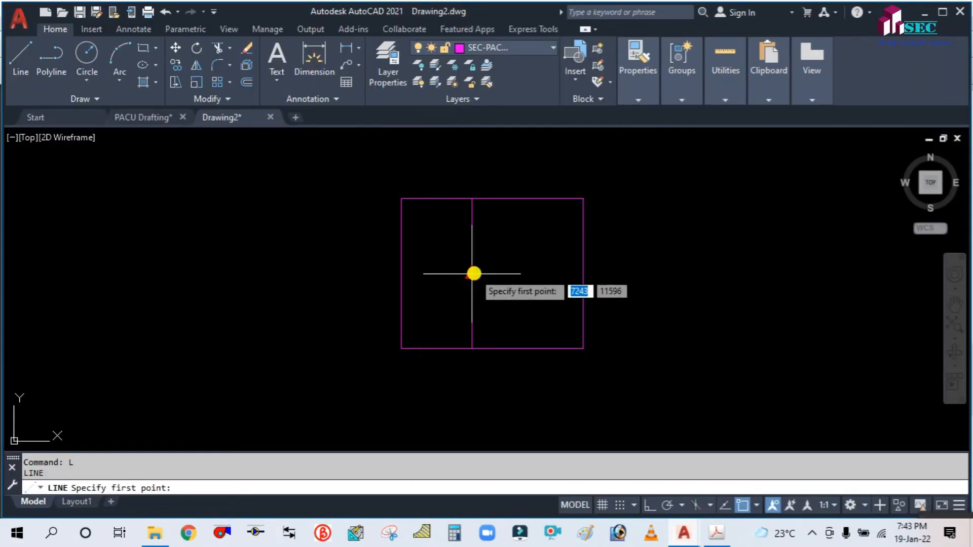
left_click(472, 274)
left_click(583, 274)
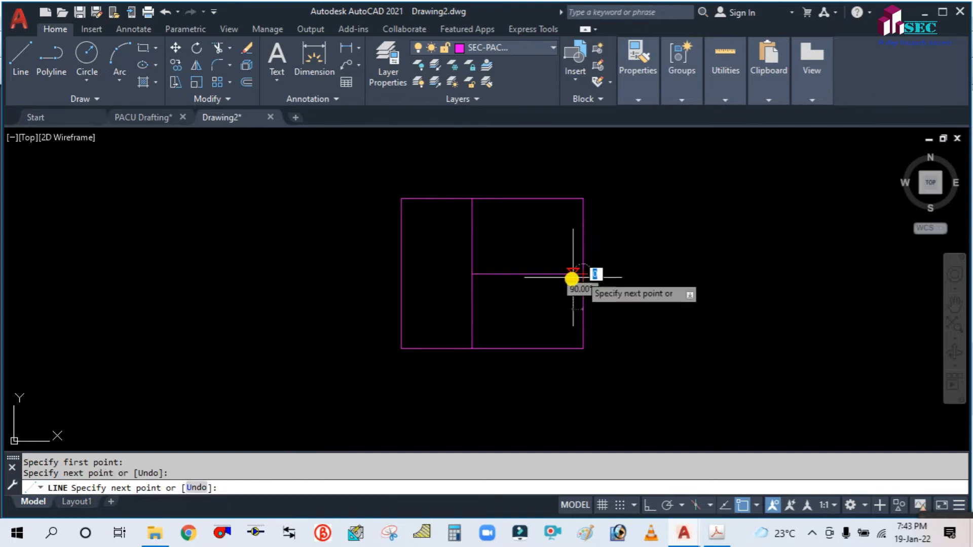
key("Escape")
- With Ortho on, draw a vertical line from the midpoint of the condenser section's horizontal line down to the outline's bottom edge
scroll(527, 293, "up", 4)
scroll(441, 278, "down", 4)
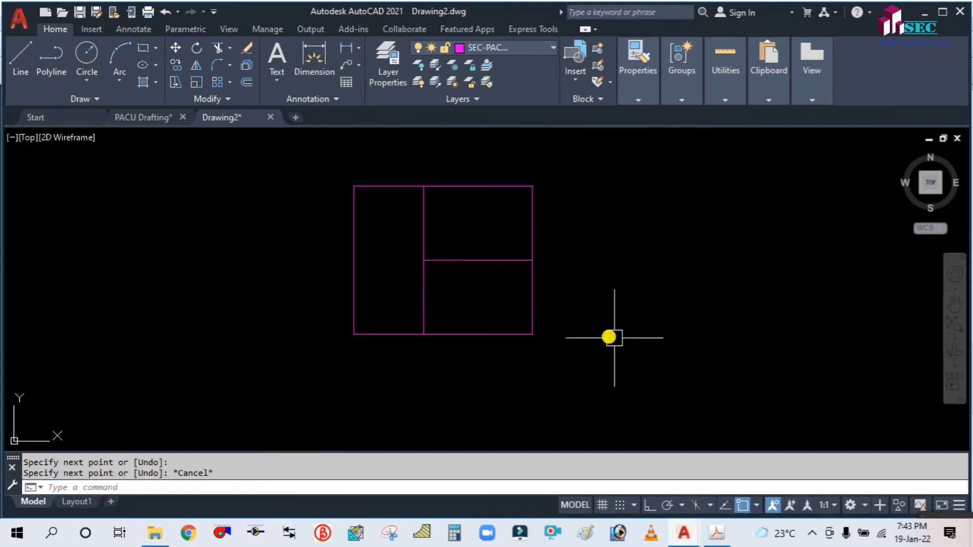
type("L")
key("Return")
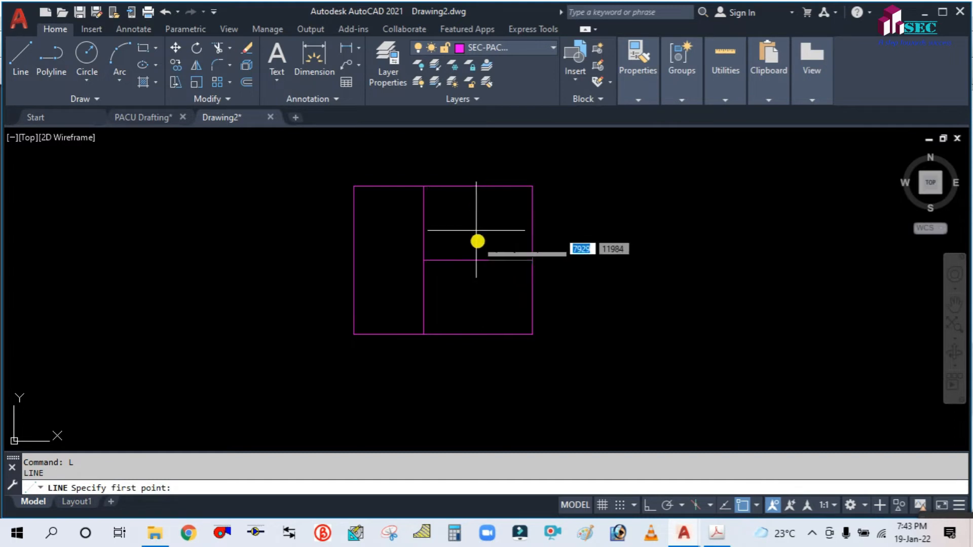
left_click(479, 260)
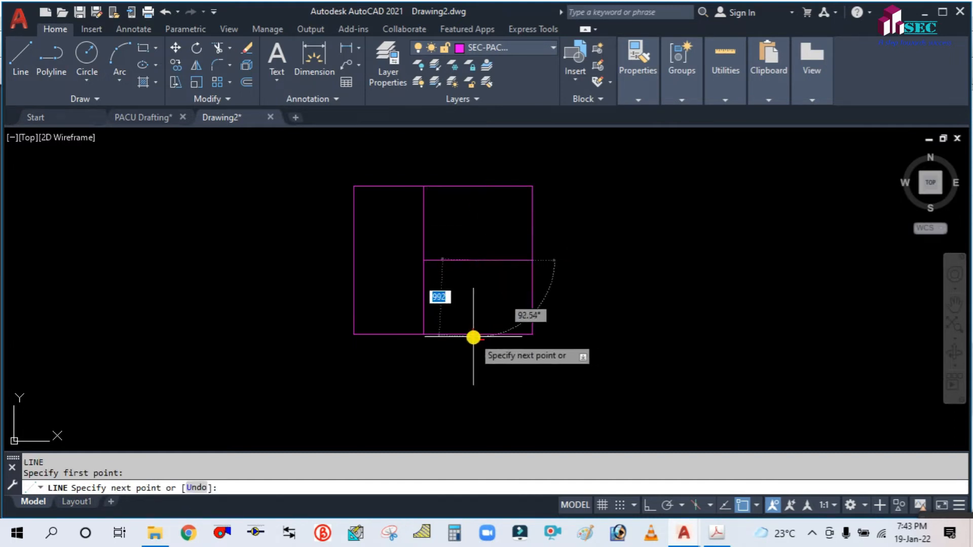
left_click(646, 506)
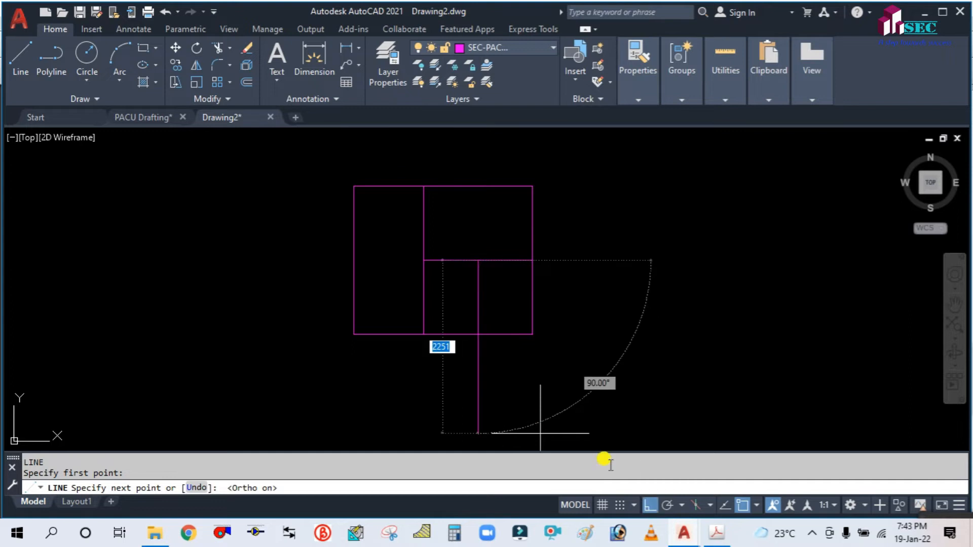
left_click(479, 339)
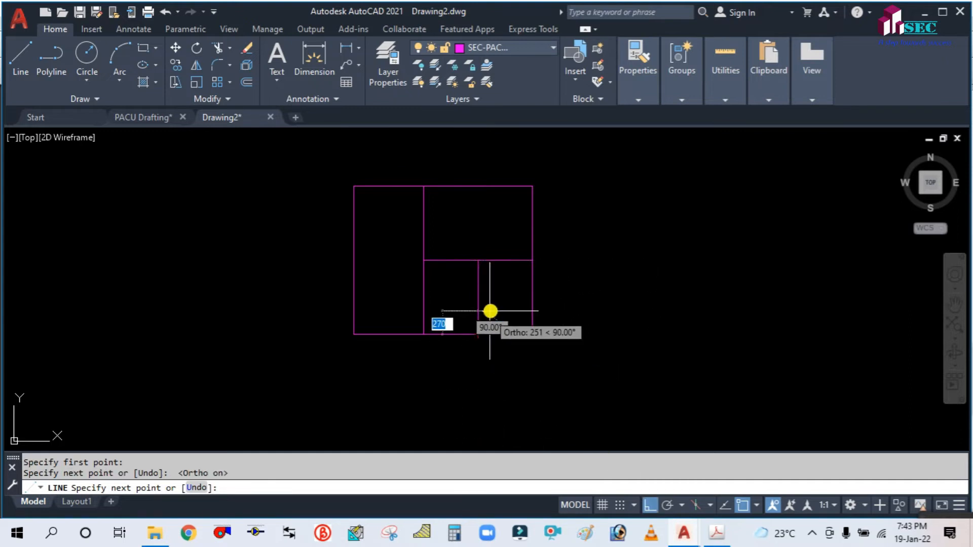
key("Escape")
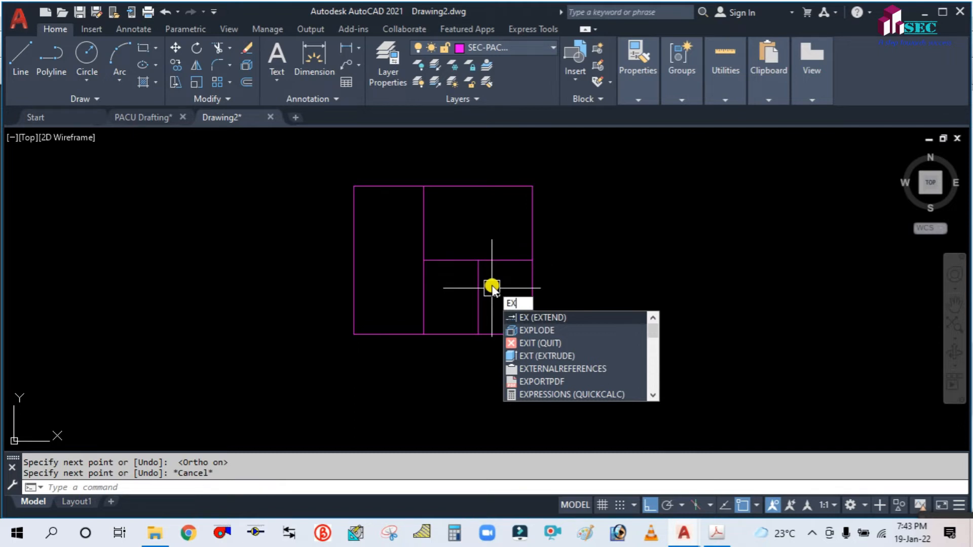
- Extend the condenser section's vertical centre line up to the outline's top edge
key("Return")
left_click(477, 287)
key("Escape")
- Draw a horizontal line from midway between the divider's midpoint and top endpoint across to the outline's right edge
scroll(485, 215, "up", 4)
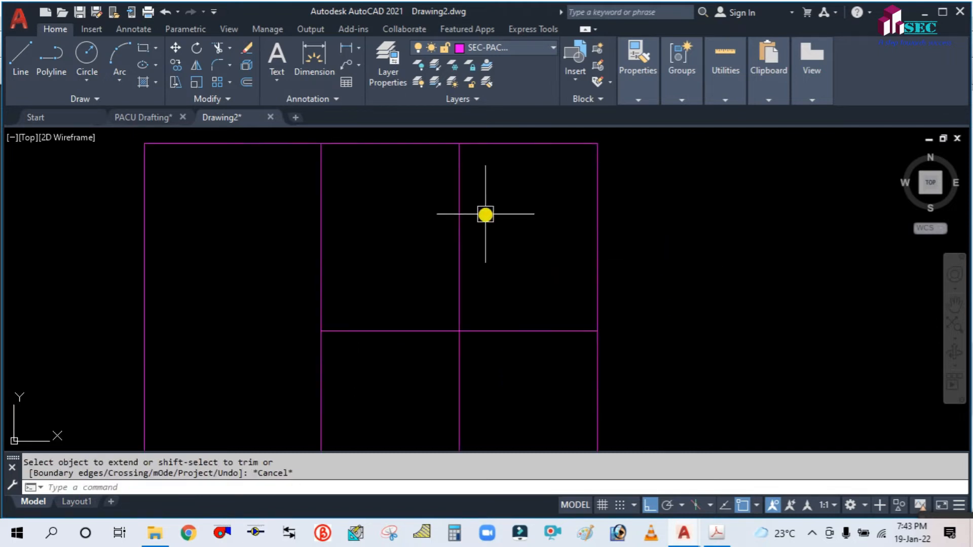
type("L")
key("Return")
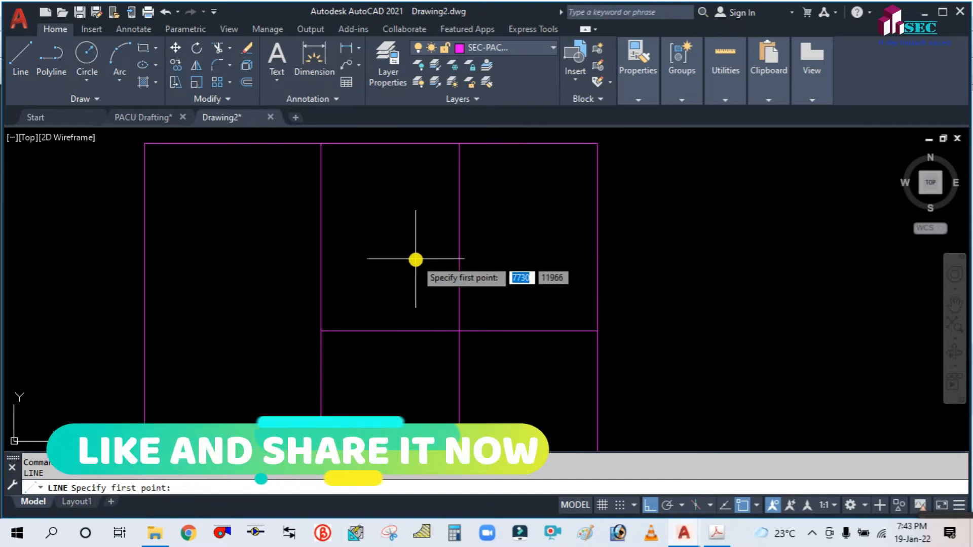
right_click(416, 259, "shift")
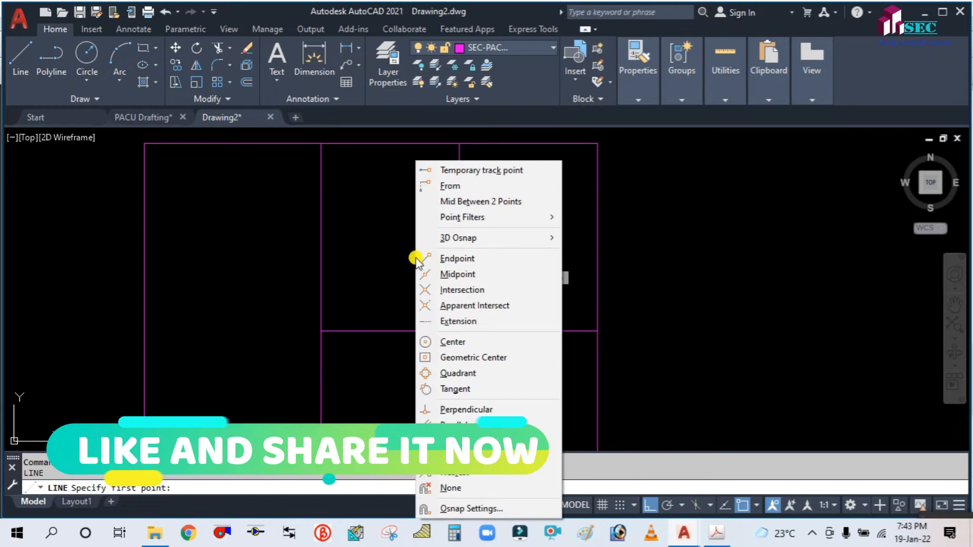
left_click(447, 203)
left_click(324, 330)
left_click(320, 145)
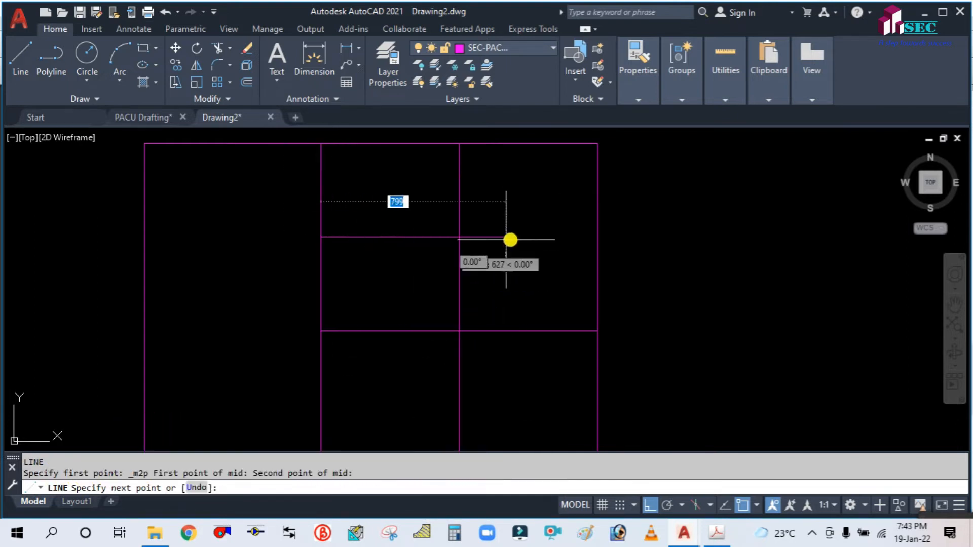
left_click(599, 236)
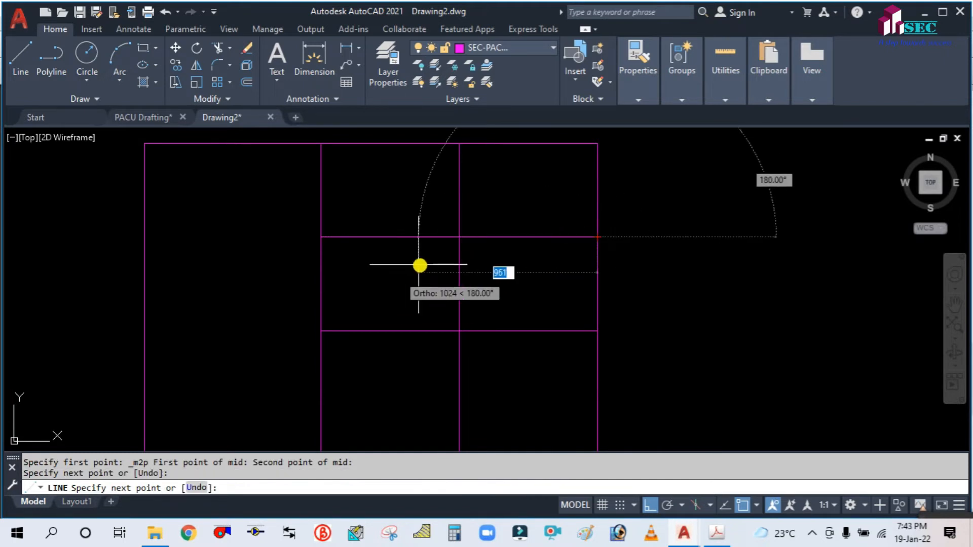
key("Return")
scroll(441, 319, "down", 6)
scroll(440, 319, "up", 4)
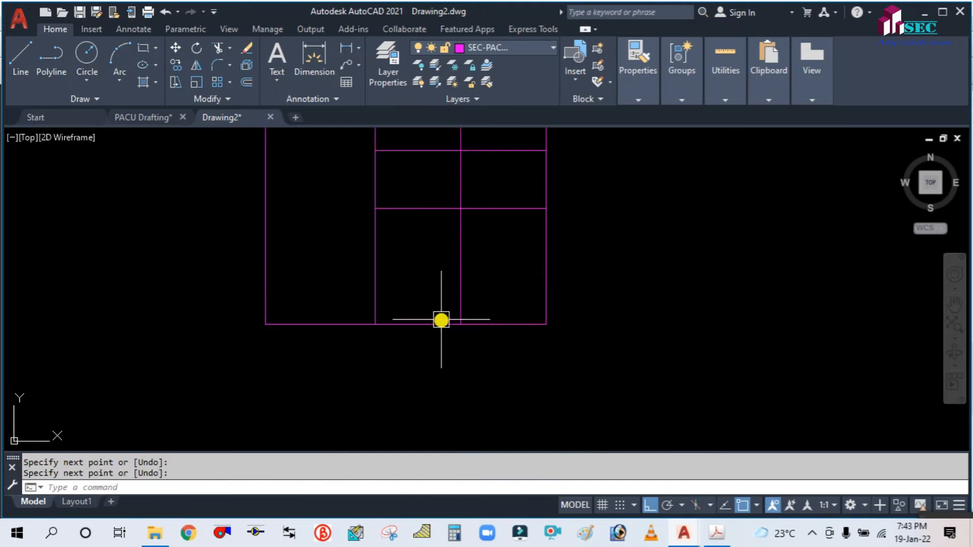
right_click(411, 292, "shift")
left_click(436, 200)
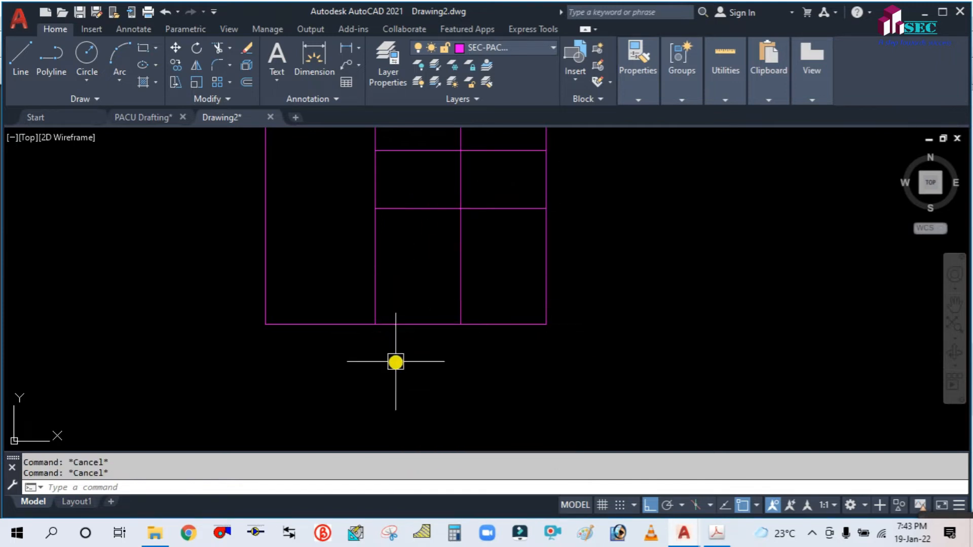
type("L")
key("Return")
key("Escape")
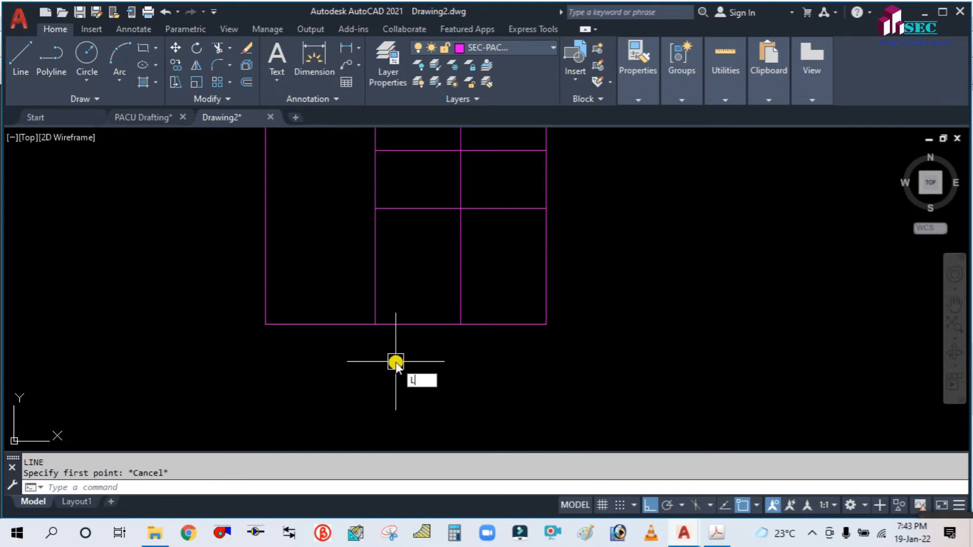
- Draw a horizontal line from midway between the divider's bottom endpoint and midpoint across to the outline's right edge
key("Return")
right_click(396, 362, "shift")
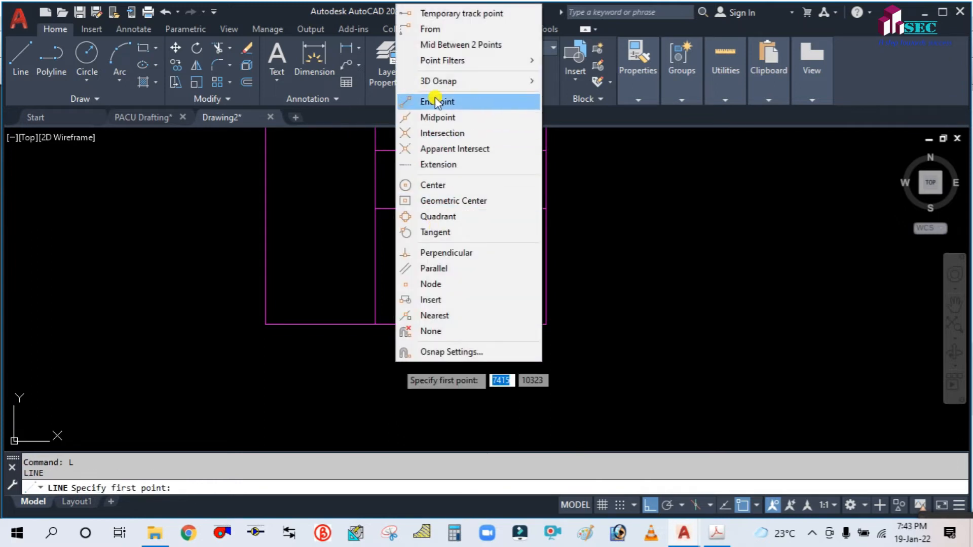
left_click(431, 45)
left_click(375, 324)
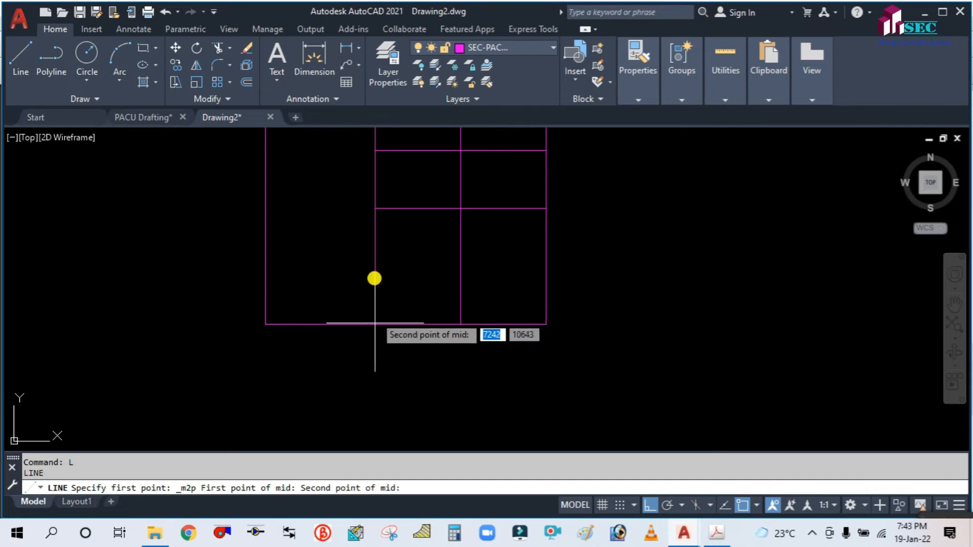
left_click(375, 208)
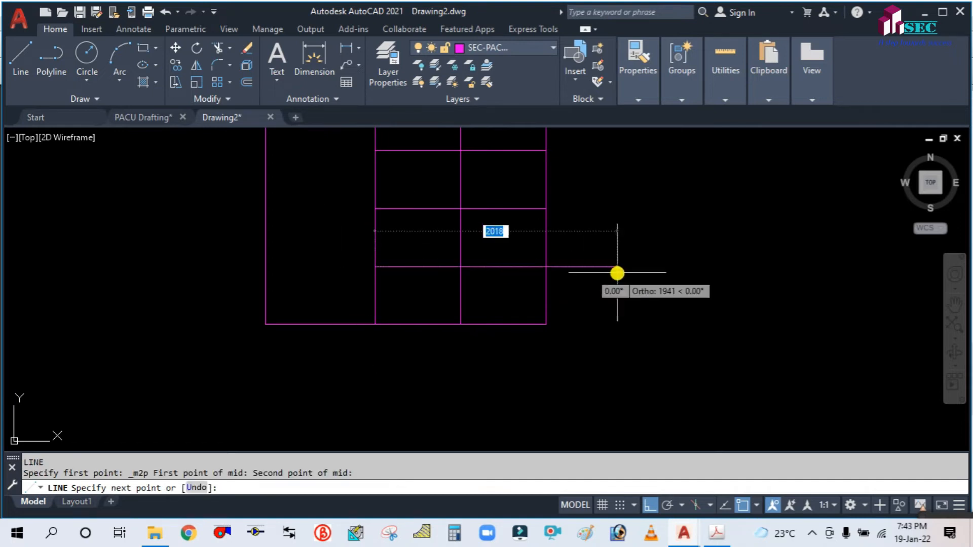
left_click(547, 267)
key("Escape")
- Examine the condenser fans in the top view of PACU.pdf, and return to Drawing2 in AutoCAD
scroll(483, 396, "down", 5)
scroll(484, 355, "up", 6)
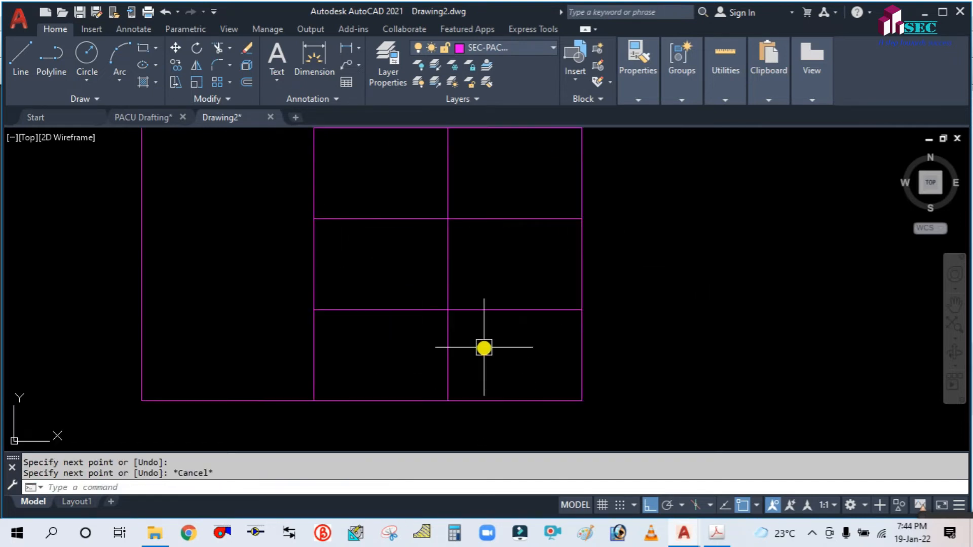
type("c")
key("Return")
key("Escape")
left_click(727, 541)
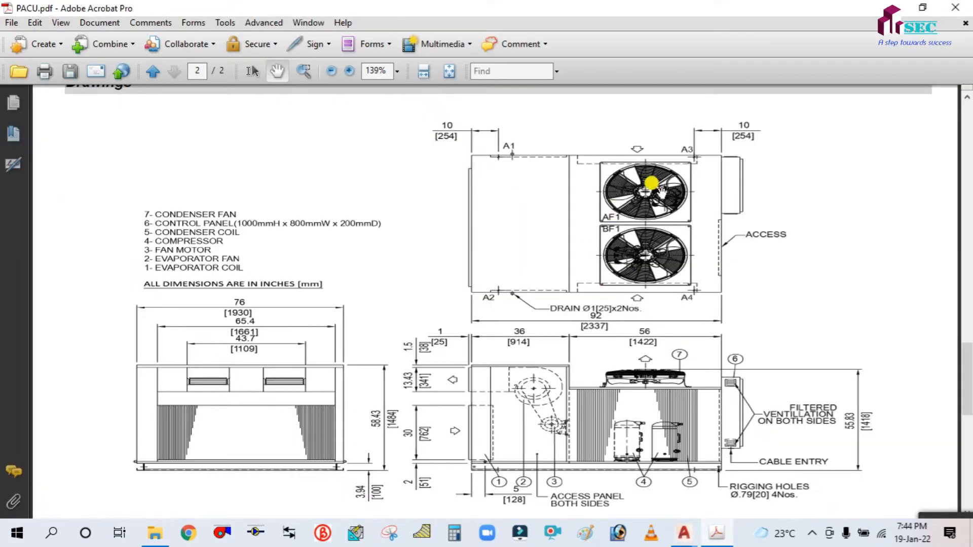
left_click(683, 533)
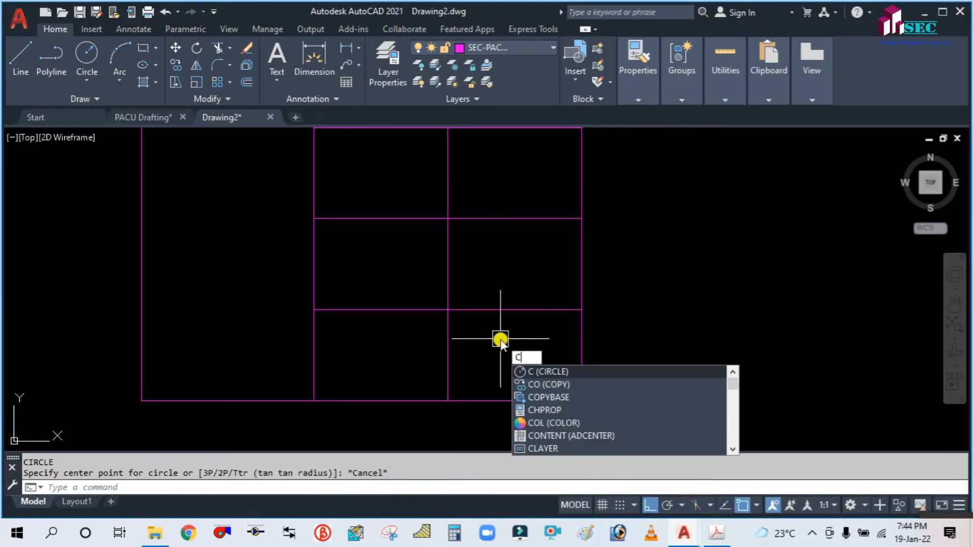
- Draw the lower fan's circle centred where the lower horizontal line crosses the vertical centre line, keeping it inside the lower condenser half
key("Return")
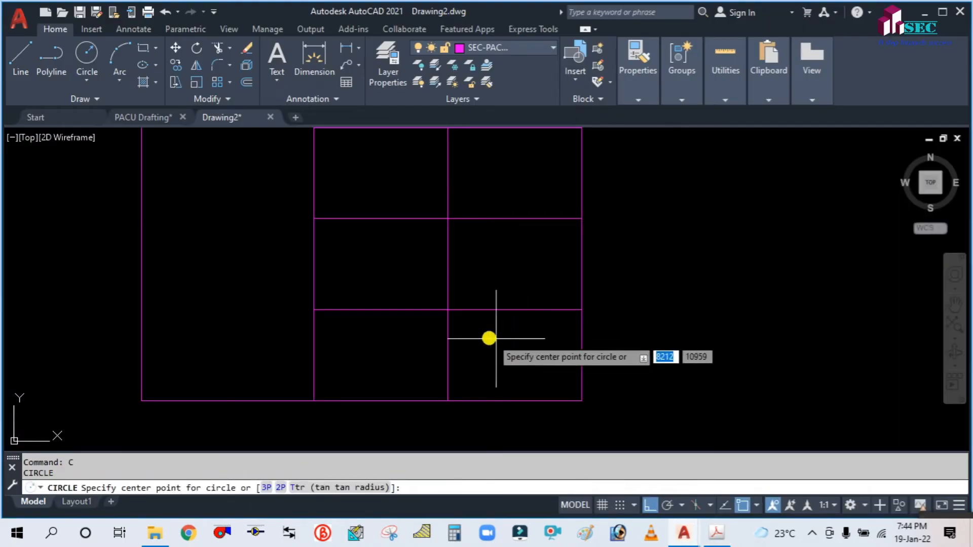
left_click(447, 310)
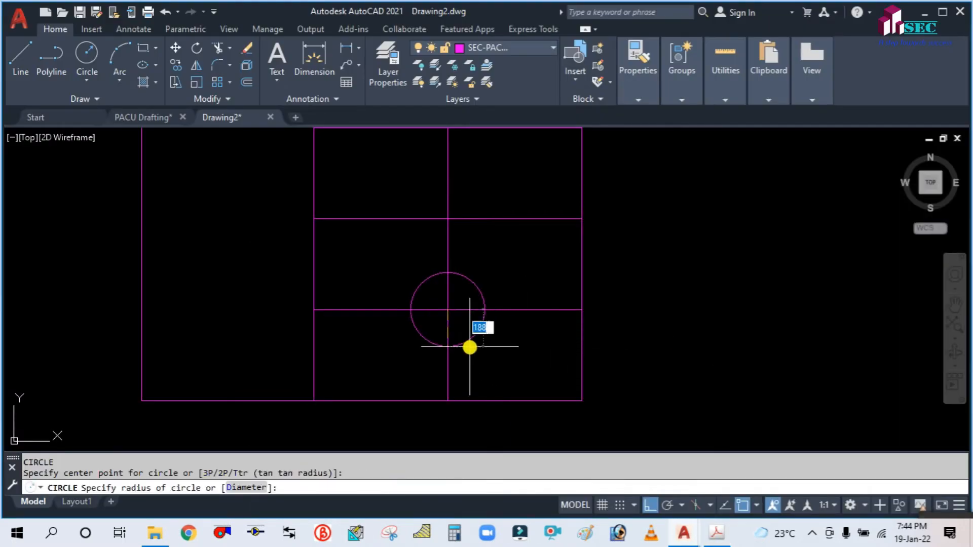
left_click(506, 384)
key("Escape")
scroll(531, 304, "down", 1)
scroll(529, 297, "up", 1)
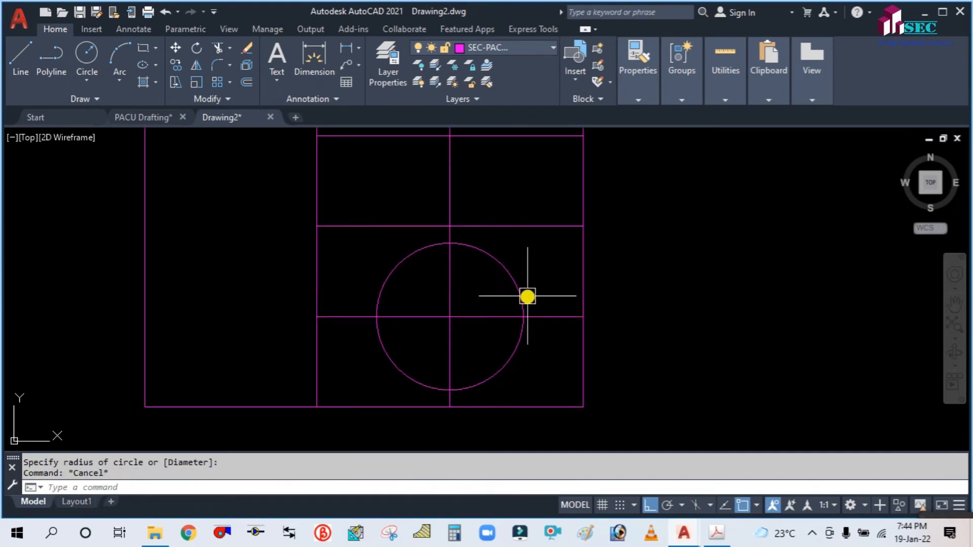
- Erase the horizontal and vertical construction lines that cross at the circle's centre
scroll(527, 296, "down", 2)
scroll(526, 290, "up", 2)
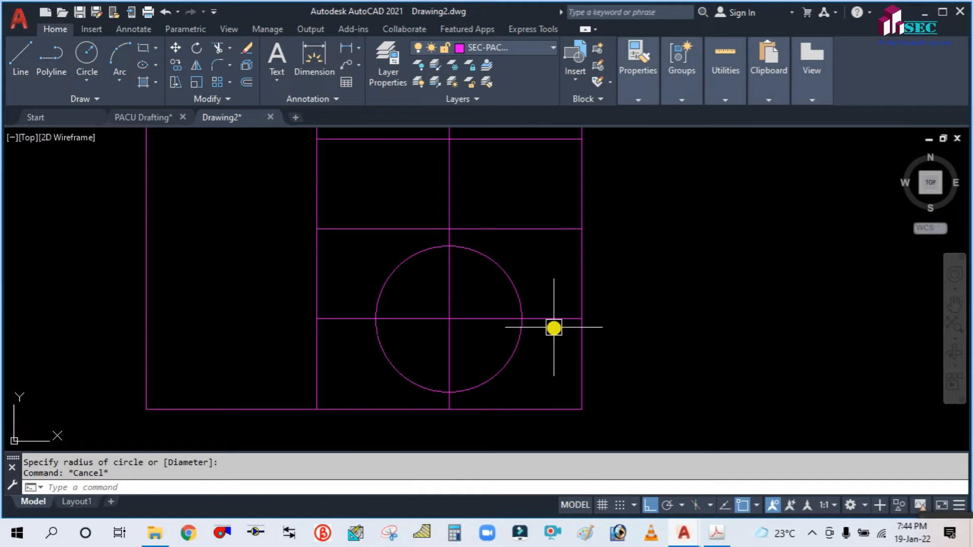
type("E")
key("Return")
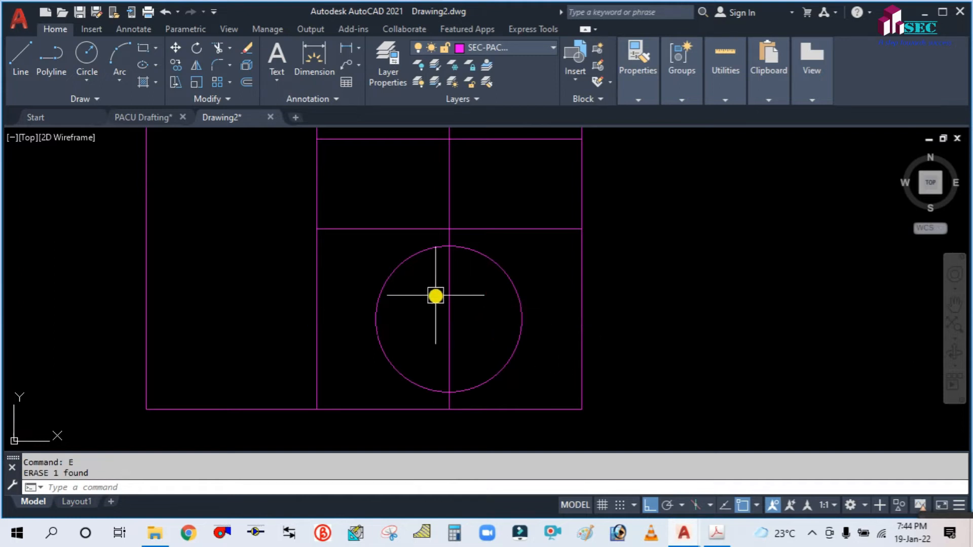
- Draw the circle's horizontal and vertical diameters between its opposite quadrant points
type("L")
key("Return")
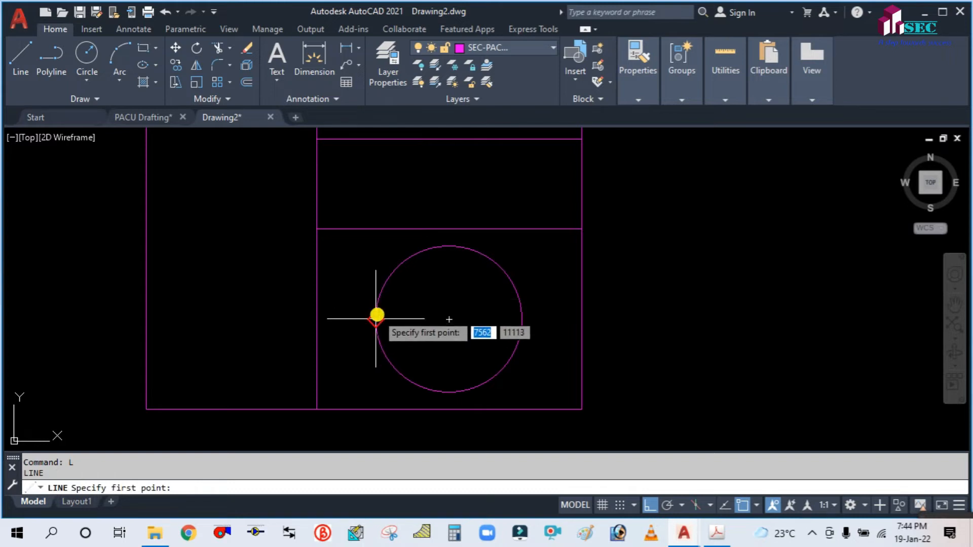
left_click(375, 318)
left_click(520, 319)
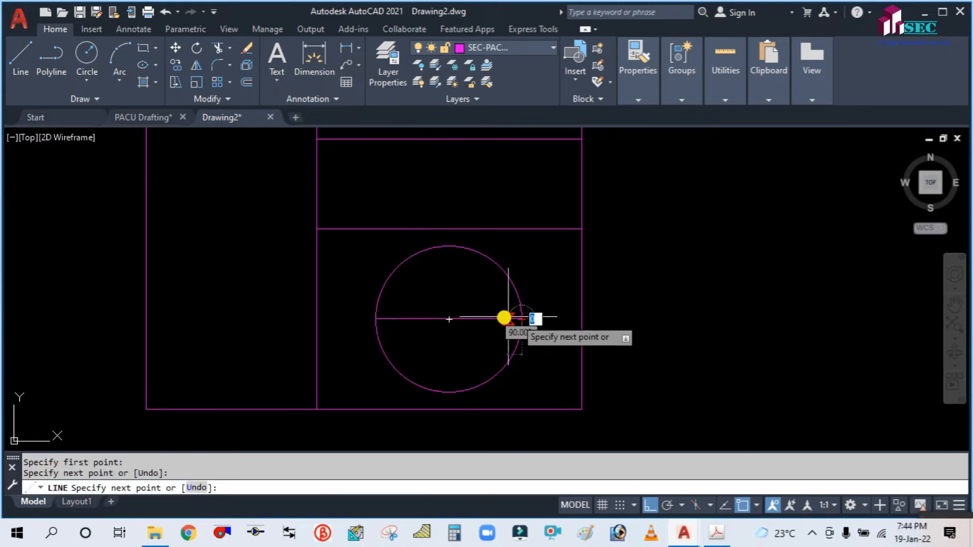
key("Return")
key("Return")
left_click(449, 246)
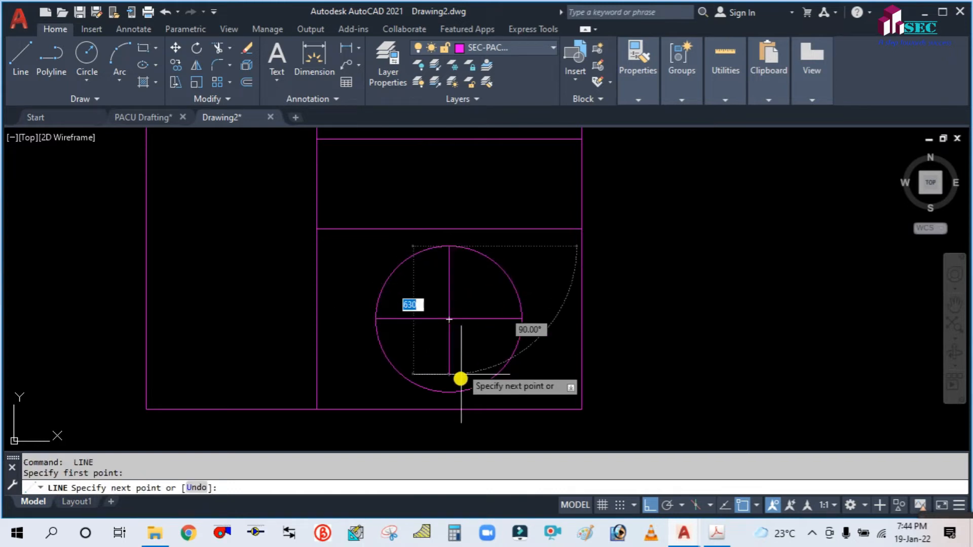
left_click(449, 392)
key("Return")
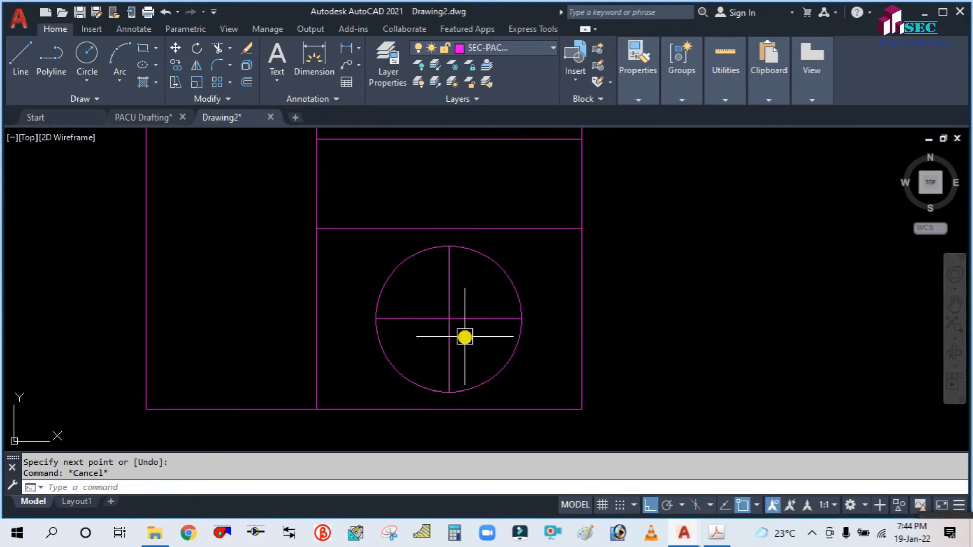
- Check the condenser fan detail in the top view of PACU.pdf, and return to the lower fan circle in Drawing2
left_click(716, 537)
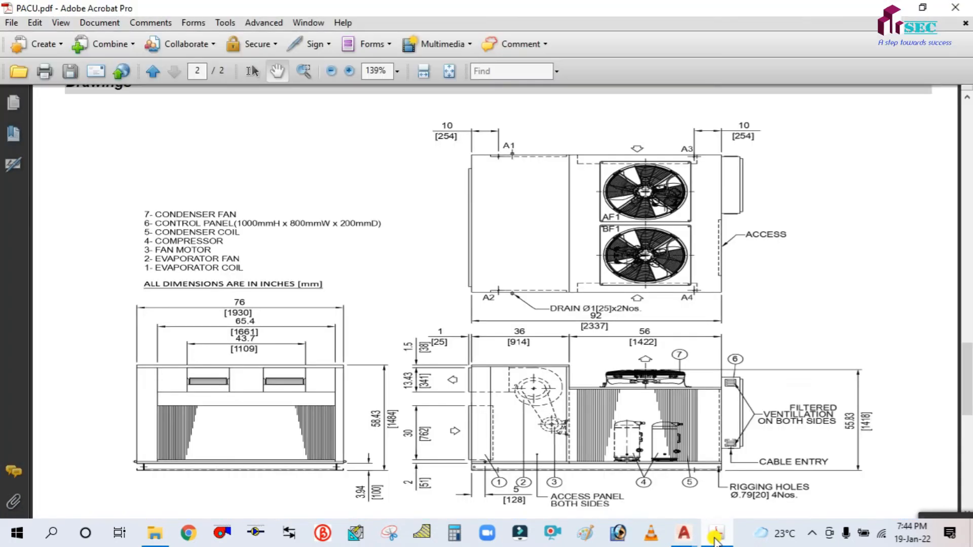
left_click(715, 538)
scroll(442, 328, "up", 2)
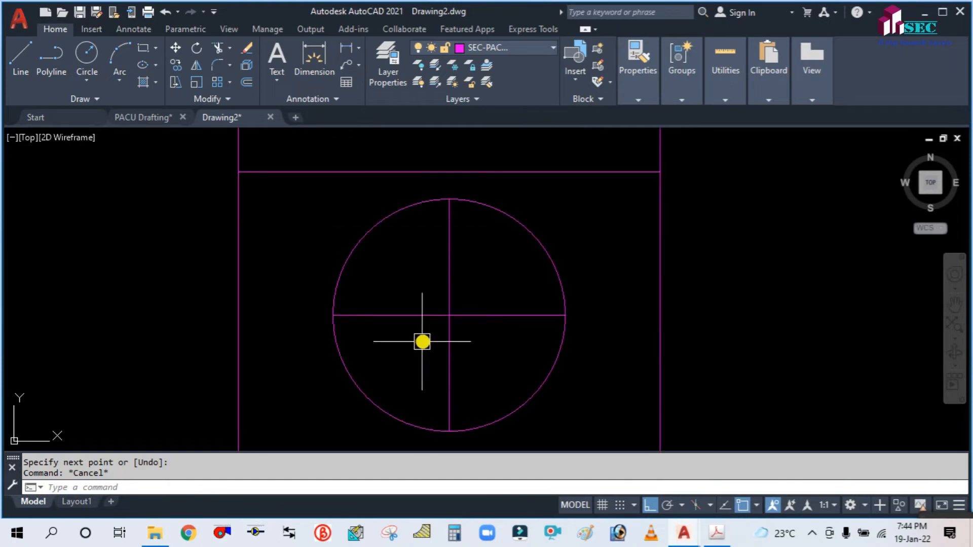
- Offset the lower fan's circle inward by 15 repeatedly, using each new ring as the source for the one inside it
type("o")
key("Return")
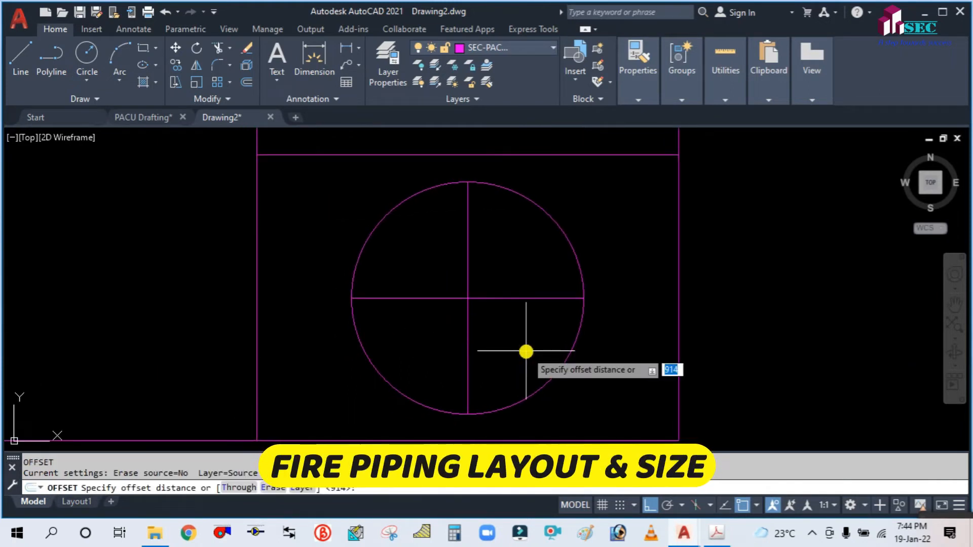
type("15")
key("Return")
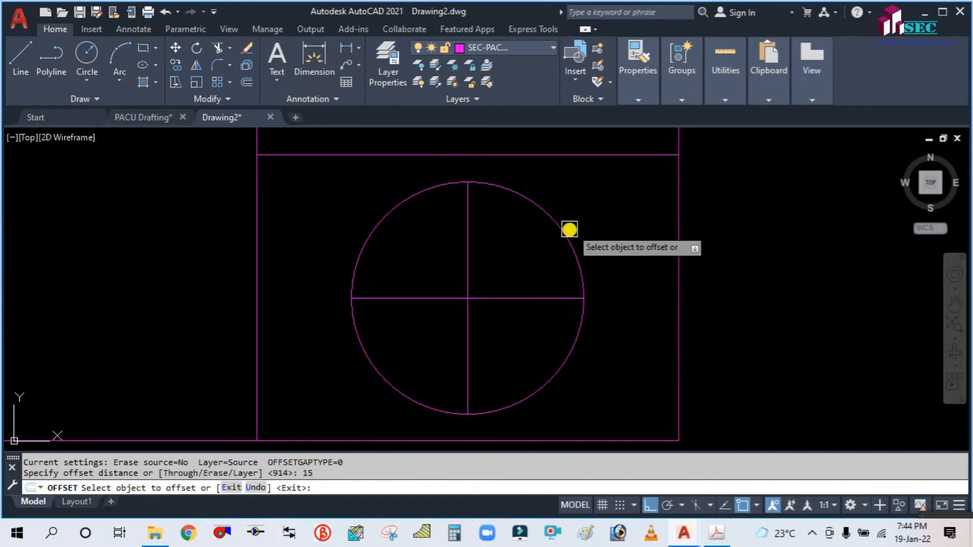
left_click(562, 222)
left_click(495, 273)
scroll(527, 208, "up", 3)
left_click(534, 199)
left_click(491, 299)
left_click(528, 212)
left_click(499, 282)
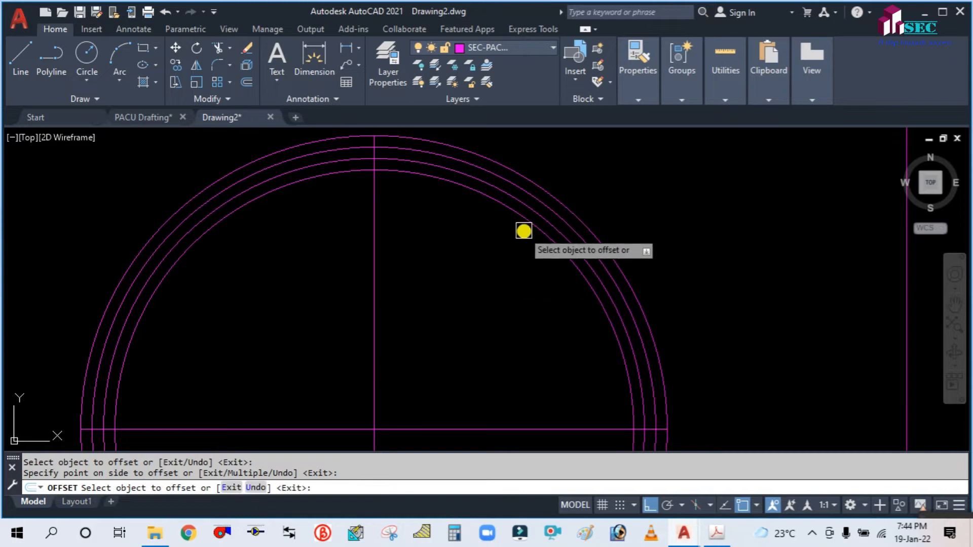
left_click(524, 227)
left_click(495, 299)
left_click(524, 241)
left_click(500, 294)
- Fill the rest of the fan circle with concentric rings spaced 15 apart down to the centre, using Offset's Multiple option
left_click(527, 253)
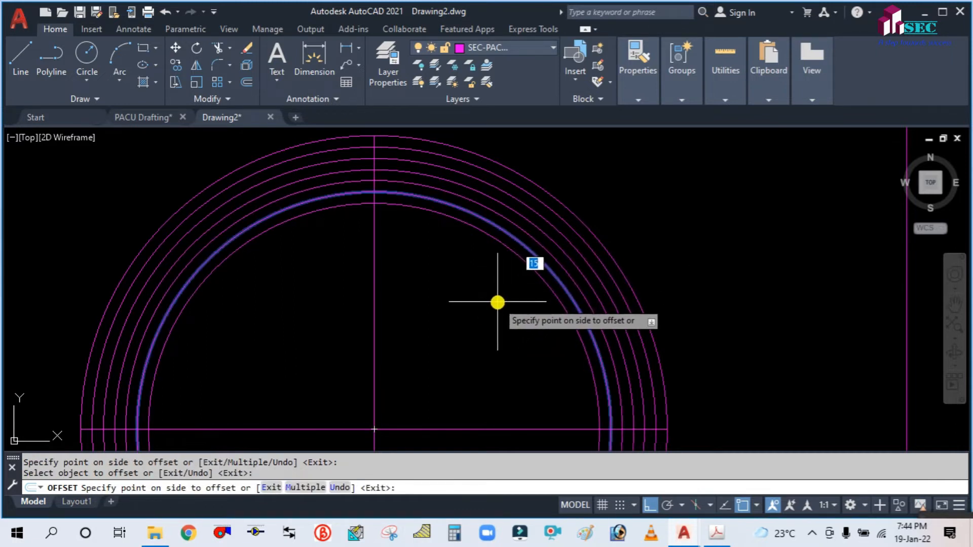
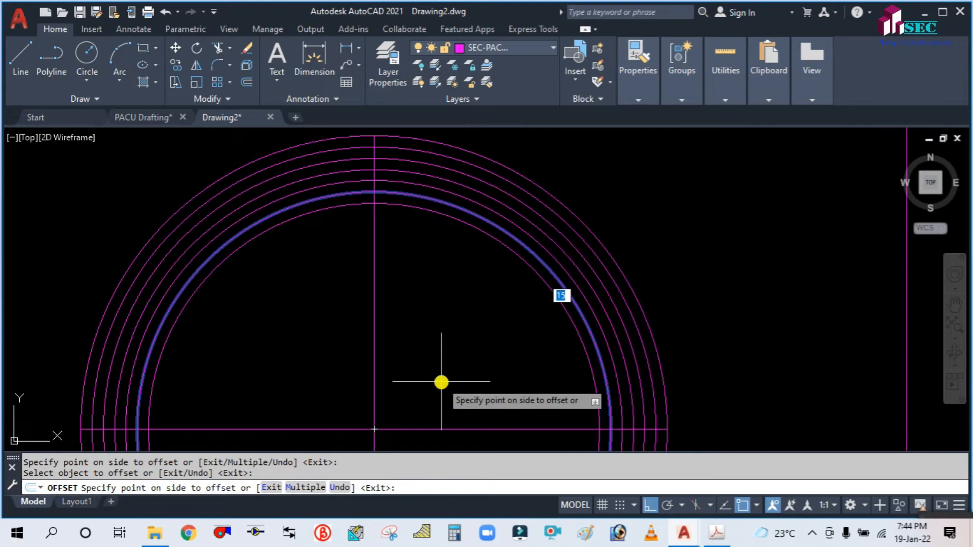
type("m")
key("Return")
left_click(432, 357)
left_click(432, 350)
left_click(432, 357)
left_click(431, 370)
left_click(429, 381)
left_click(428, 387)
left_click(428, 387)
scroll(429, 386, "down", 3)
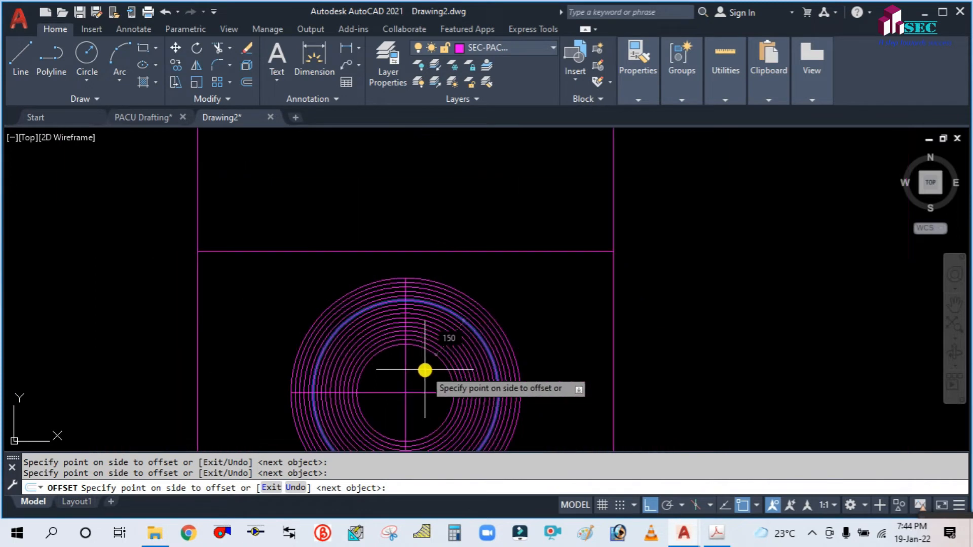
scroll(421, 380, "up", 5)
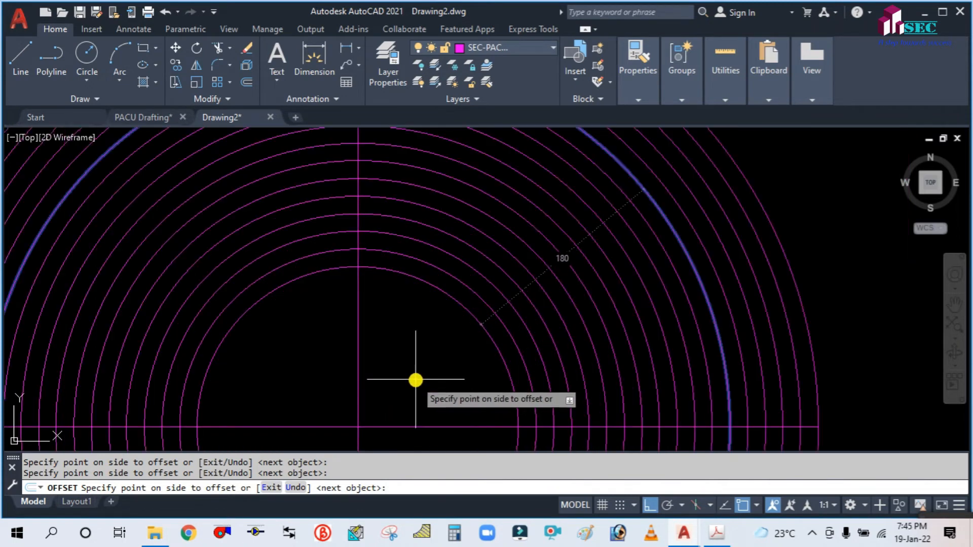
left_click(423, 252)
left_click(414, 268)
left_click(413, 276)
left_click(414, 278)
left_click(409, 287)
left_click(409, 291)
left_click(396, 285)
left_click(383, 287)
key("Escape")
key("Escape")
scroll(416, 342, "down", 3)
scroll(409, 368, "up", 4)
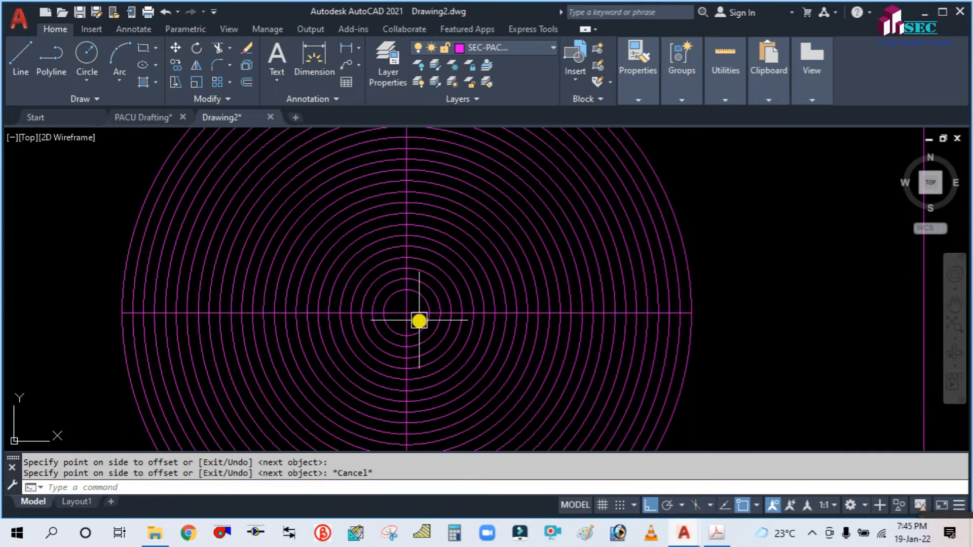
- Trim the inner rings out of the fan's lower-right quadrant, using the horizontal and vertical diameters as cutting edges and keeping the outer circle
scroll(420, 321, "up", 3)
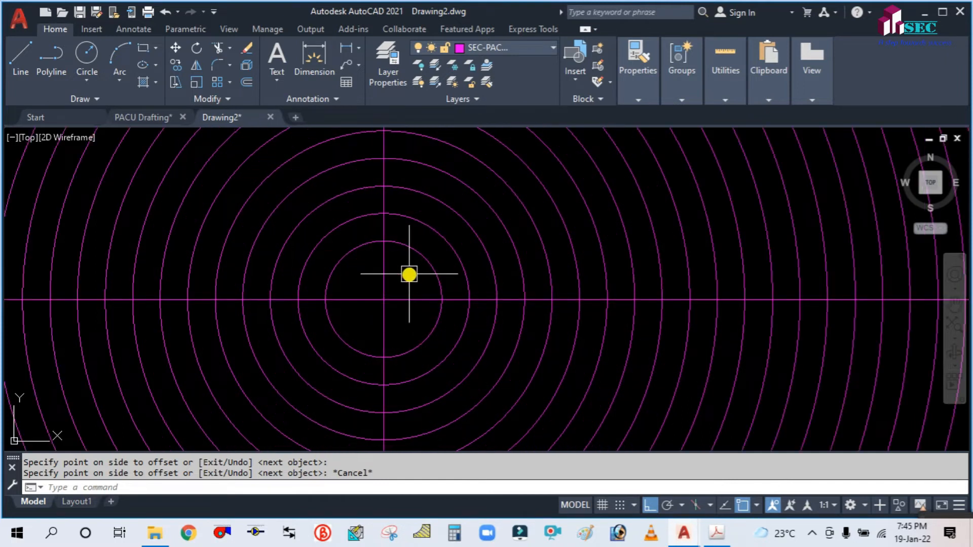
key("Return")
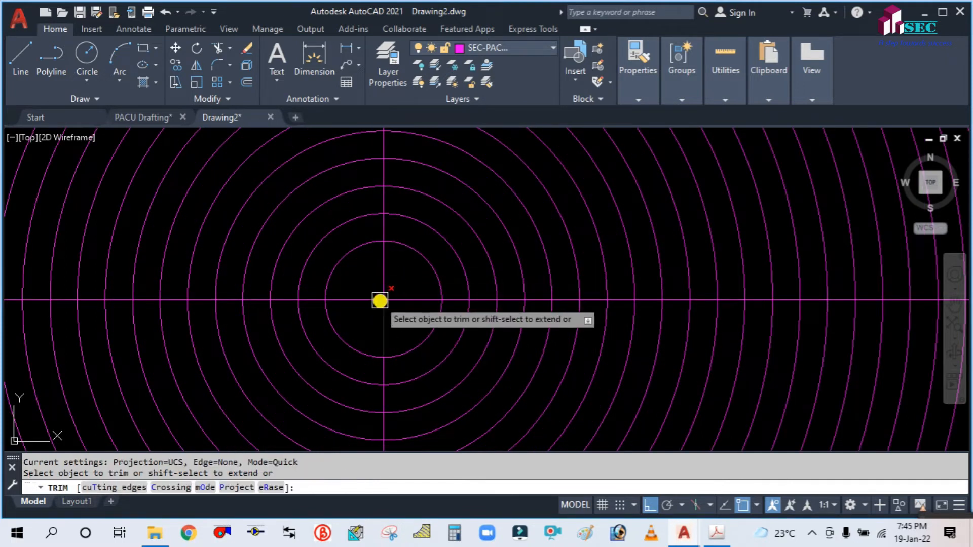
scroll(430, 278, "down", 2)
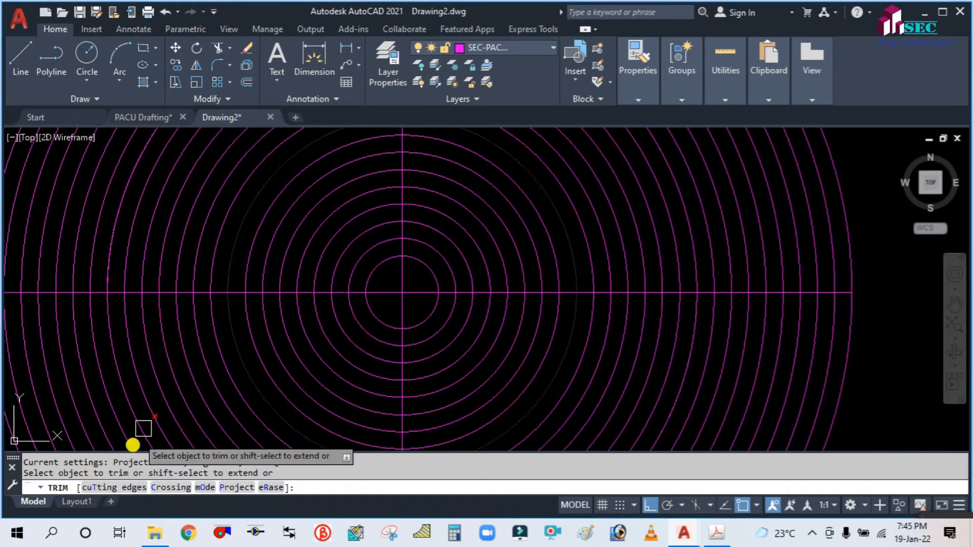
key("Return")
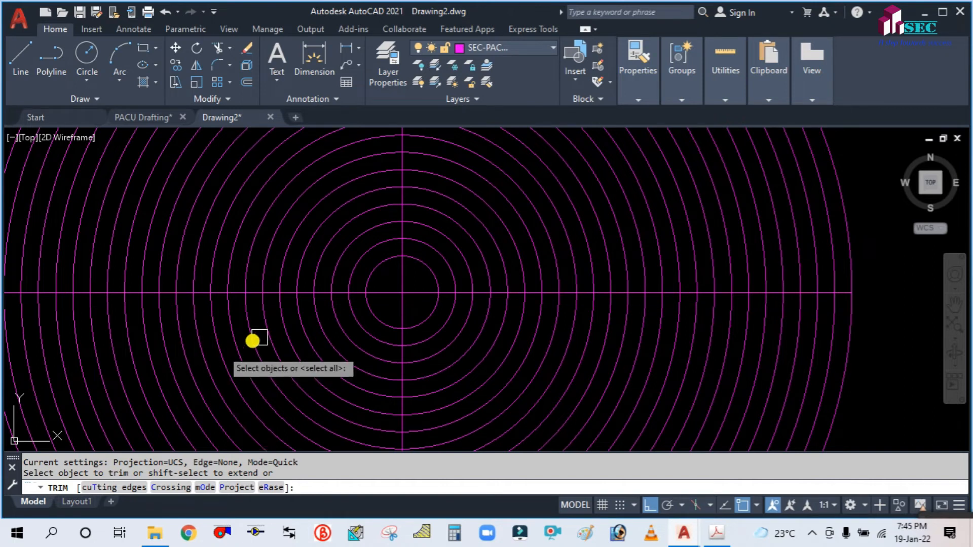
scroll(324, 291, "up", 2)
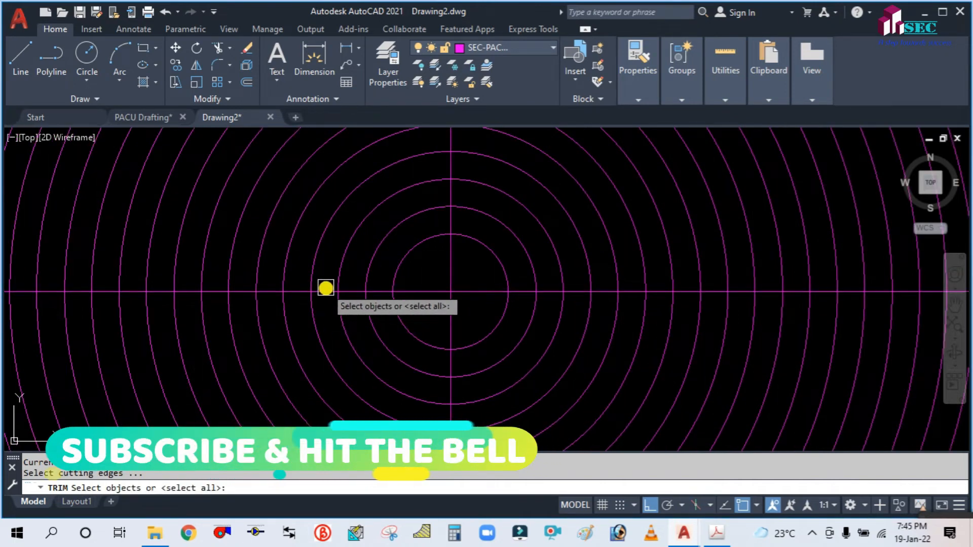
left_click(326, 288)
left_click(451, 261)
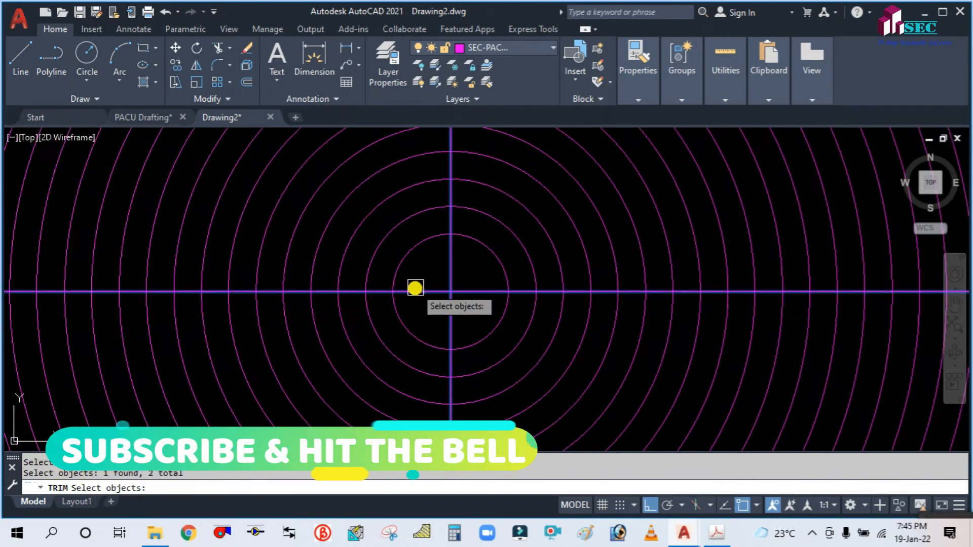
scroll(456, 324, "down", 3)
scroll(445, 307, "up", 1)
key("Return")
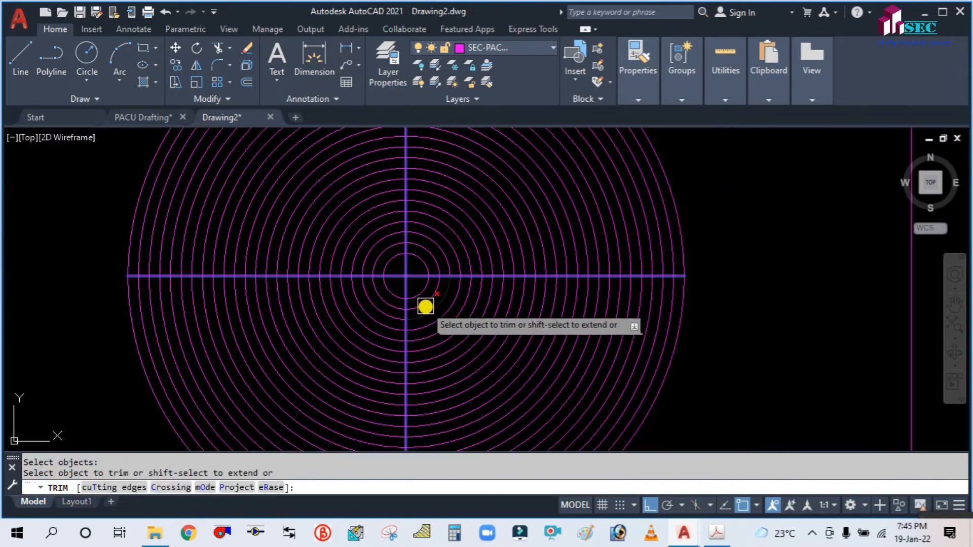
left_click(423, 291)
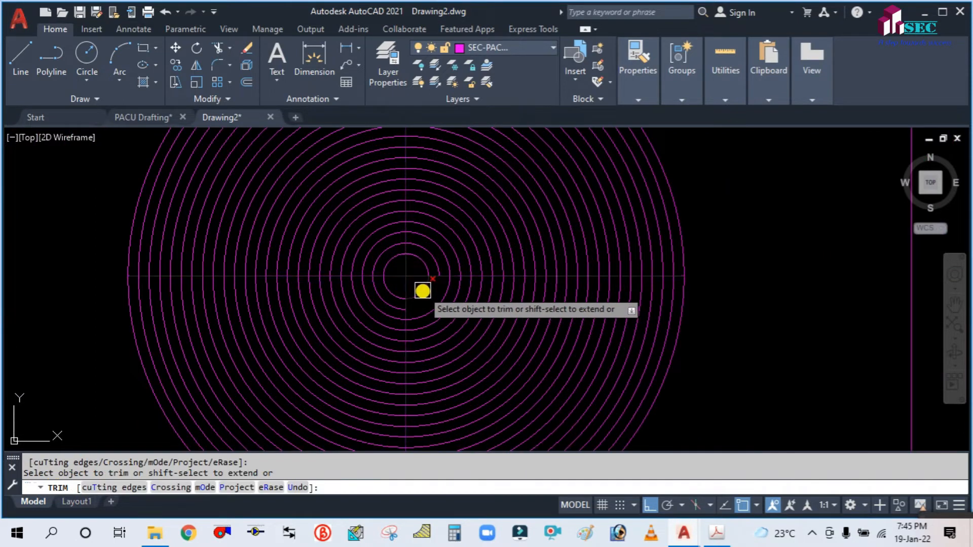
scroll(426, 292, "up", 2)
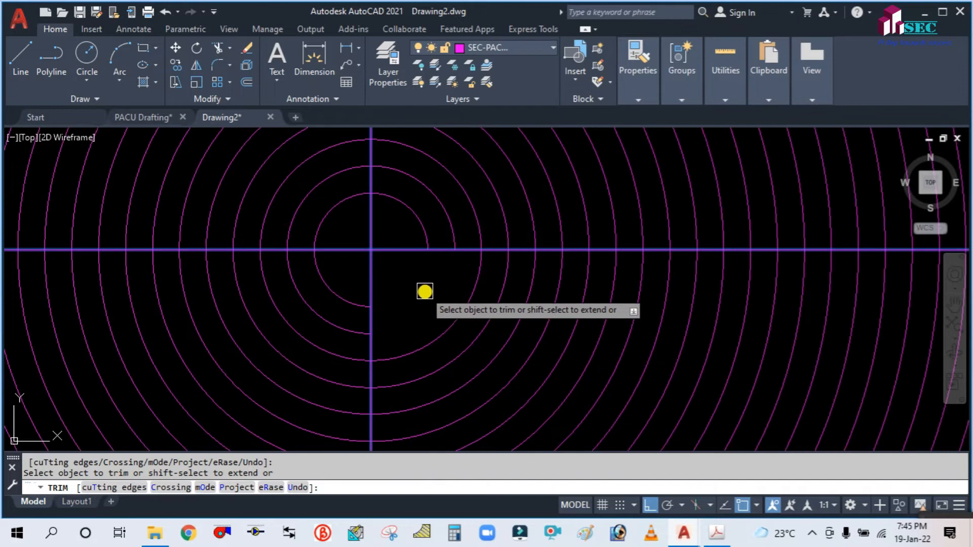
left_click(426, 290)
scroll(426, 289, "down", 1)
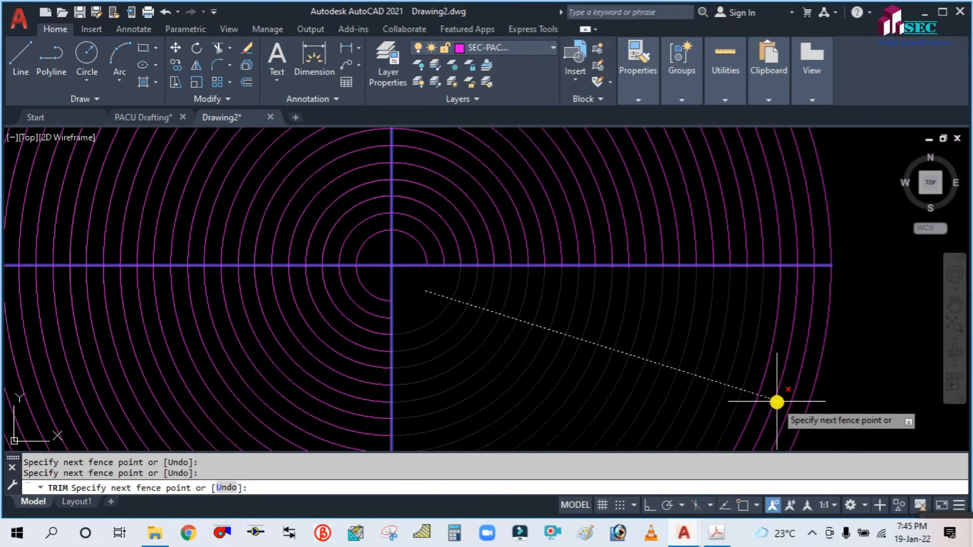
key("Return")
scroll(608, 309, "down", 2)
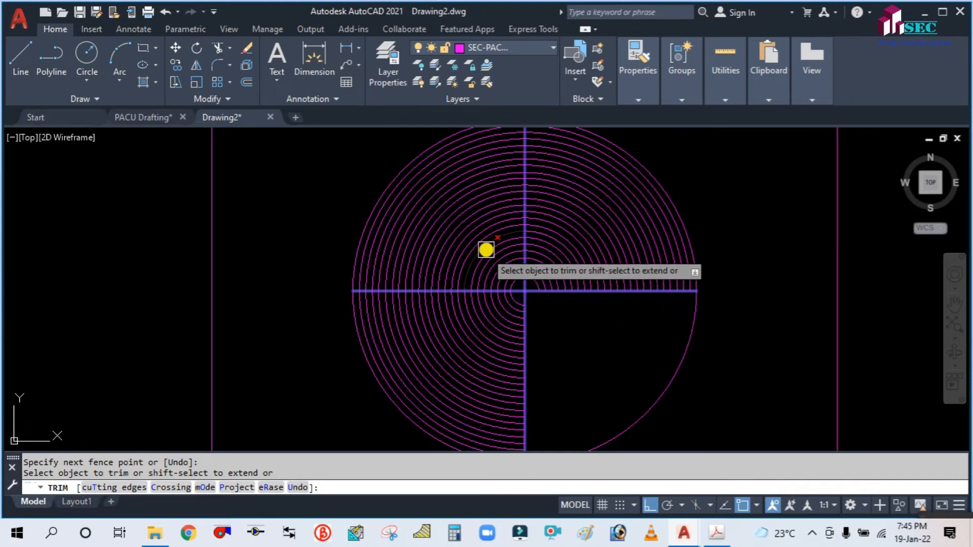
- Trim the inner rings out of the fan's upper-left quadrant with a fence, keeping the outer circle, and end the Trim command
scroll(494, 250, "up", 5)
scroll(537, 263, "down", 5)
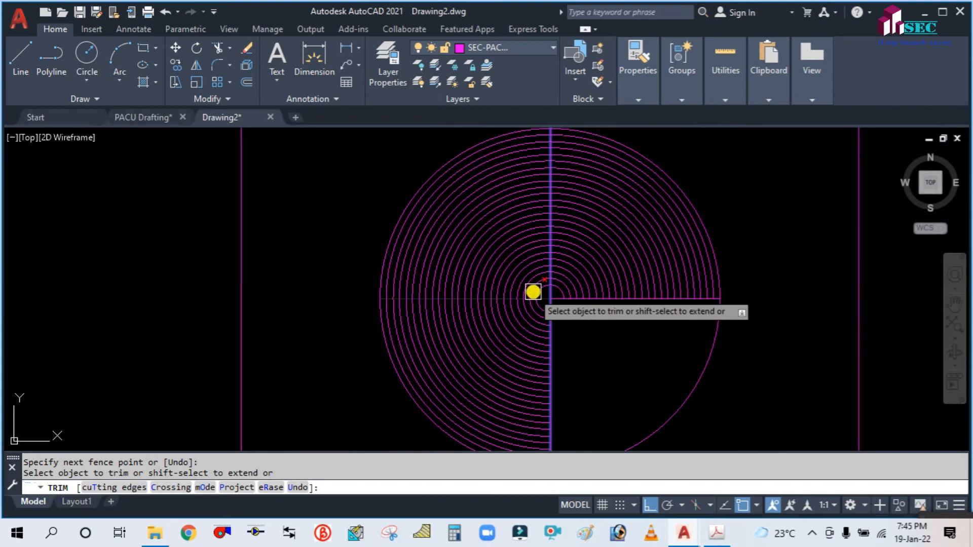
scroll(557, 310, "up", 5)
left_click(576, 311)
scroll(542, 275, "down", 5)
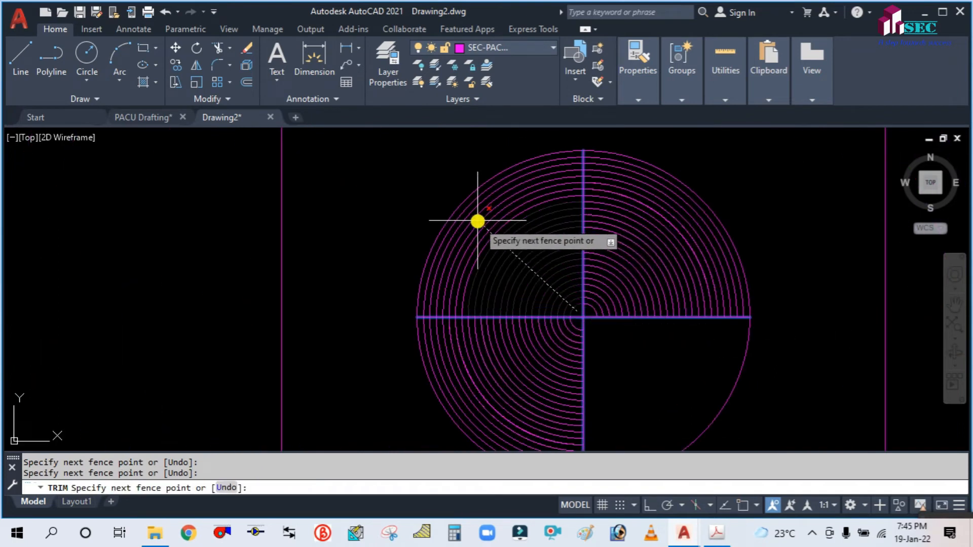
scroll(462, 198, "up", 4)
left_click(436, 191)
key("Escape")
scroll(452, 204, "down", 8)
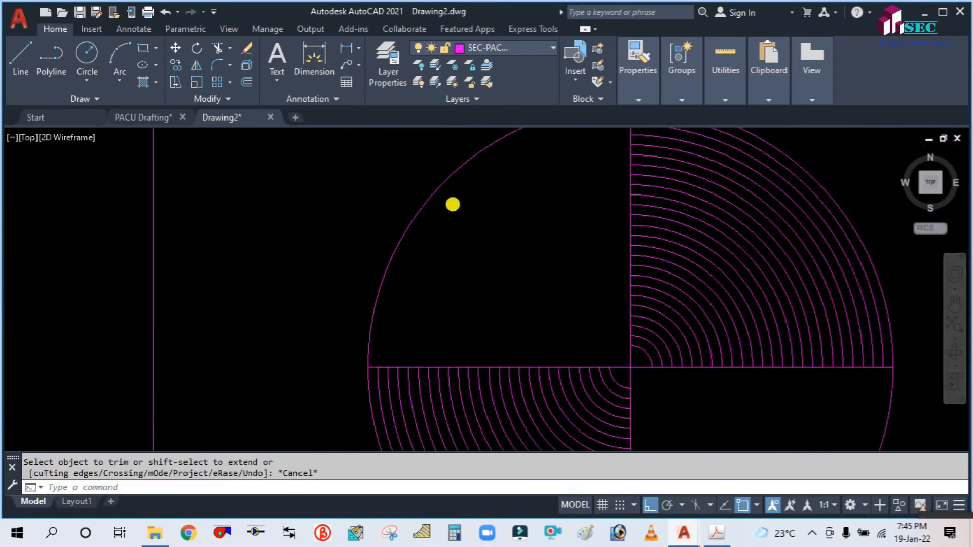
key("Escape")
scroll(544, 209, "up", 4)
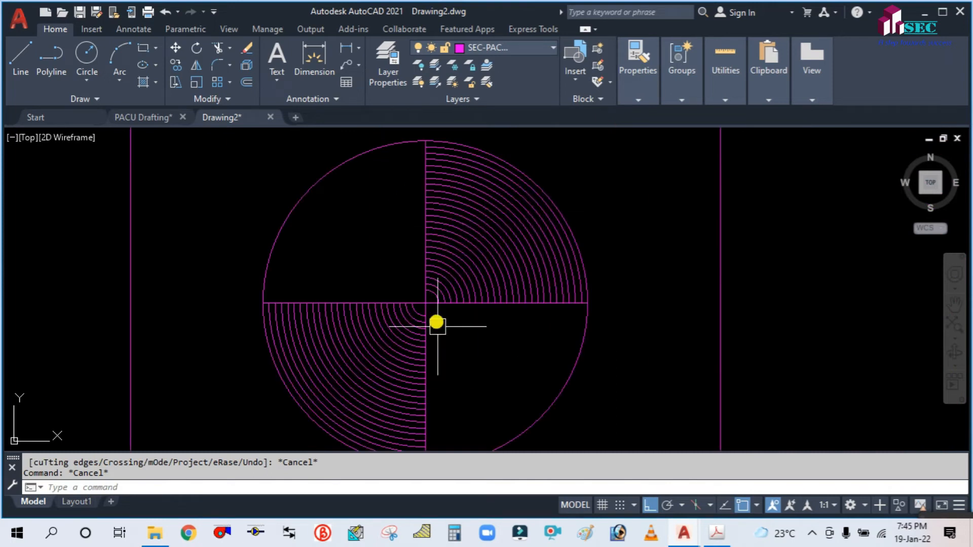
- Review the trimmed fan, compare it with the square-framed condenser fans in PACU.pdf, and return to Drawing2
scroll(484, 351, "down", 6)
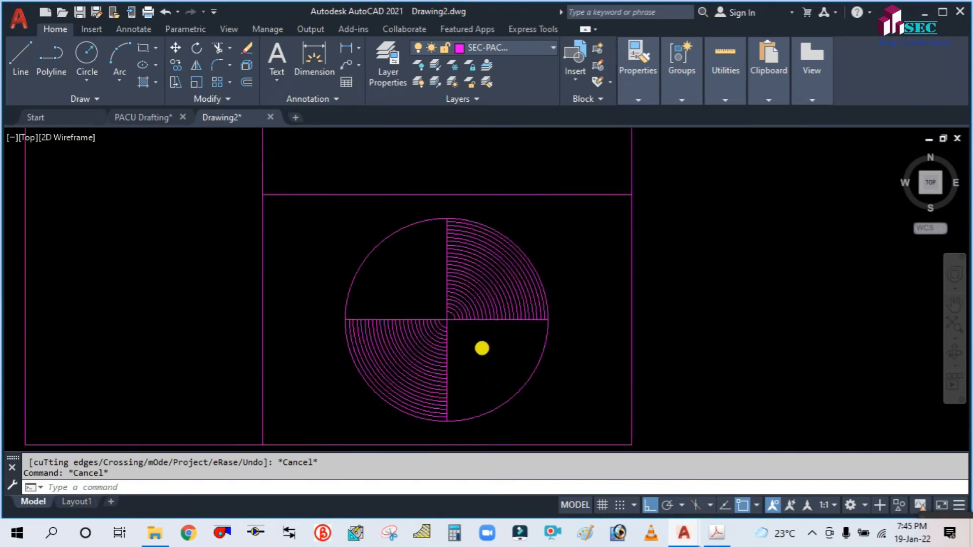
scroll(513, 354, "up", 4)
scroll(514, 279, "down", 4)
middle_click_drag(510, 280, 511, 305)
scroll(511, 291, "up", 5)
scroll(513, 278, "down", 3)
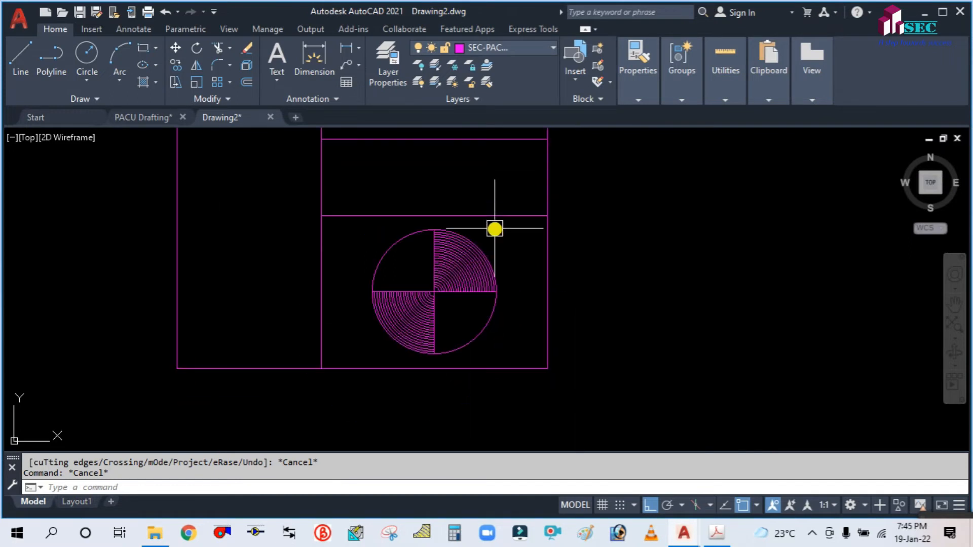
left_click(720, 540)
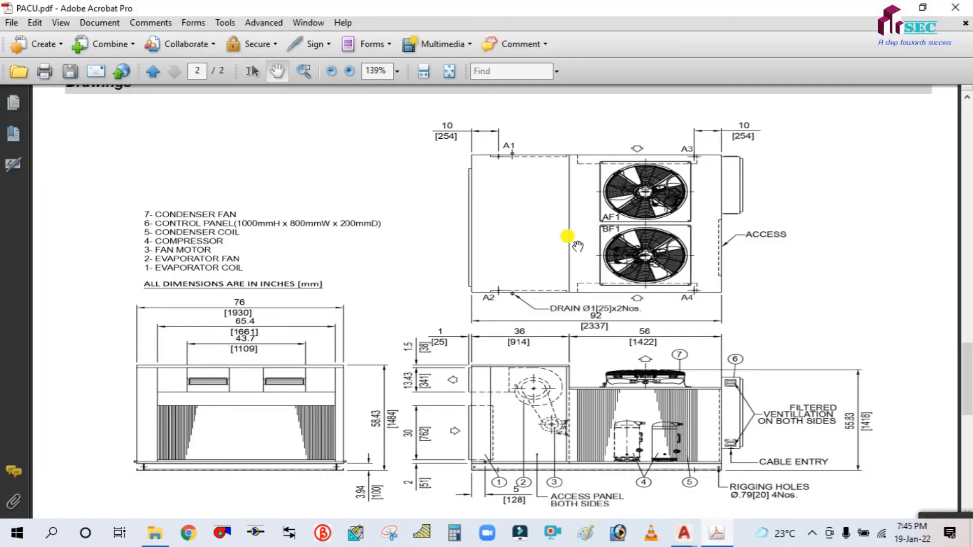
left_click(717, 532)
- Draw a rectangular frame about 924 by 875 around the lower fan, inside the lower condenser section
scroll(375, 251, "up", 2)
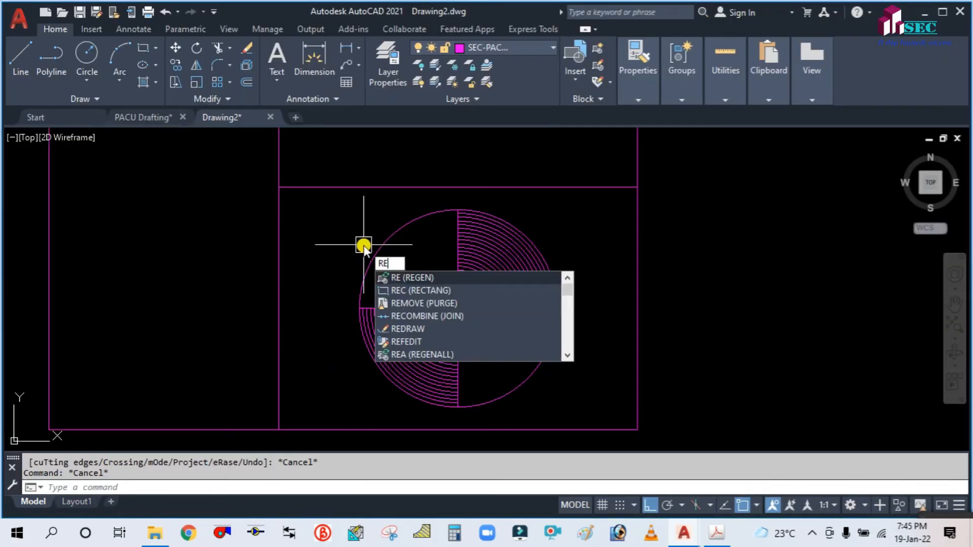
type("C")
key("Escape")
type("REC")
key("Return")
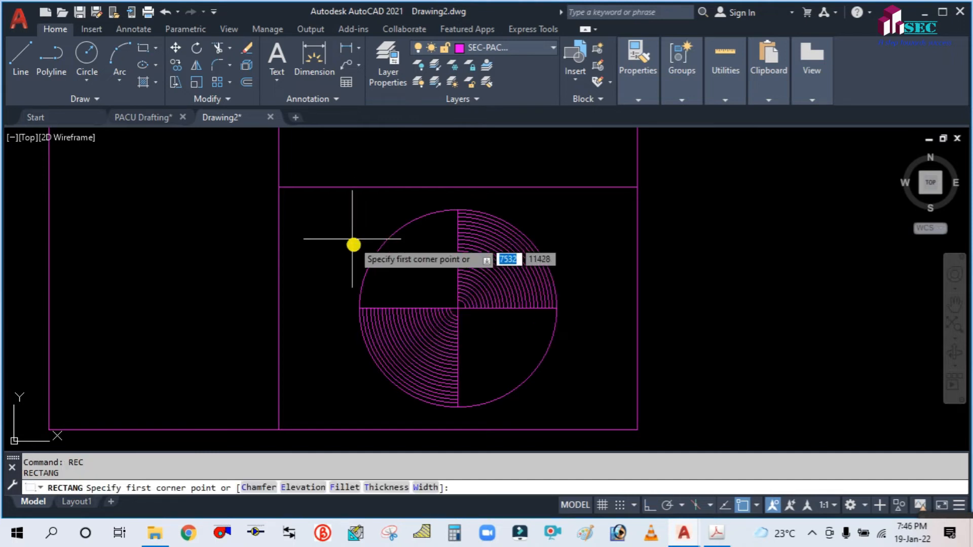
left_click(339, 199)
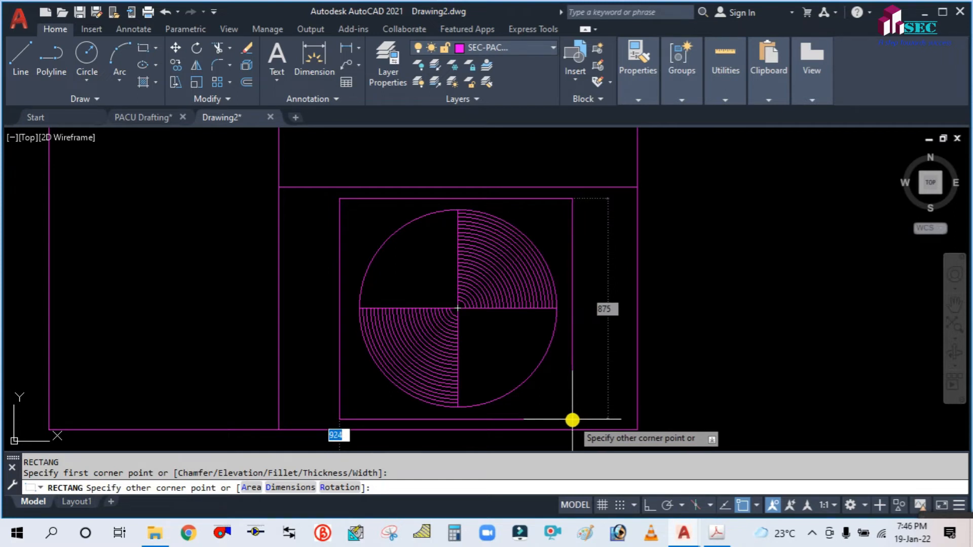
key("Escape")
scroll(542, 304, "down", 3)
middle_click_drag(619, 308, 585, 302)
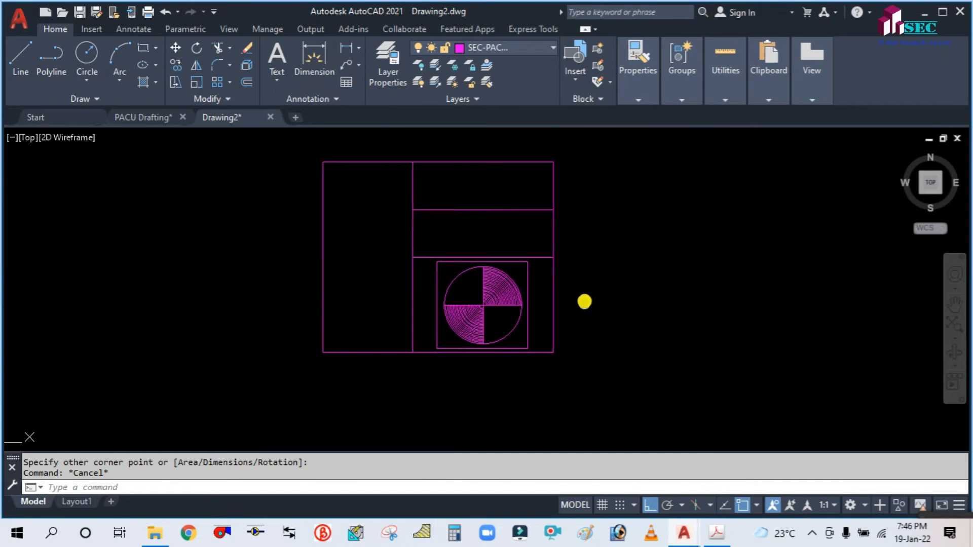
left_click(513, 211)
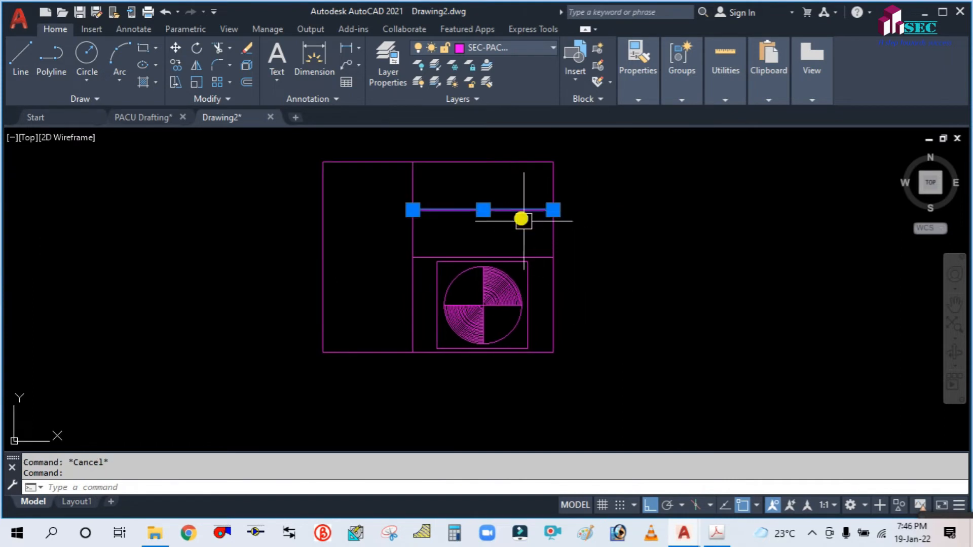
key("Escape")
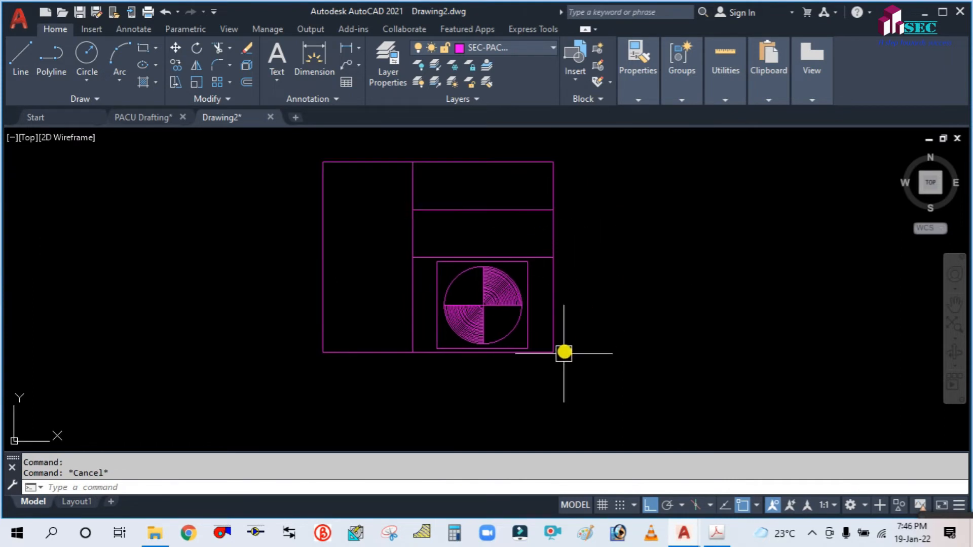
scroll(524, 313, "up", 4)
scroll(501, 282, "down", 4)
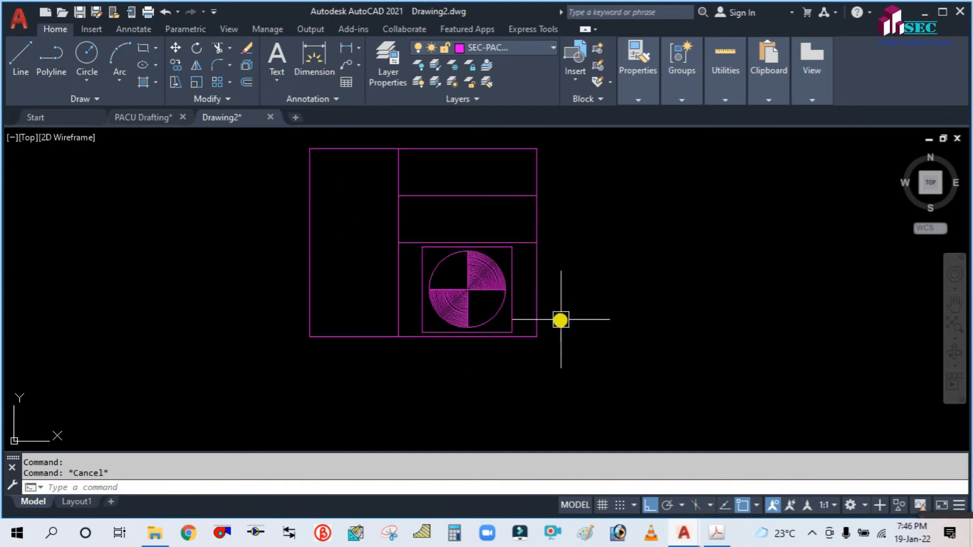
middle_click_drag(588, 297, 599, 322)
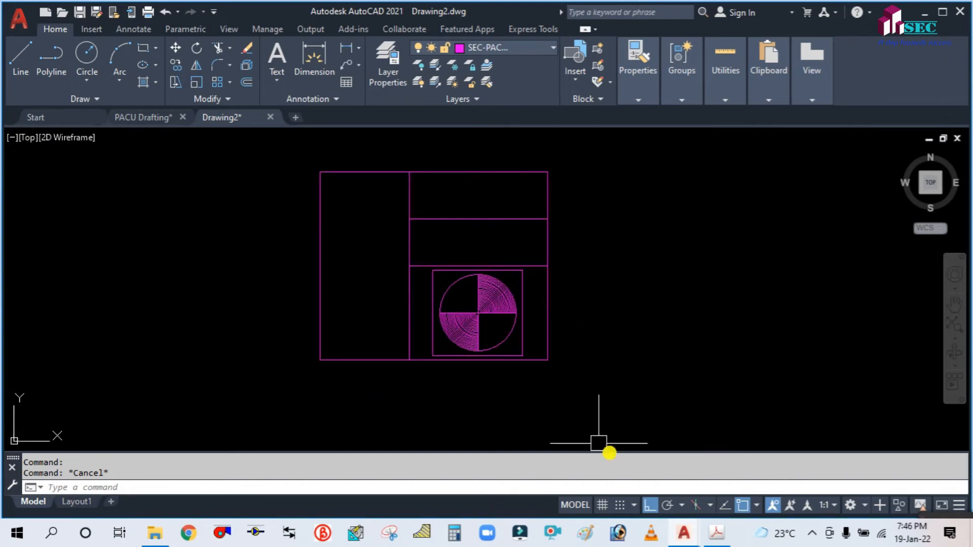
scroll(479, 302, "up", 4)
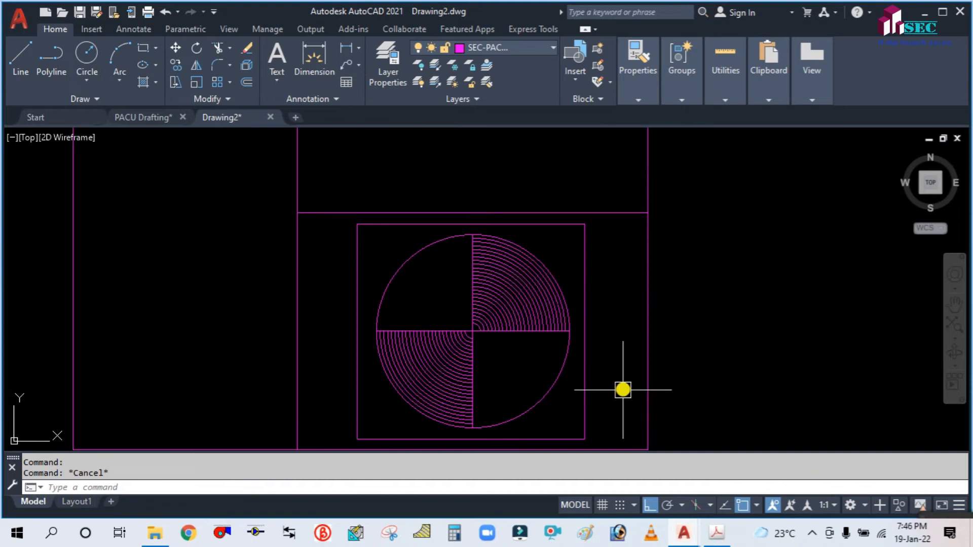
left_click(608, 391)
left_click(340, 248)
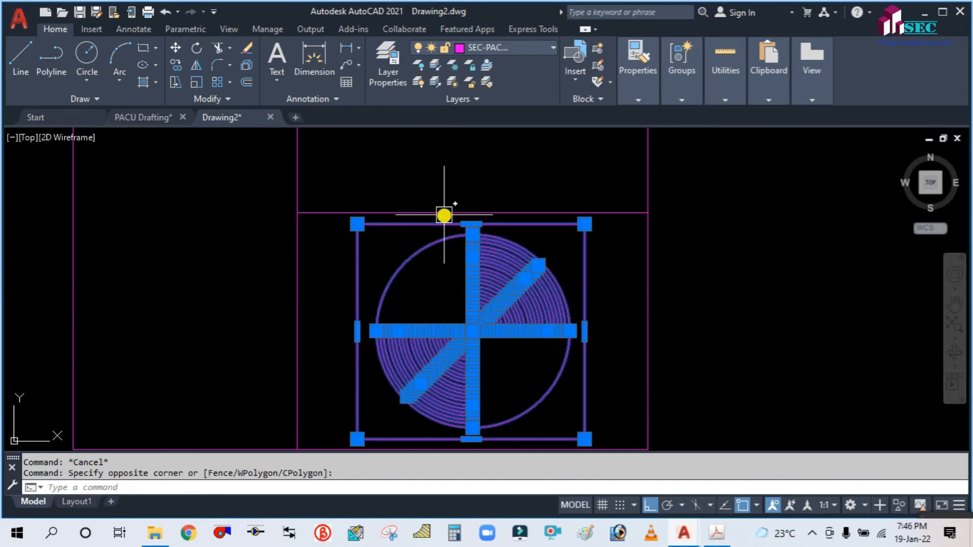
key("Escape")
- Change the colour of the lower condenser fan and its rectangular frame from ByLayer to red, and clear the selection
scroll(569, 271, "down", 3)
scroll(575, 291, "up", 3)
left_click(569, 317)
scroll(459, 235, "down", 4)
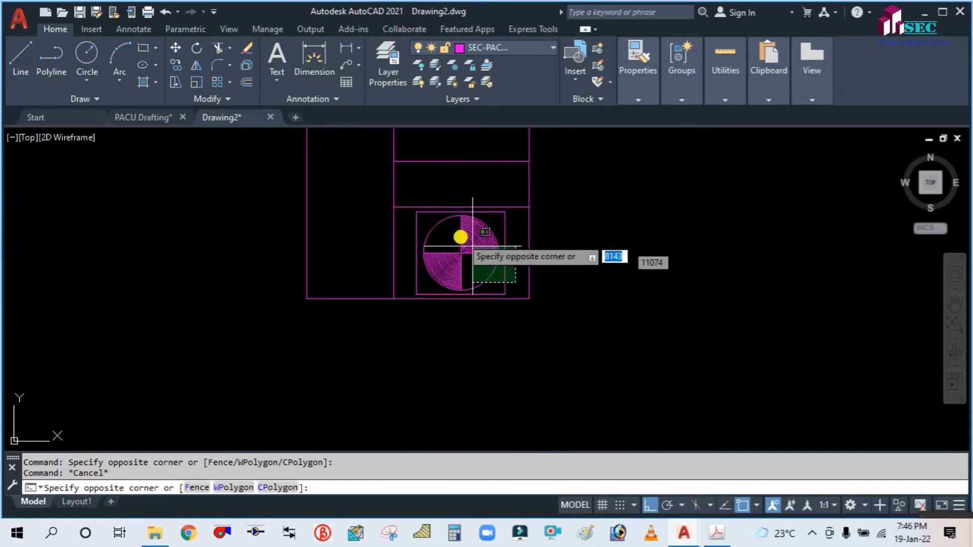
scroll(432, 213, "up", 4)
left_click(380, 209)
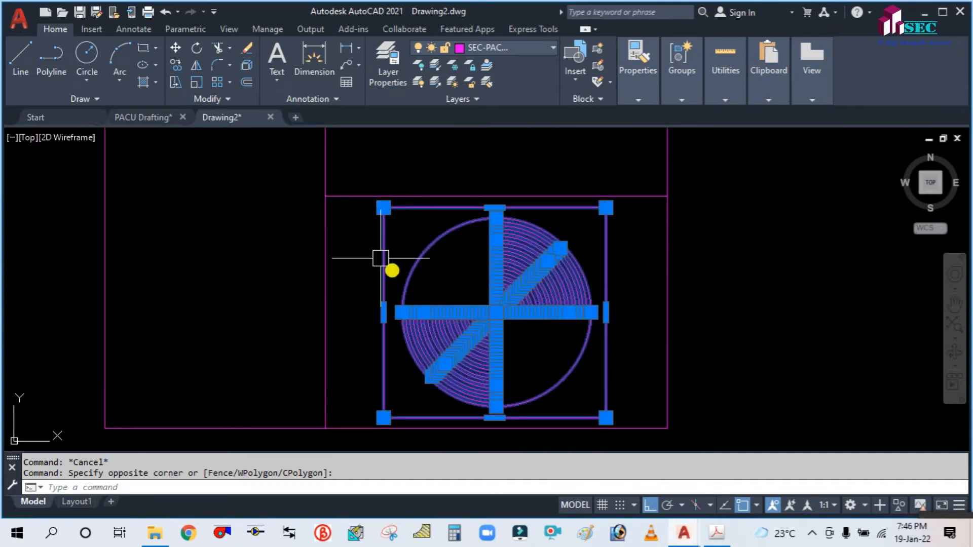
mouse_move(623, 103)
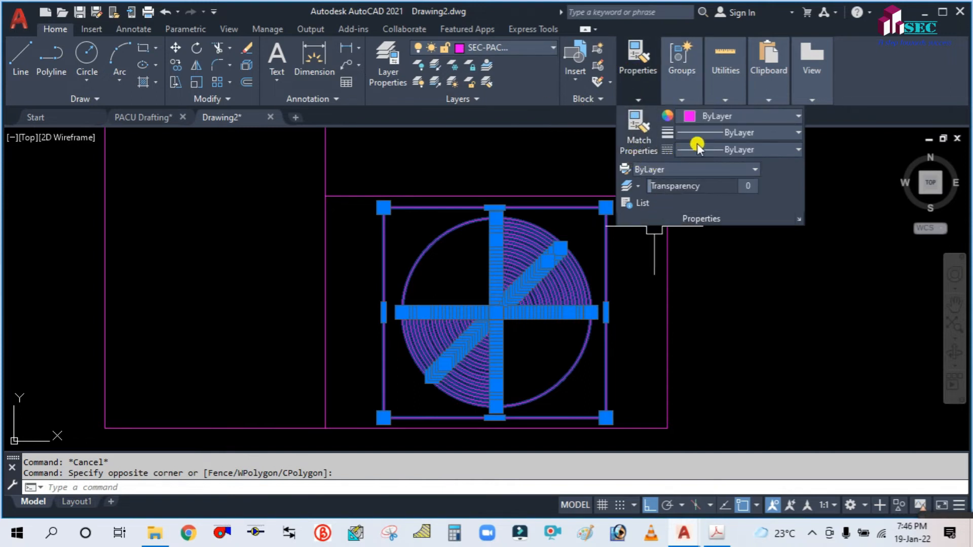
left_click(691, 113)
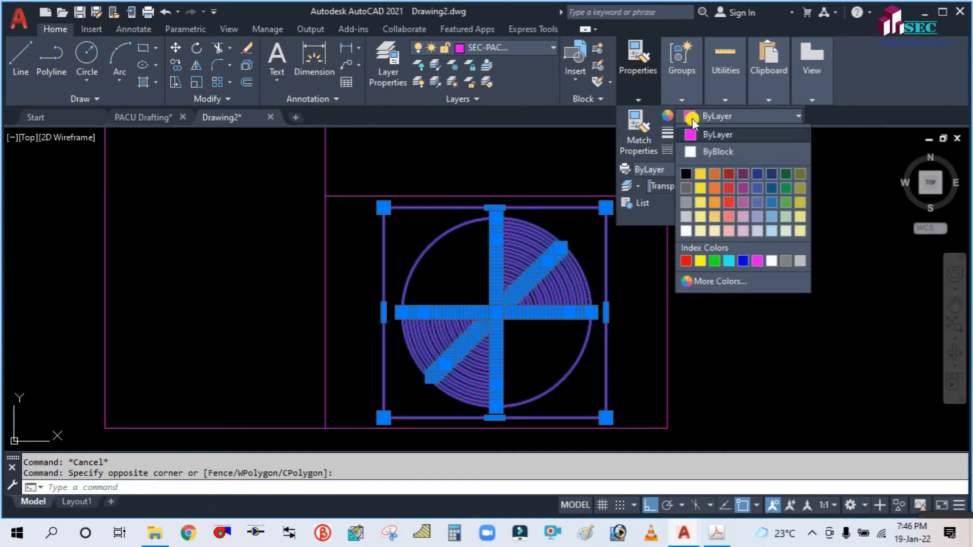
left_click(689, 260)
key("Escape")
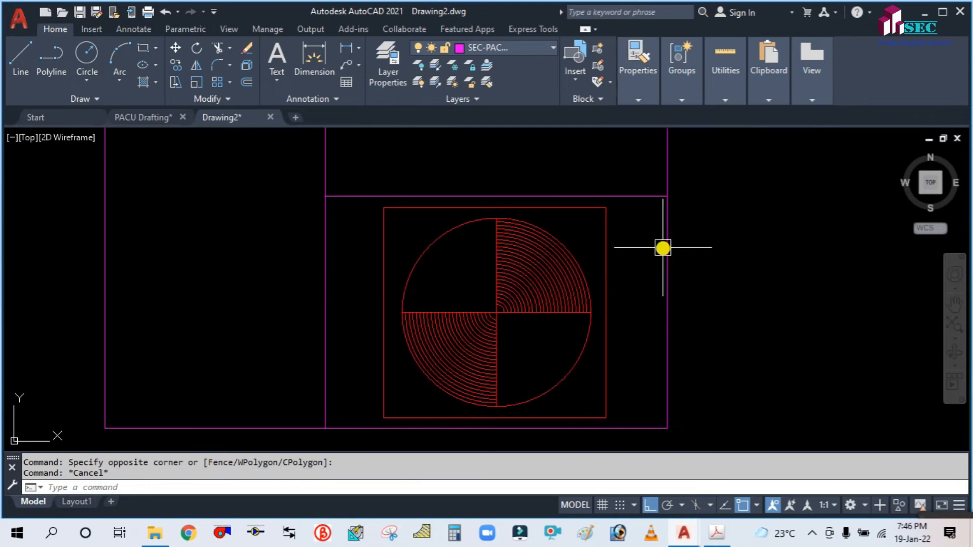
scroll(663, 248, "down", 5)
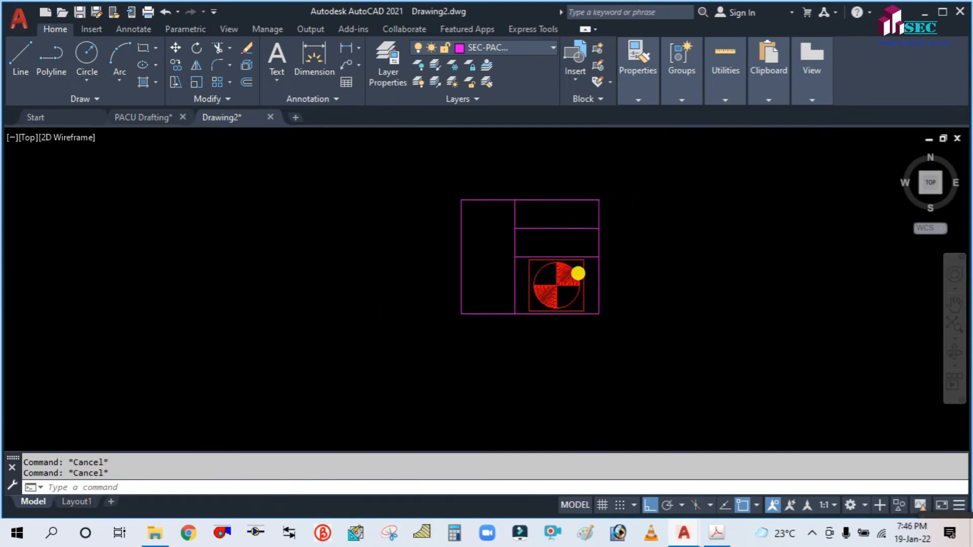
- Fillet the upper-right corner of the red square around the fan circle with a radius of 50
scroll(578, 274, "up", 6)
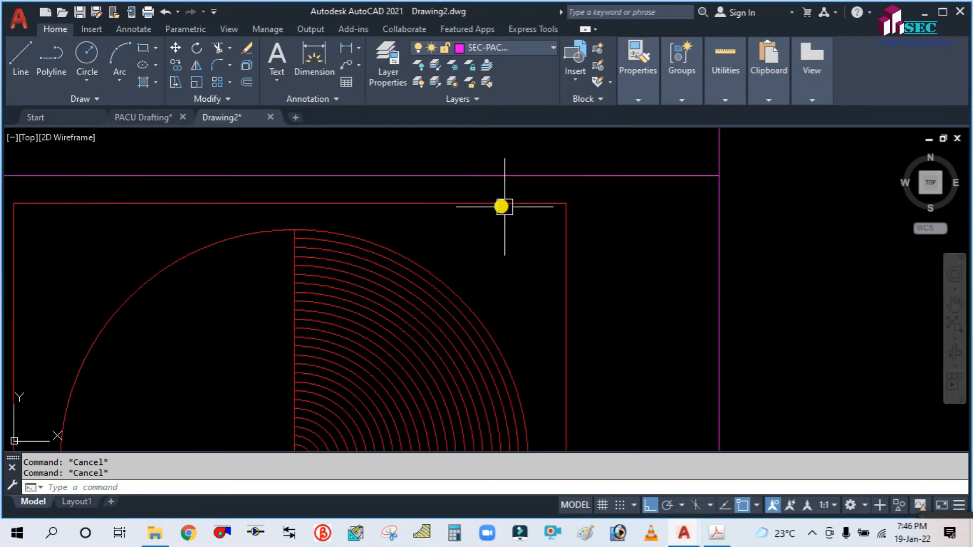
scroll(540, 211, "up", 4)
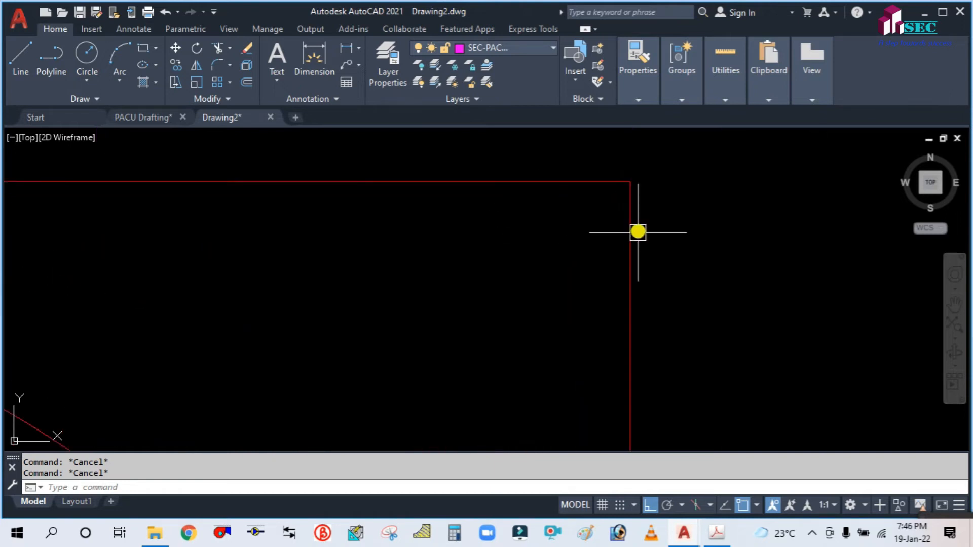
scroll(595, 182, "down", 2)
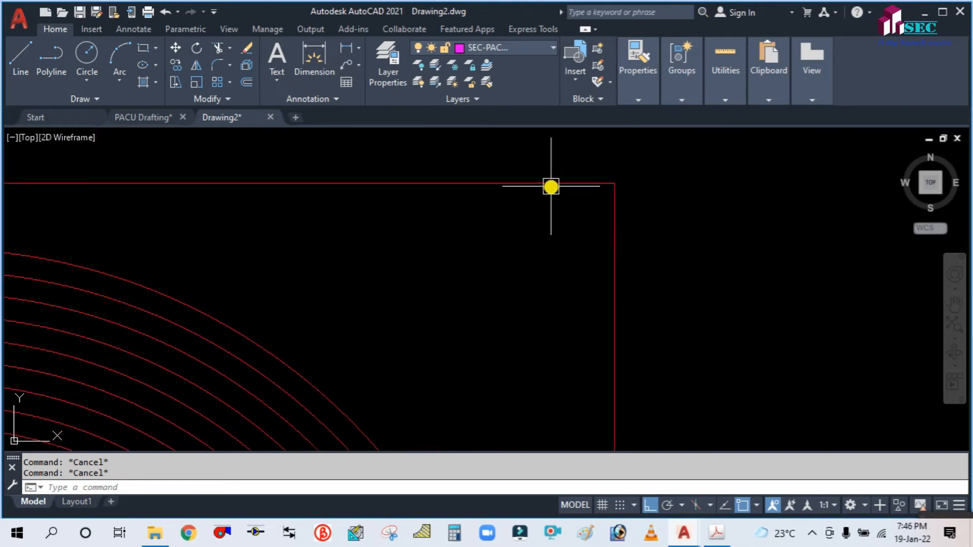
scroll(595, 183, "down", 2)
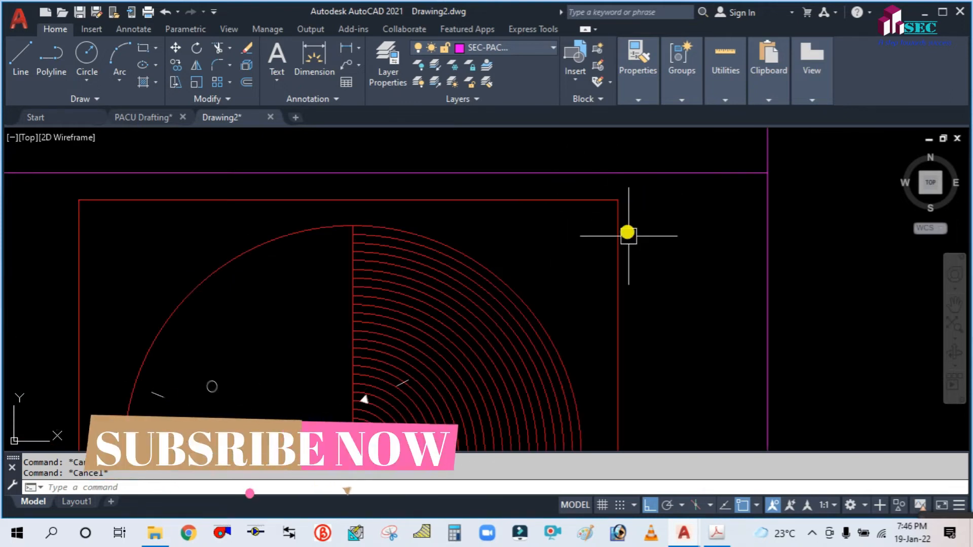
middle_click_drag(644, 252, 715, 221)
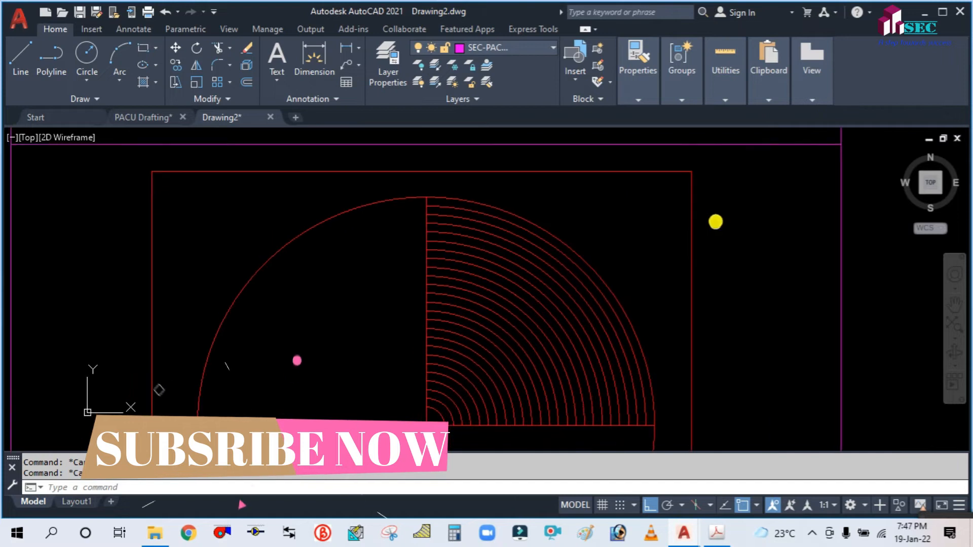
scroll(701, 197, "down", 2)
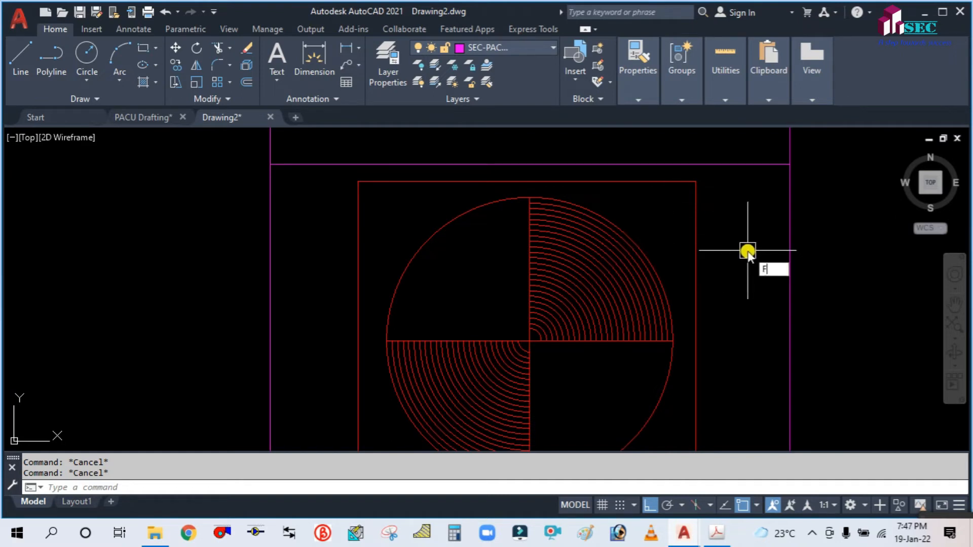
key("Return")
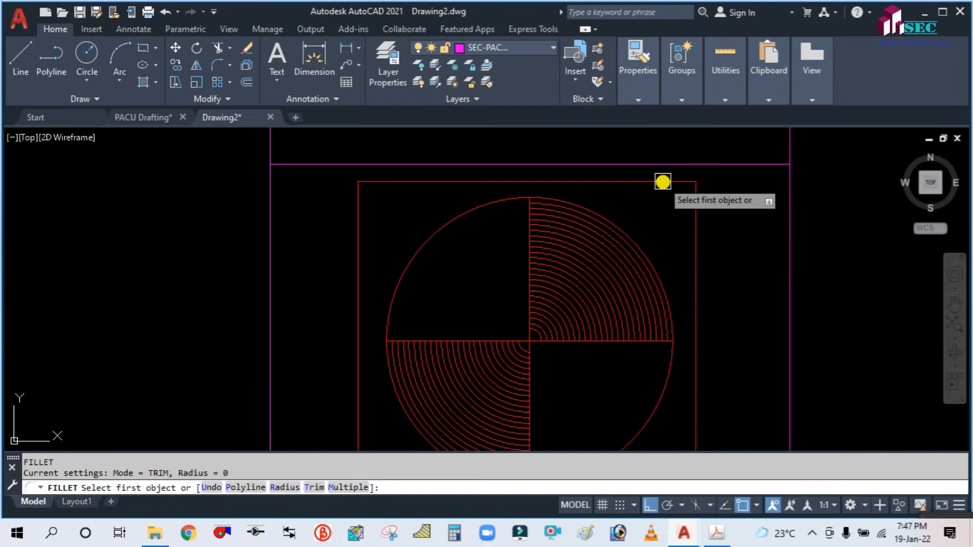
key("Return")
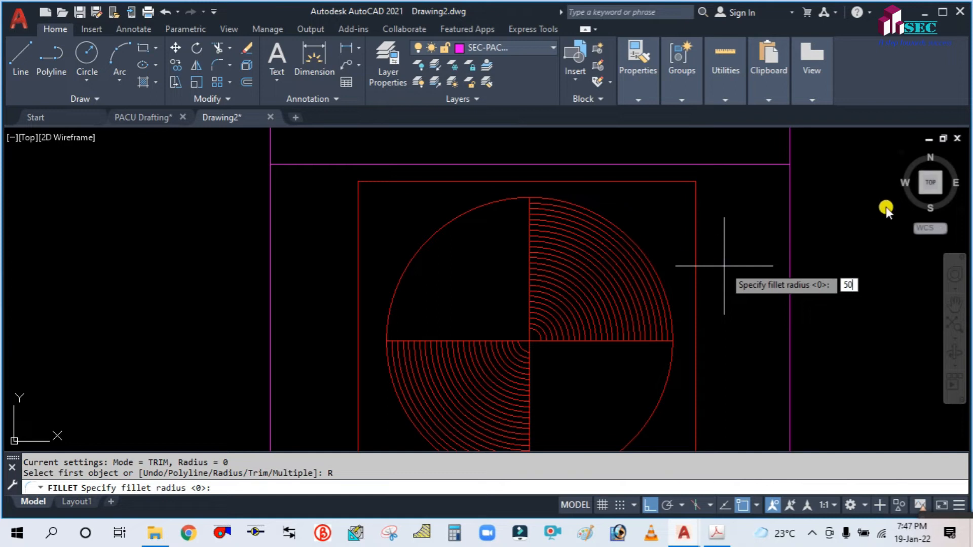
key("Return")
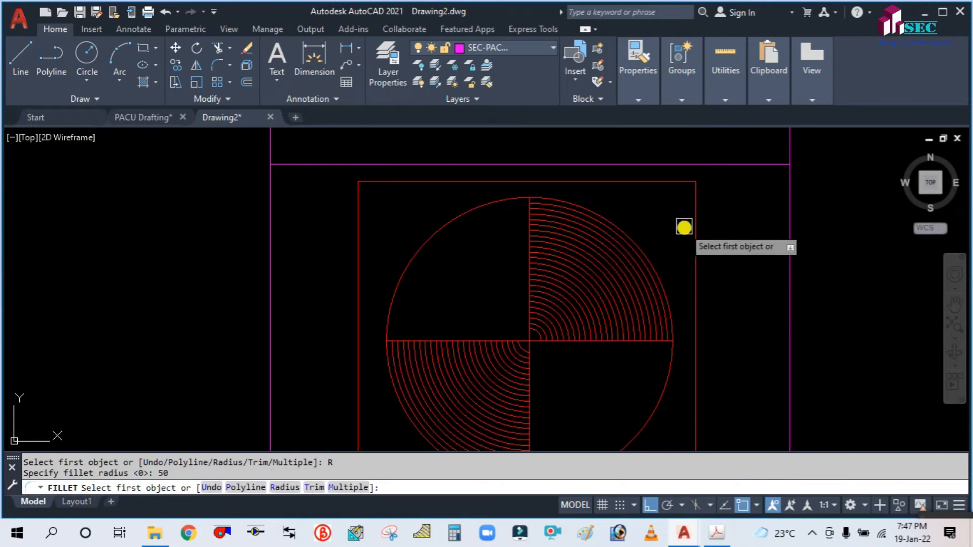
left_click(682, 184)
left_click(696, 213)
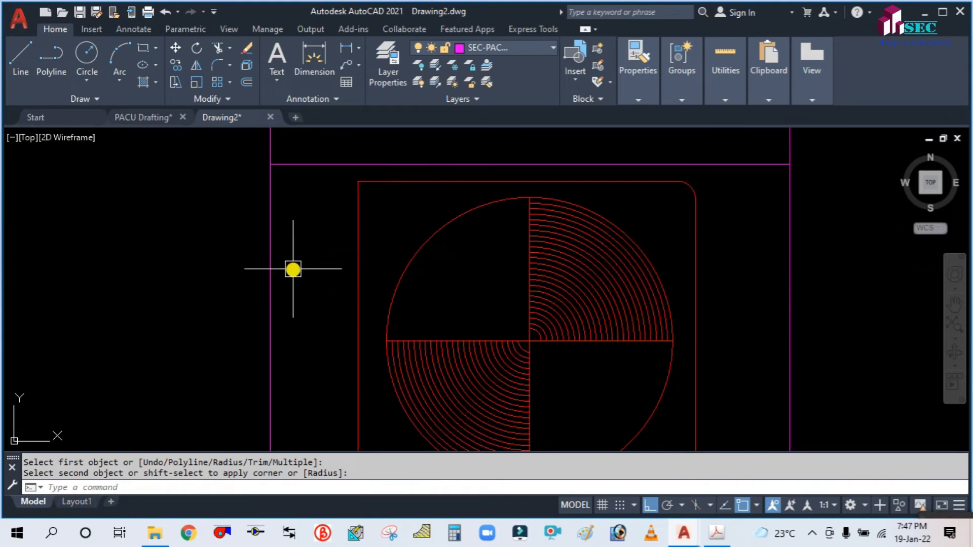
- Fillet the upper-left, lower-left and lower-right corners of the red square with the same radius of 50
key("Return")
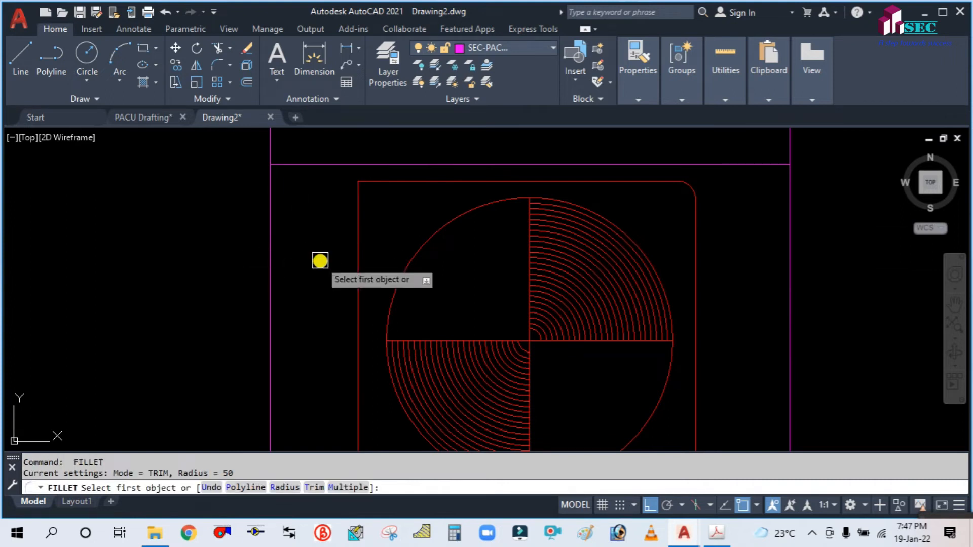
left_click(359, 212)
left_click(378, 182)
scroll(415, 200, "down", 2)
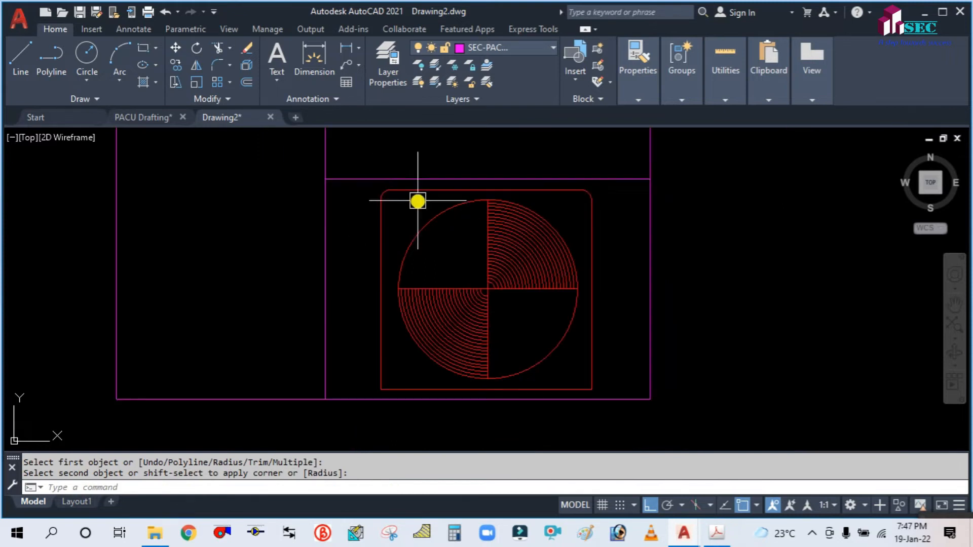
key("Return")
left_click(382, 363)
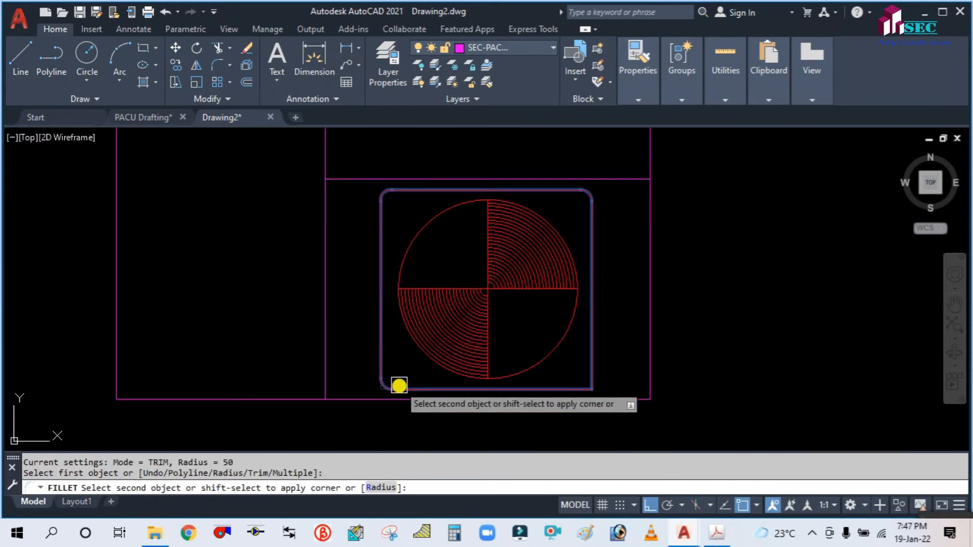
left_click(400, 389)
key("Return")
left_click(578, 390)
left_click(590, 363)
key("Return")
key("Escape")
scroll(601, 388, "up", 4)
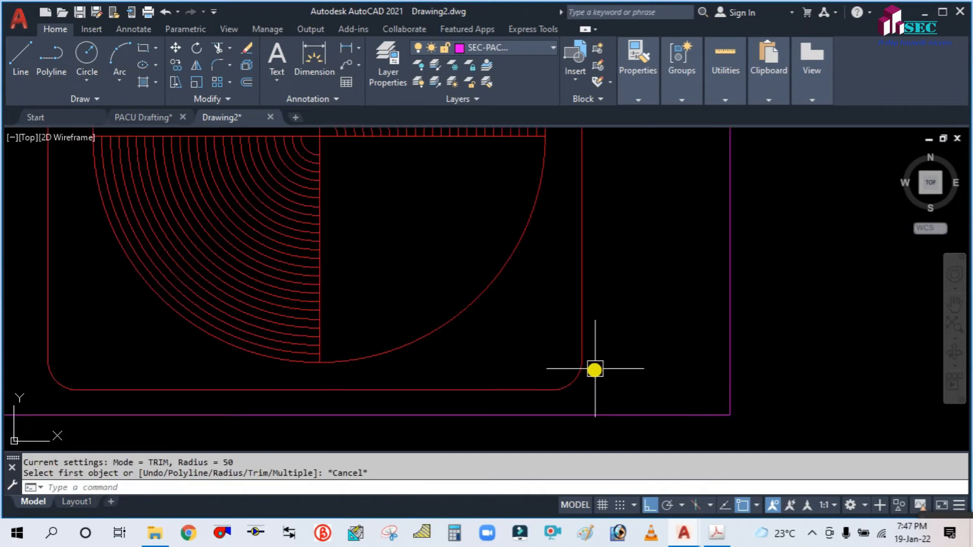
- Draw a small circle of about 14 radius at the arc centre of the square's upper-right rounded corner
scroll(598, 332, "down", 5)
scroll(598, 226, "up", 5)
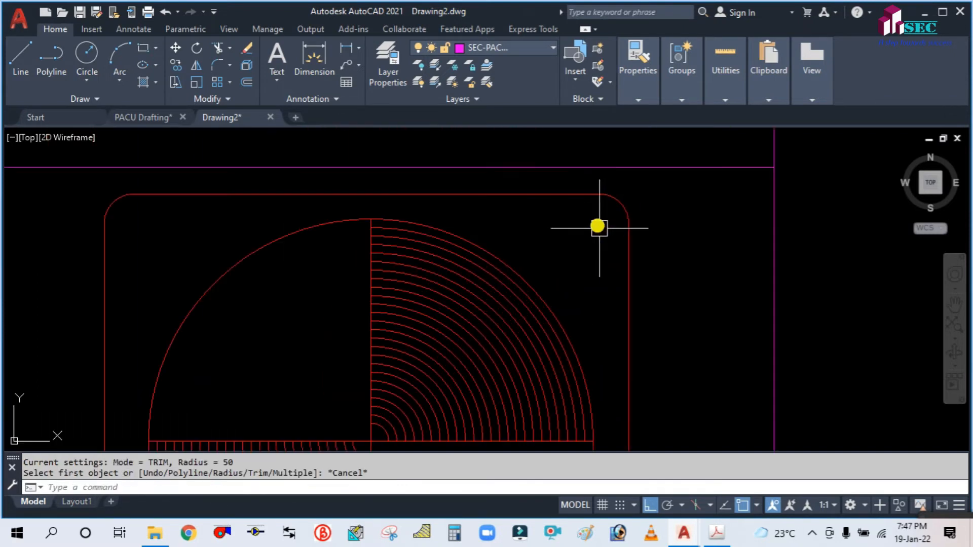
key("Escape")
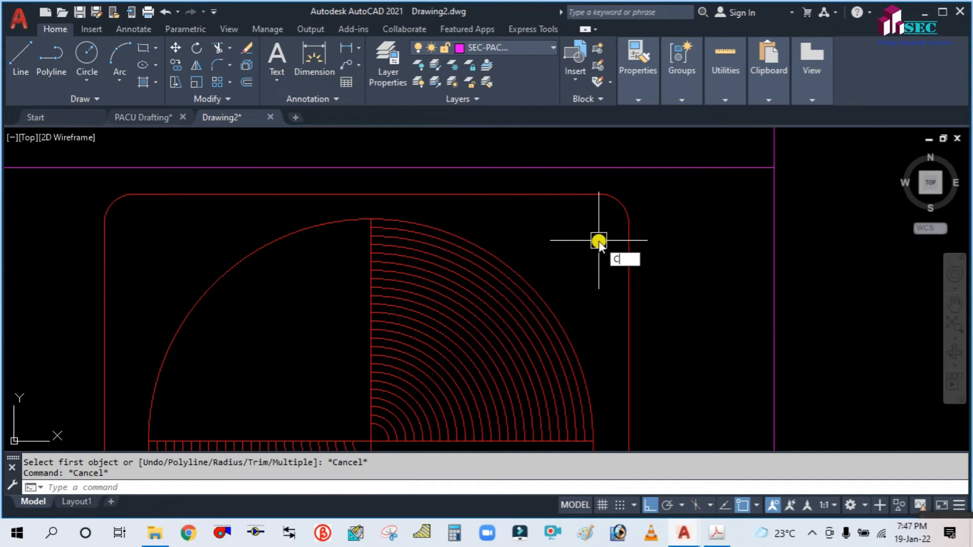
key("Return")
left_click(601, 223)
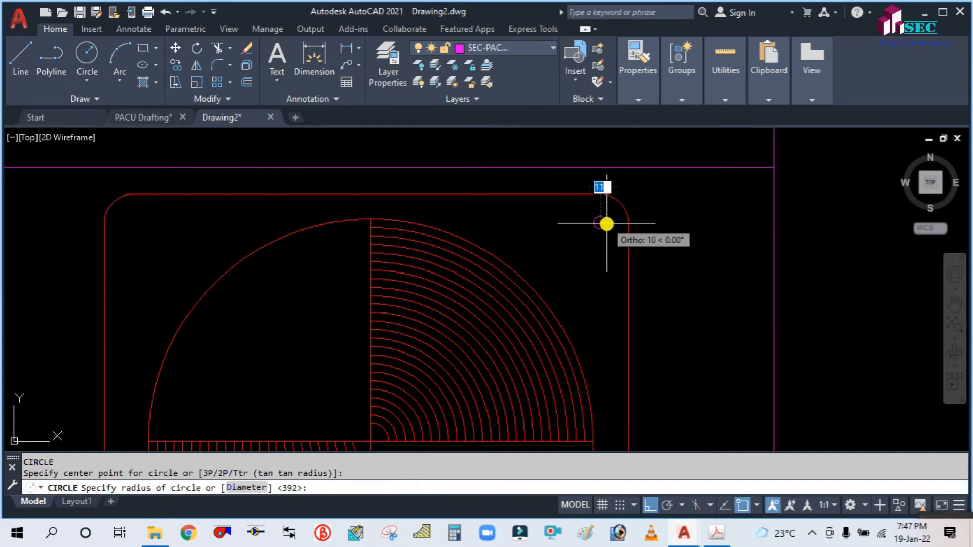
key("Escape")
scroll(619, 230, "down", 5)
scroll(635, 260, "up", 4)
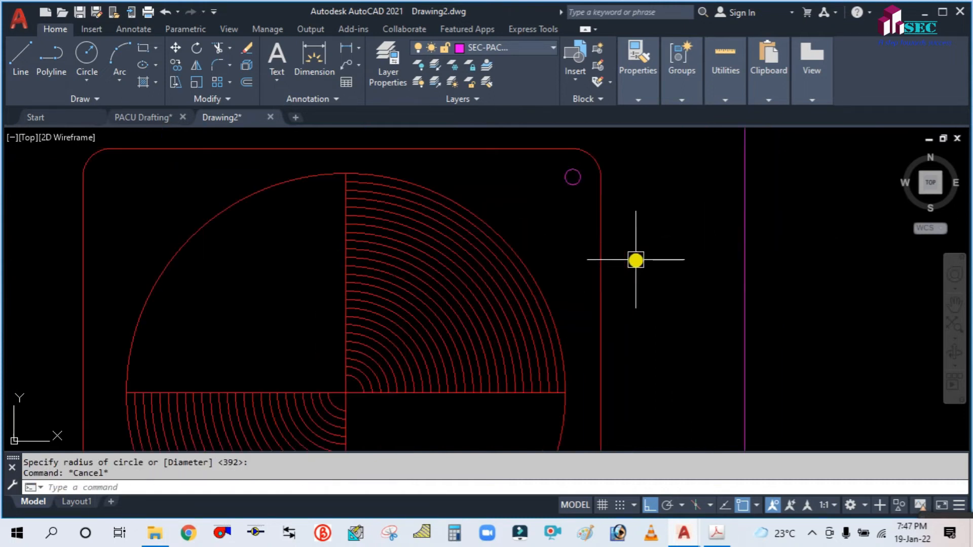
- Draw a second small circle at the arc centre of the square's lower-right rounded corner
scroll(626, 217, "down", 4)
scroll(621, 305, "down", 3)
scroll(609, 327, "up", 2)
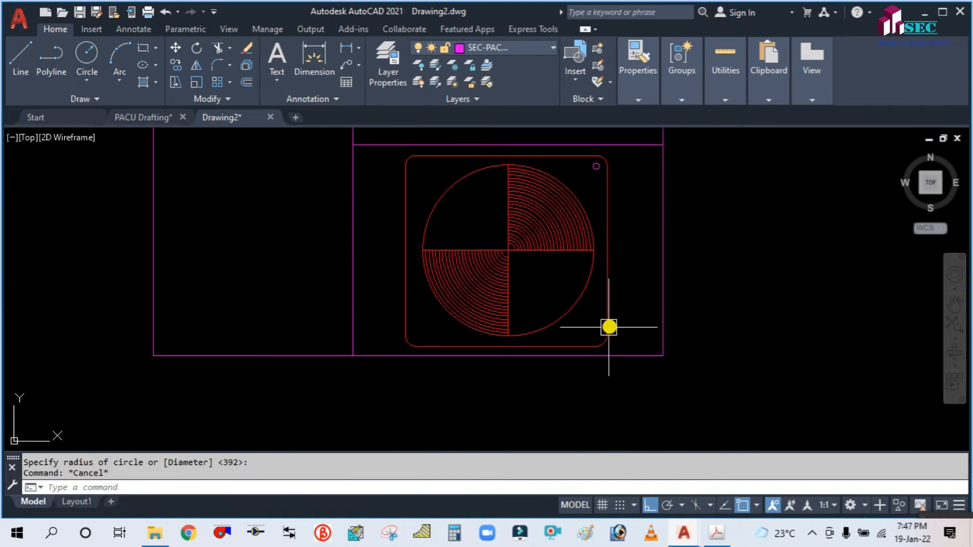
key("Return")
scroll(593, 332, "up", 3)
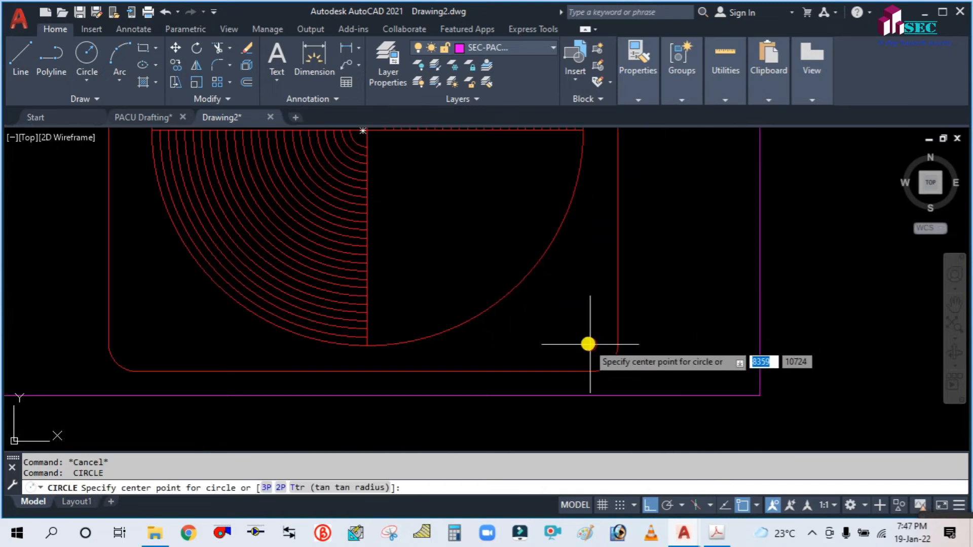
left_click(590, 344)
left_click(600, 350)
scroll(639, 337, "down", 4)
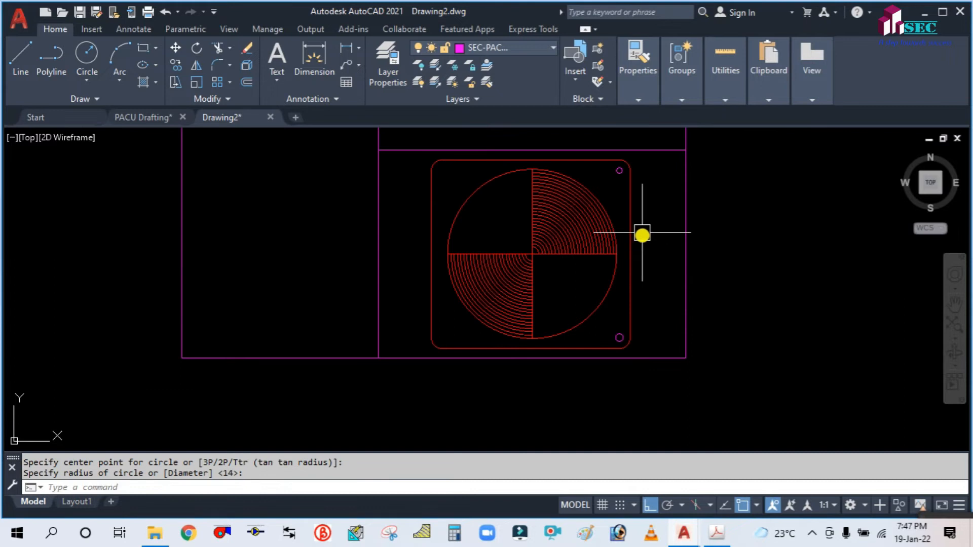
scroll(616, 147, "up", 4)
scroll(301, 197, "down", 4)
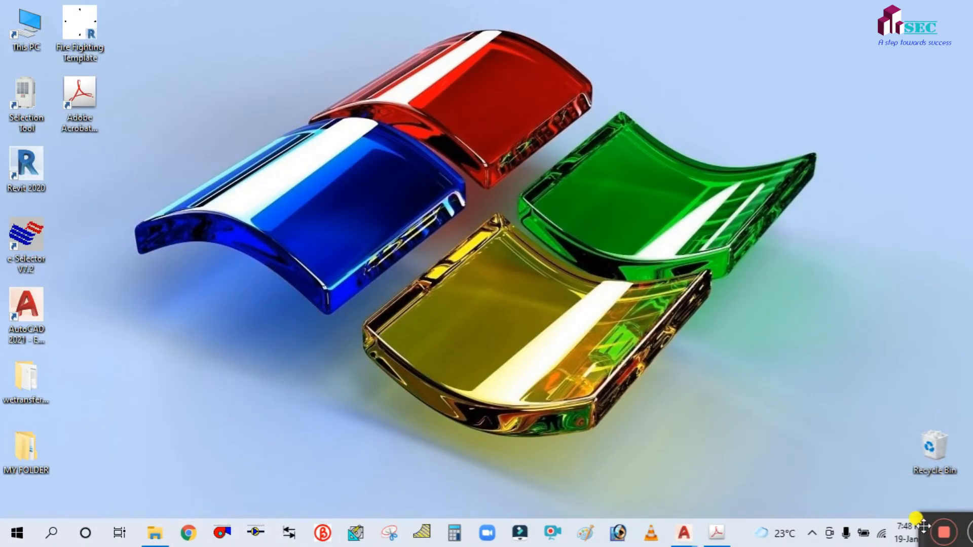
left_click_drag(923, 526, 865, 511)
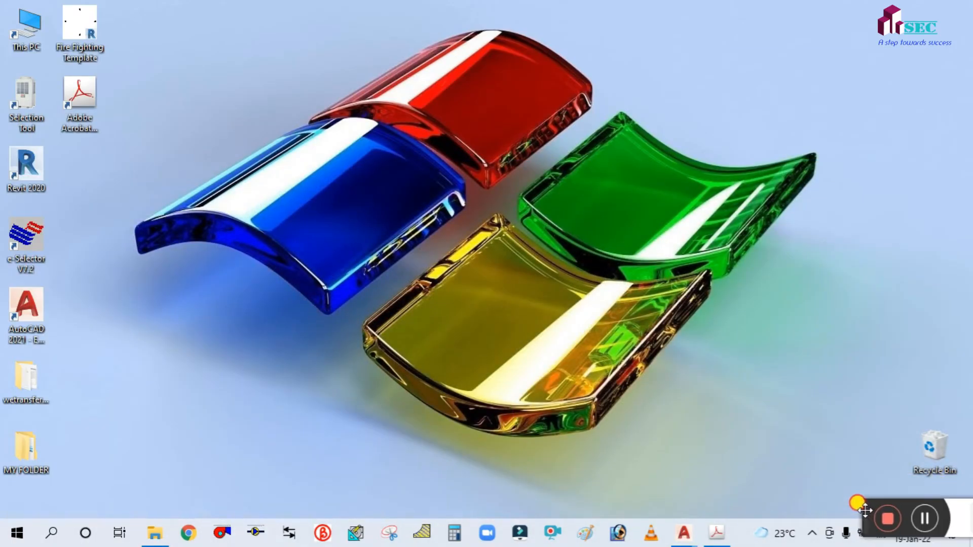
left_click(919, 511)
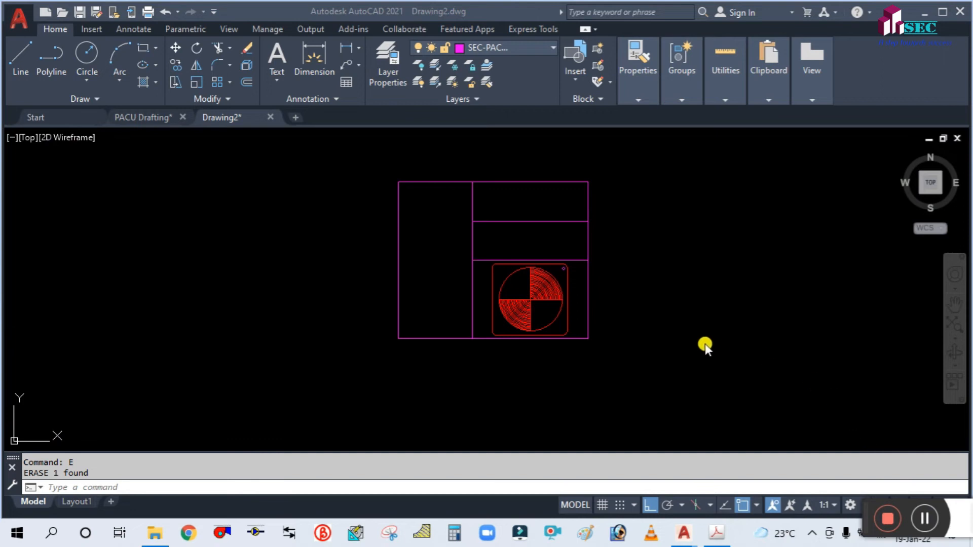
- Match the properties of the red rounded square onto the small magenta circle in its upper-right corner
scroll(543, 278, "up", 4)
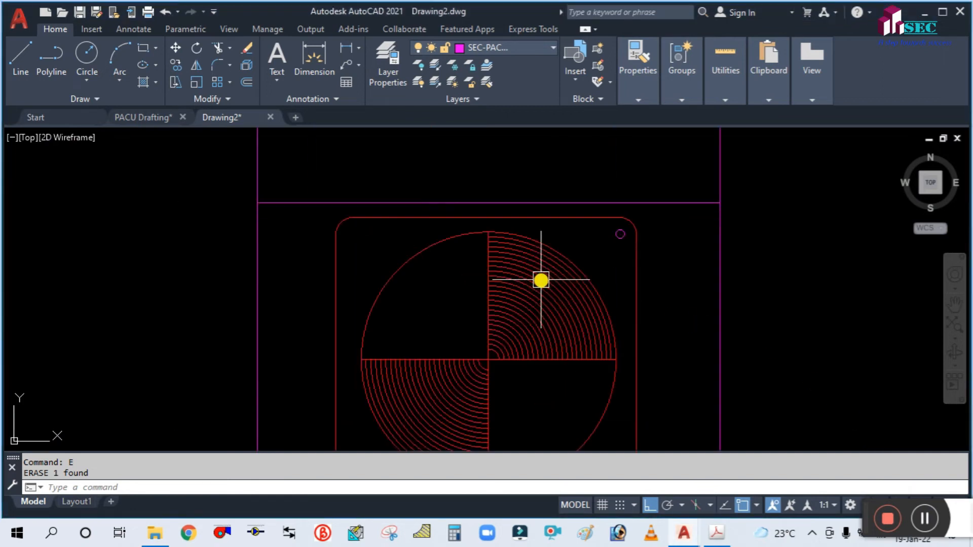
type("MA")
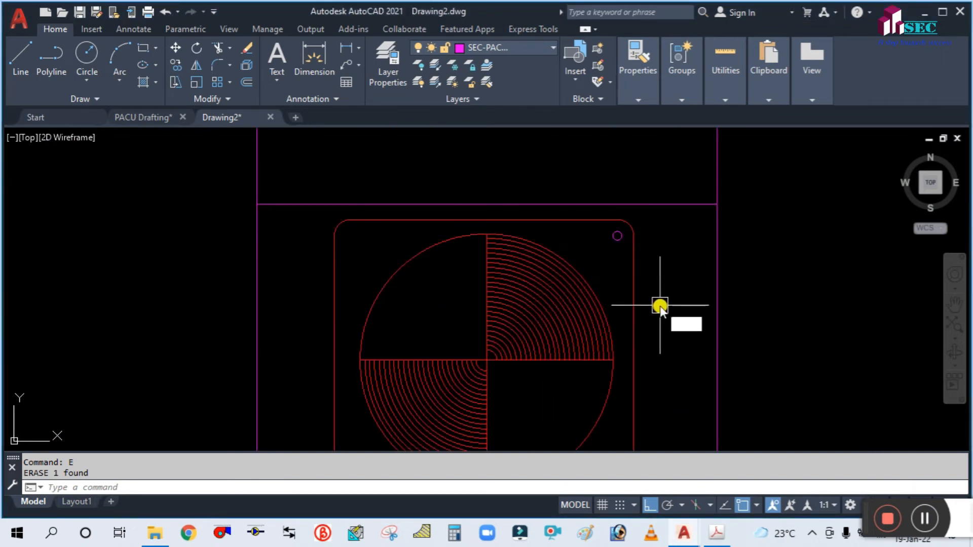
key("Return")
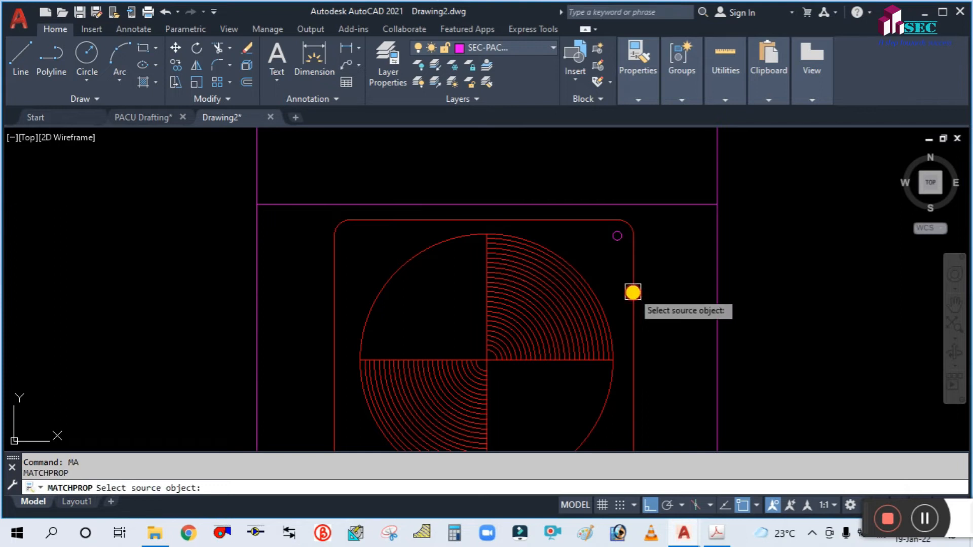
left_click(632, 289)
key("Escape")
scroll(628, 287, "up", 2)
scroll(626, 287, "down", 4)
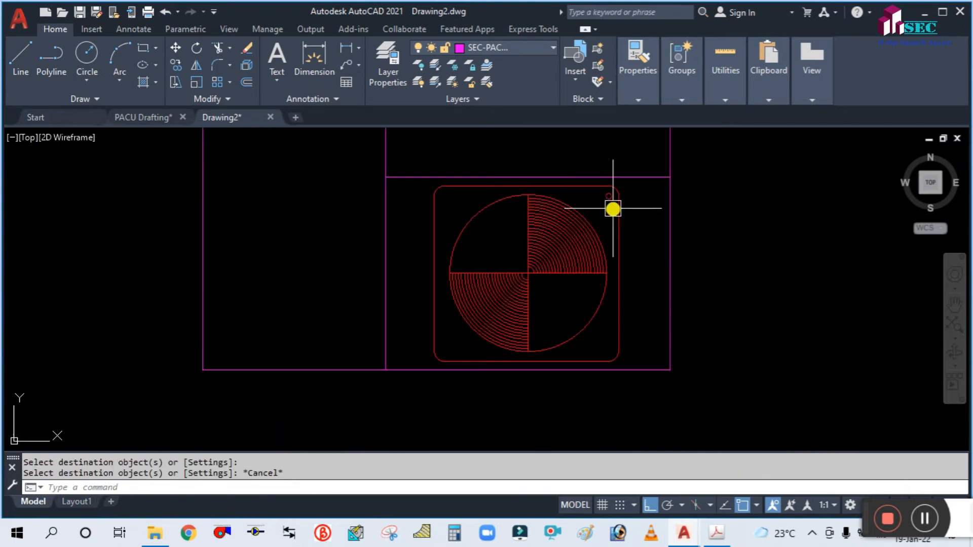
- Copy the small red circle from its centre to the arc centre of the square's upper-left rounded corner
type("CO")
key("Return")
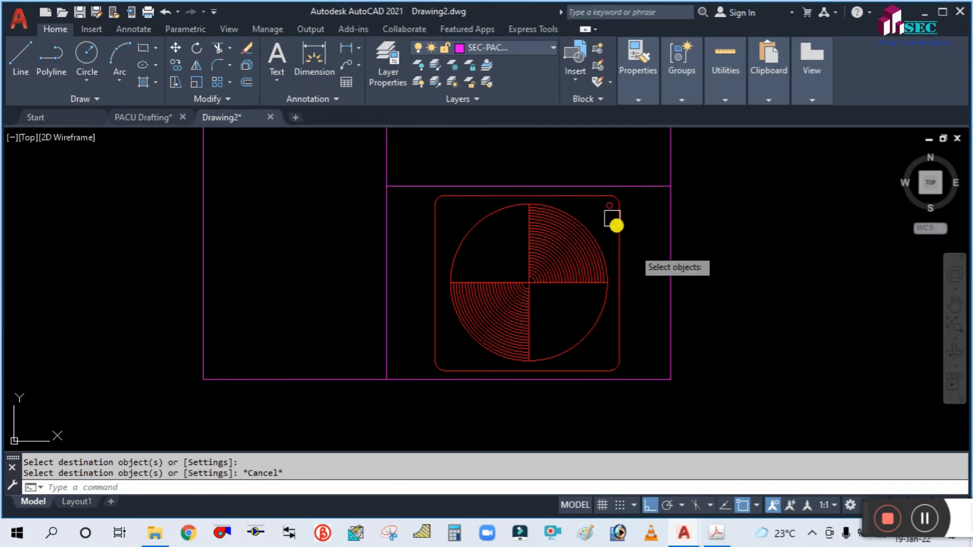
scroll(615, 223, "up", 6)
left_click(612, 228)
key("Return")
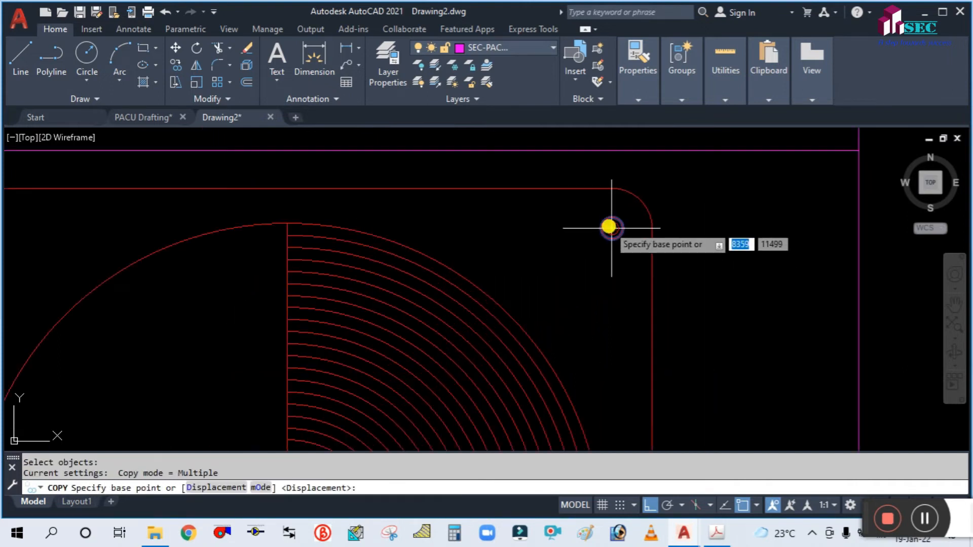
left_click(612, 227)
scroll(583, 214, "down", 5)
scroll(546, 227, "up", 5)
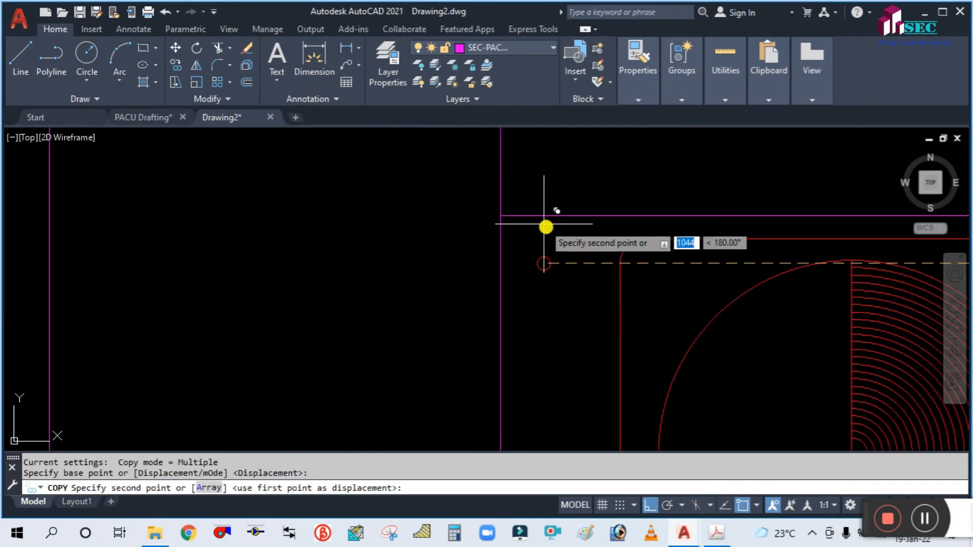
left_click(647, 265)
- Place further copies of the small circle in the square's lower-left and lower-right rounded corners and end the copying
scroll(495, 211, "down", 5)
scroll(510, 310, "up", 5)
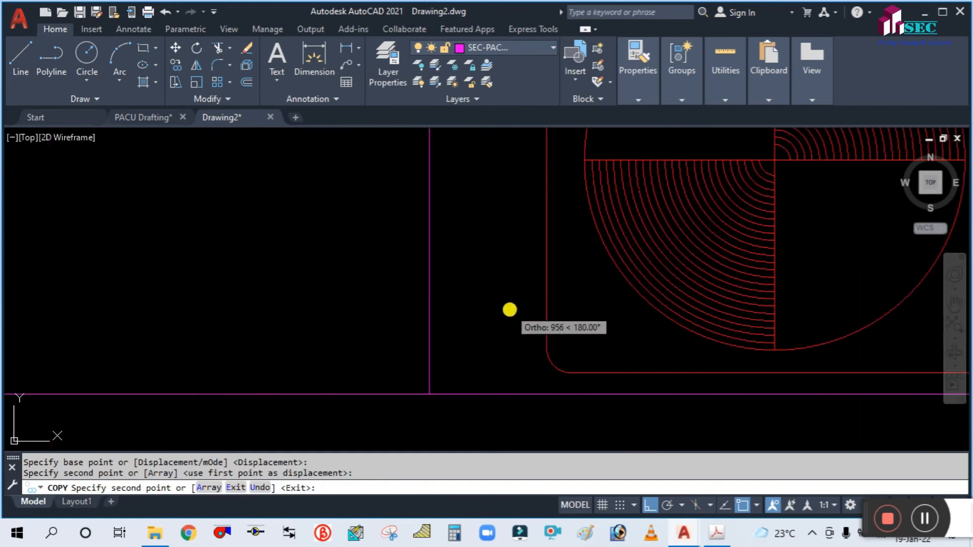
left_click(573, 350)
scroll(462, 337, "down", 5)
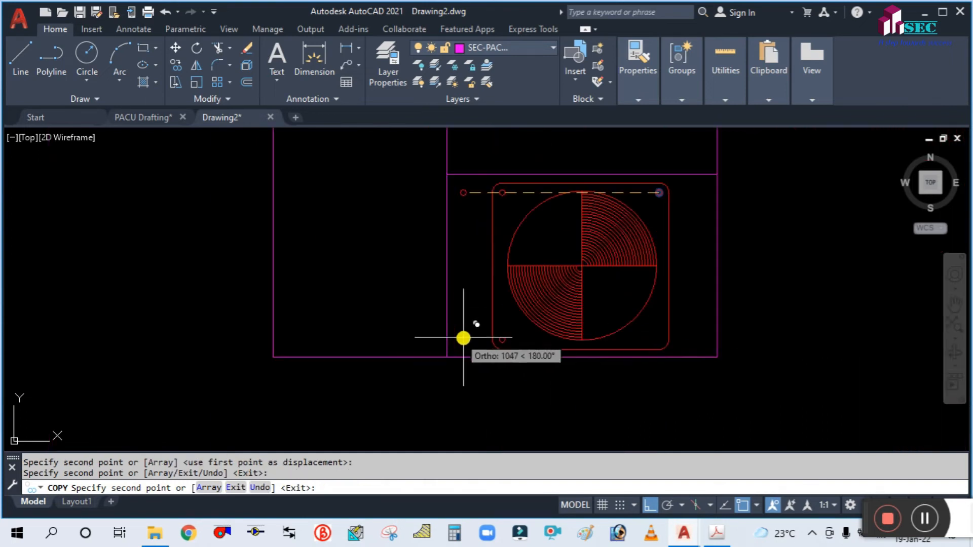
scroll(658, 340, "up", 5)
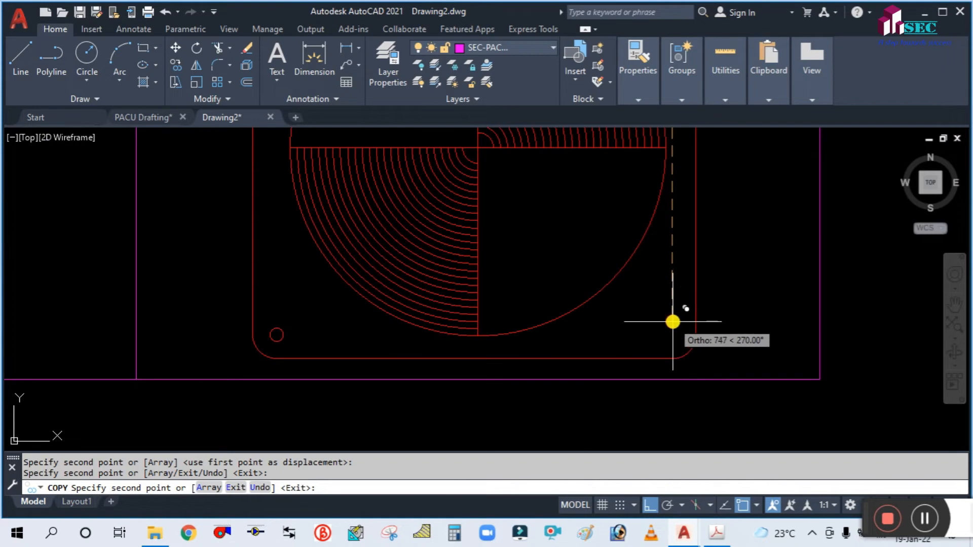
key("Escape")
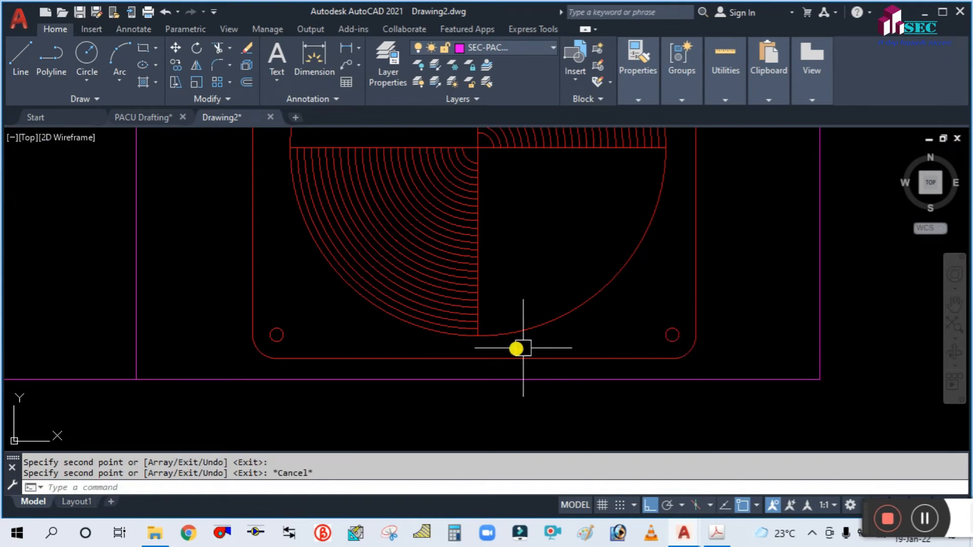
- Check the condenser fan layout in the top view of PACU.pdf in Adobe Acrobat and return to the AutoCAD drawing
scroll(507, 349, "down", 5)
scroll(485, 318, "up", 3)
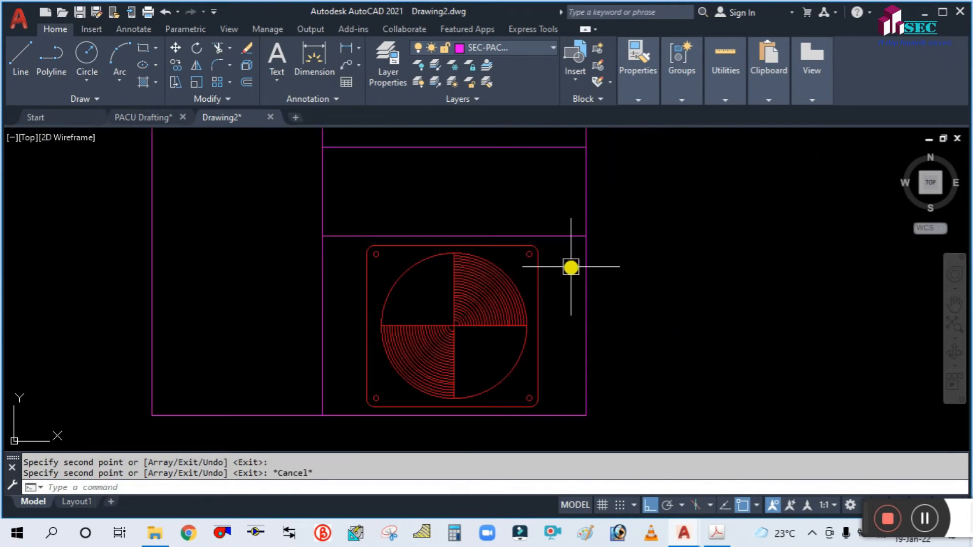
left_click(721, 538)
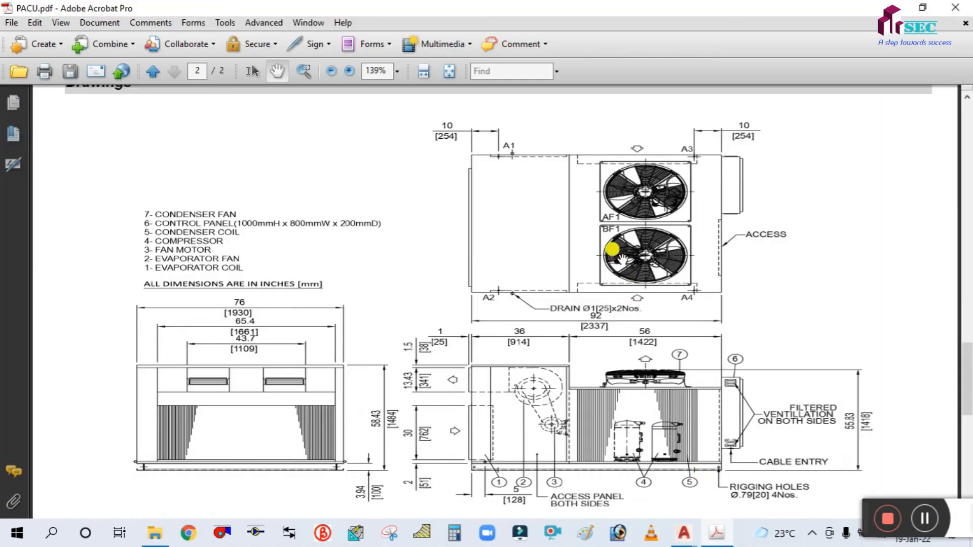
left_click(721, 535)
scroll(569, 294, "down", 3)
scroll(555, 320, "up", 3)
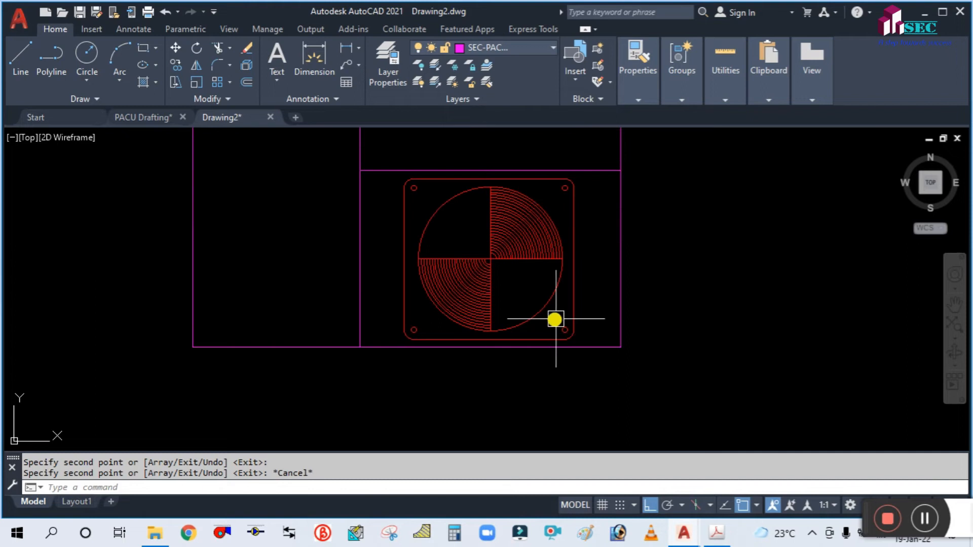
middle_click_drag(577, 296, 606, 369)
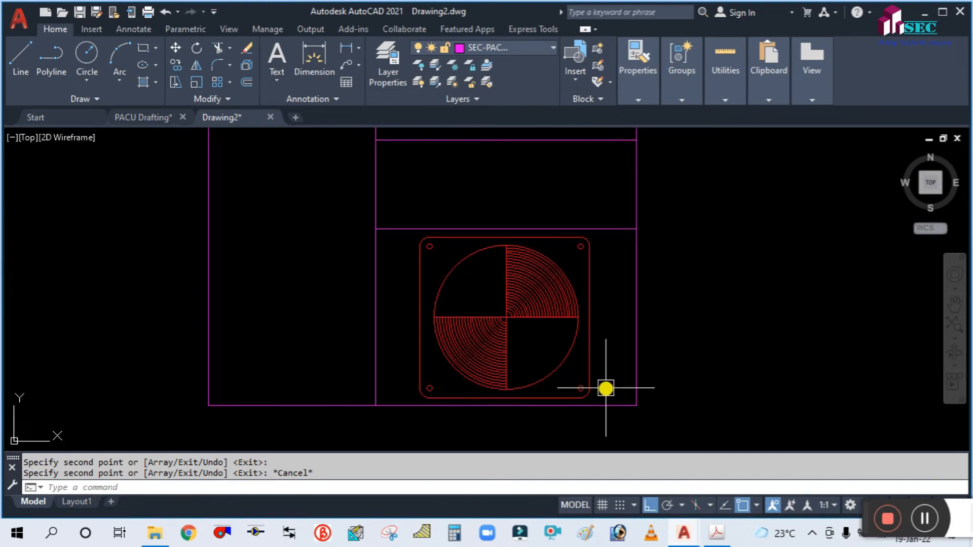
scroll(605, 389, "up", 2)
scroll(518, 295, "down", 2)
scroll(406, 215, "up", 4)
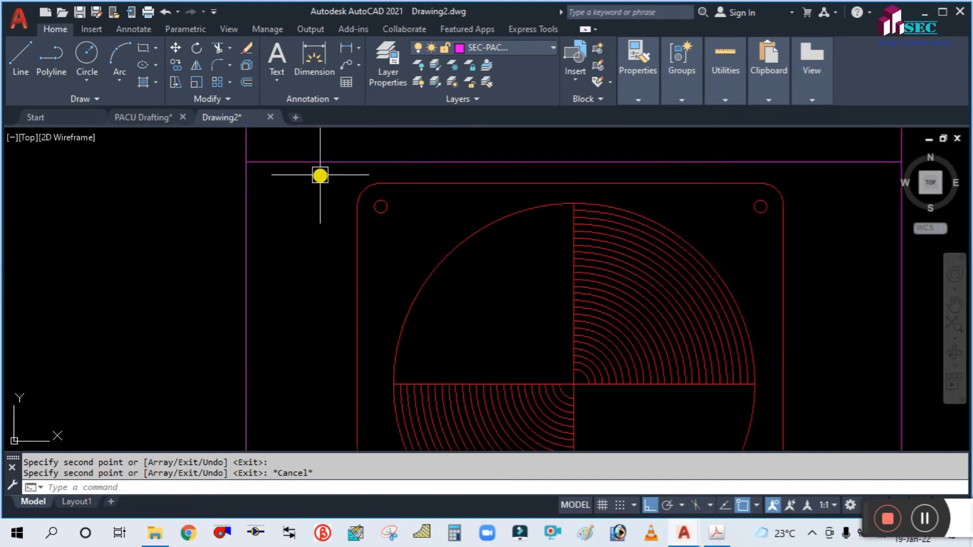
left_click(320, 175)
scroll(377, 188, "down", 4)
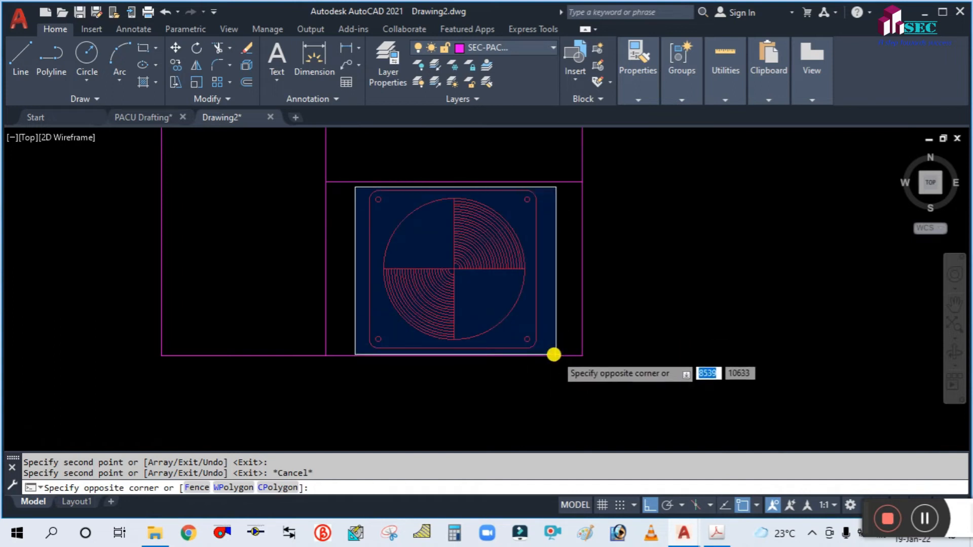
scroll(555, 350, "up", 2)
left_click(534, 351)
scroll(583, 403, "down", 2)
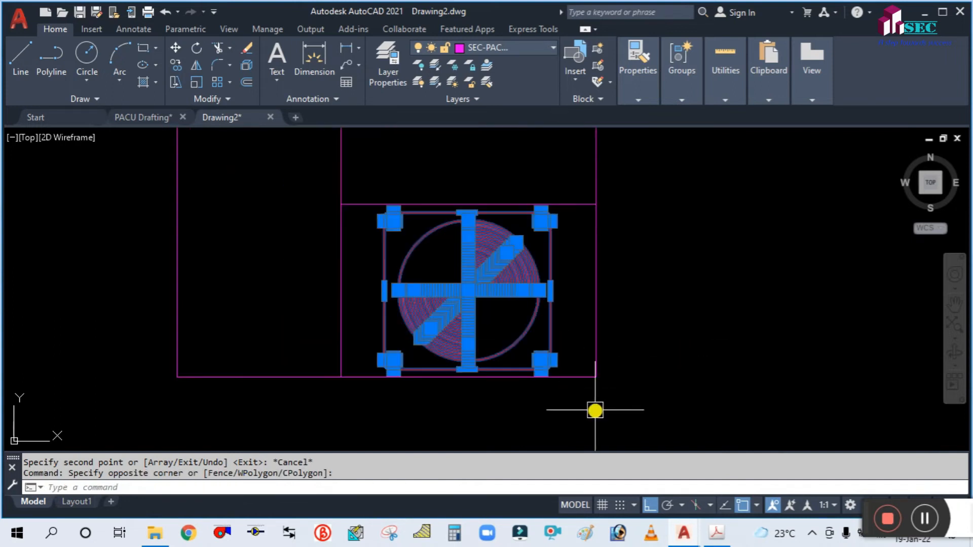
key("Escape")
key("Escape")
- Copy the complete fan with its frame from the midpoint of the lower compartment's left edge to the left end of the upper compartment's middle line
type("co")
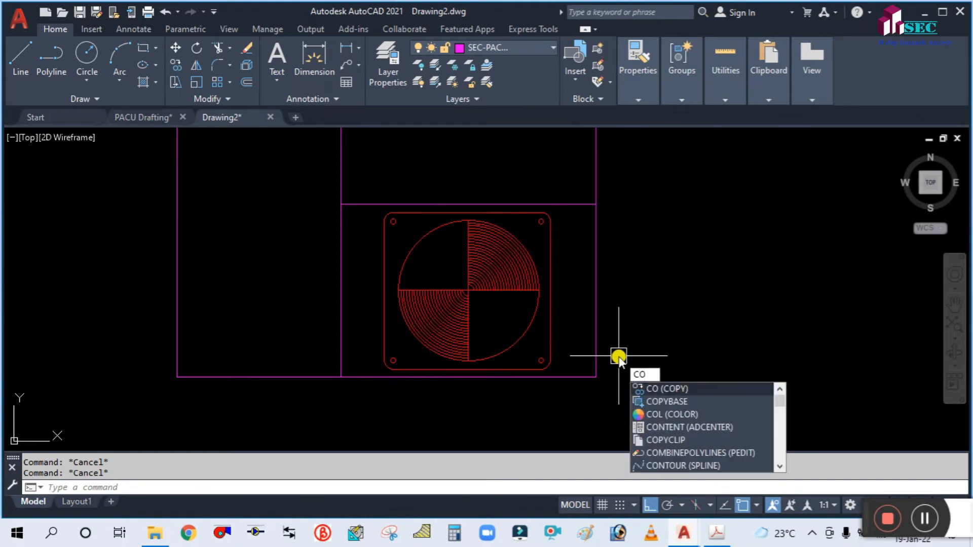
key("Return")
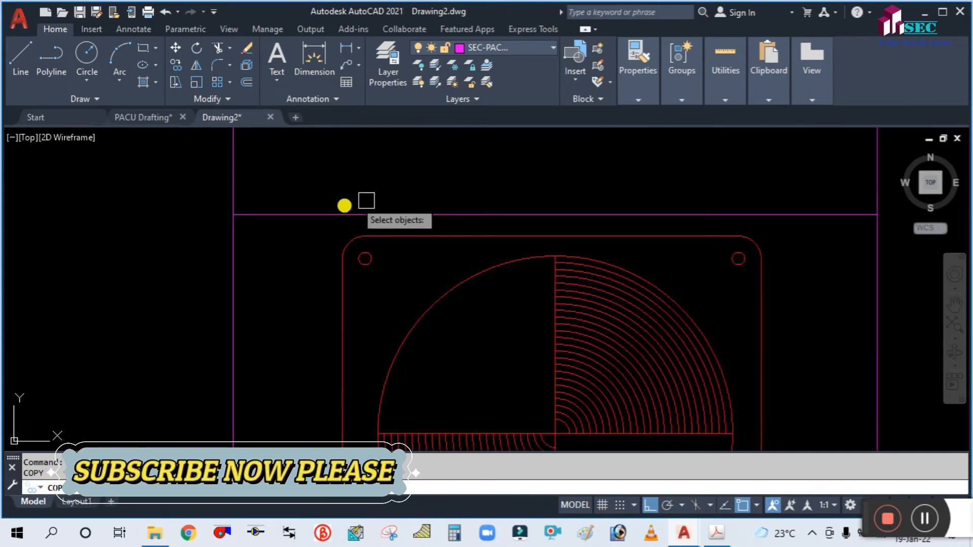
scroll(400, 195, "up", 4)
left_click(313, 227)
scroll(485, 317, "down", 6)
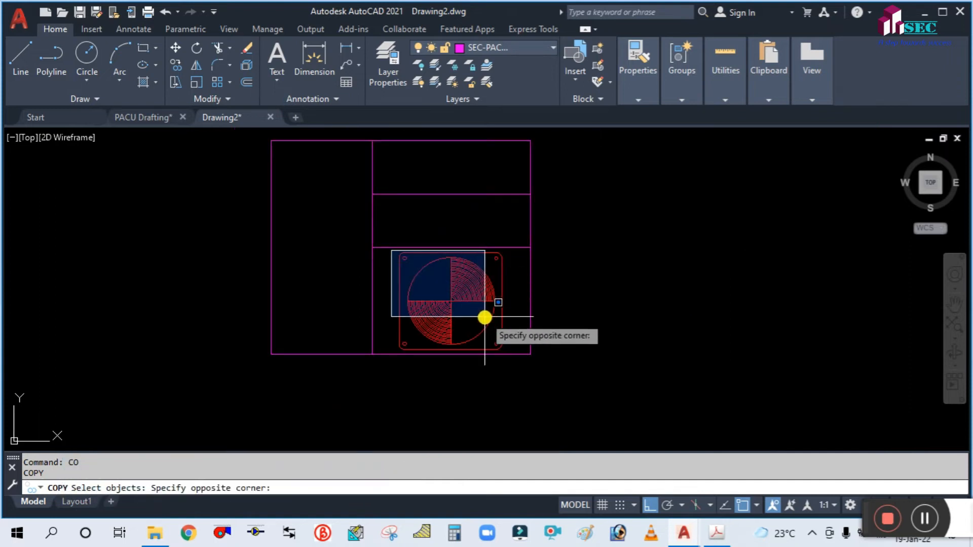
scroll(522, 382, "up", 6)
left_click(554, 449)
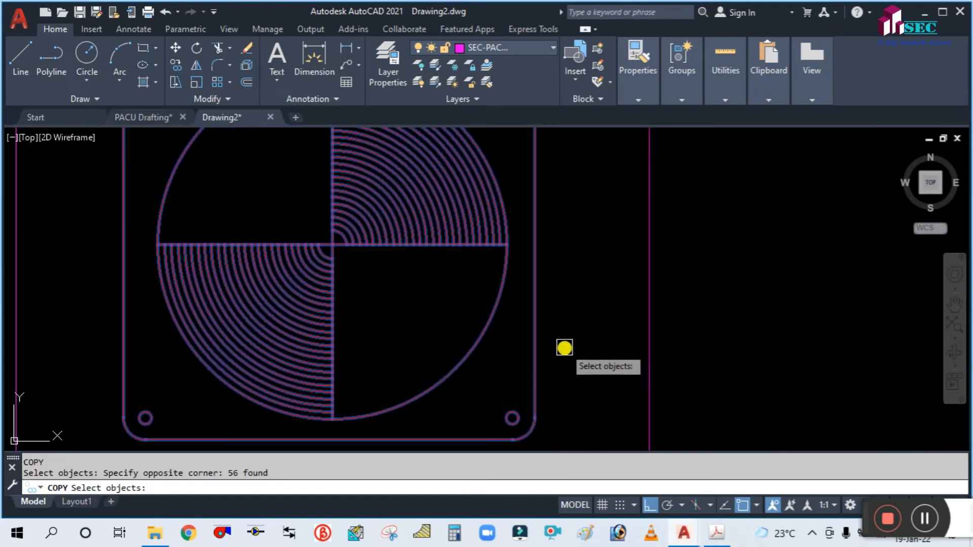
scroll(564, 346, "down", 4)
key("Return")
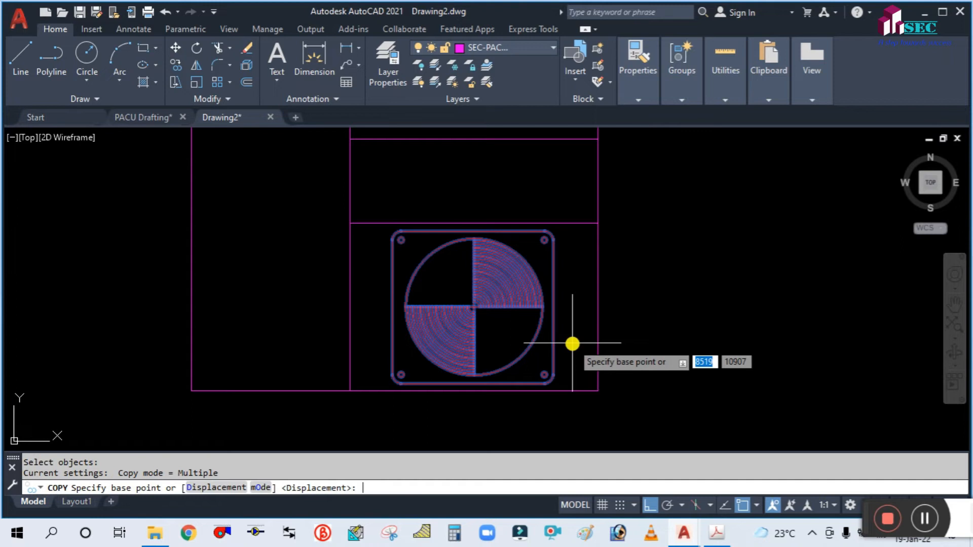
right_click(632, 341, "shift")
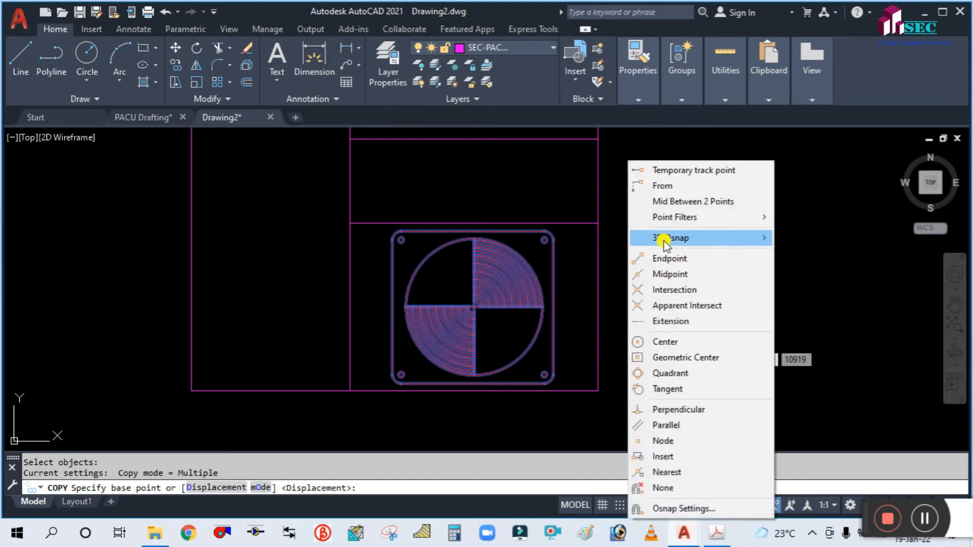
left_click(677, 201)
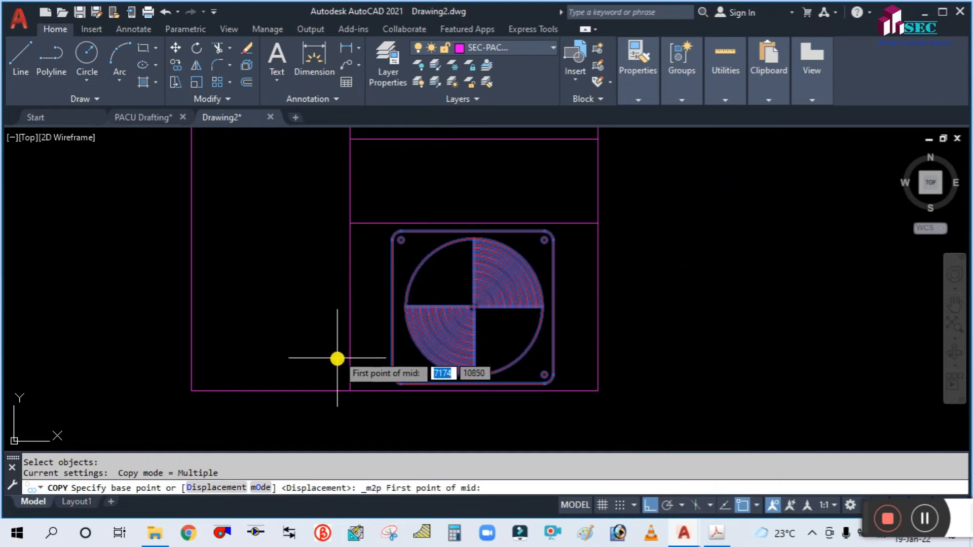
left_click(350, 393)
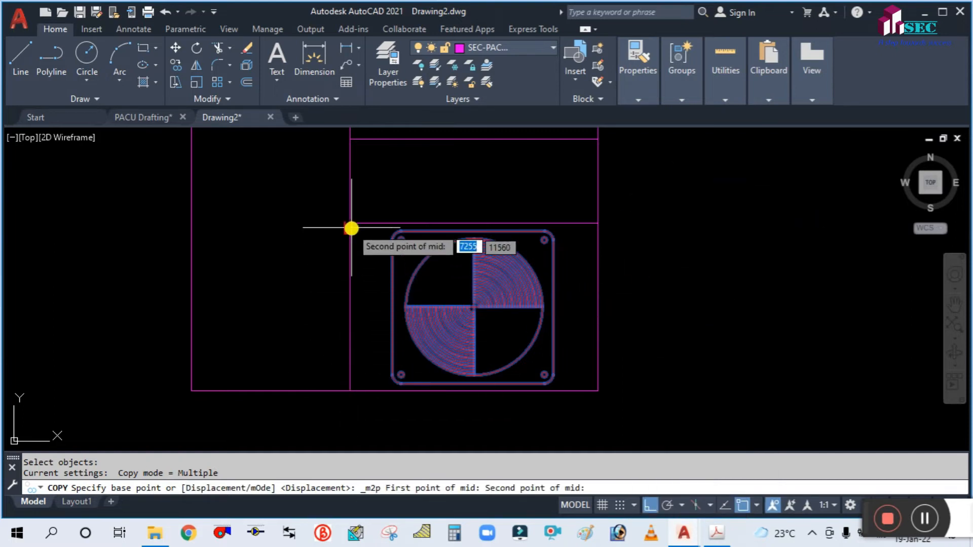
left_click(350, 223)
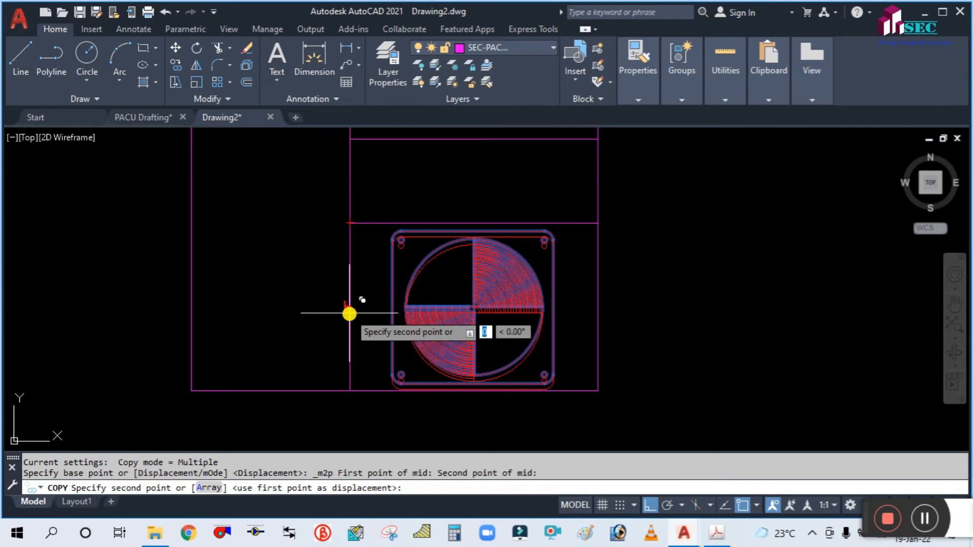
scroll(349, 310, "down", 2)
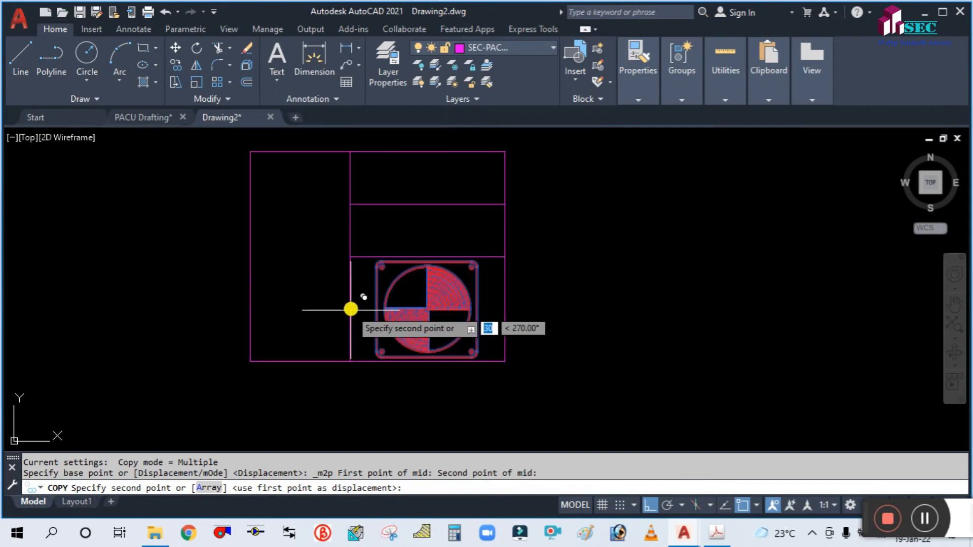
left_click(352, 205)
key("Escape")
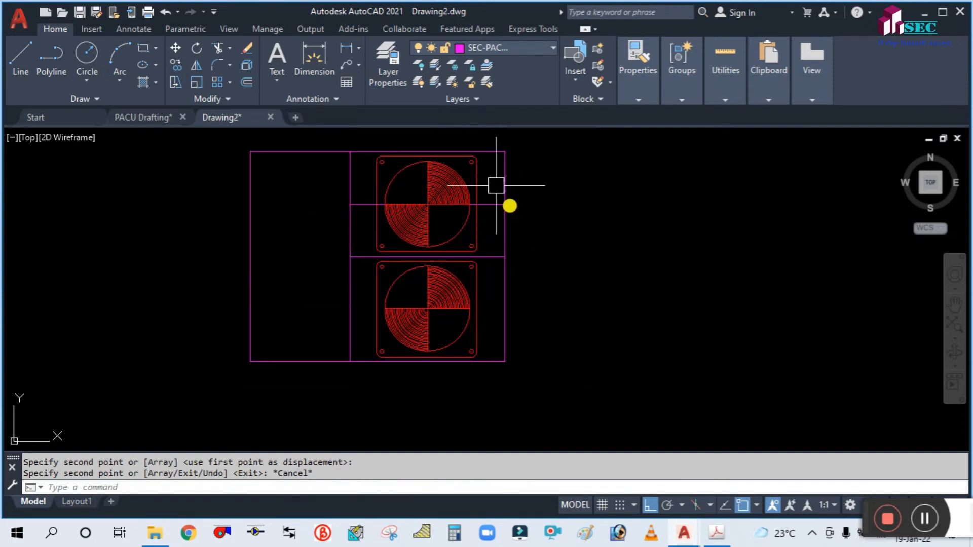
- Erase the magenta horizontal line running through the centre of the upper fan
scroll(476, 164, "up", 4)
left_click(523, 274)
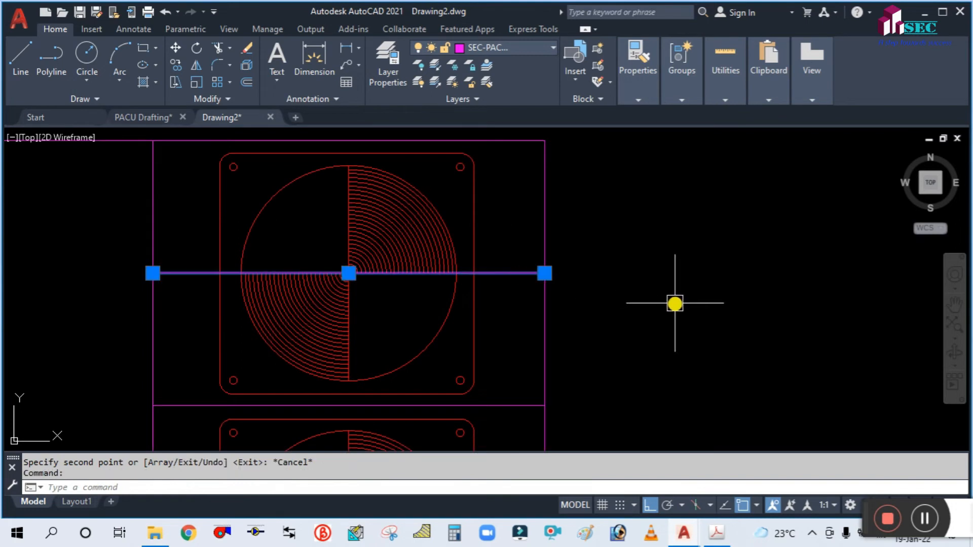
type("E")
key("Return")
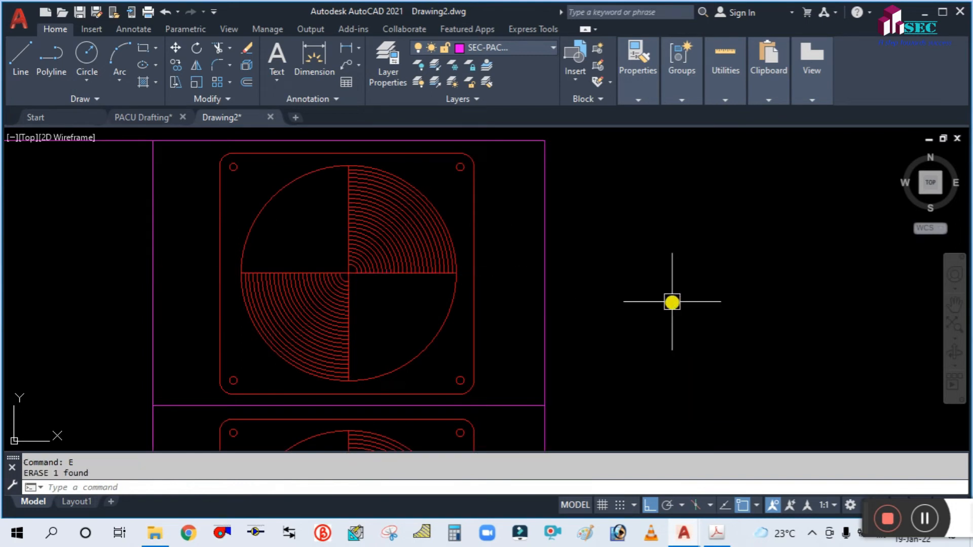
- Review the two-fan layout, then examine the unit's left-side details and dimensions in the top and side views of PACU.pdf in Adobe Acrobat
scroll(608, 267, "down", 5)
scroll(631, 283, "down", 2)
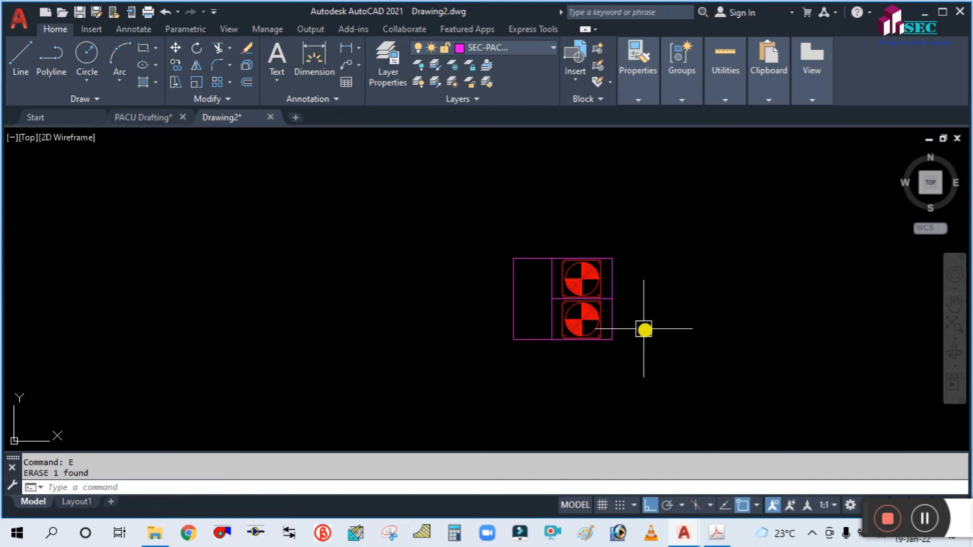
scroll(645, 324, "up", 2)
scroll(557, 276, "up", 2)
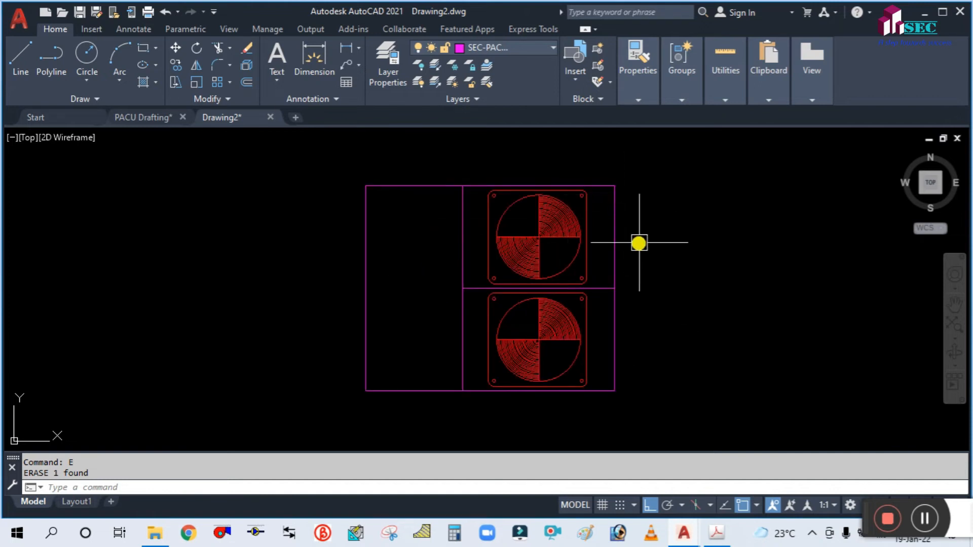
left_click(726, 531)
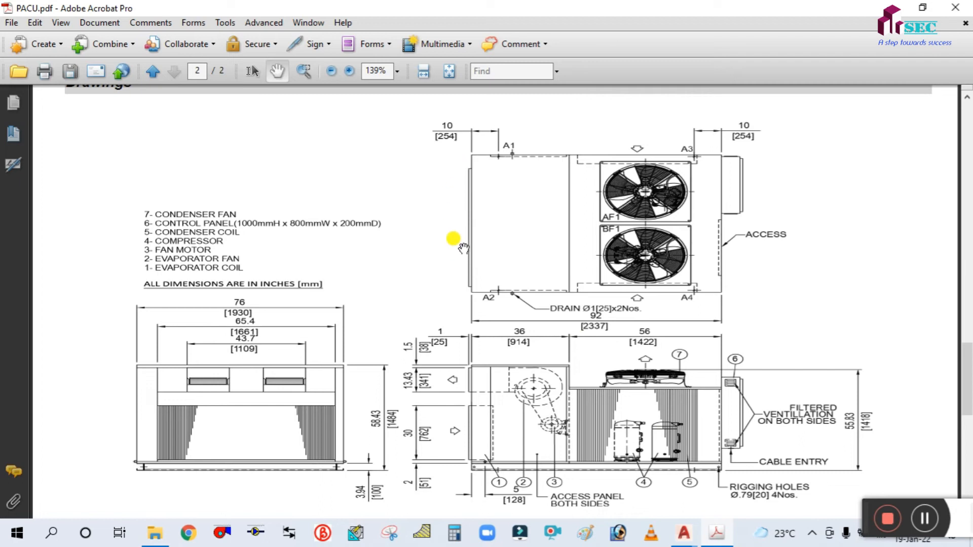
left_click_drag(467, 387, 445, 261)
scroll(436, 251, "up", 2, "ctrl")
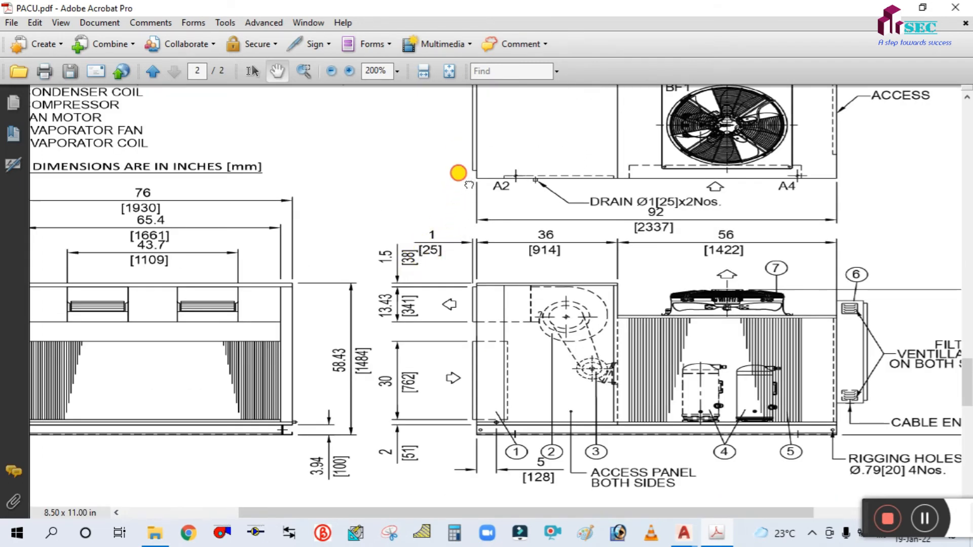
scroll(463, 271, "down", 1, "ctrl")
scroll(477, 317, "down", 1)
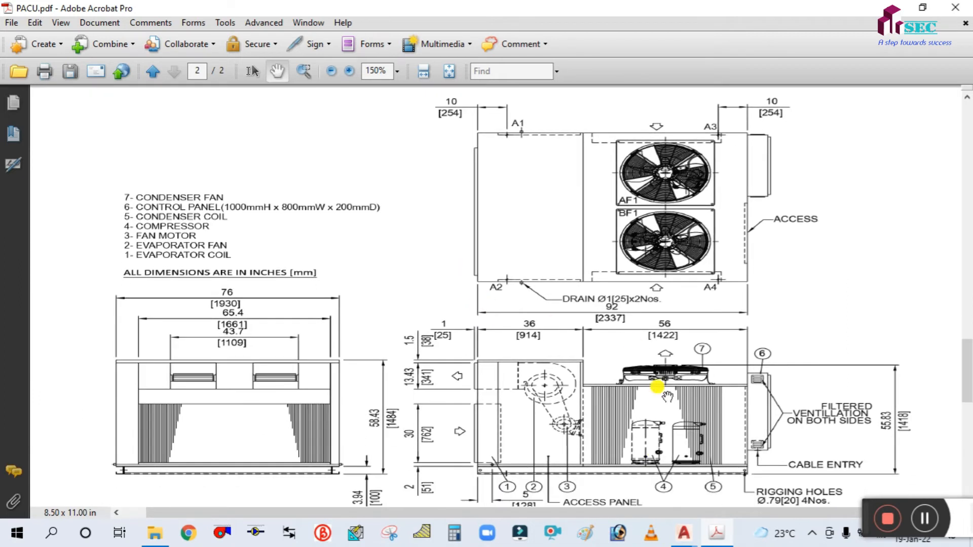
- Return to the AutoCAD drawing and offset the unit's left edge outward by 25
left_click(717, 533)
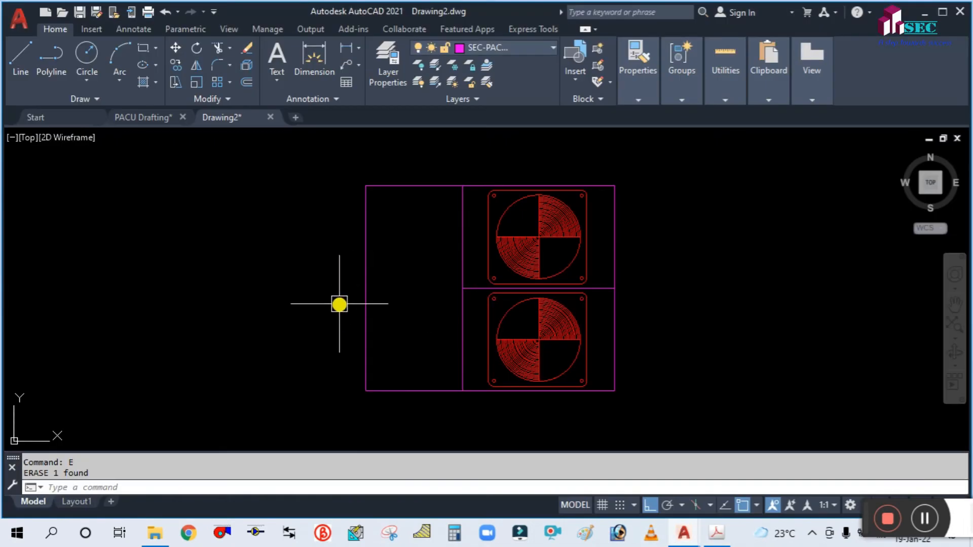
key("Return")
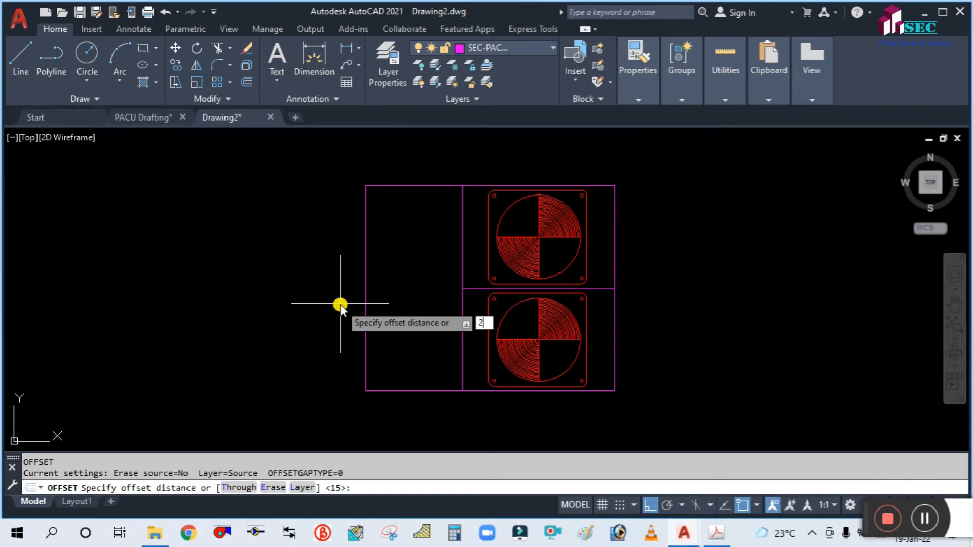
type("25")
key("Return")
left_click(366, 276)
key("Escape")
scroll(382, 237, "up", 2)
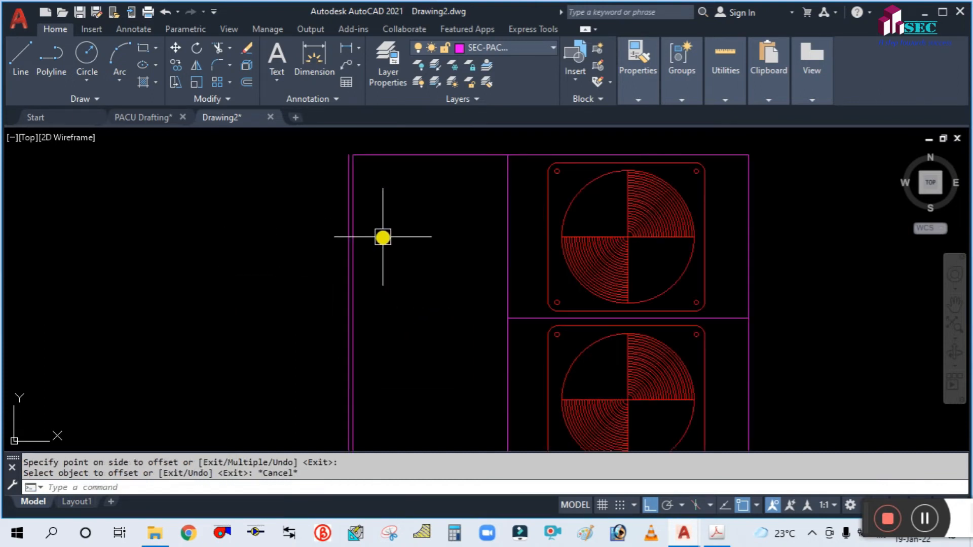
type("l")
key("Return")
scroll(343, 150, "up", 4)
key("Escape")
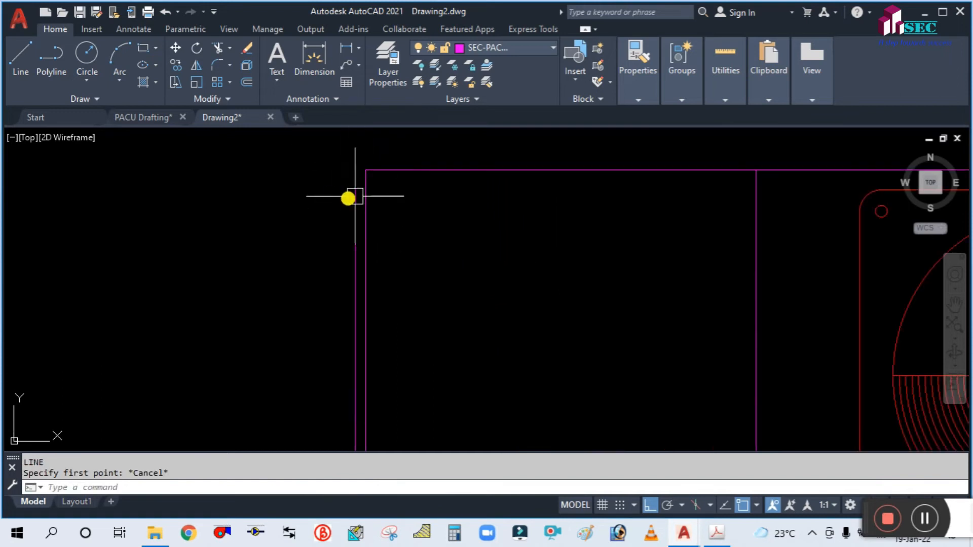
scroll(389, 164, "down", 2)
- Switch to PACU.pdf in Adobe Acrobat and examine the front view's width dimensions against the left edge of the top view
left_click(716, 533)
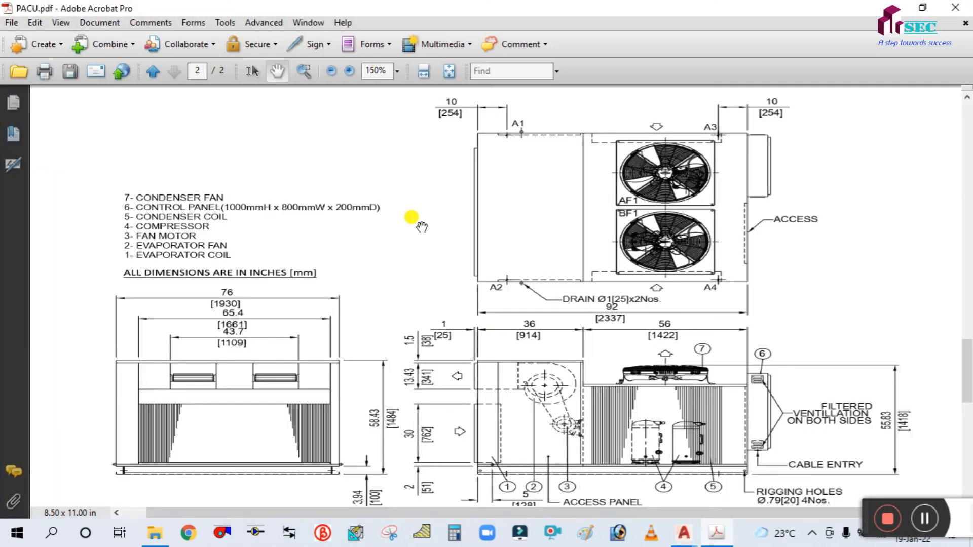
left_click_drag(465, 375, 476, 338)
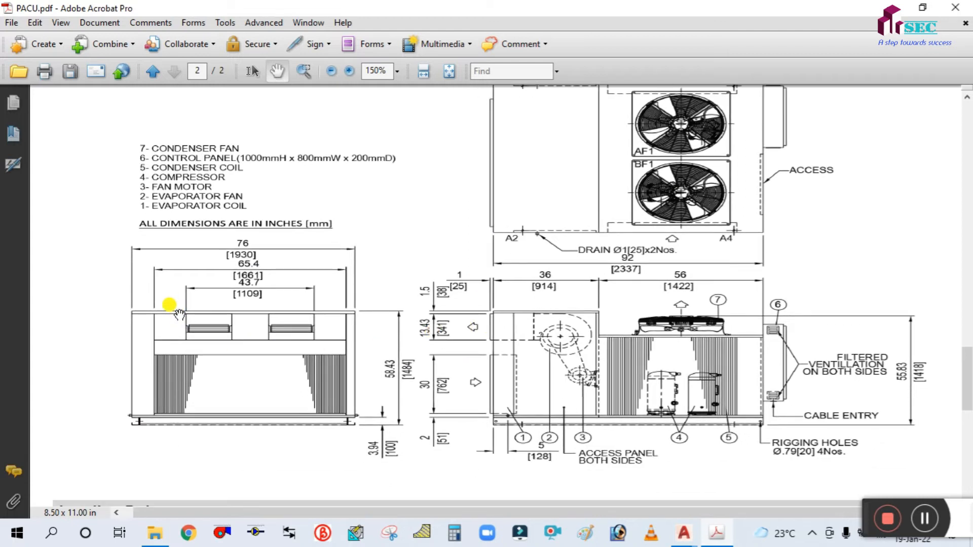
left_click_drag(179, 286, 213, 329)
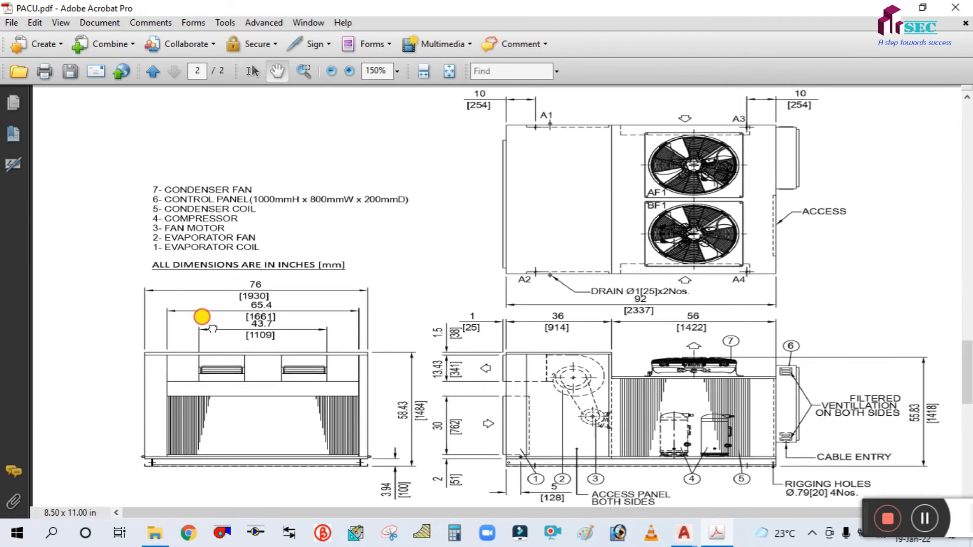
left_click_drag(373, 249, 348, 338)
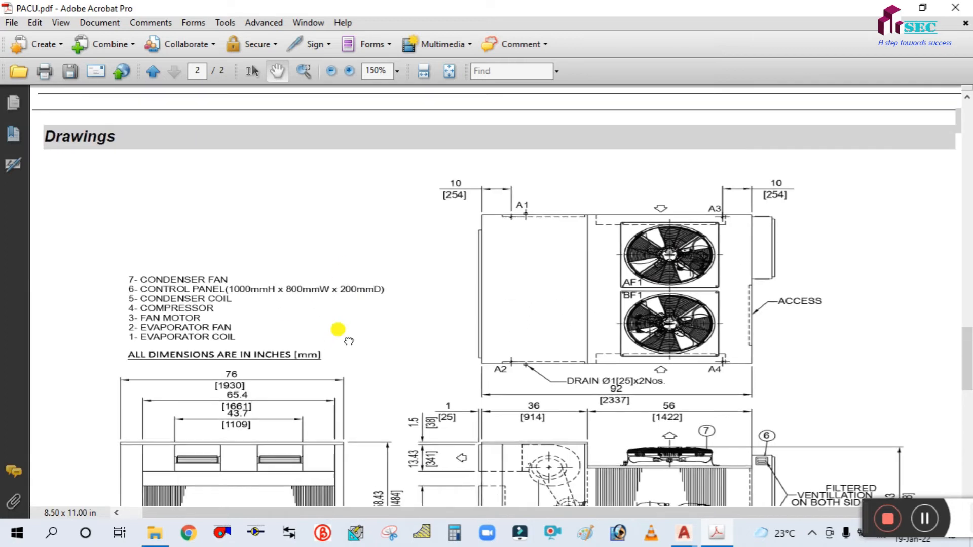
left_click_drag(432, 357, 463, 266)
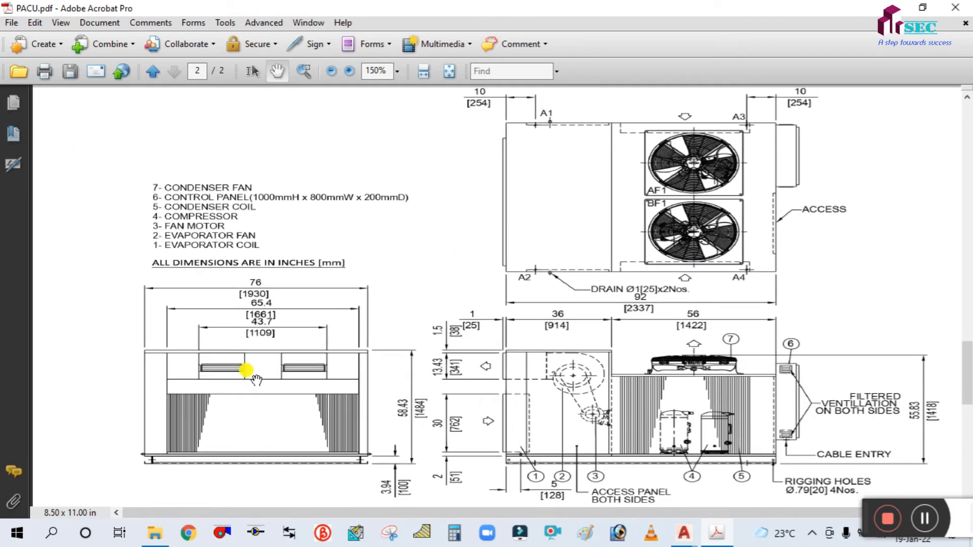
mouse_move(234, 387)
left_mouse_down()
mouse_move(229, 332)
mouse_move(254, 384)
left_mouse_up()
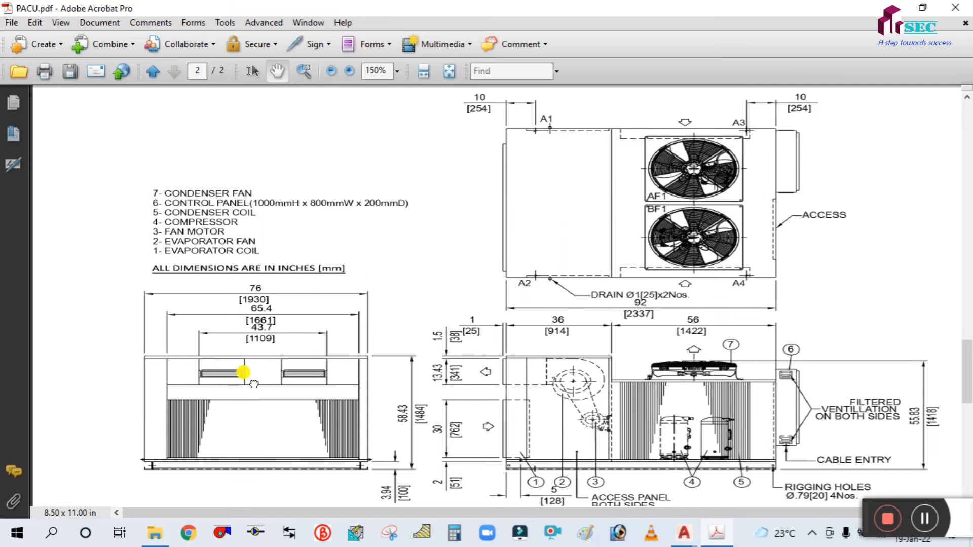
- Switch from PACU.pdf to AutoCAD and draw a horizontal guide line about 715 long leftward from the midpoint of the outer left line
scroll(192, 346, "up", 1, "ctrl")
scroll(188, 337, "down", 1, "ctrl")
scroll(189, 337, "up", 1, "ctrl")
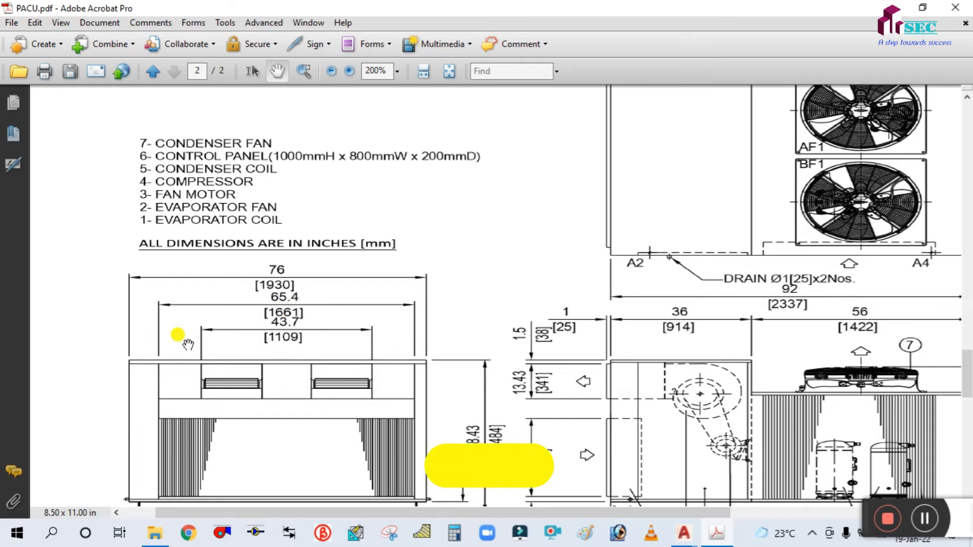
scroll(361, 360, "down", 1, "ctrl")
left_click(729, 534)
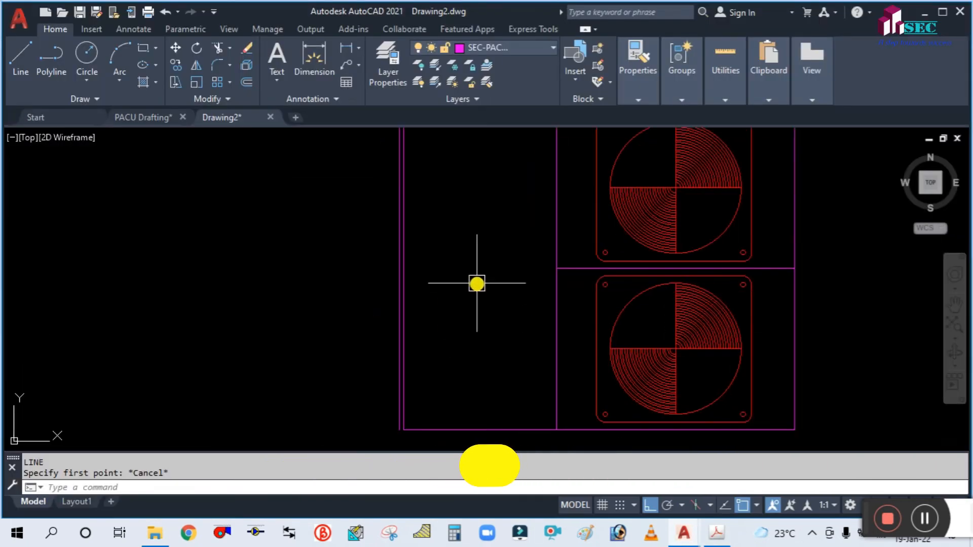
type("l")
key("Return")
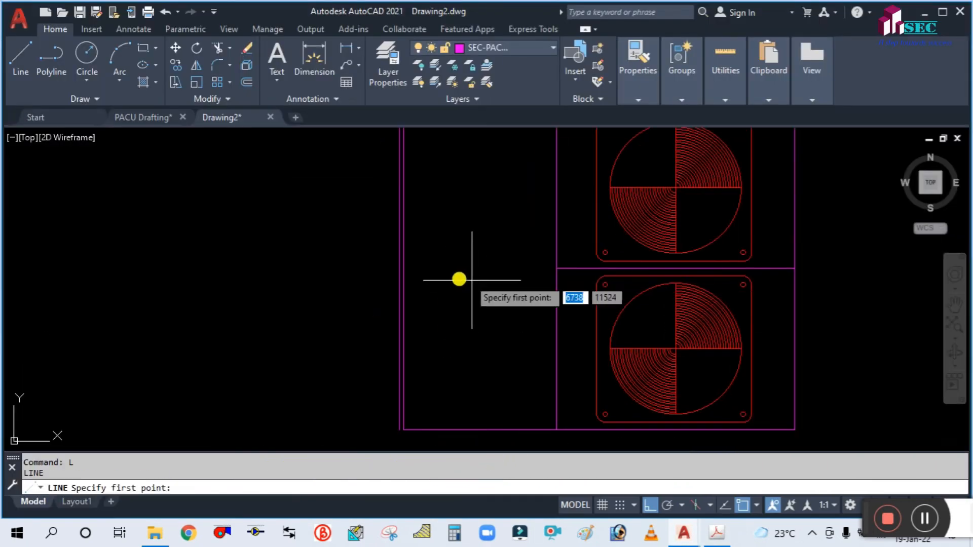
left_click(399, 268)
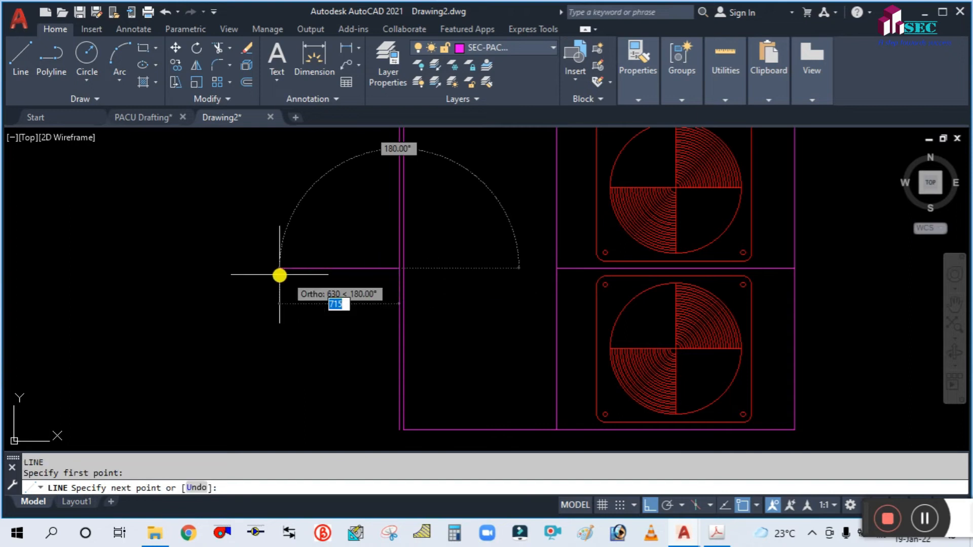
left_click(274, 268)
key("Escape")
middle_click_drag(399, 288, 484, 322)
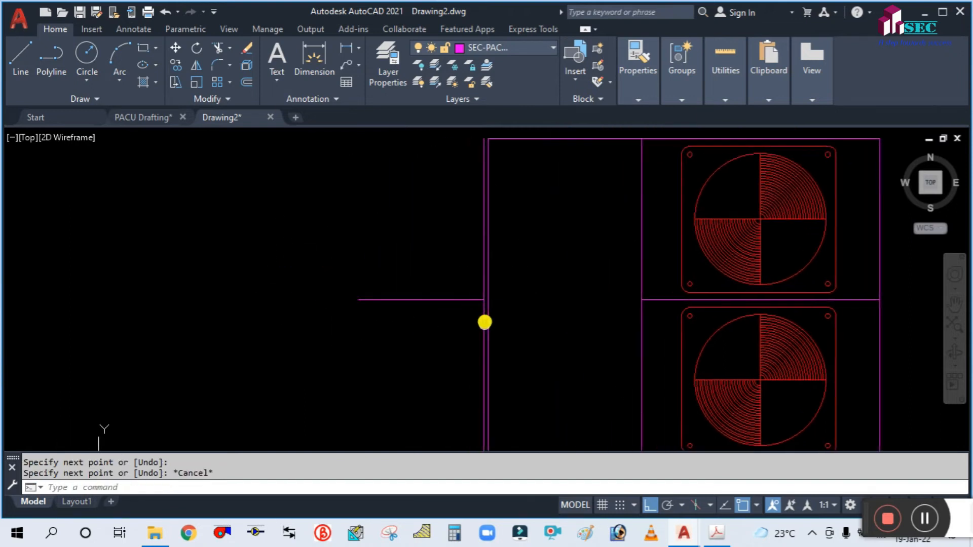
middle_click_drag(420, 336, 432, 314)
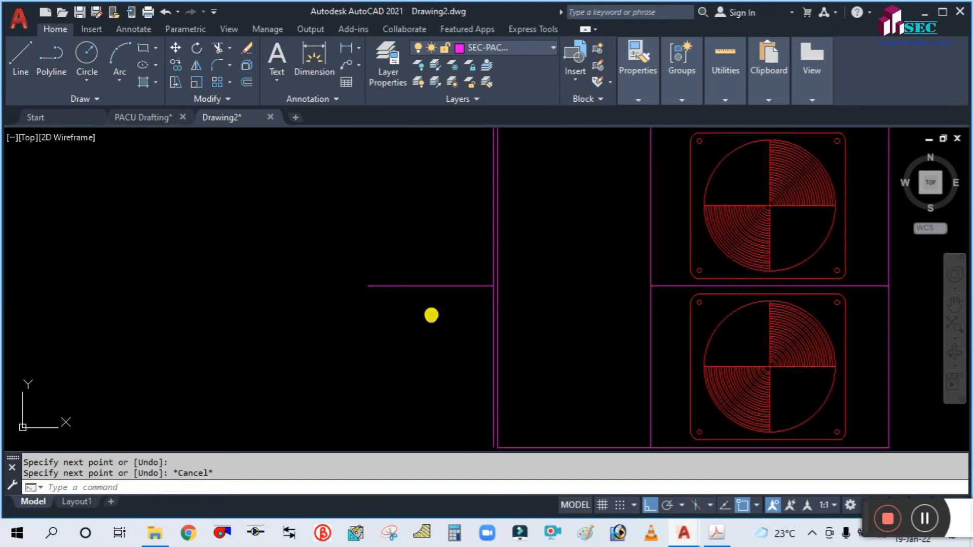
- Offset the horizontal guide line by 1661/2 both upward and downward
type("o")
key("Return")
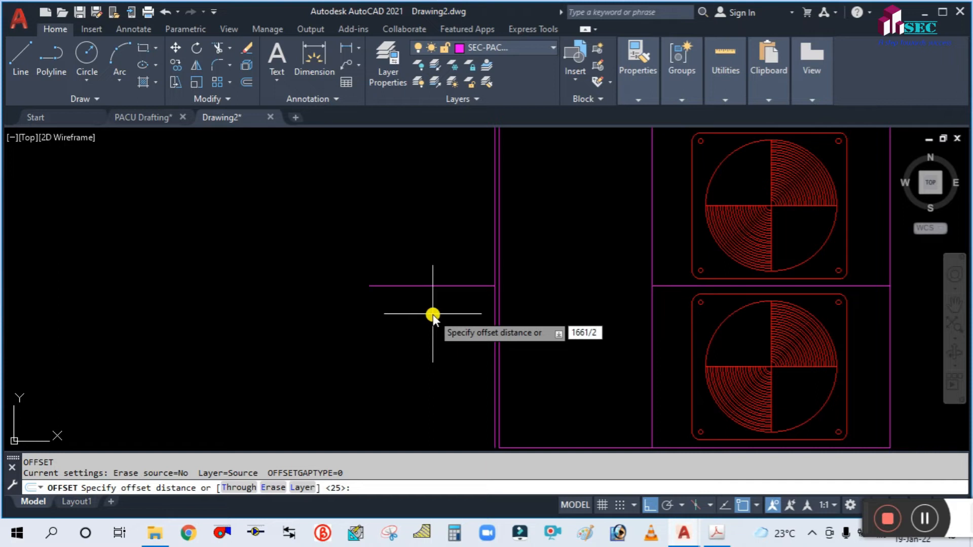
key("Return")
left_click(436, 286)
left_click(424, 186)
left_click(450, 285)
key("Escape")
- Extend the upper and lower offset lines to the unit's left edge
scroll(472, 289, "down", 3)
scroll(489, 254, "up", 3)
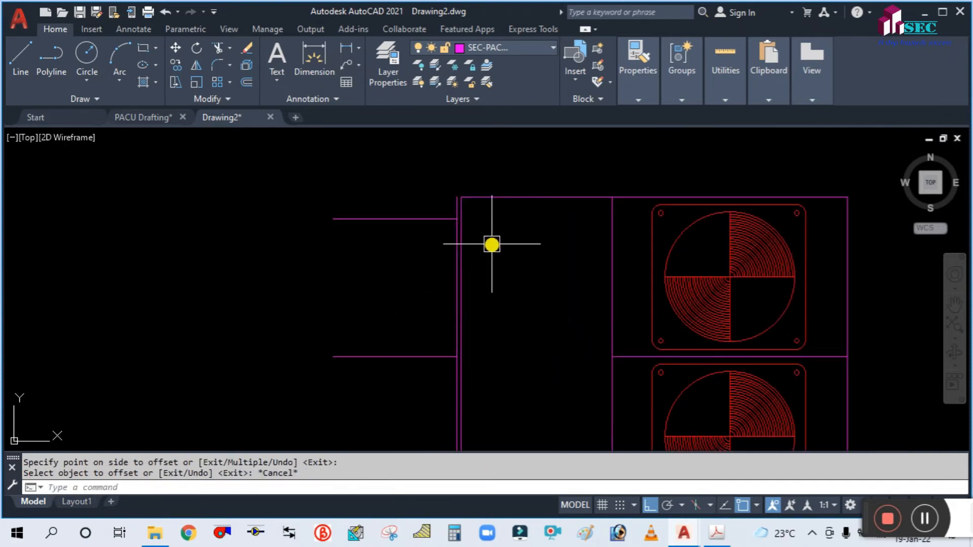
type("EX")
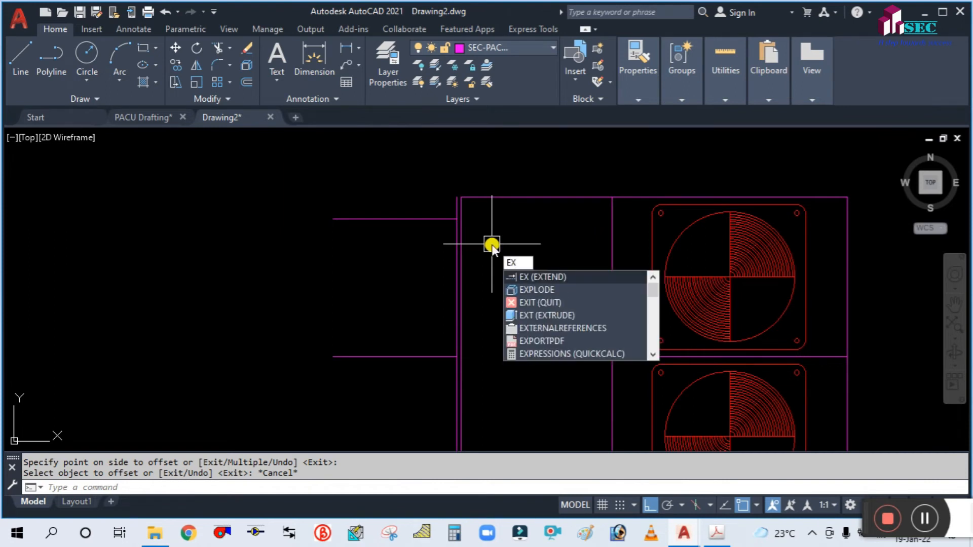
key("Return")
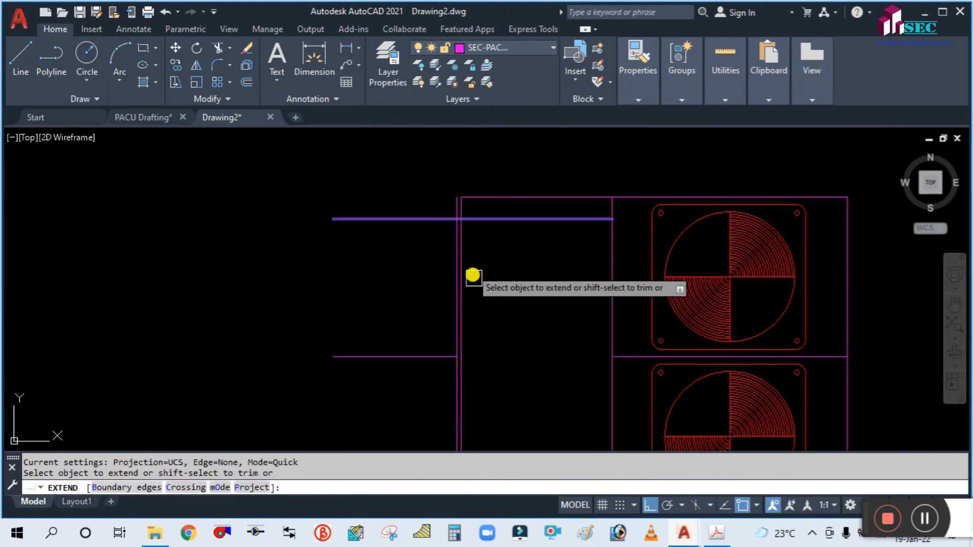
scroll(569, 251, "down", 4)
key("Escape")
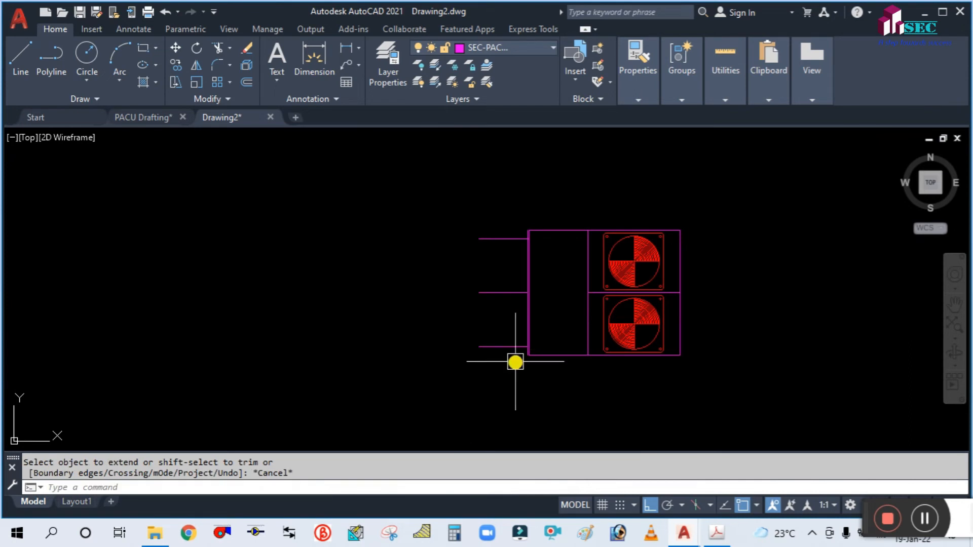
scroll(513, 351, "up", 4)
scroll(513, 351, "up", 2)
key("Return")
left_click(515, 338)
key("Escape")
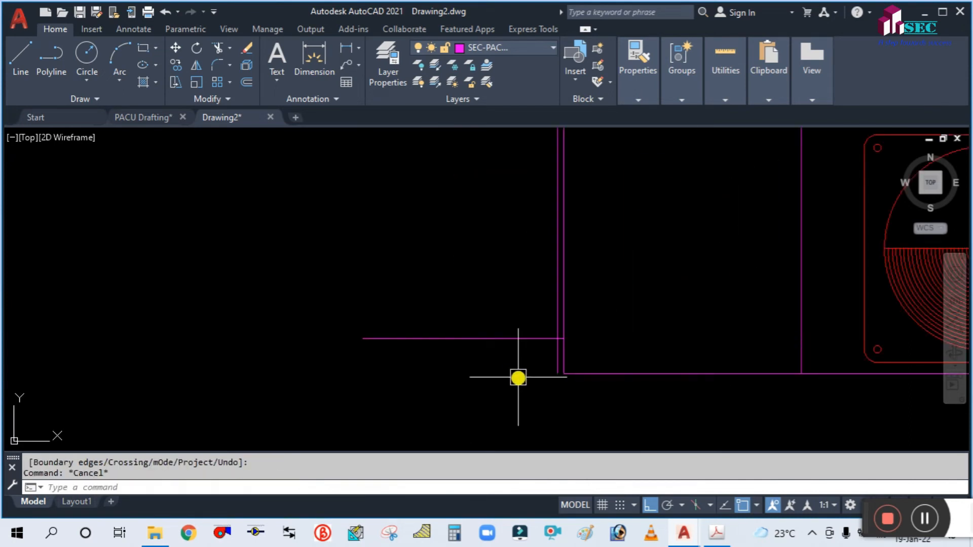
- Trim the lower offset line and the outer vertical line back to the projection's lower corner
type("tr")
key("Return")
left_click(507, 366)
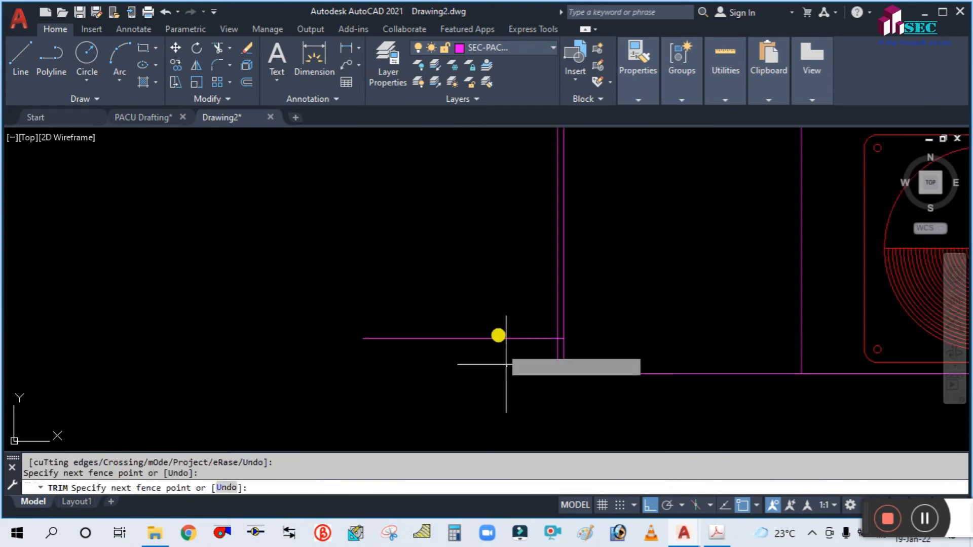
left_click(482, 282)
scroll(541, 363, "up", 6)
left_click(611, 346)
scroll(467, 384, "down", 8)
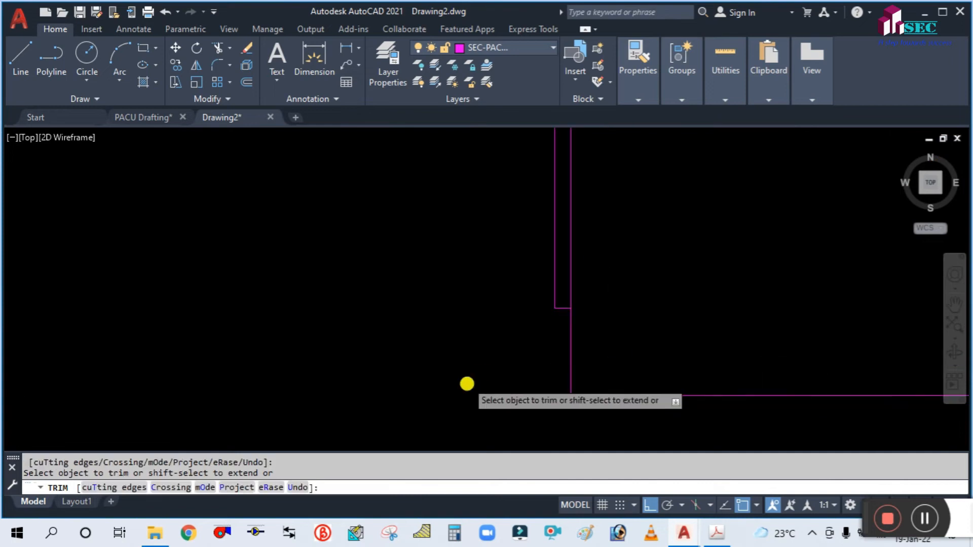
key("Escape")
- Erase the middle horizontal guide line left of the unit
left_click(457, 274)
left_click(423, 212)
type("e")
key("Return")
- Trim the upper offset line and the outer vertical line back to the projection's upper corner
mouse_move(413, 269)
middle_mouse_down()
mouse_move(432, 263)
mouse_move(441, 304)
middle_mouse_up()
scroll(470, 264, "up", 2)
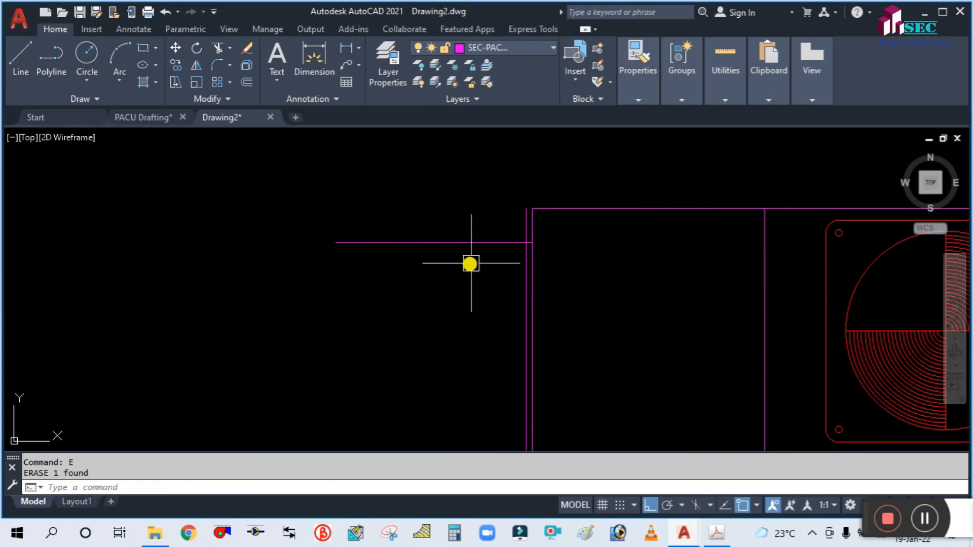
type("TR")
key("Return")
left_click(497, 243)
scroll(522, 227, "up", 5)
key("Escape")
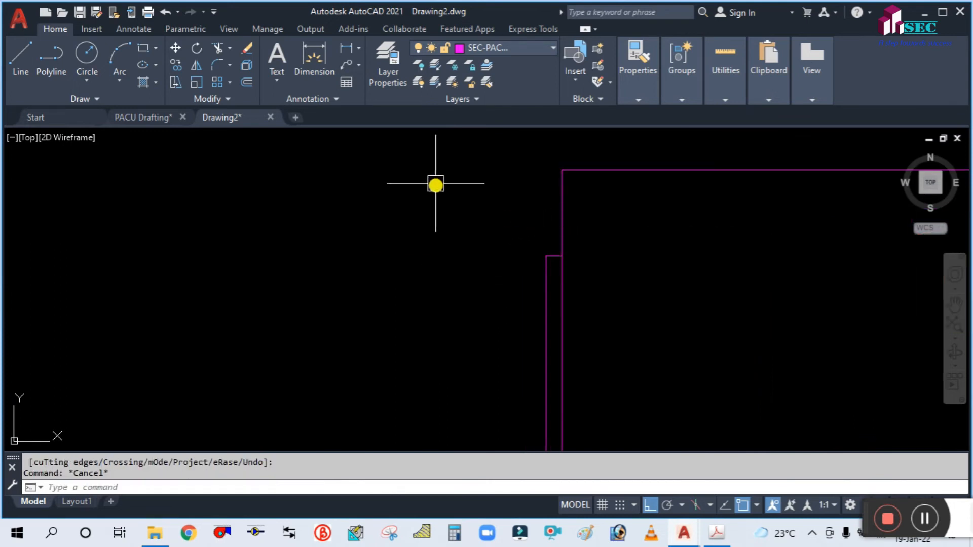
- Examine the stepped control panel projection on the right edge of the top view in PACU.pdf in Adobe Acrobat, then return to AutoCAD
scroll(436, 185, "down", 5)
scroll(371, 240, "down", 4)
scroll(412, 266, "up", 2)
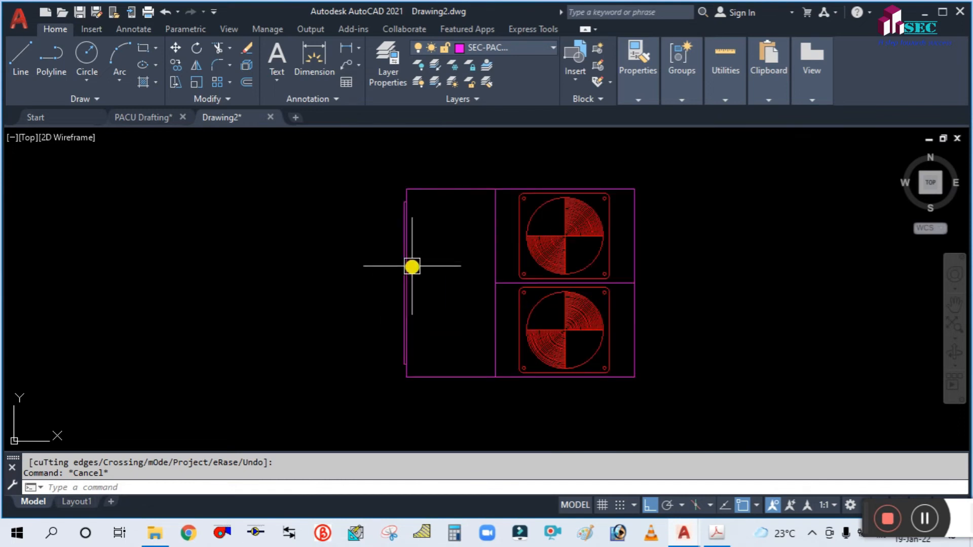
left_click(720, 533)
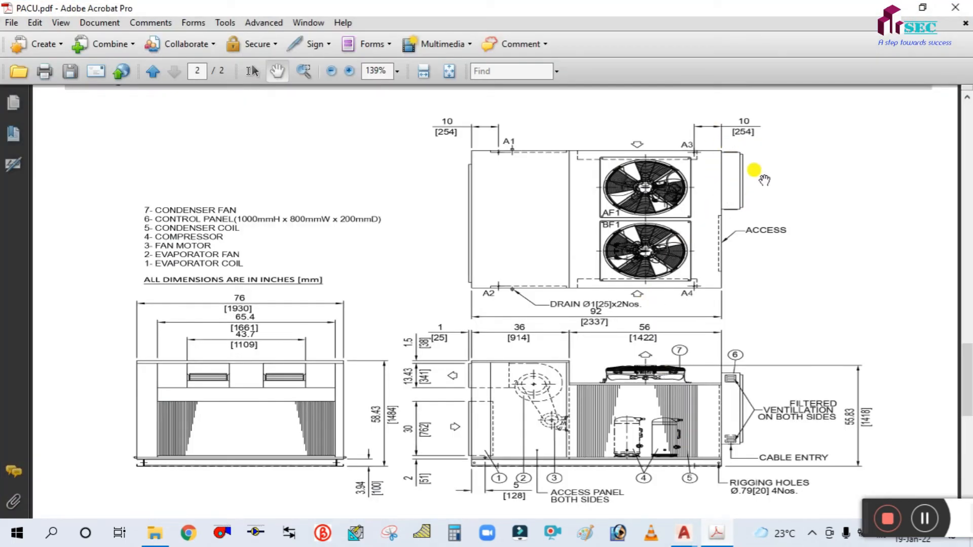
scroll(791, 276, "down", 3)
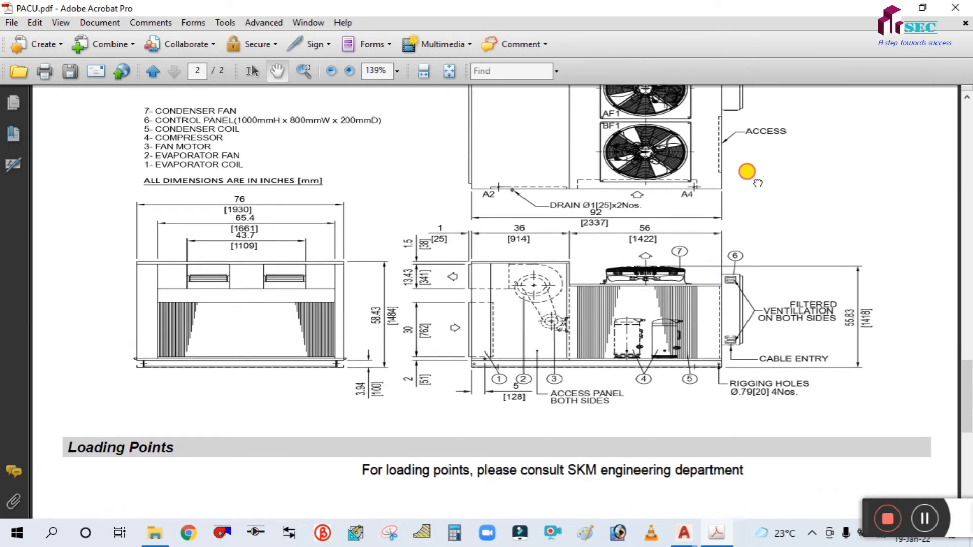
scroll(747, 171, "up", 5)
scroll(676, 375, "down", 5)
scroll(703, 337, "up", 5)
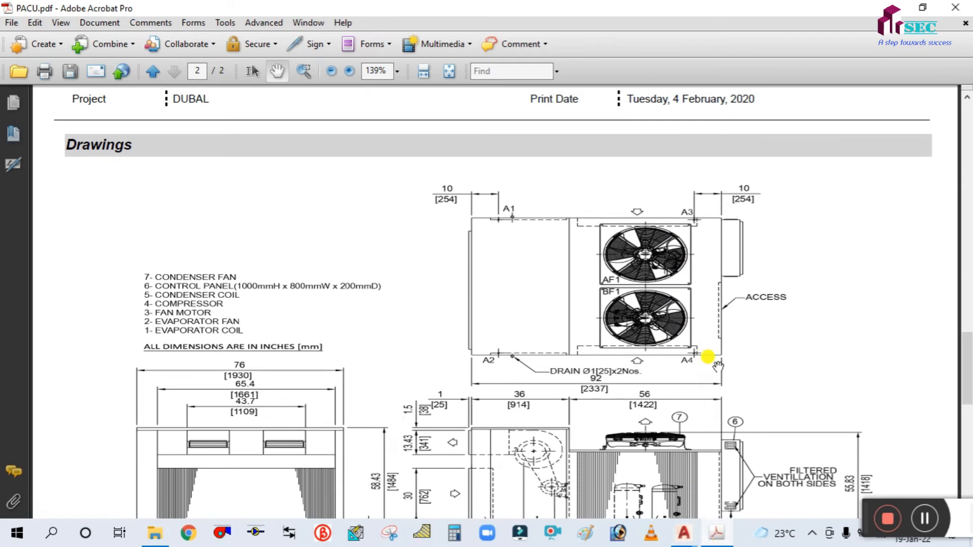
scroll(733, 326, "down", 2)
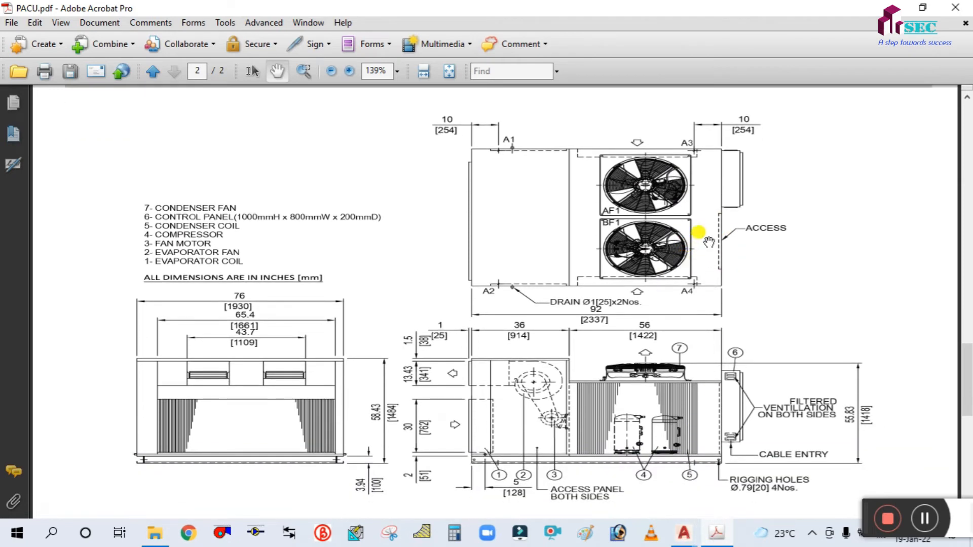
left_click(715, 533)
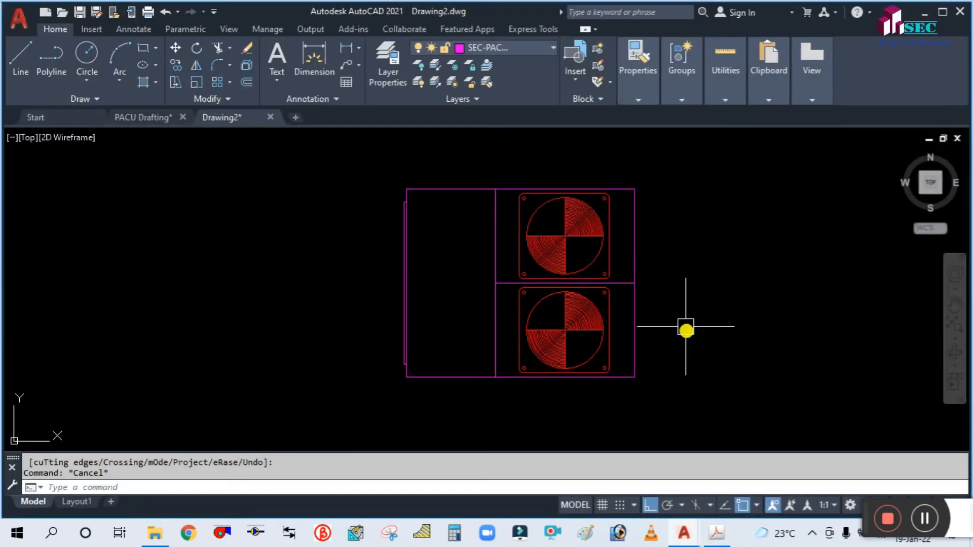
left_click(715, 534)
left_click(715, 536)
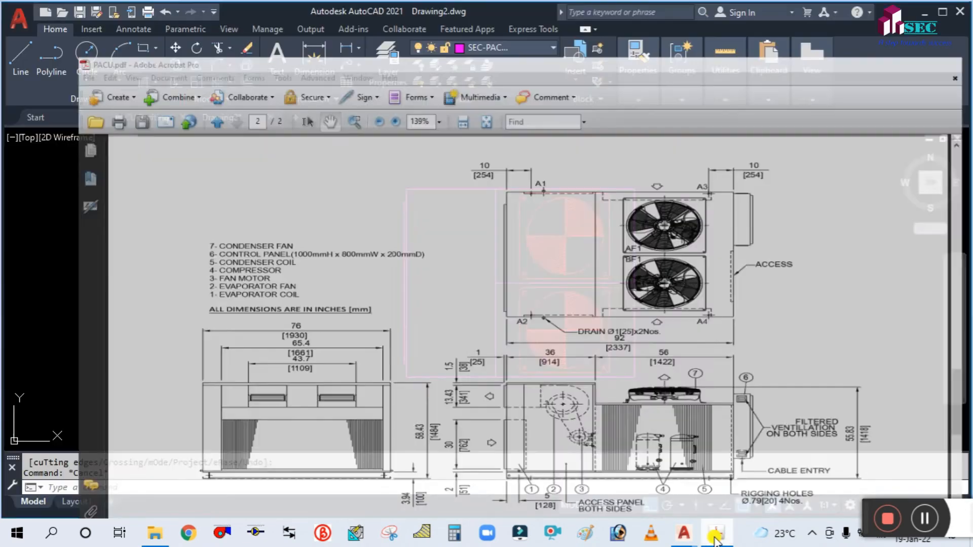
- Draw a rectangle about 216 wide and 644 high against the unit's right edge, beside the upper fan
scroll(673, 250, "up", 3)
scroll(671, 230, "down", 2)
type("rec")
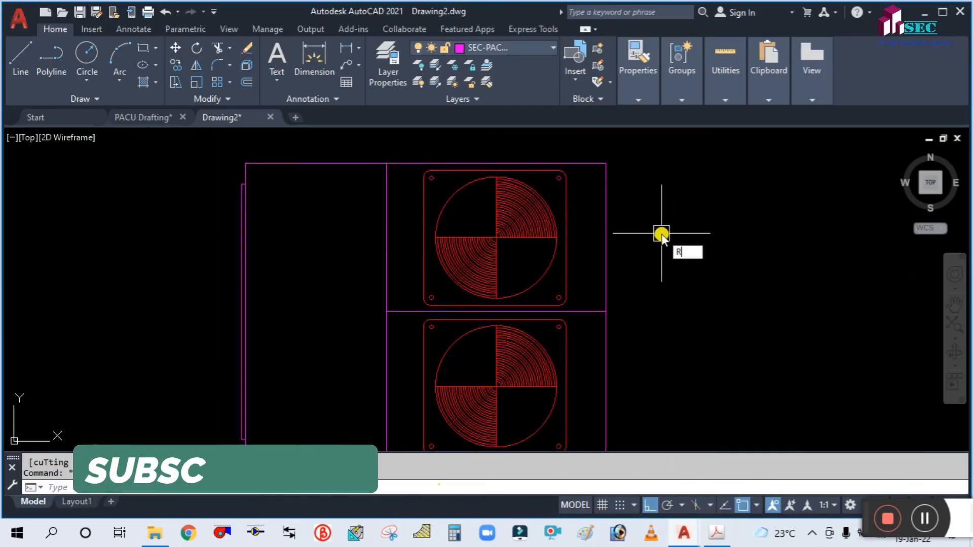
key("Return")
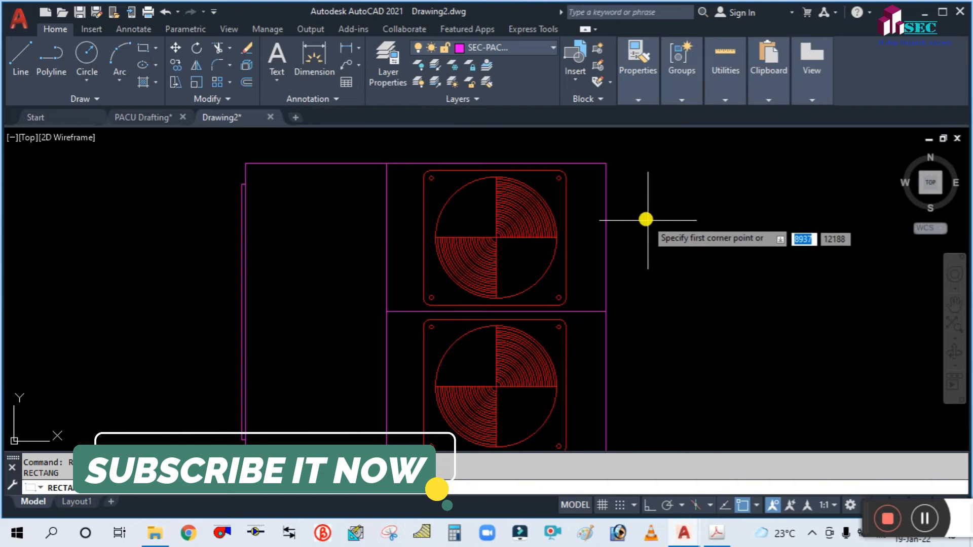
left_click(607, 175)
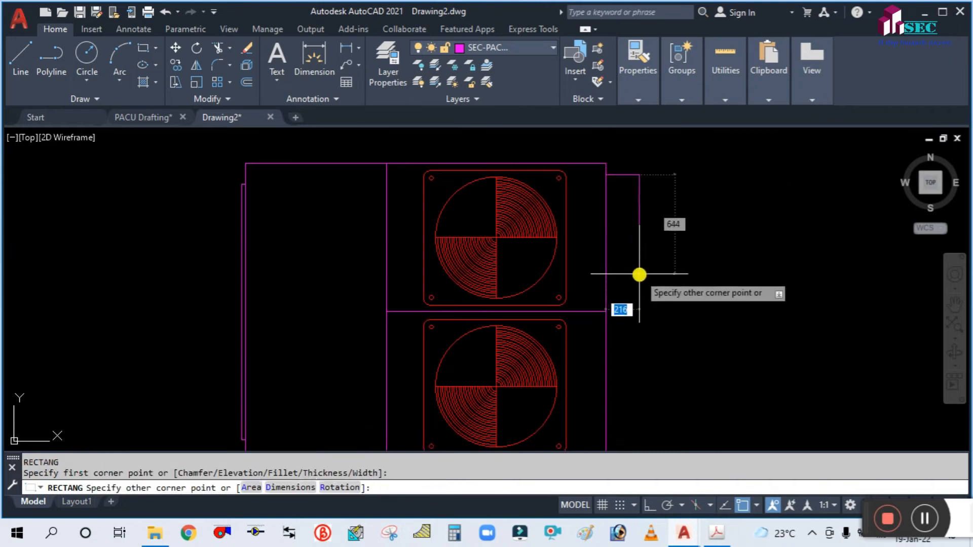
key("Escape")
- Draw a second, narrow rectangle about 528 high against the right edge of the control panel rectangle
scroll(648, 218, "up", 2)
key("Return")
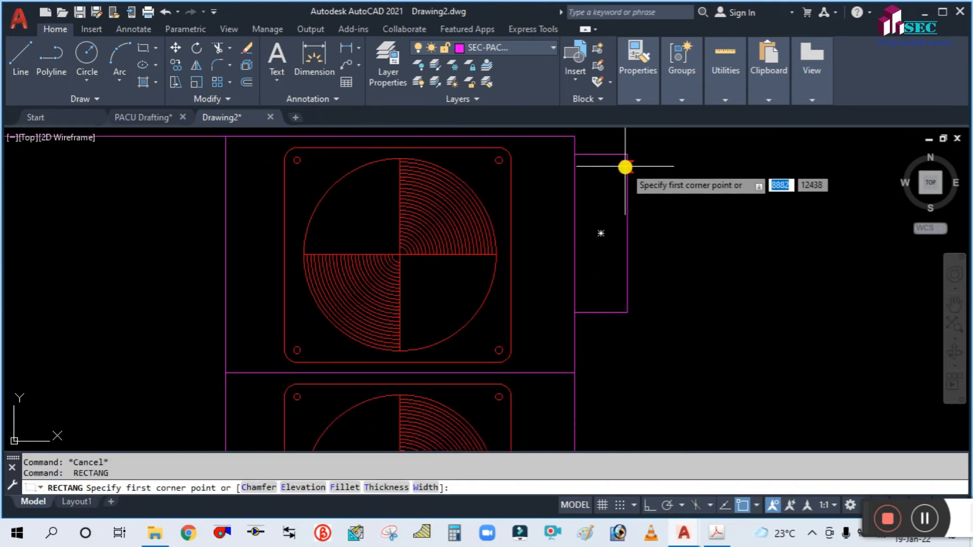
left_click(625, 167)
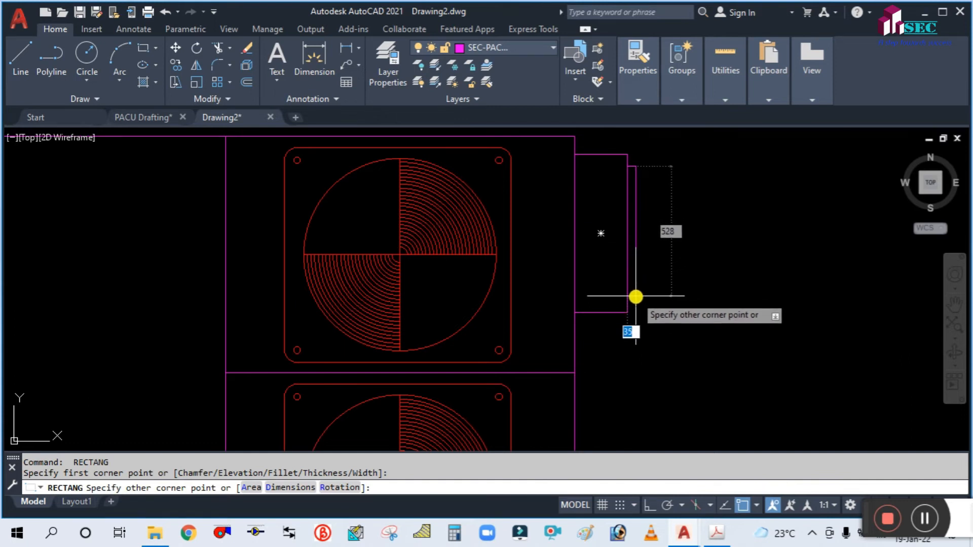
key("Escape")
- Switch to PACU.pdf in Adobe Acrobat and examine the top view's lower edge, drain, access side and fan details
scroll(708, 248, "down", 3)
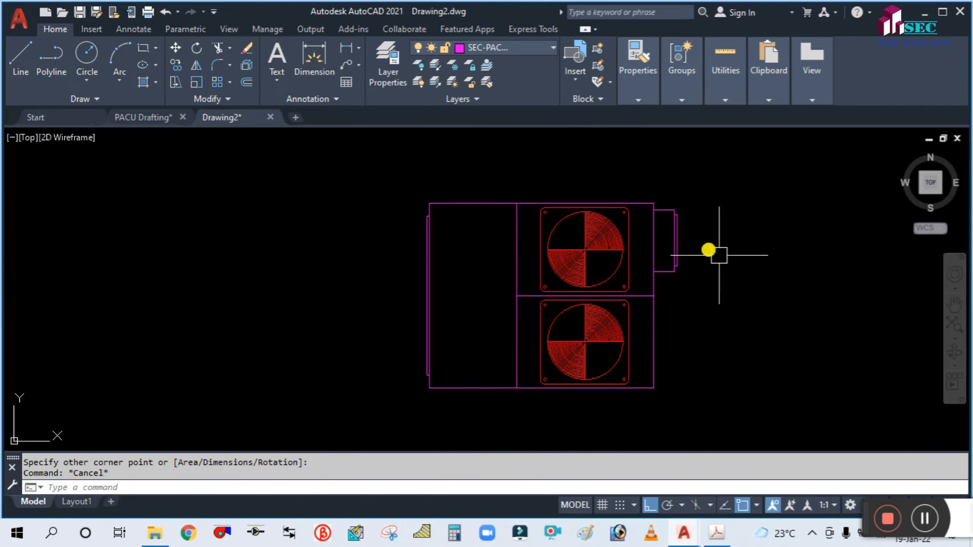
middle_click_drag(737, 288, 663, 263)
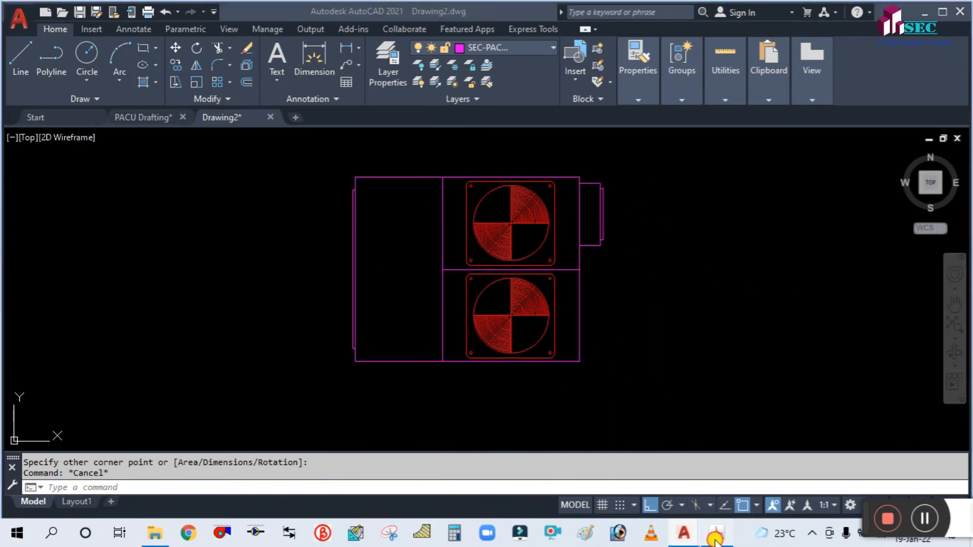
left_click(716, 537)
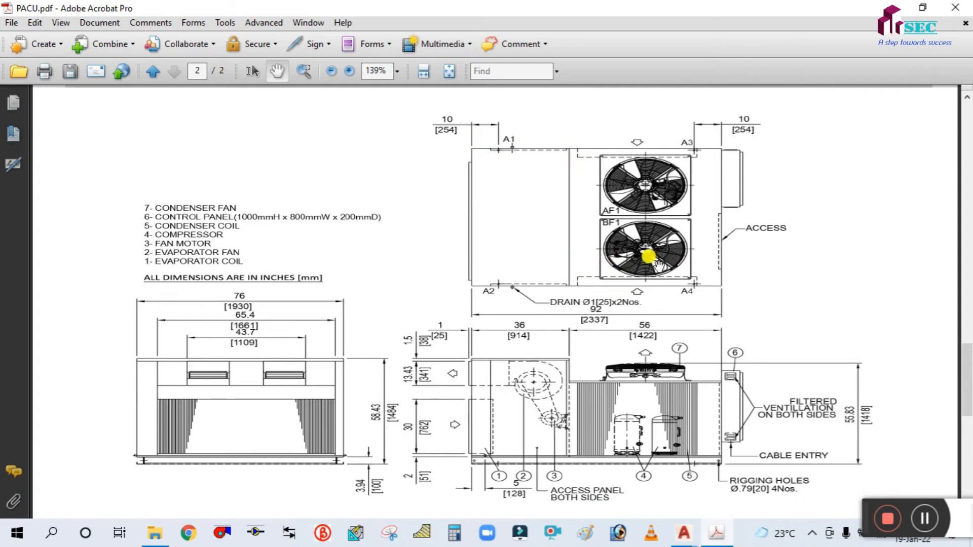
scroll(593, 236, "down", 2)
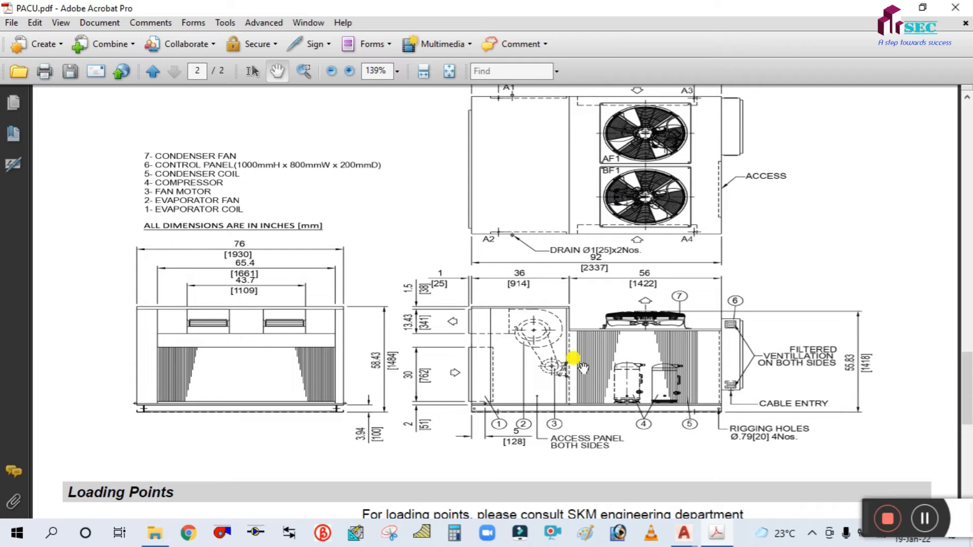
scroll(607, 375, "down", 1)
scroll(614, 337, "up", 1, "ctrl")
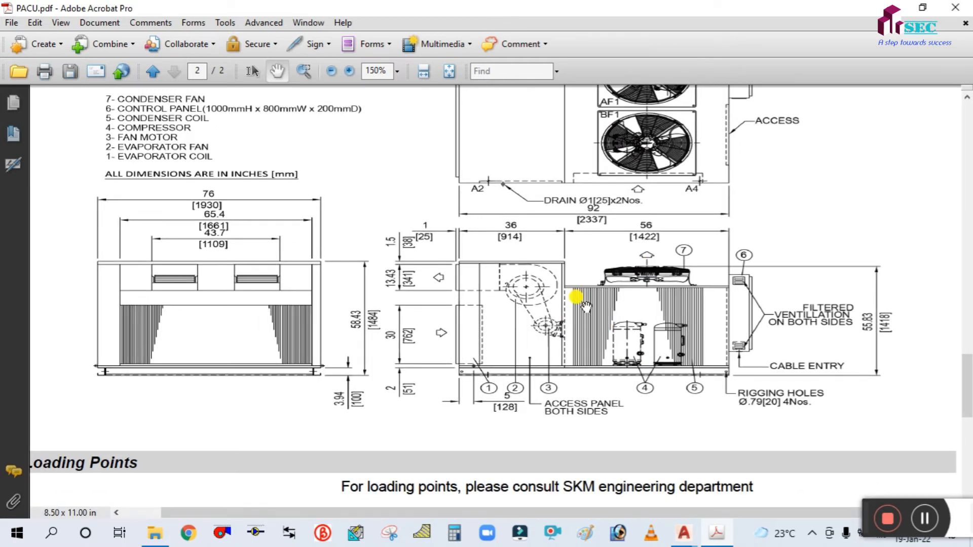
scroll(649, 243, "up", 3)
scroll(557, 238, "up", 2, "ctrl")
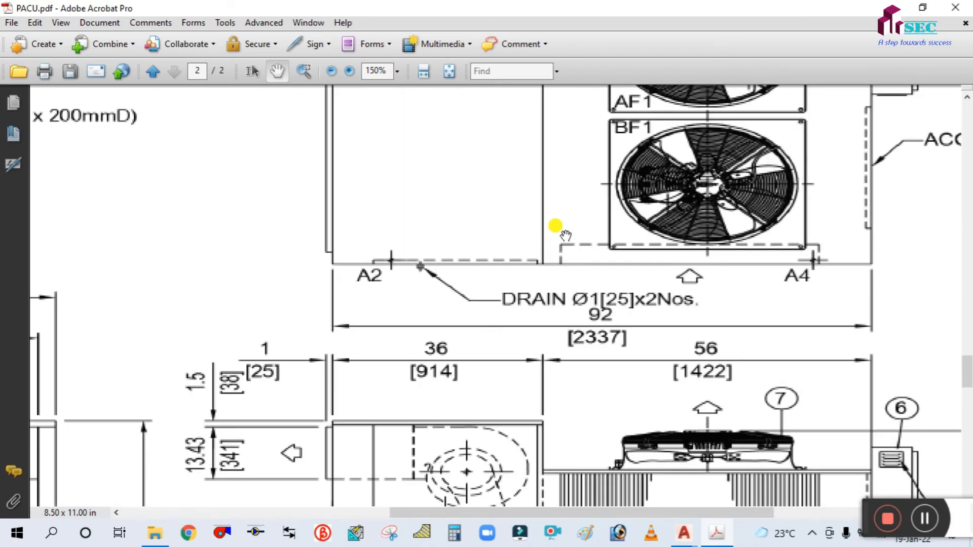
scroll(674, 306, "down", 2, "ctrl")
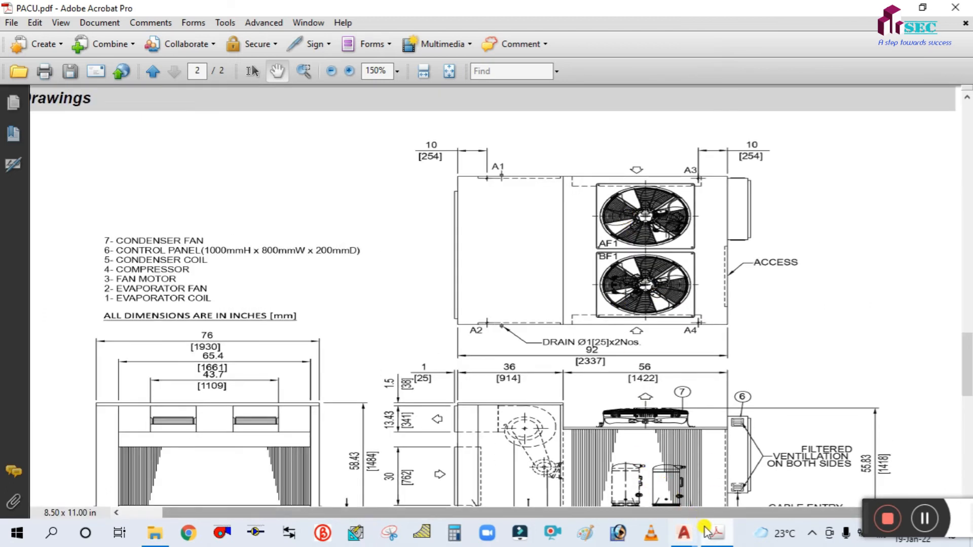
- Return to AutoCAD and offset the unit's lower edge 20 inward
left_click(683, 533)
scroll(522, 347, "up", 4)
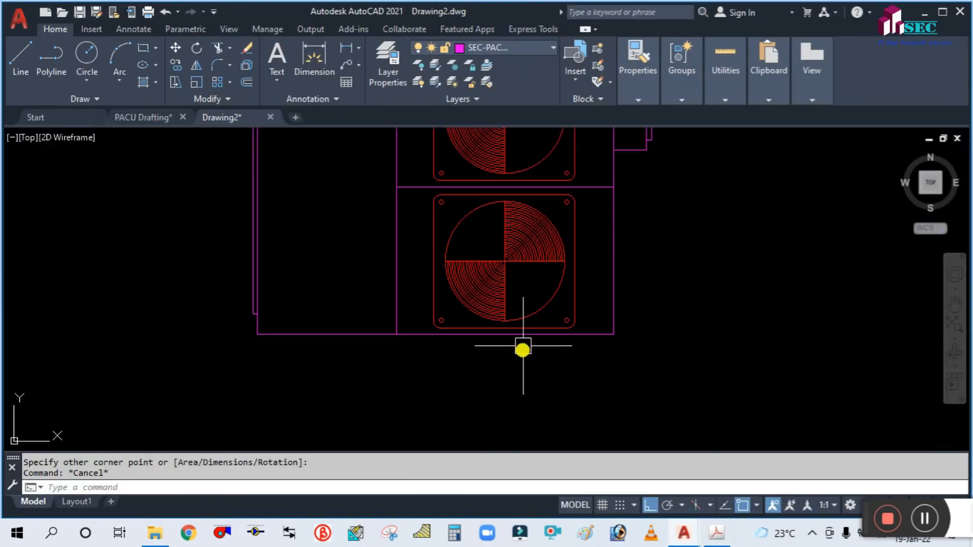
scroll(435, 342, "up", 4)
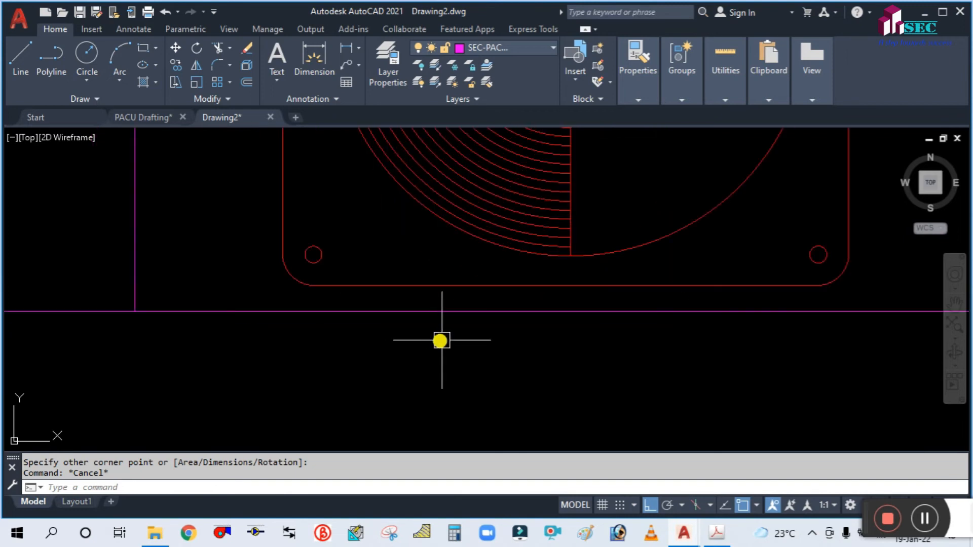
key("Return")
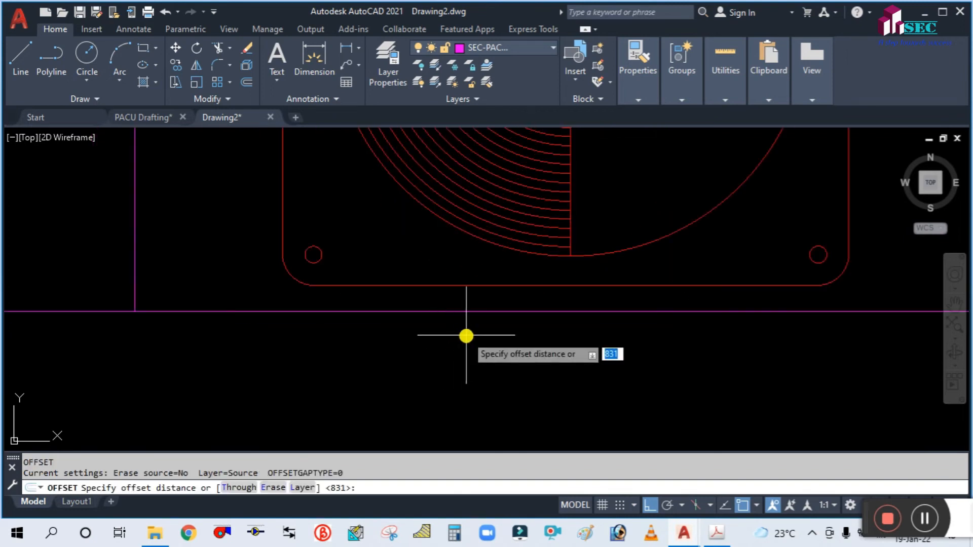
key("Return")
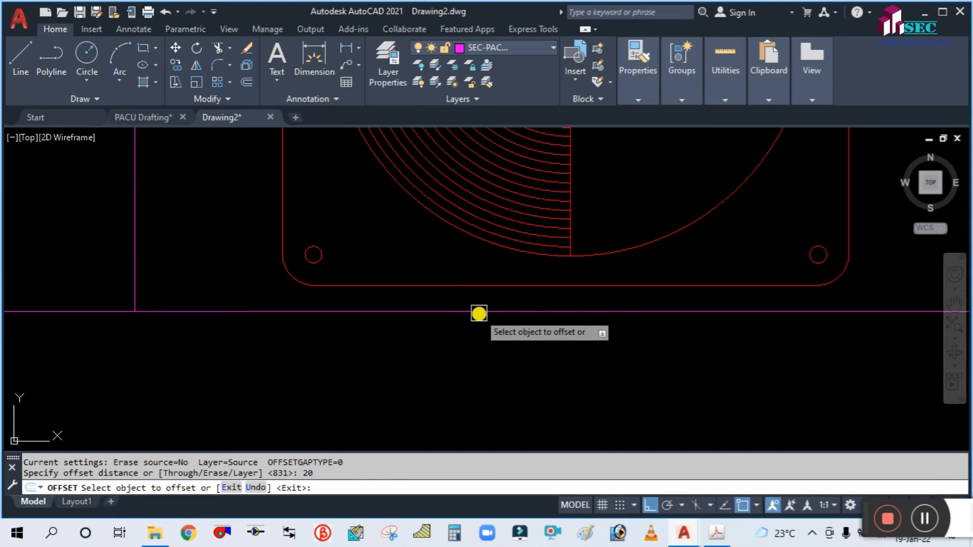
left_click(477, 311)
left_click(475, 300)
scroll(448, 380, "down", 5)
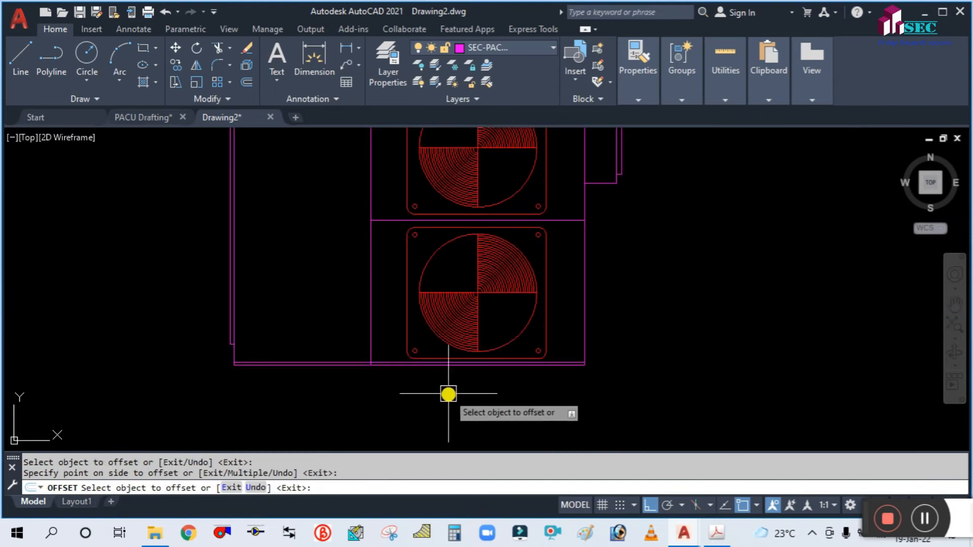
key("Escape")
- Offset the unit's upper edge inward by the same distance of 20
scroll(467, 263, "up", 3)
scroll(446, 268, "up", 3)
scroll(294, 274, "up", 2)
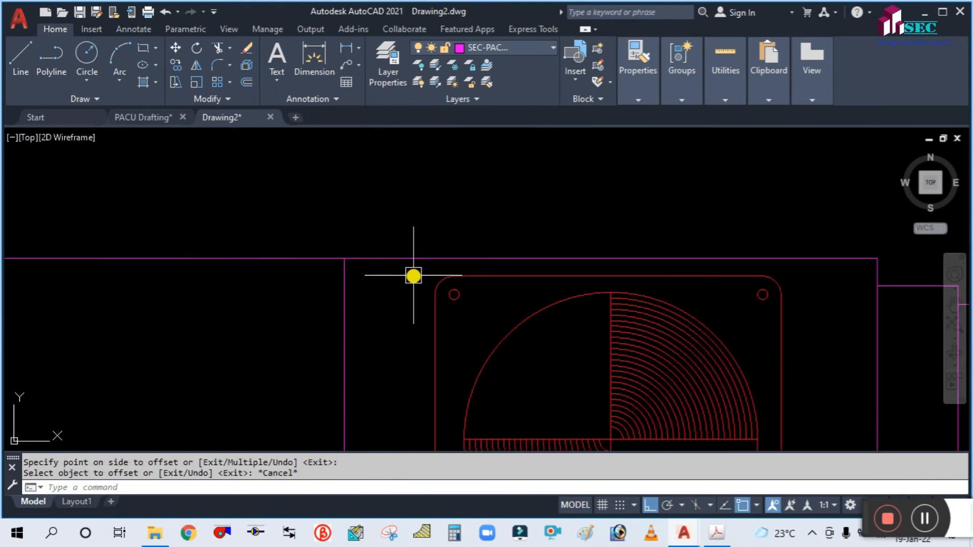
key("Return")
key("Return")
left_click(381, 257)
left_click(401, 276)
key("Escape")
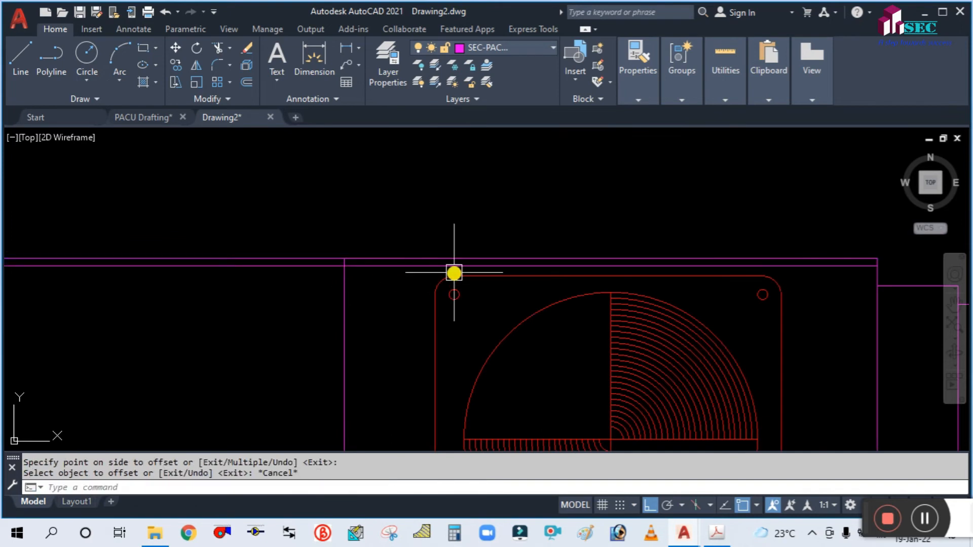
- Draw a 20 long vertical line joining the upper offset line to the unit's edge, between the partition and the upper fan frame
scroll(451, 273, "up", 4)
type("l")
key("Return")
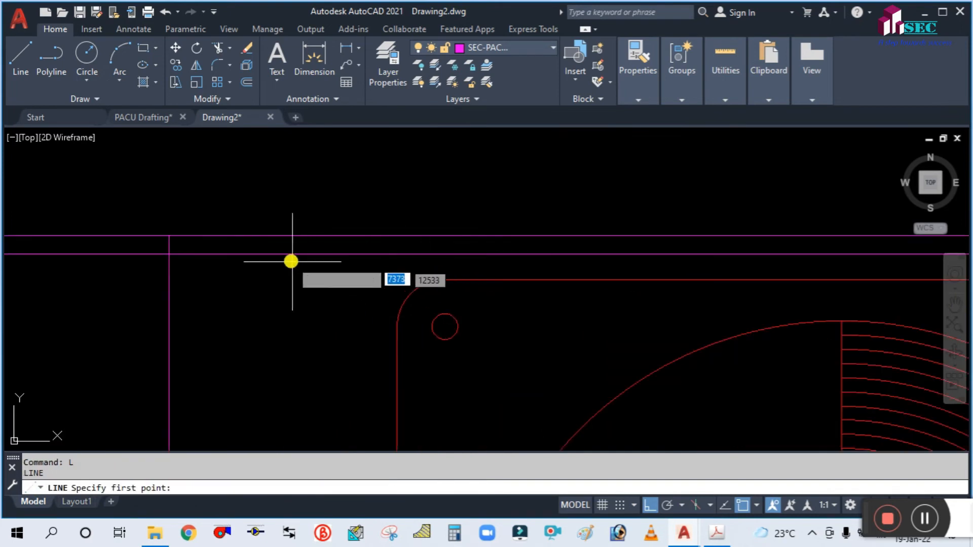
left_click(285, 254)
left_click(284, 236)
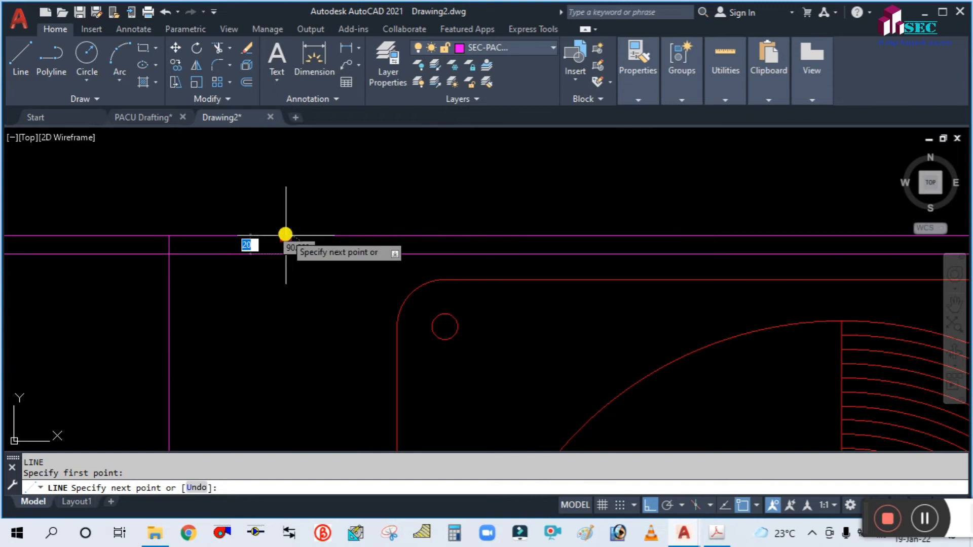
key("Escape")
- Draw a matching vertical line from the upper offset line to the unit's edge, just right of the upper fan frame
scroll(290, 274, "down", 3)
scroll(344, 299, "up", 3)
scroll(391, 276, "down", 4)
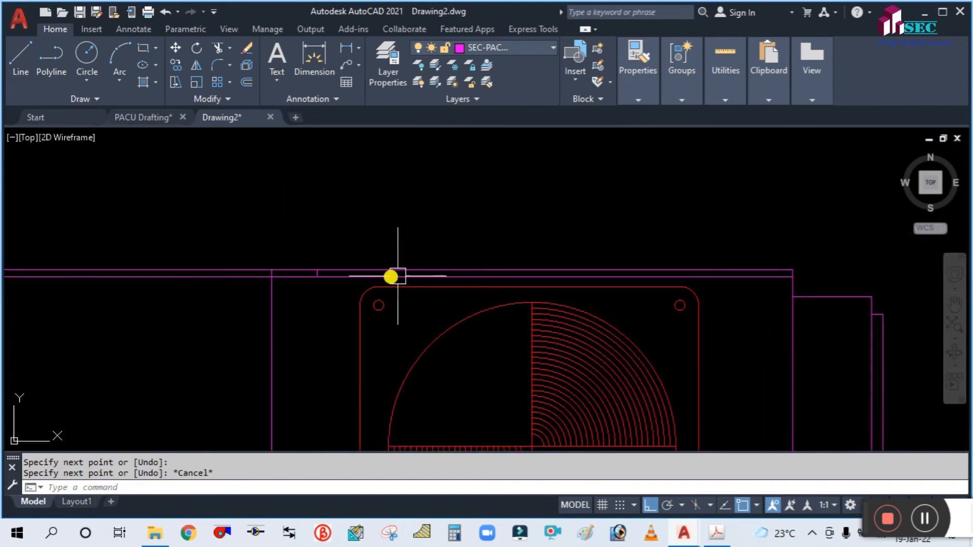
scroll(722, 272, "up", 2)
key("Return")
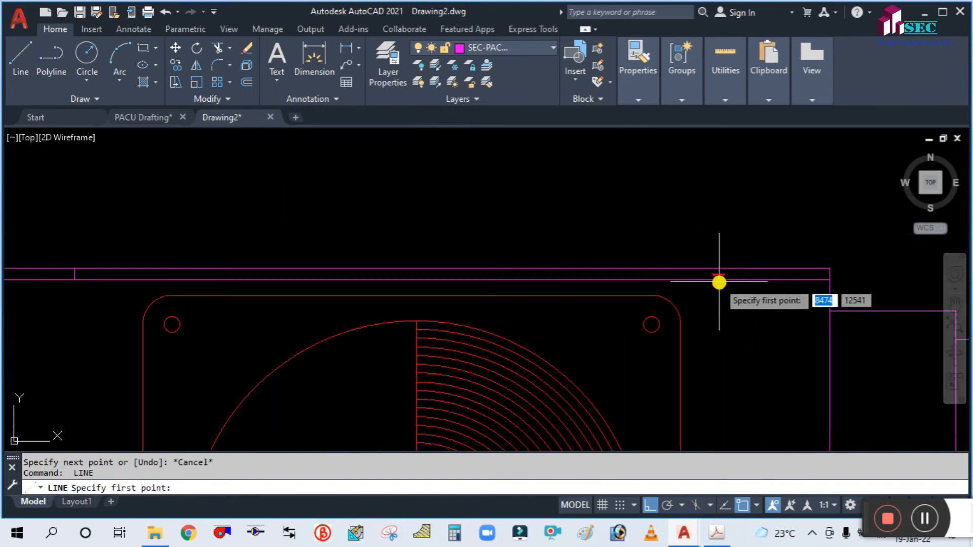
left_click(723, 280)
left_click(722, 268)
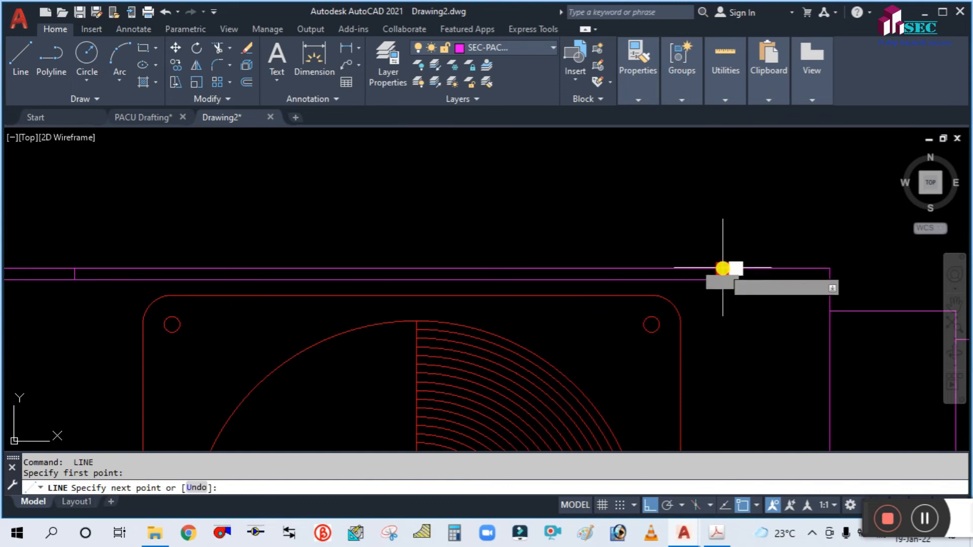
key("Escape")
- Trim the upper offset line outside its two short end lines and erase the leftover segment over the left compartment
type("Tr")
key("Return")
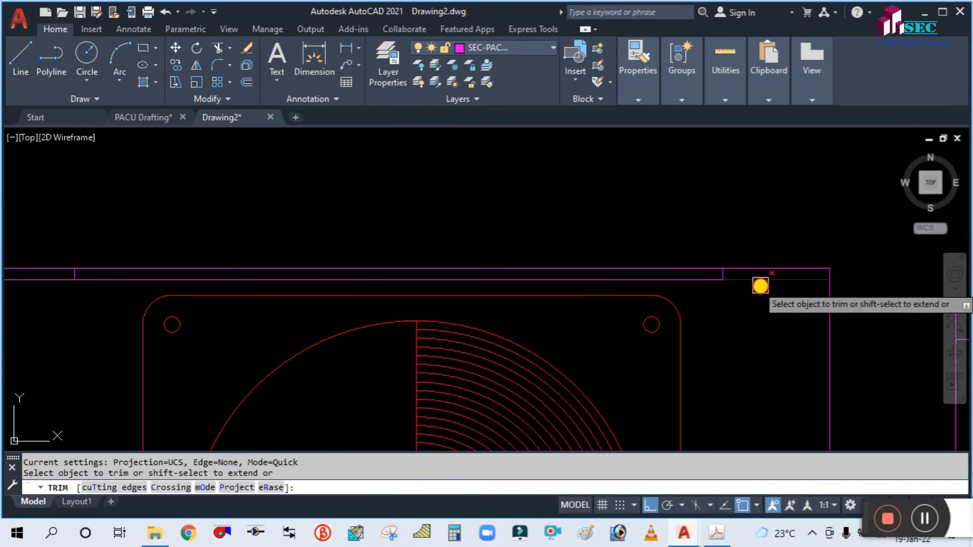
scroll(760, 284, "down", 3)
scroll(442, 330, "up", 3)
key("Escape")
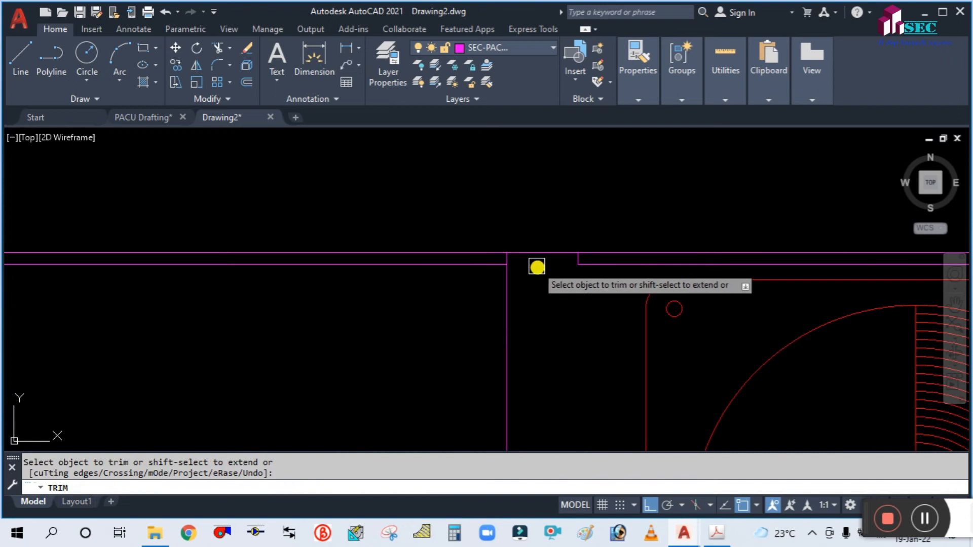
left_click(440, 266)
type("E")
key("Return")
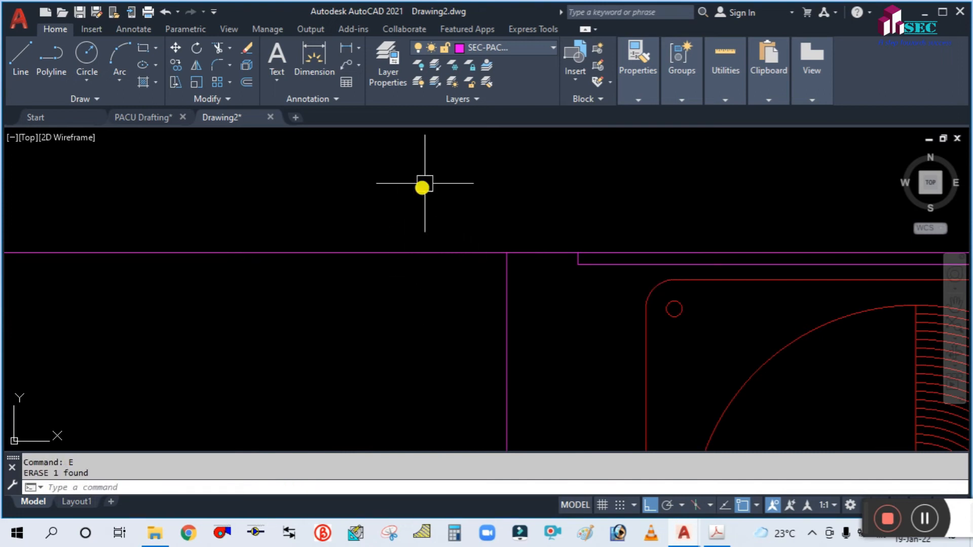
key("Escape")
scroll(458, 213, "down", 3)
mouse_move(669, 389)
middle_mouse_down()
mouse_move(625, 267)
mouse_move(598, 333)
middle_mouse_up()
scroll(509, 348, "up", 4)
scroll(521, 379, "down", 4)
type("L")
key("Return")
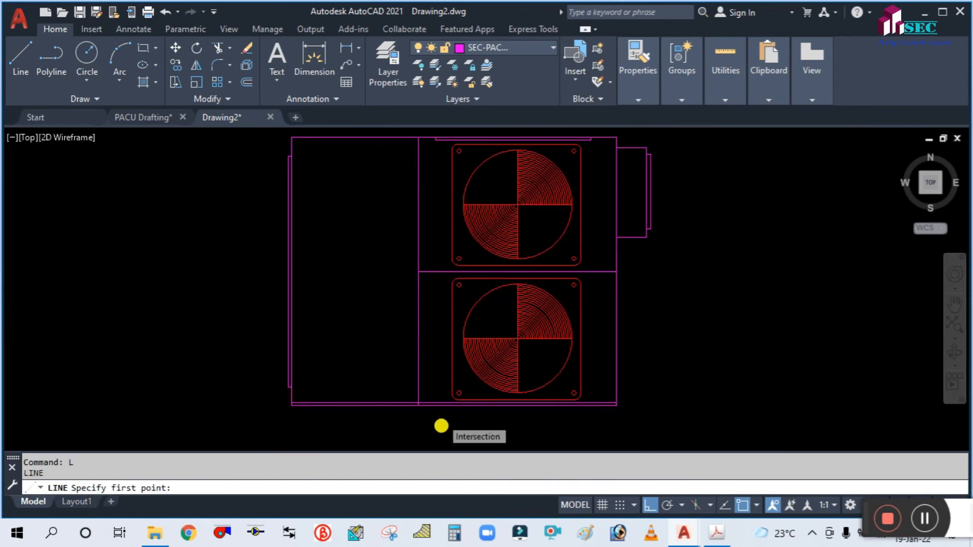
scroll(441, 426, "up", 5)
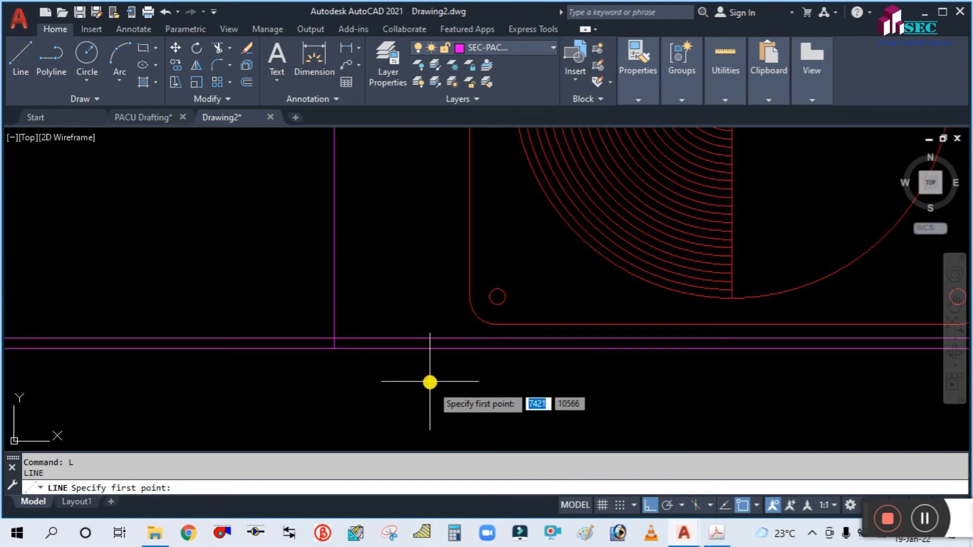
scroll(406, 335, "down", 4)
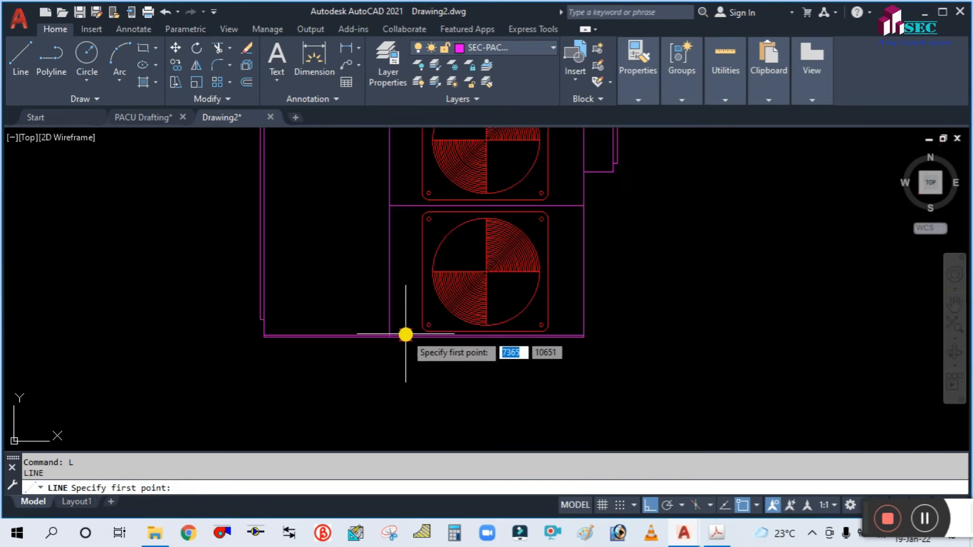
scroll(405, 217, "up", 2)
scroll(411, 253, "up", 2)
scroll(413, 271, "down", 6)
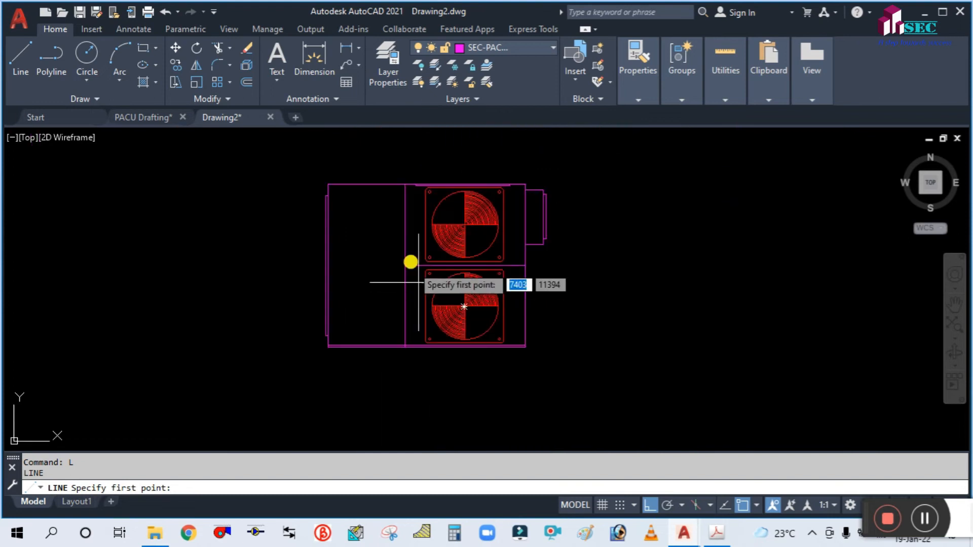
left_click(415, 342)
key("Return")
scroll(423, 368, "up", 2)
key("Escape")
- Place vertical construction lines through both ends of the narrow strip along the unit's upper edge
scroll(423, 362, "down", 2)
type("XL")
key("Return")
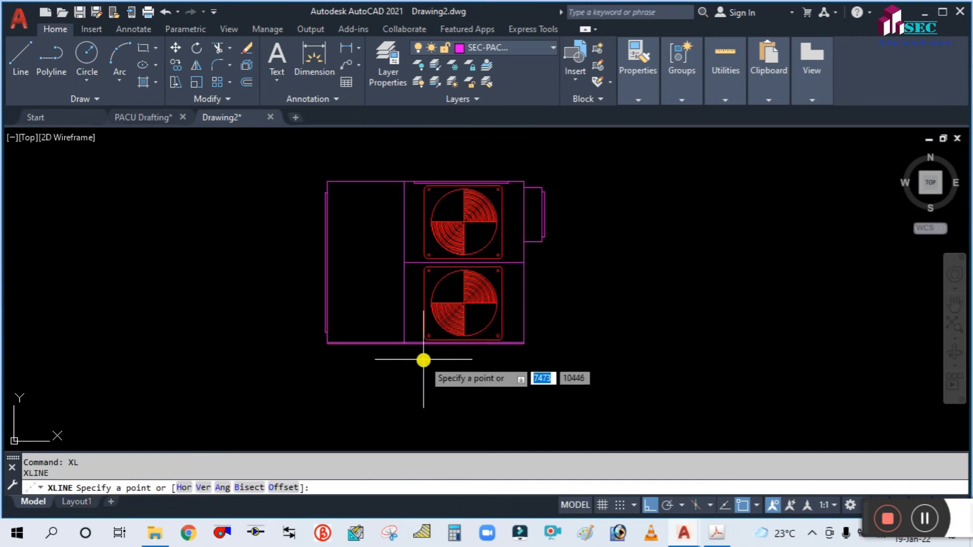
type("V")
key("Return")
scroll(421, 360, "up", 3)
scroll(419, 337, "down", 3)
scroll(416, 181, "up", 5)
left_click(417, 186)
scroll(416, 252, "down", 3)
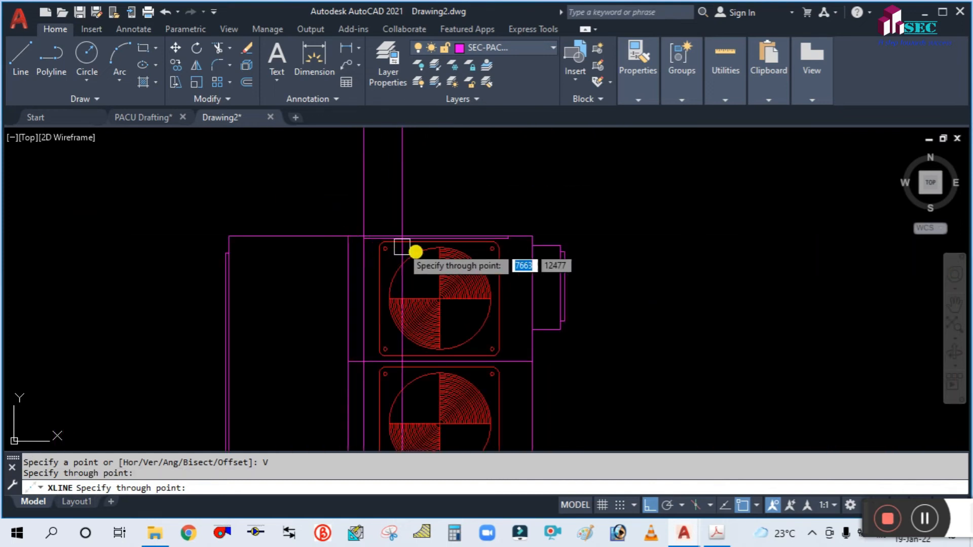
scroll(507, 248, "up", 4)
left_click(490, 229)
key("Escape")
scroll(506, 203, "down", 6)
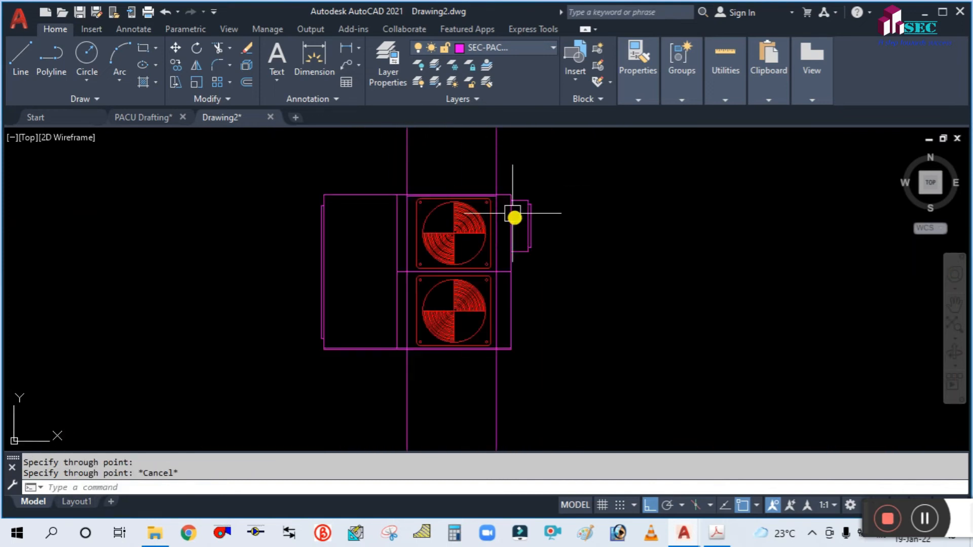
- Trim both vertical construction lines below the unit's lower edge
scroll(502, 350, "up", 6)
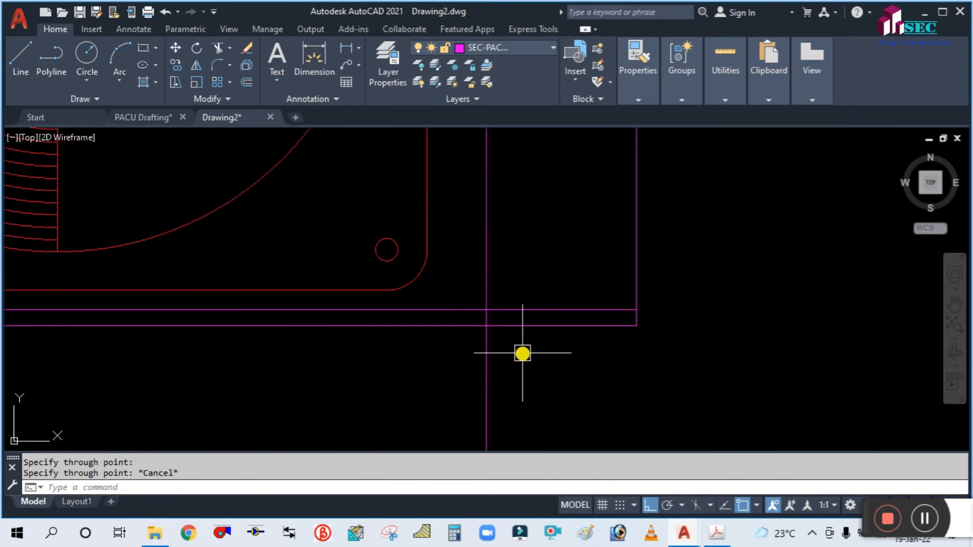
key("Return")
left_click(498, 373)
scroll(498, 373, "down", 5)
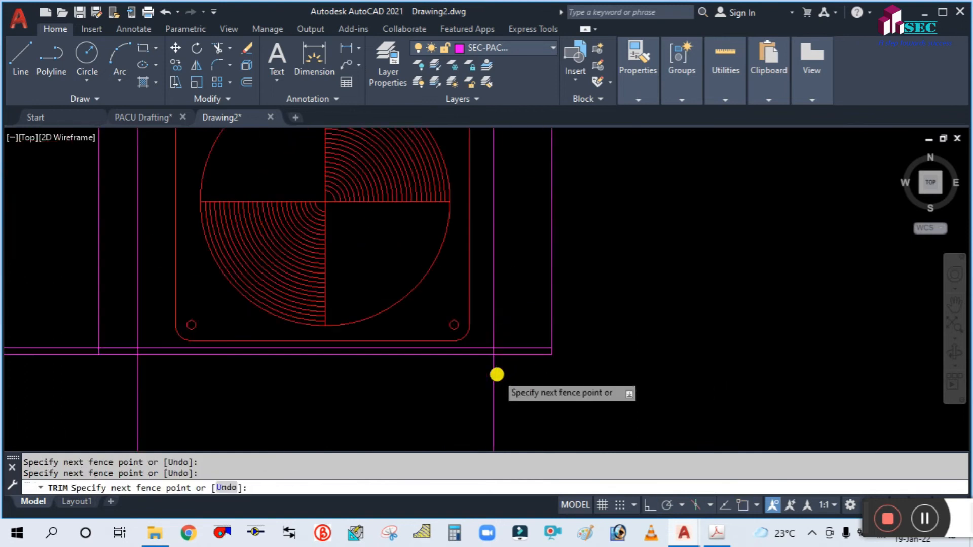
key("Return")
scroll(269, 365, "up", 4)
key("Escape")
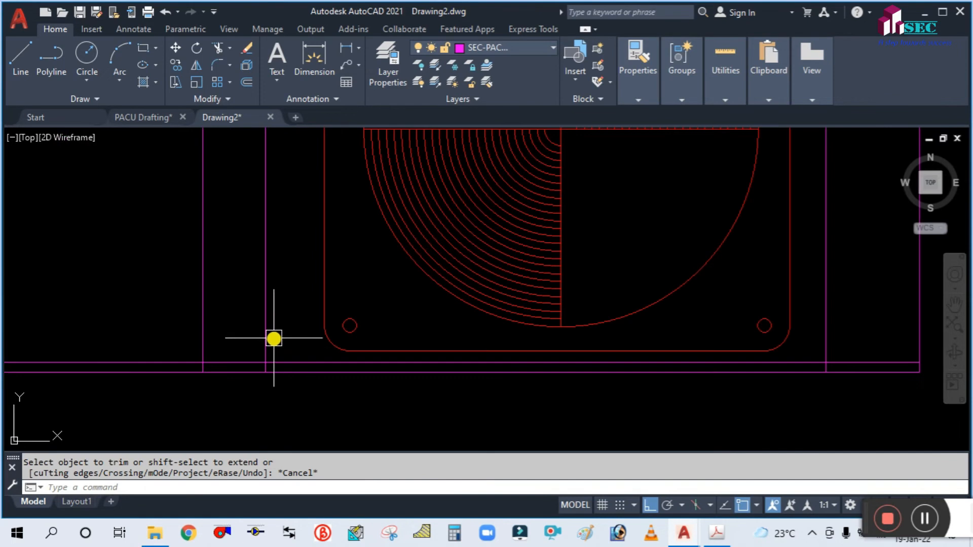
- Trim both vertical construction lines above the lower offset line, keeping only the short end lines of the lower strip
type("TR")
key("Return")
left_click(266, 326)
left_click(831, 320)
key("Return")
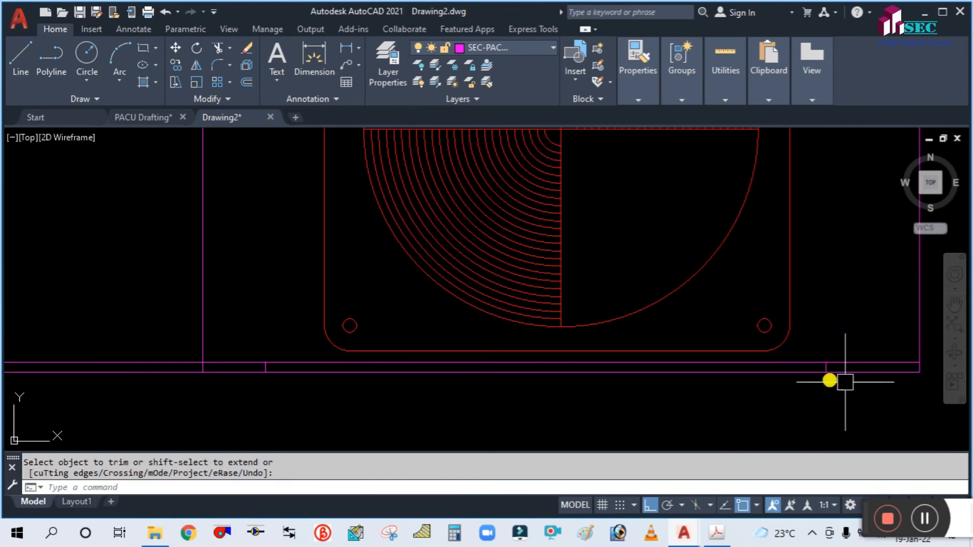
- Trim the lower offset line outside the strip's end lines and erase the leftover segment under the left compartment
key("Return")
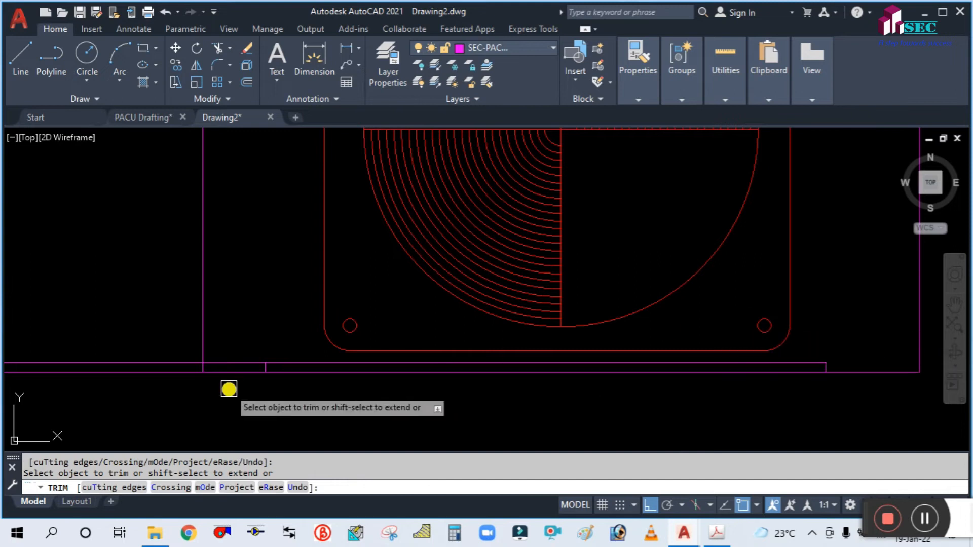
left_click(231, 362)
key("Escape")
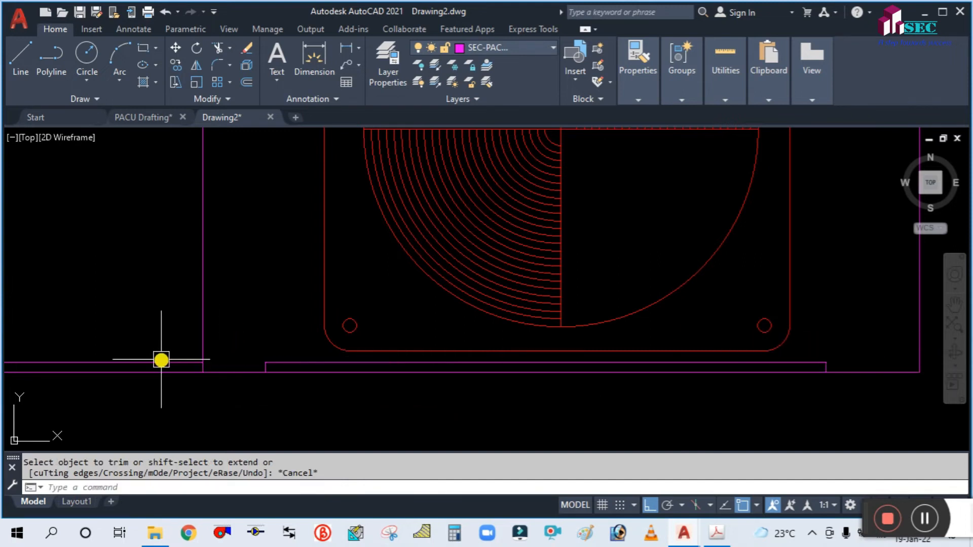
left_click(161, 361)
type("E")
key("Return")
scroll(392, 337, "down", 3)
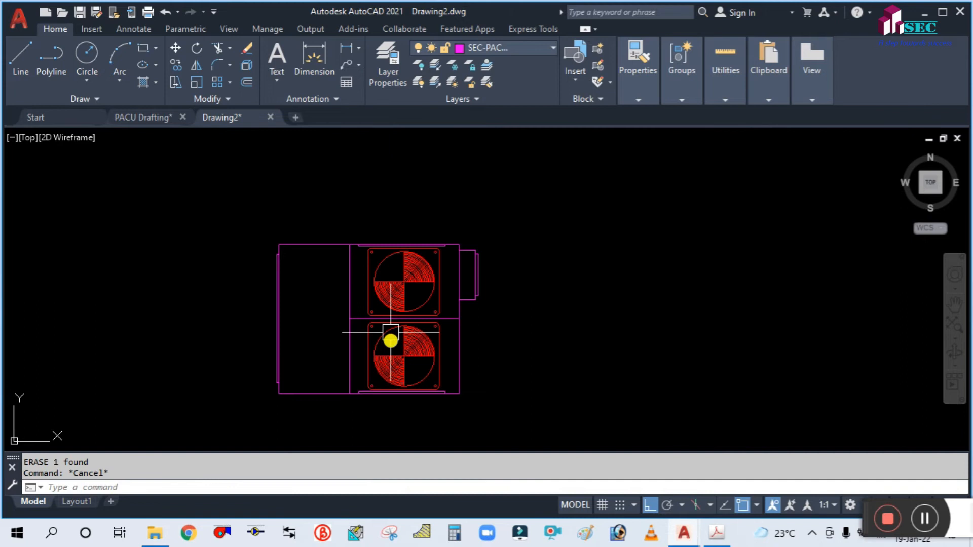
- Select the long line of the strip along the unit's lower edge and open the Linetype Manager
scroll(355, 235, "up", 3)
scroll(682, 209, "down", 3)
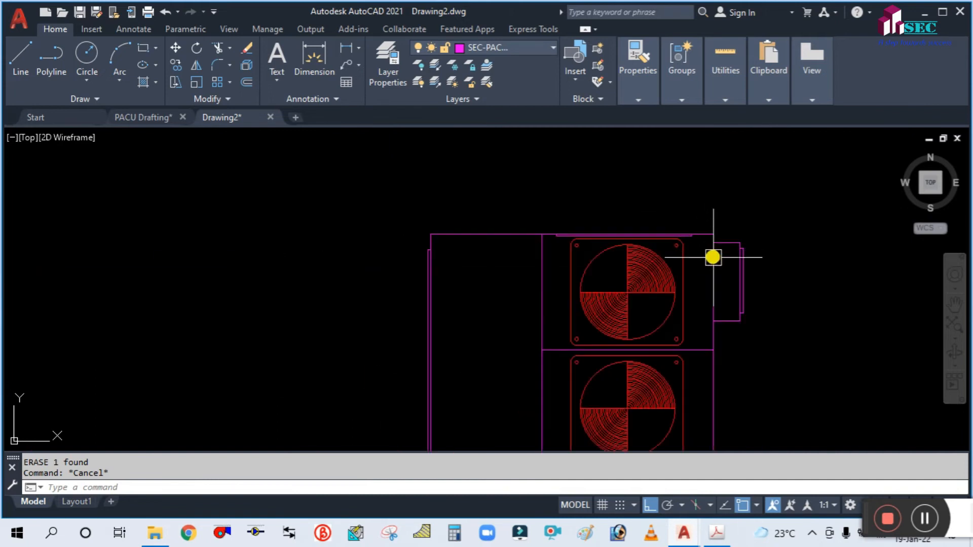
scroll(556, 209, "down", 2)
scroll(625, 363, "up", 8)
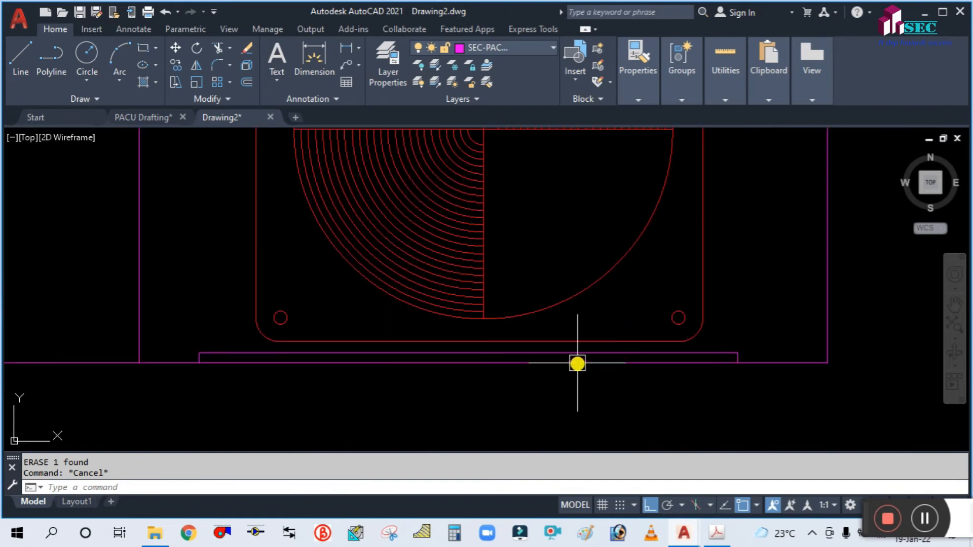
left_click(585, 348)
key("Escape")
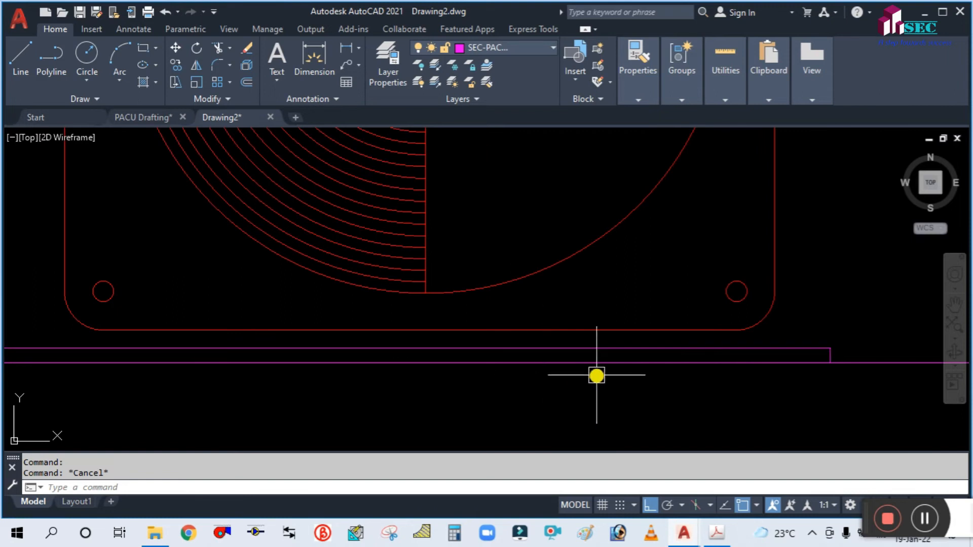
left_click(665, 350)
mouse_move(631, 88)
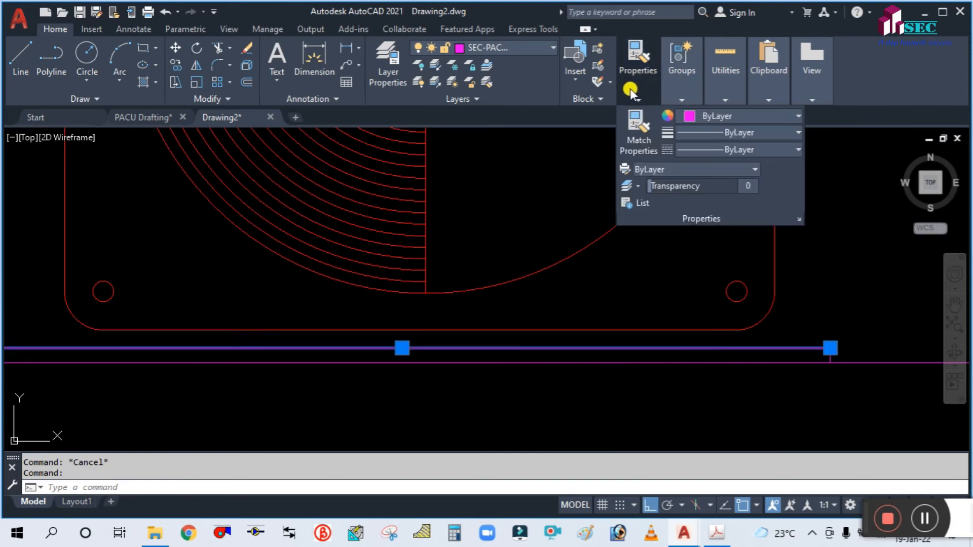
left_click(718, 132)
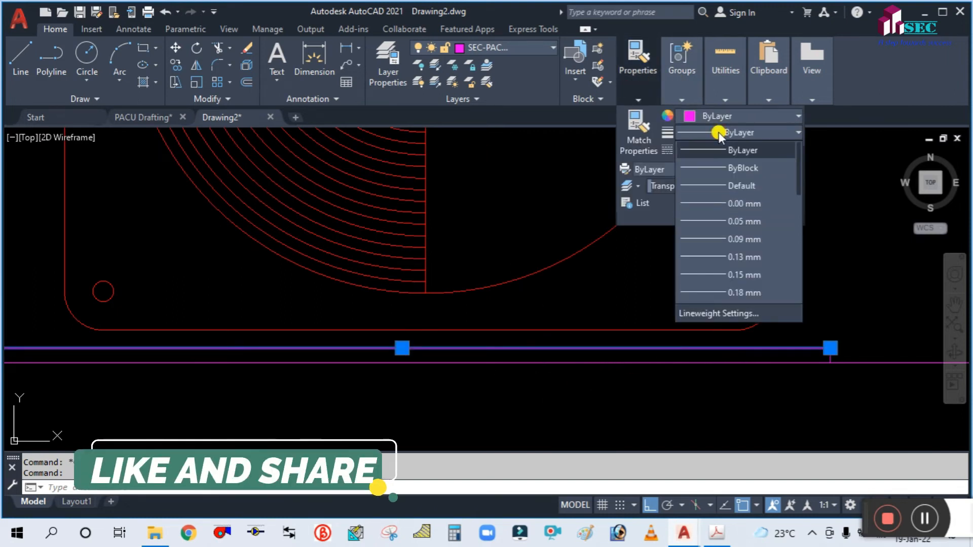
left_click(747, 146)
left_click(742, 149)
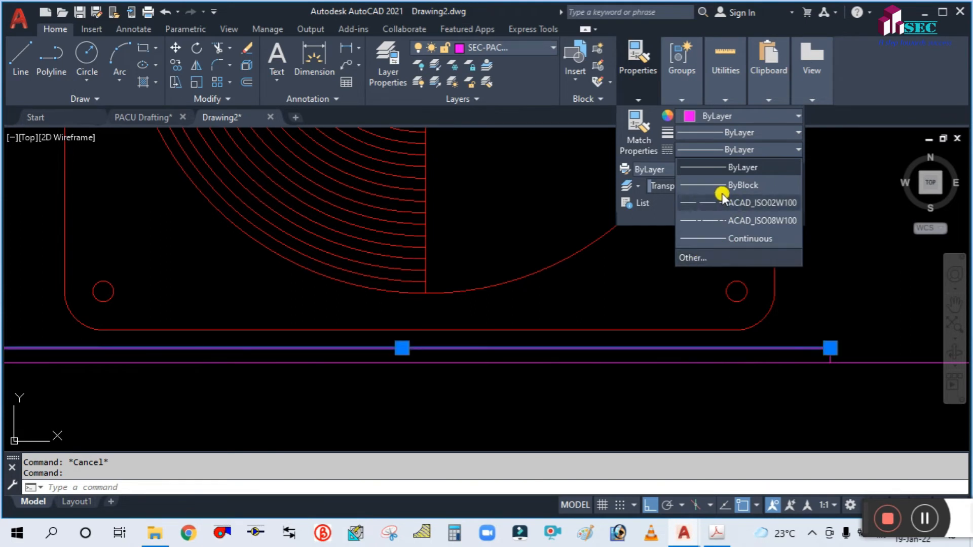
left_click(692, 258)
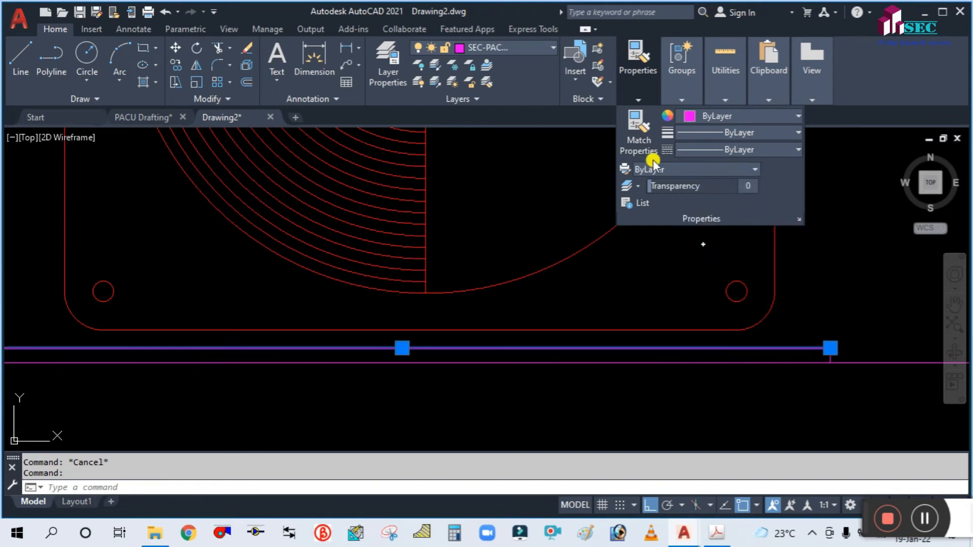
- Load the DASHED linetype from acadiso.lin into the drawing and close the Linetype Manager
left_click(597, 146)
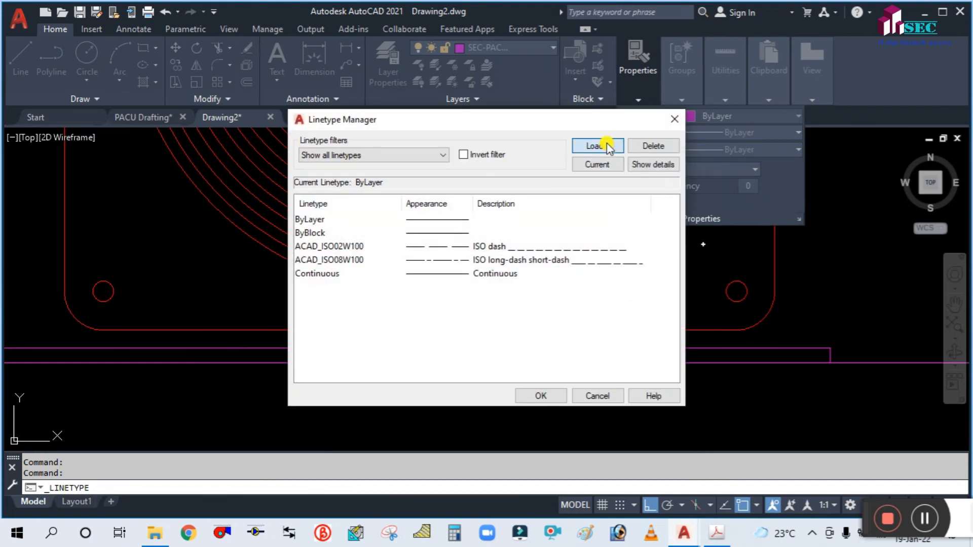
scroll(523, 284, "down", 6)
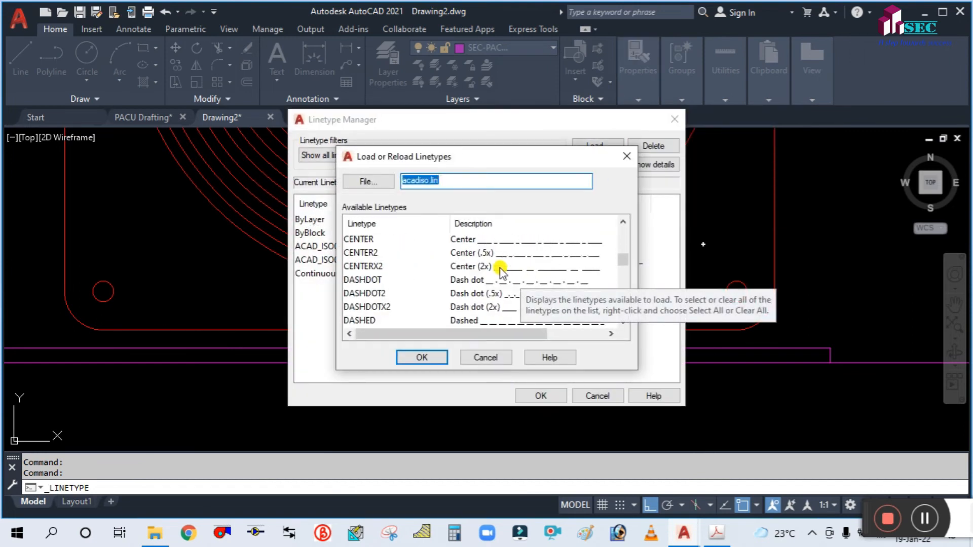
scroll(367, 279, "down", 2)
scroll(390, 291, "up", 2)
scroll(398, 271, "down", 1)
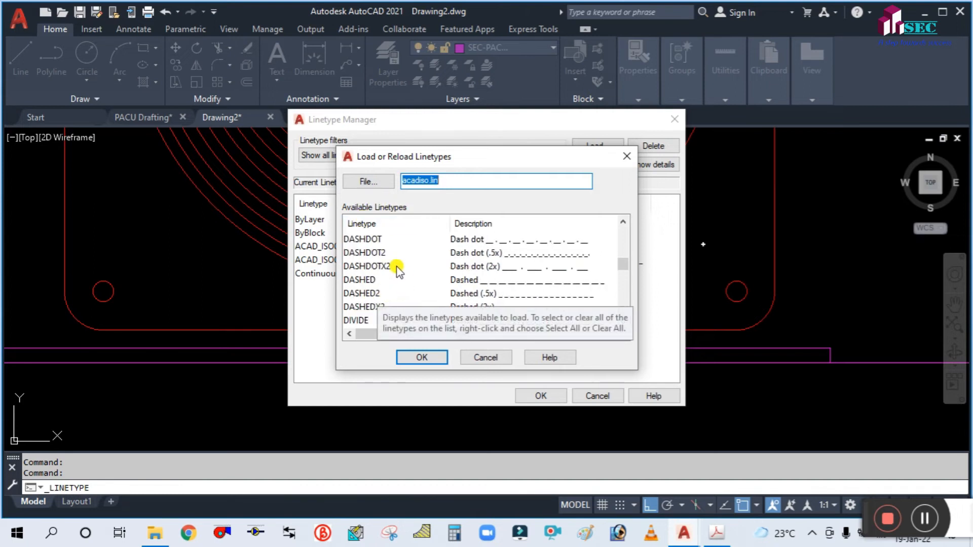
left_click(522, 284)
left_click(415, 356)
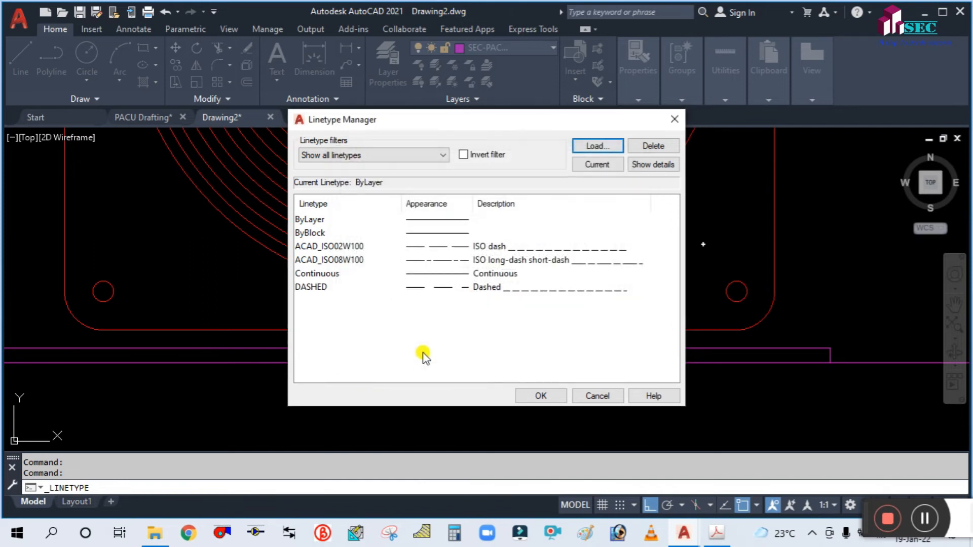
left_click(331, 286)
left_click(540, 396)
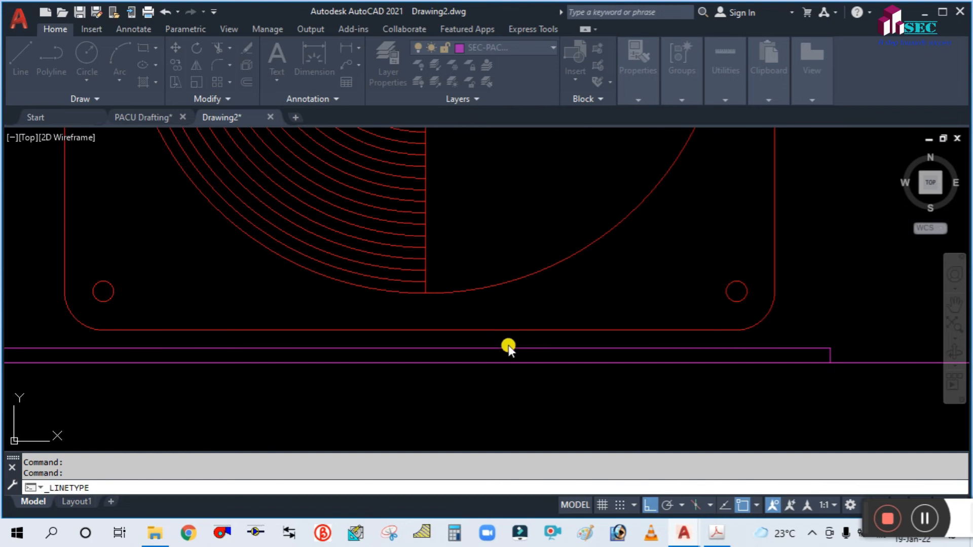
- Open the full properties of the lower strip's long line
scroll(509, 367, "down", 4)
scroll(509, 367, "up", 4)
left_click(497, 351)
right_click(498, 351)
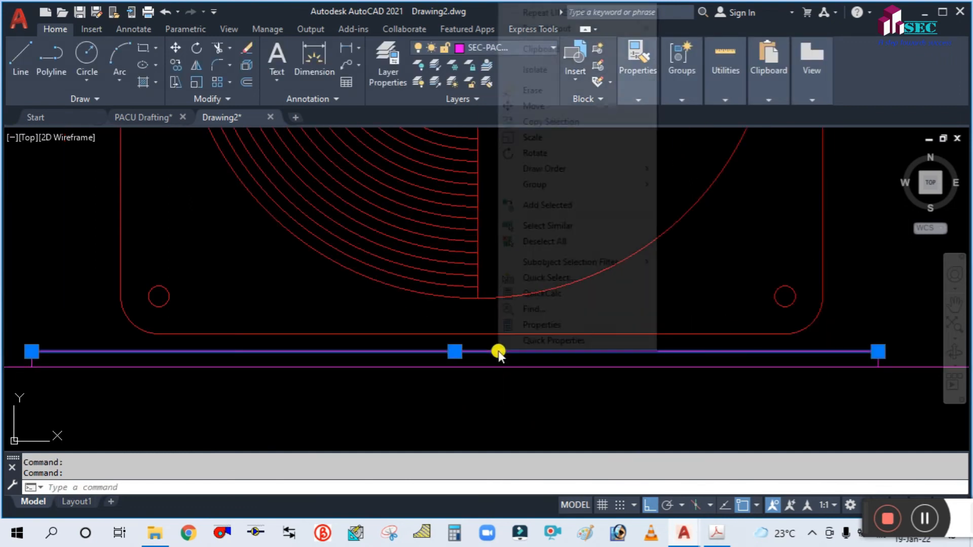
left_click(545, 325)
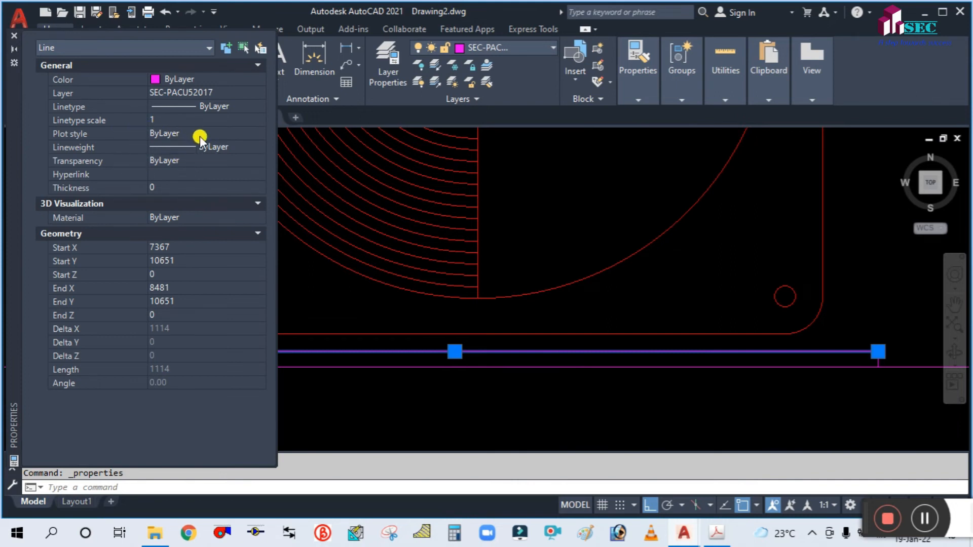
left_click(181, 134)
left_click(260, 135)
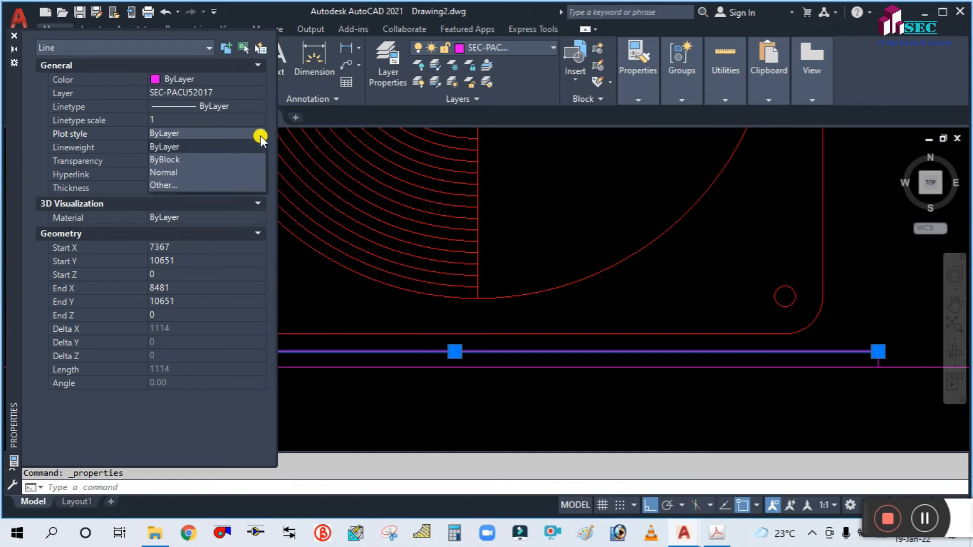
left_click(260, 136)
left_click(216, 147)
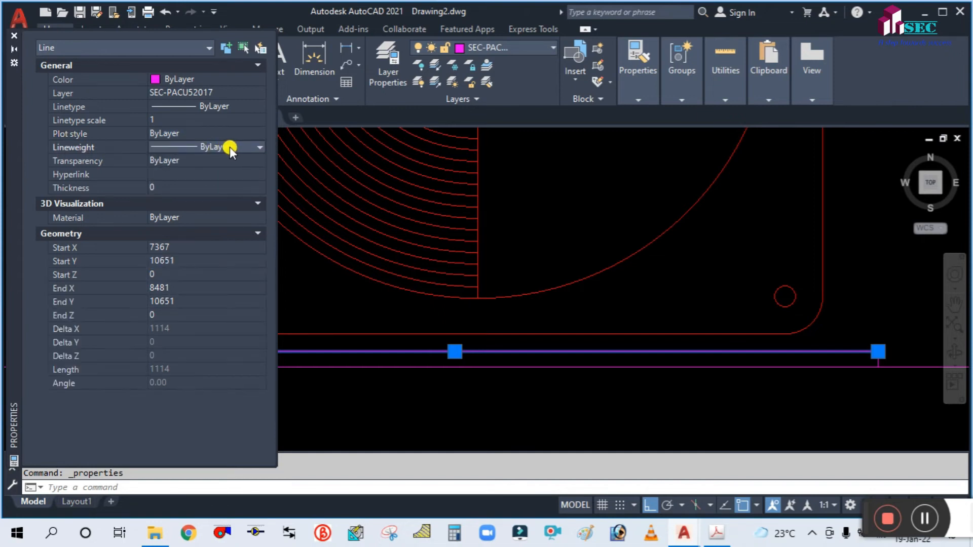
left_click(246, 146)
left_click(245, 146)
- Set the linetype of the lower strip's long line to DASHED and close its properties
left_click(193, 105)
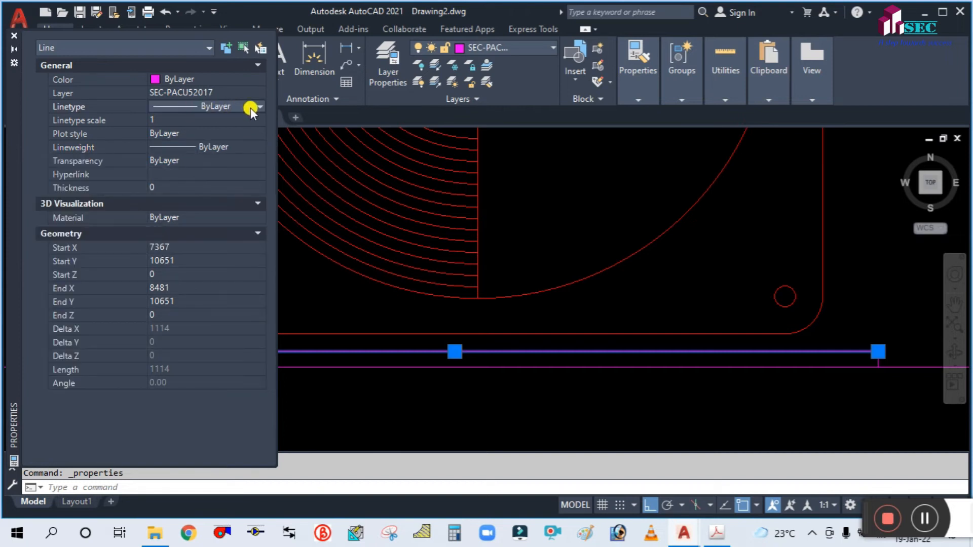
left_click(250, 108)
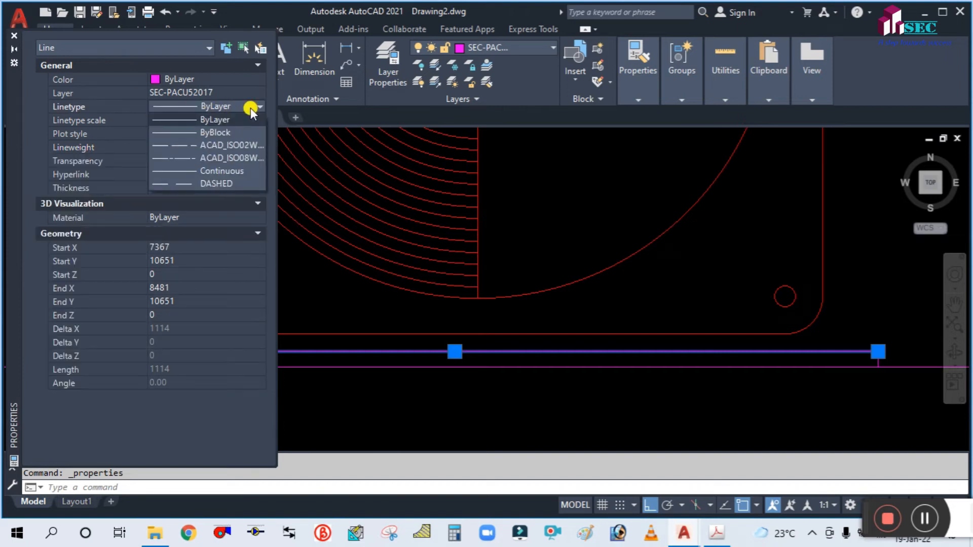
left_click(214, 182)
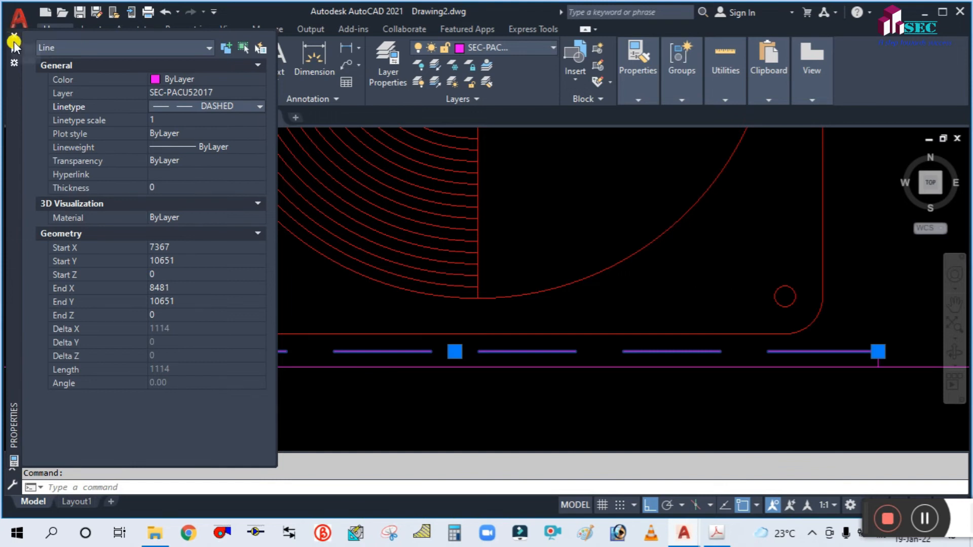
left_click(14, 35)
key("Escape")
- Match the dashed line's properties from the lower strip onto the long line of the strip along the unit's upper edge
scroll(535, 319, "down", 4)
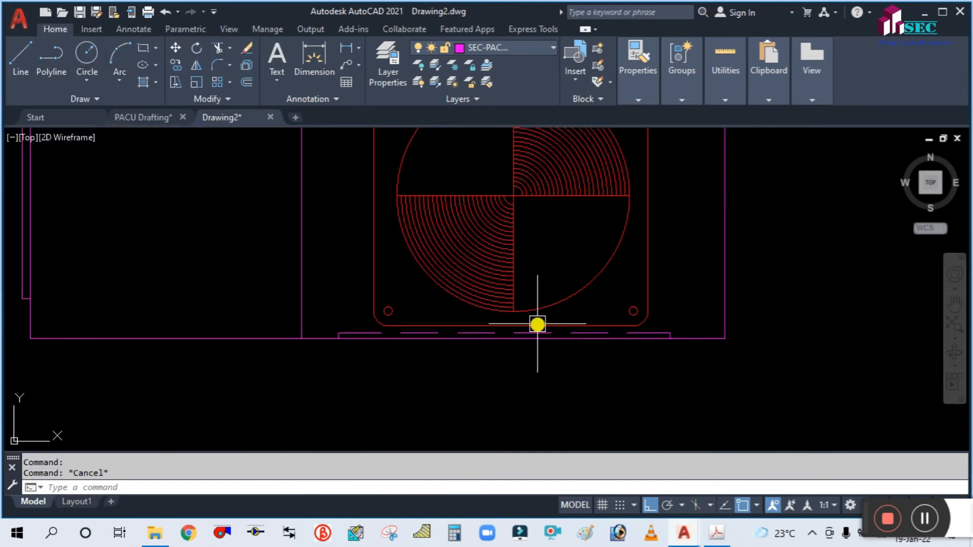
scroll(690, 287, "up", 2)
scroll(616, 340, "up", 2)
type("MA")
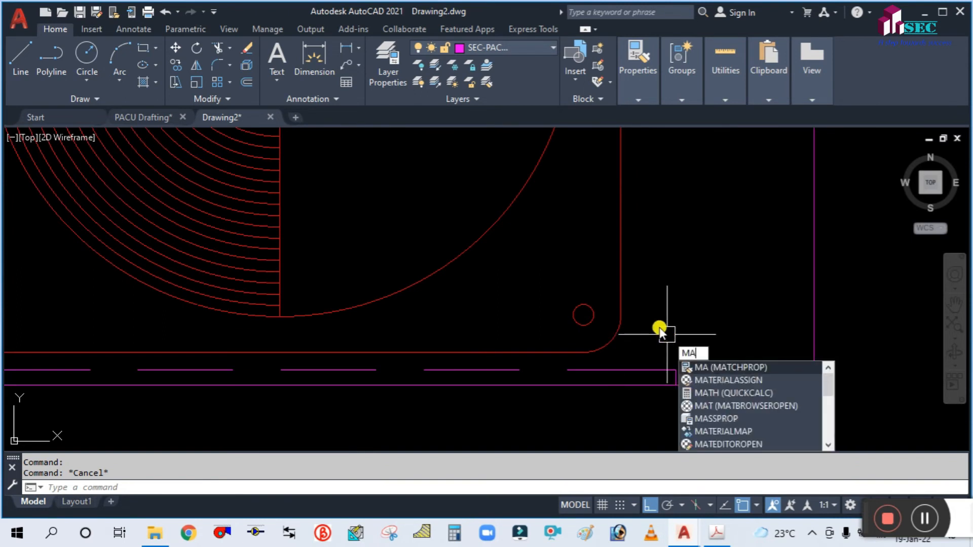
key("Return")
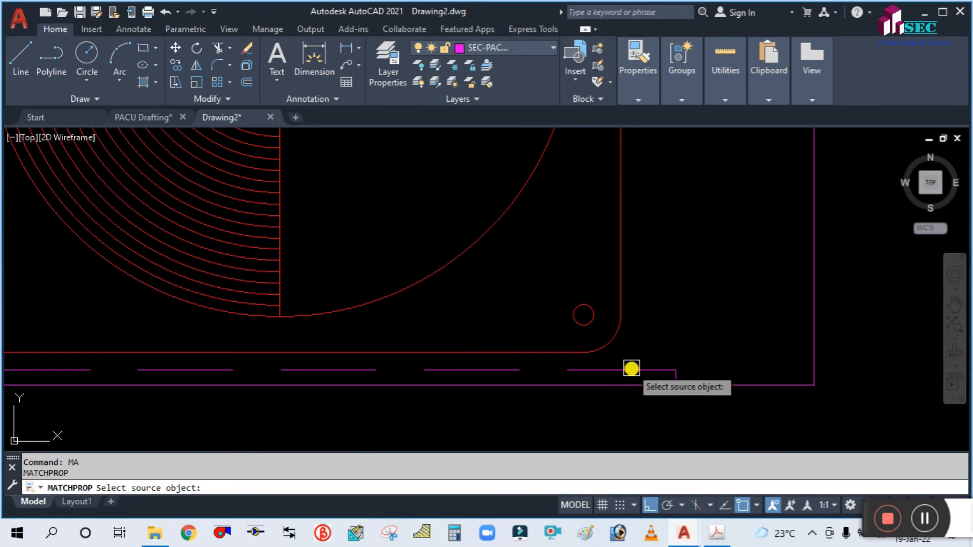
left_click(630, 369)
scroll(659, 365, "down", 5)
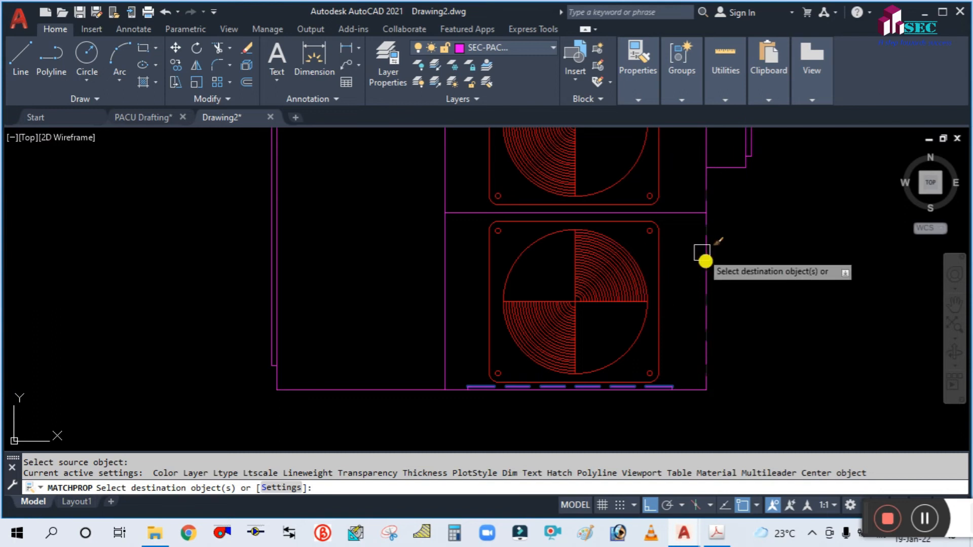
middle_click_drag(772, 250, 745, 375)
scroll(649, 152, "up", 8)
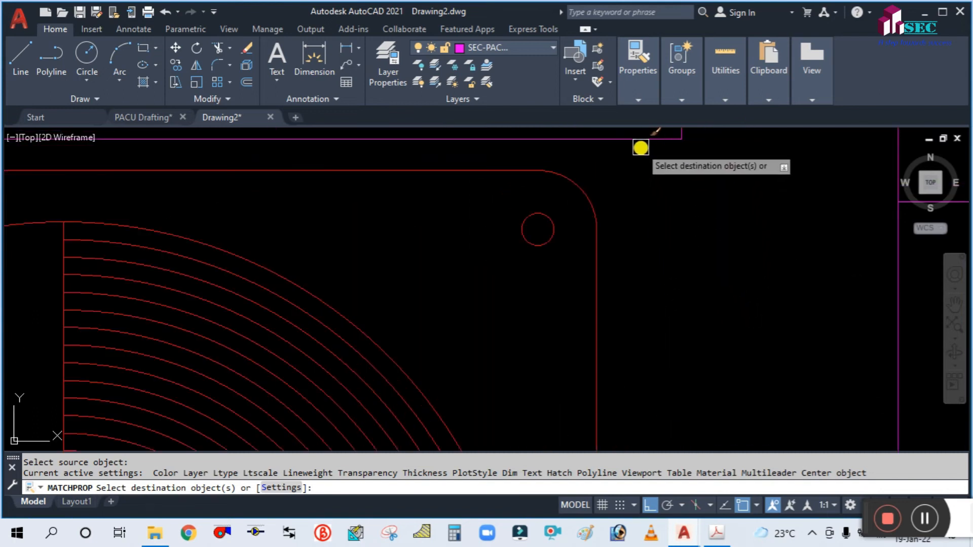
scroll(656, 231, "down", 6)
key("Escape")
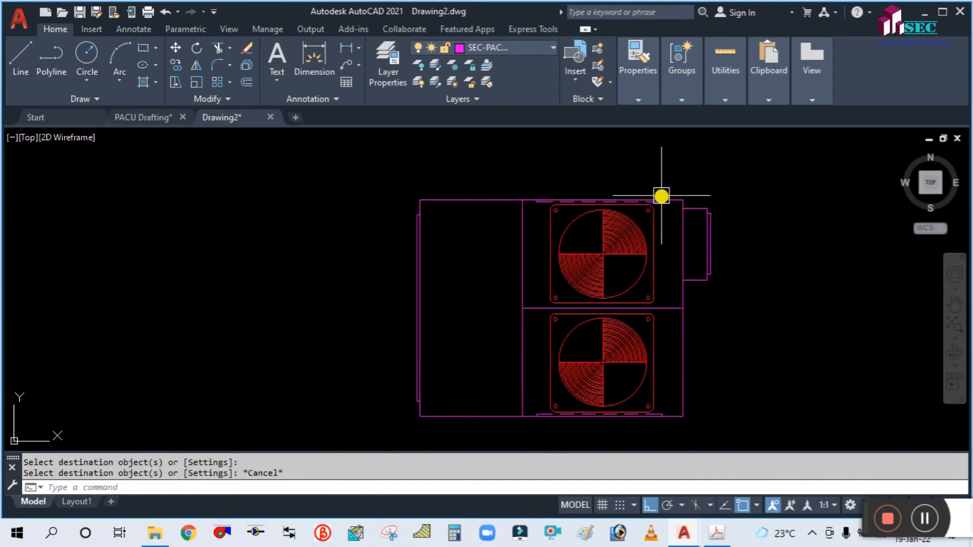
- Switch to PACU.pdf and compare its top view with the drawing, checking the airflow arrows, access and drain markings
left_click(718, 537)
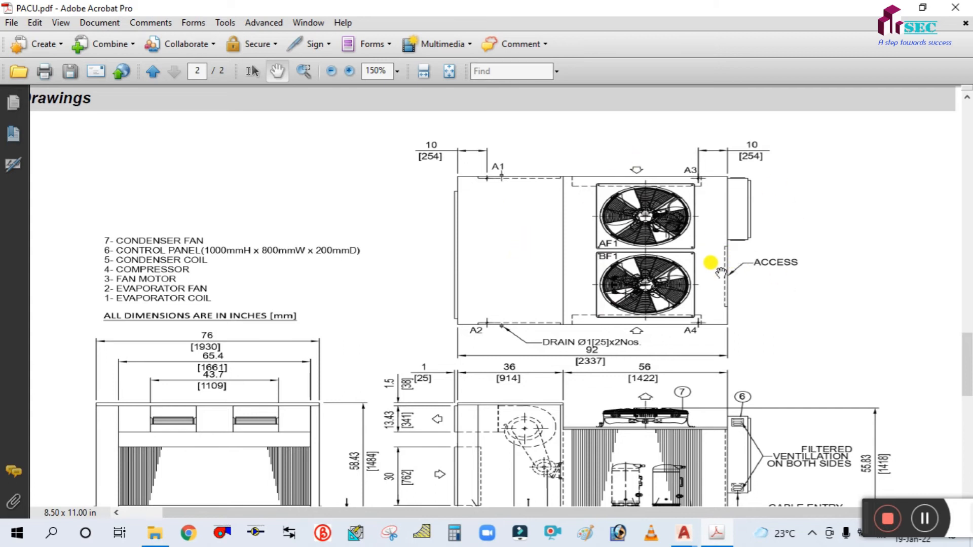
left_click_drag(740, 307, 714, 236)
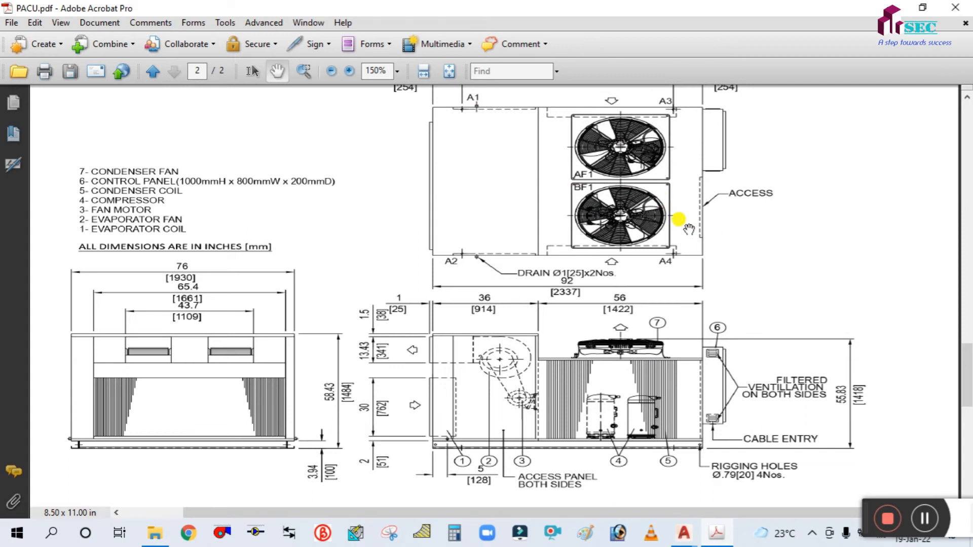
left_click_drag(710, 205, 713, 247)
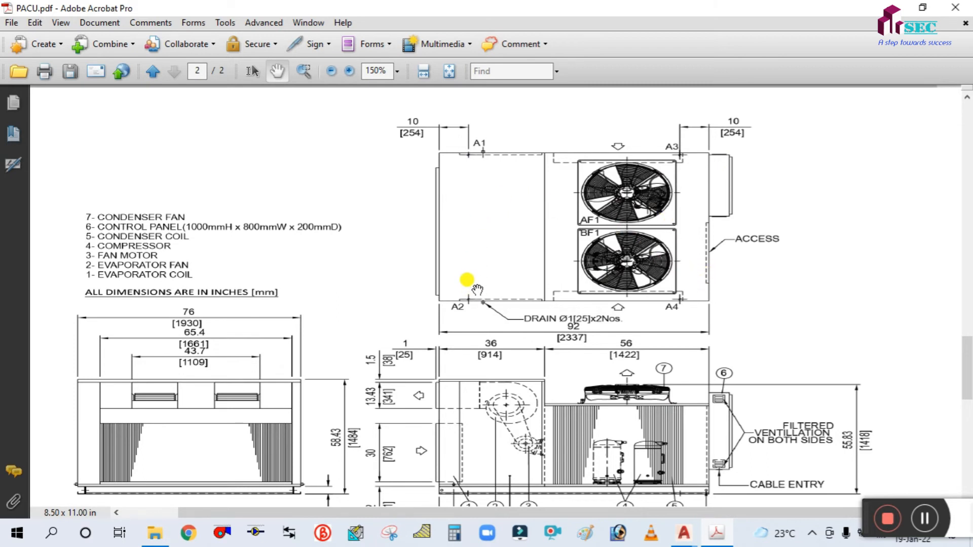
left_click_drag(469, 201, 537, 244)
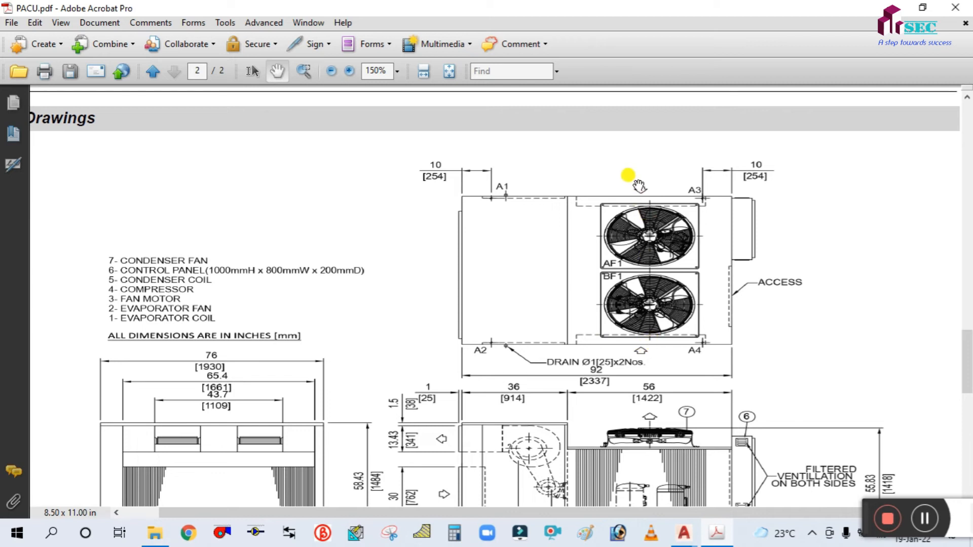
scroll(629, 261, "down", 4)
left_click_drag(656, 214, 649, 306)
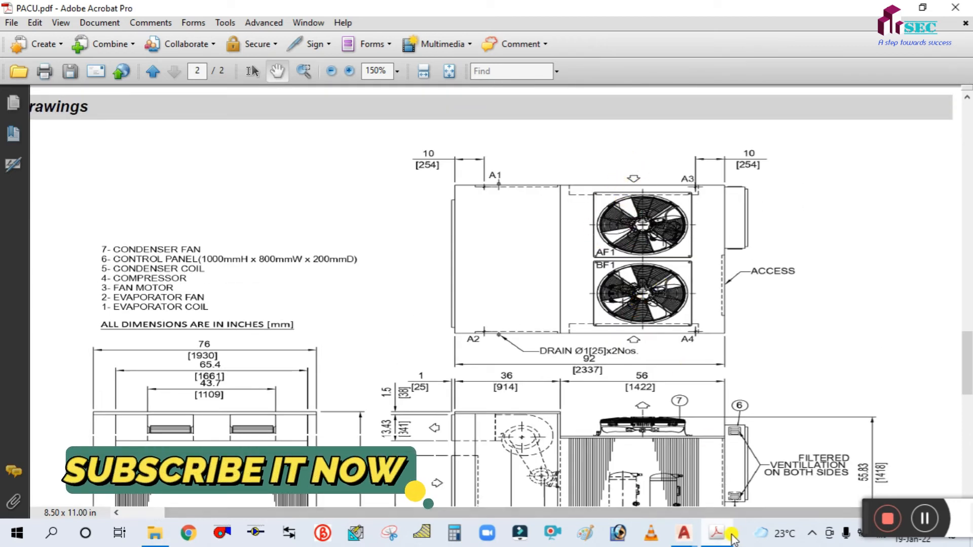
left_click(683, 532)
scroll(614, 173, "up", 5)
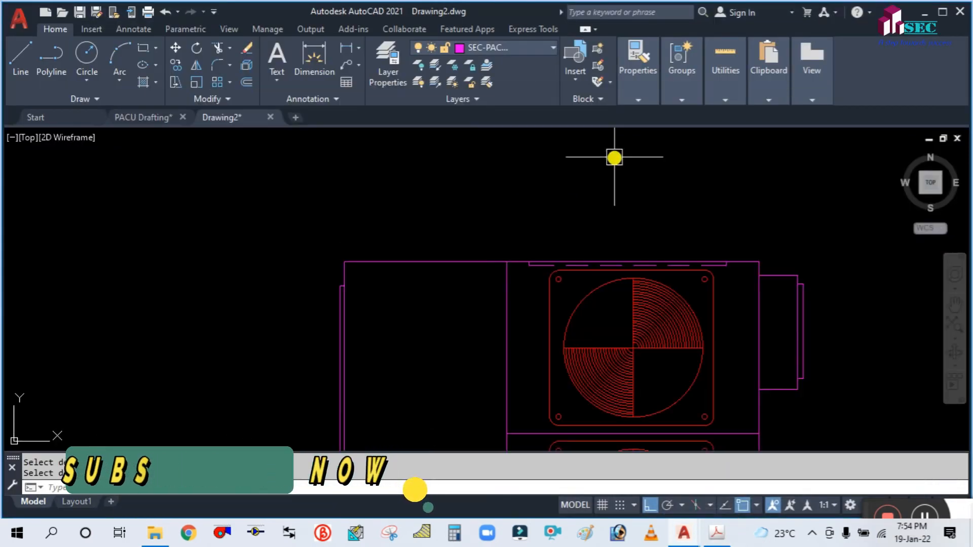
scroll(627, 199, "down", 5)
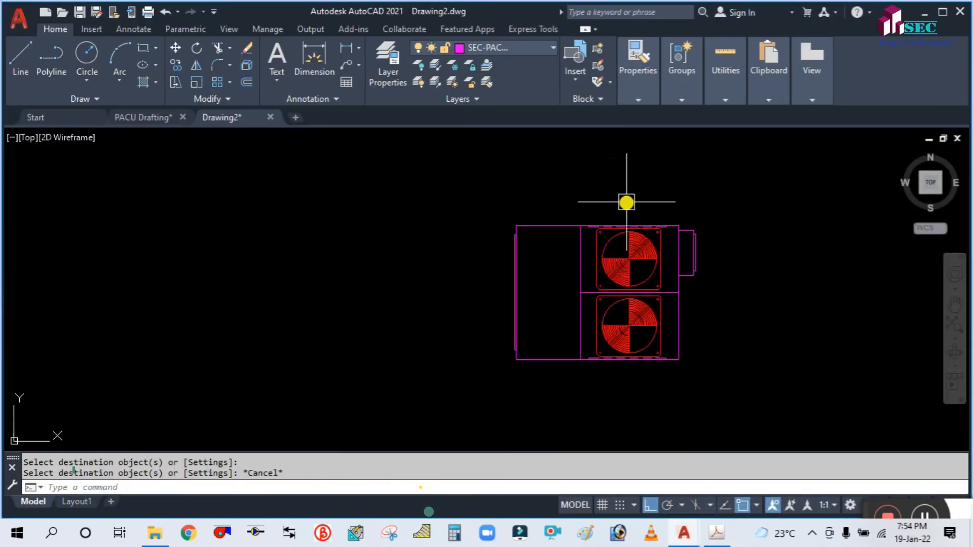
left_click(719, 534)
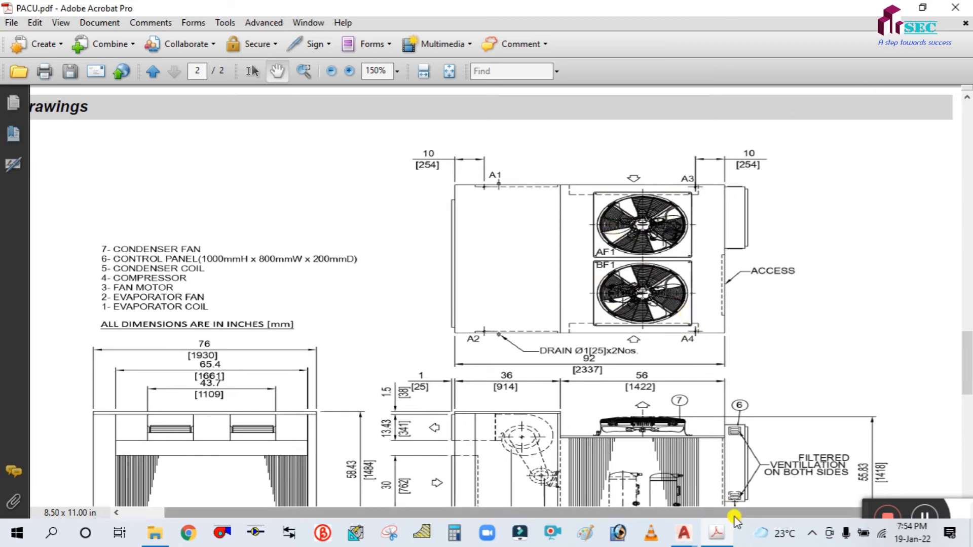
left_click(718, 531)
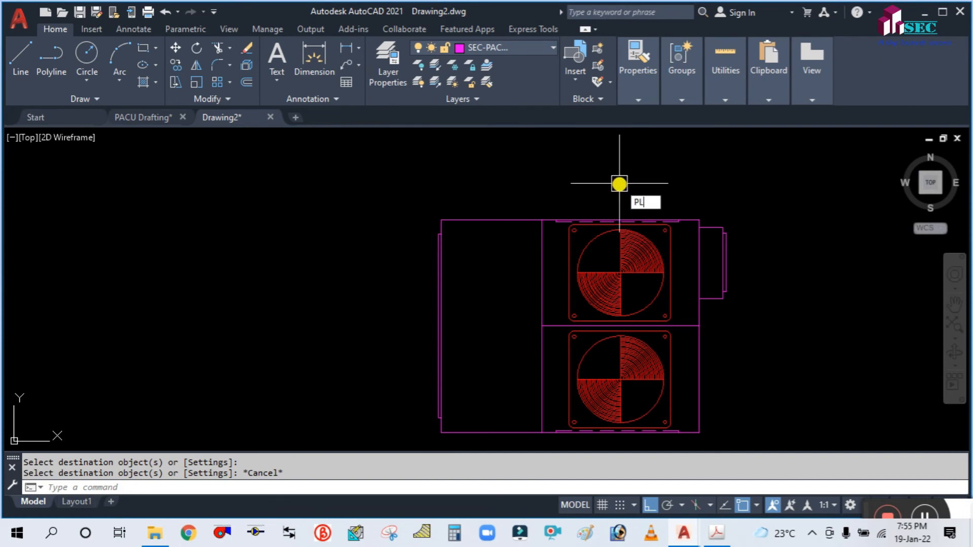
- Try to draw a tapered polyline above the upper fan with a starting width of 300
type("PL")
key("Return")
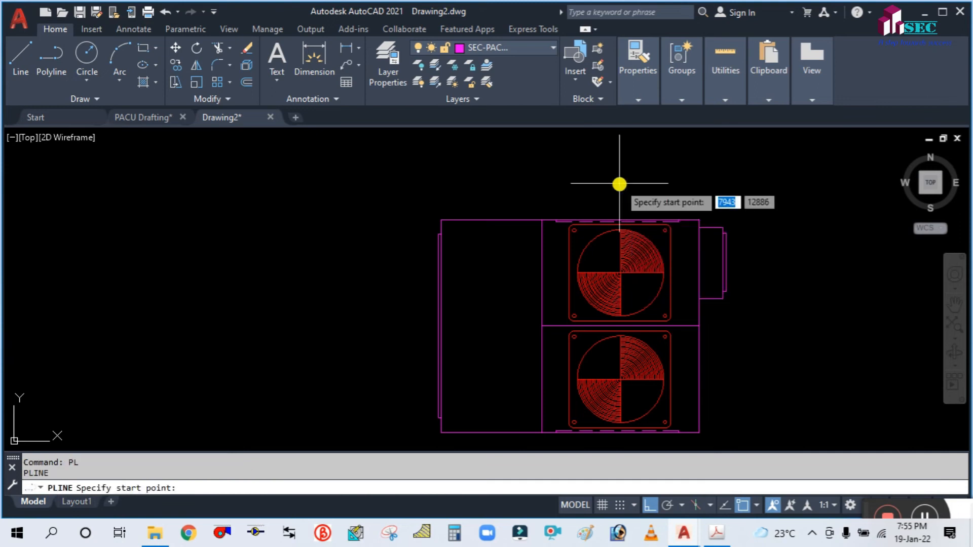
scroll(616, 173, "up", 4)
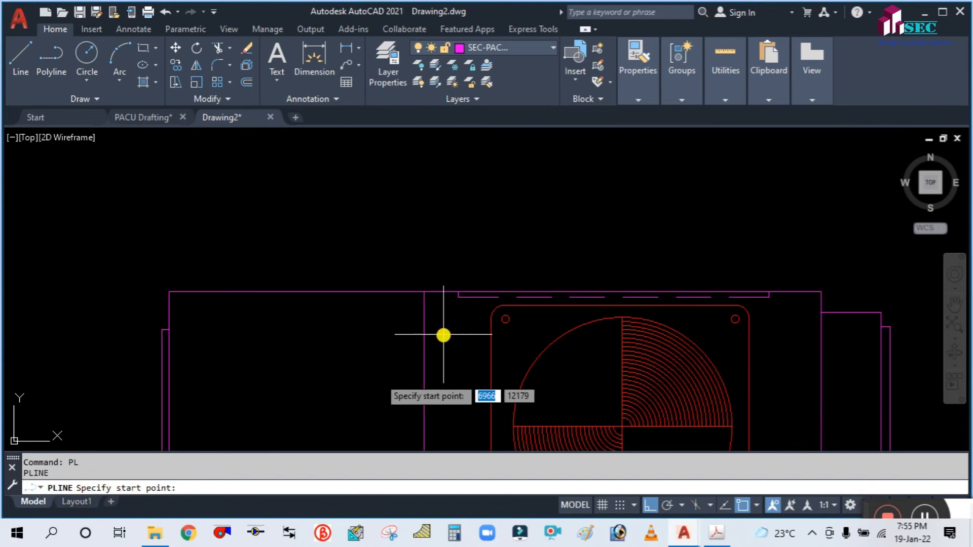
left_click(615, 268)
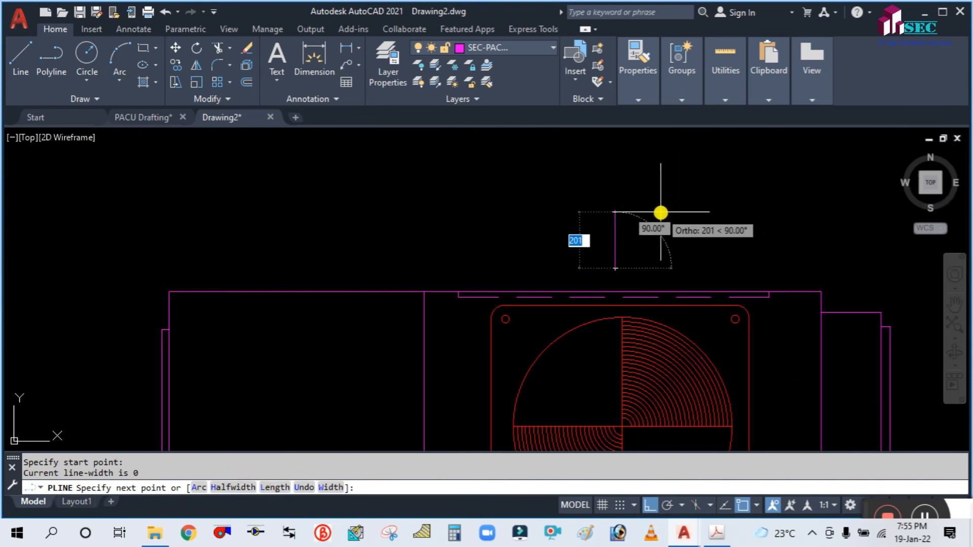
type("0")
key("Return")
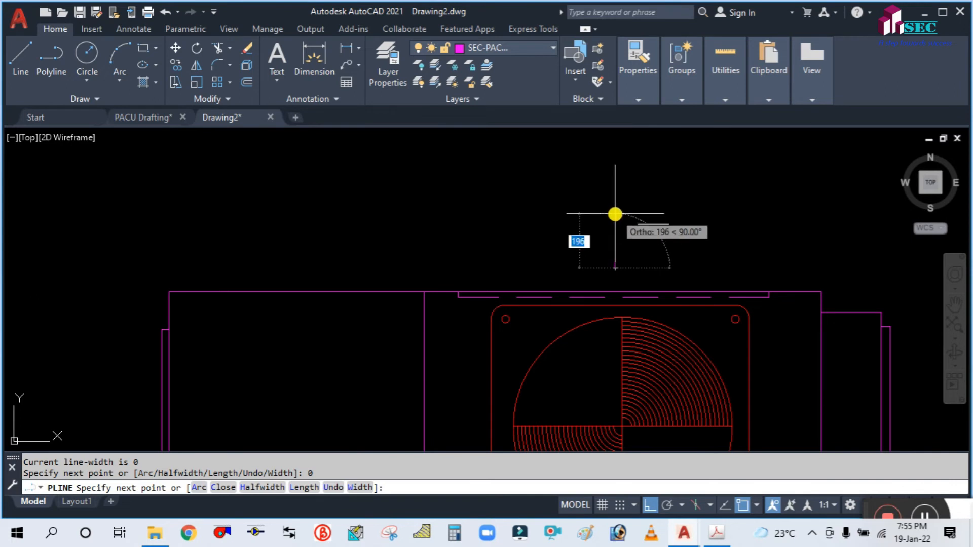
type("W")
key("Return")
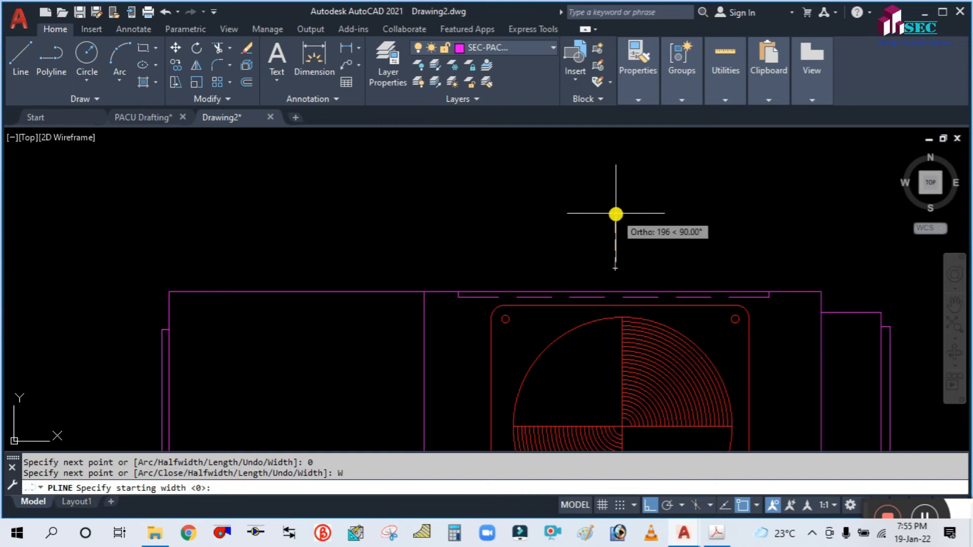
type("3")
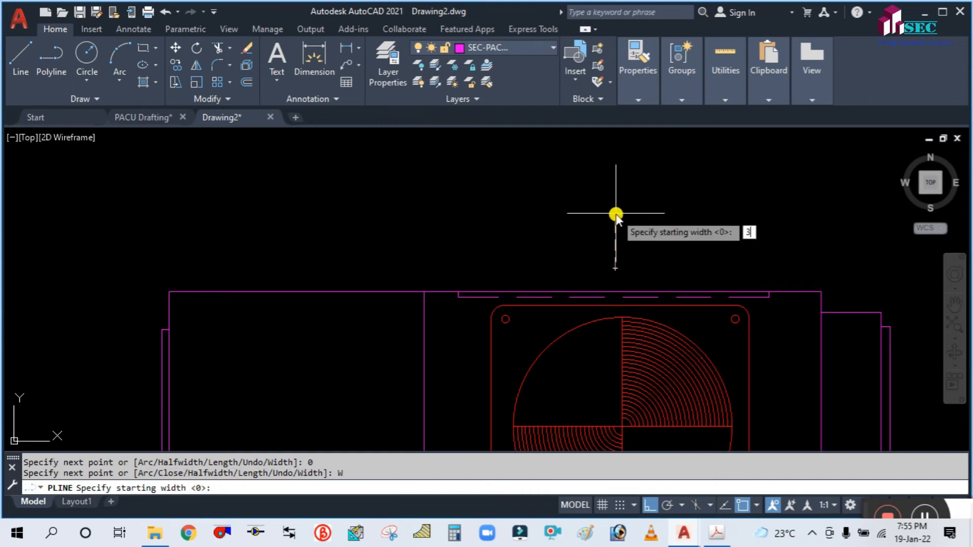
type("00")
key("Return")
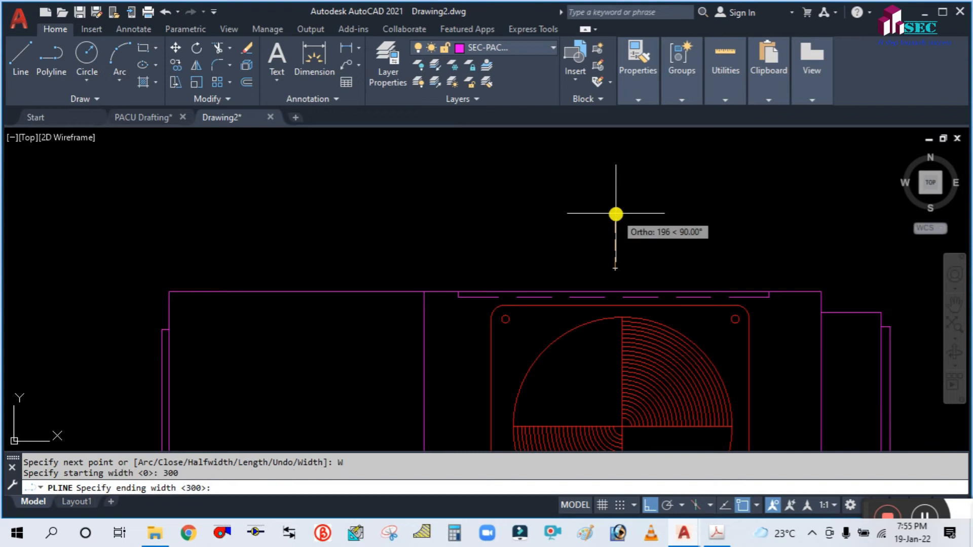
scroll(636, 256, "up", 4)
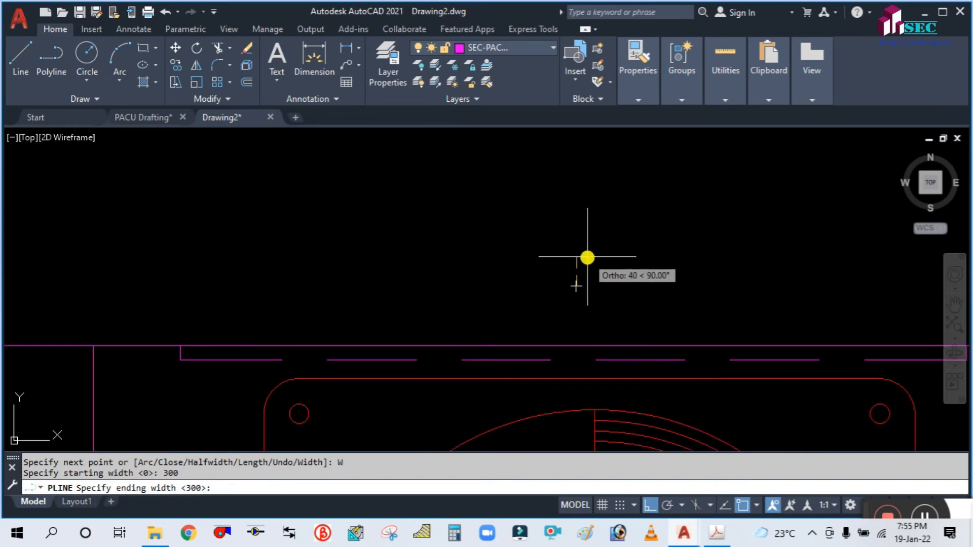
key("Return")
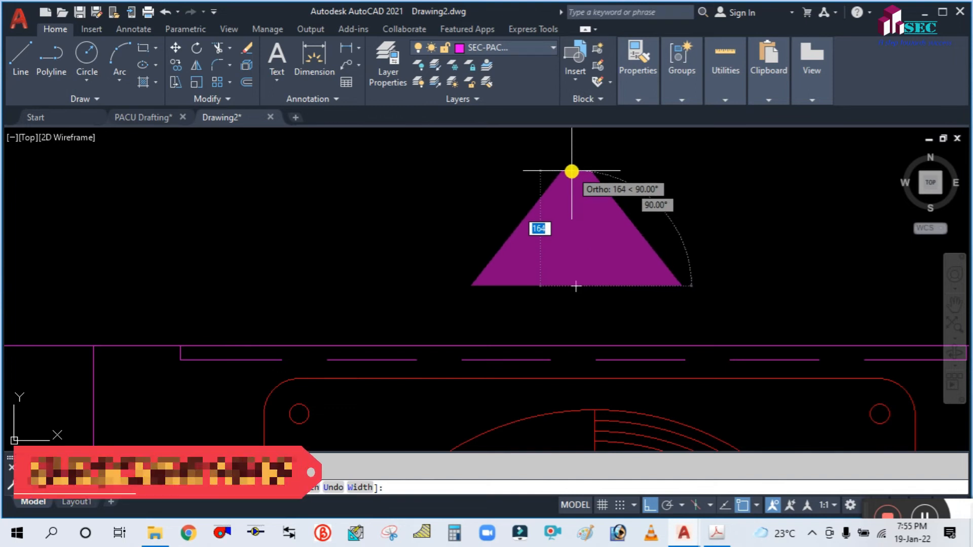
left_click(572, 171)
key("Escape")
- Delete the wide tapered polyline above the unit
scroll(630, 263, "down", 4)
scroll(615, 222, "up", 2)
left_click(606, 223)
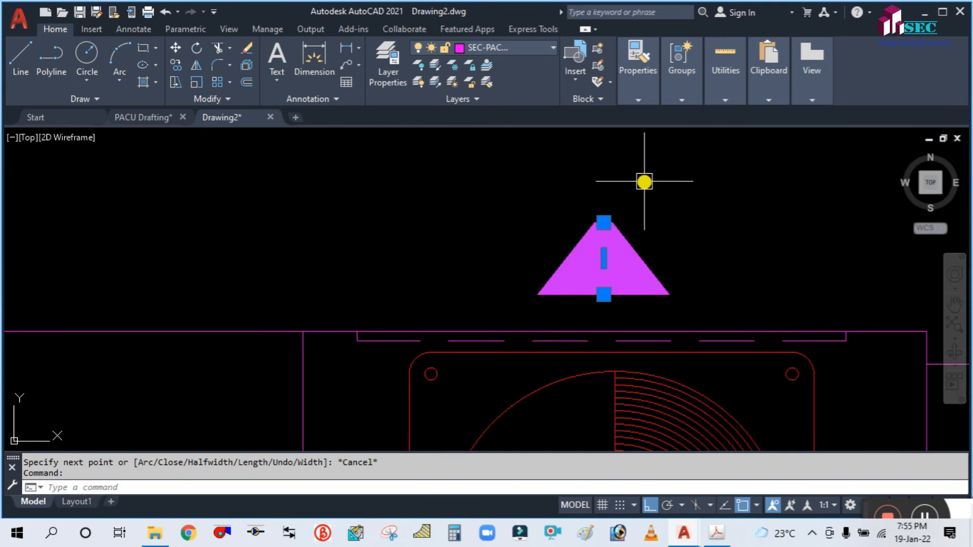
key("Escape")
scroll(640, 208, "down", 2)
left_click(658, 258)
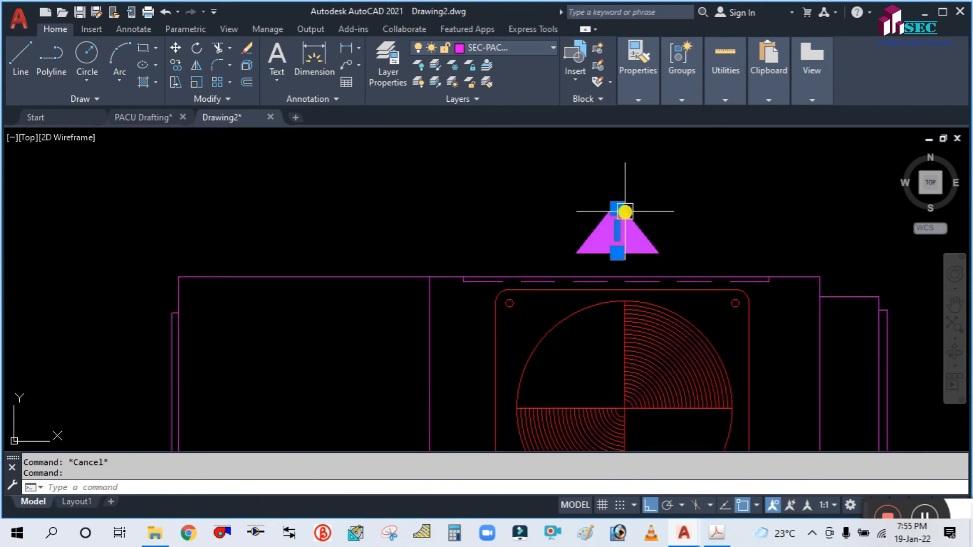
key("Delete")
scroll(571, 223, "down", 4)
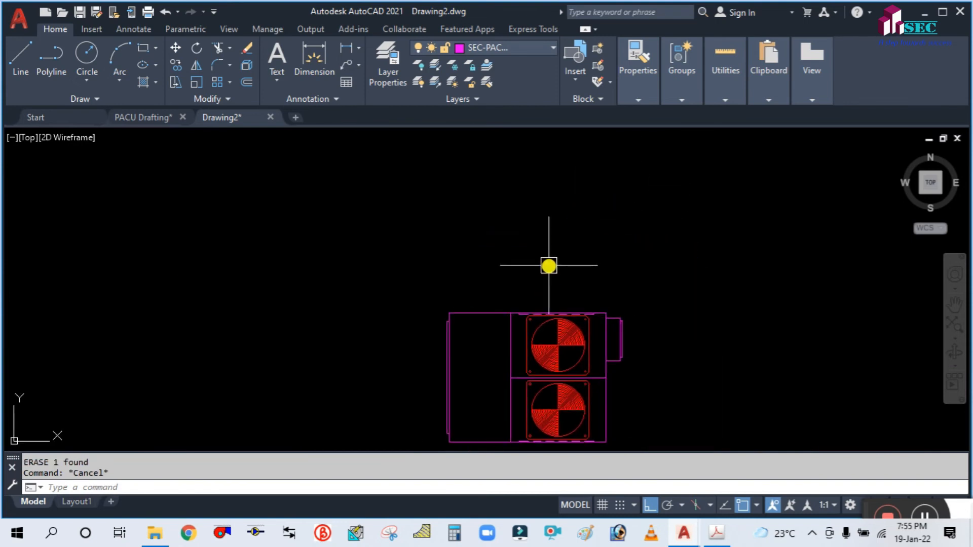
- Draw a horizontal polyline arrowhead above the unit with starting width 0 and ending width 200
type("pl")
key("Return")
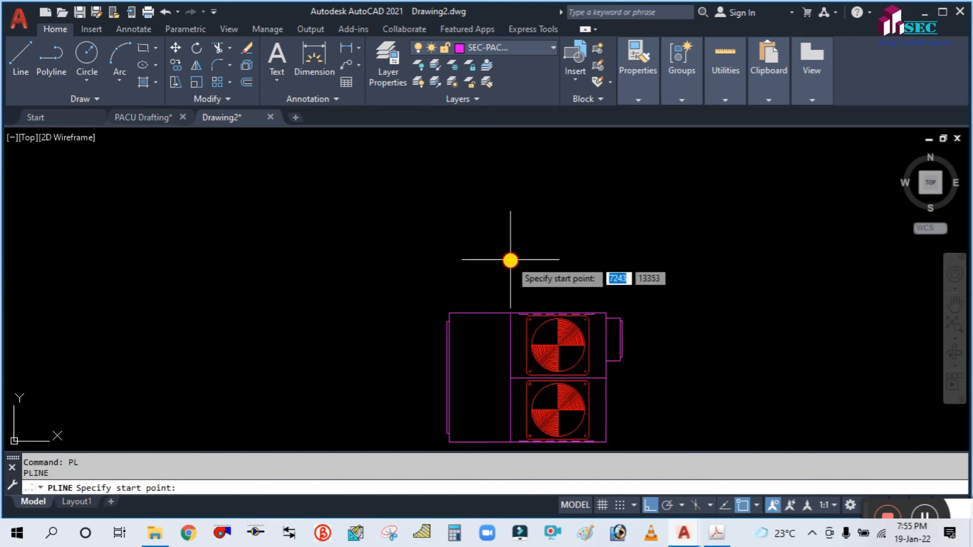
left_click(511, 260)
type("w")
key("Return")
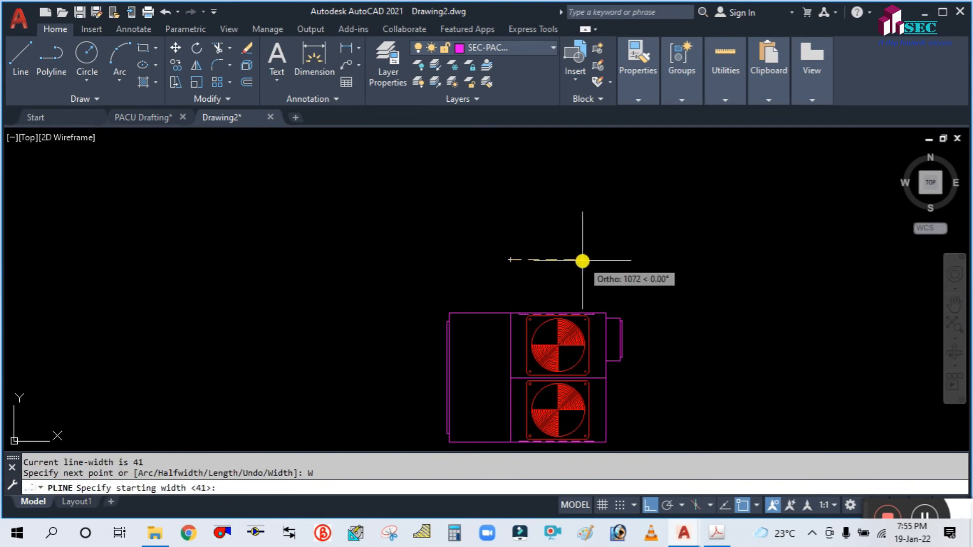
type("0")
key("Return")
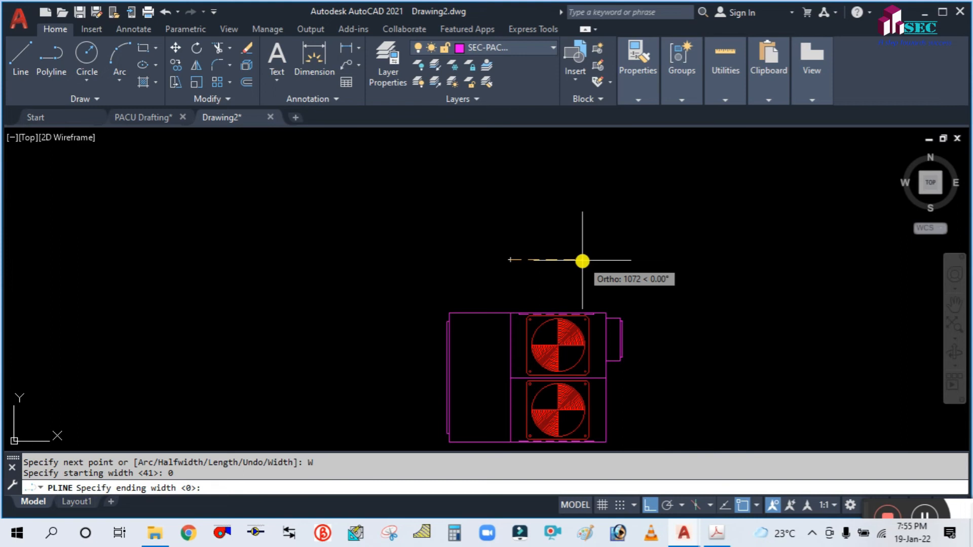
type("2")
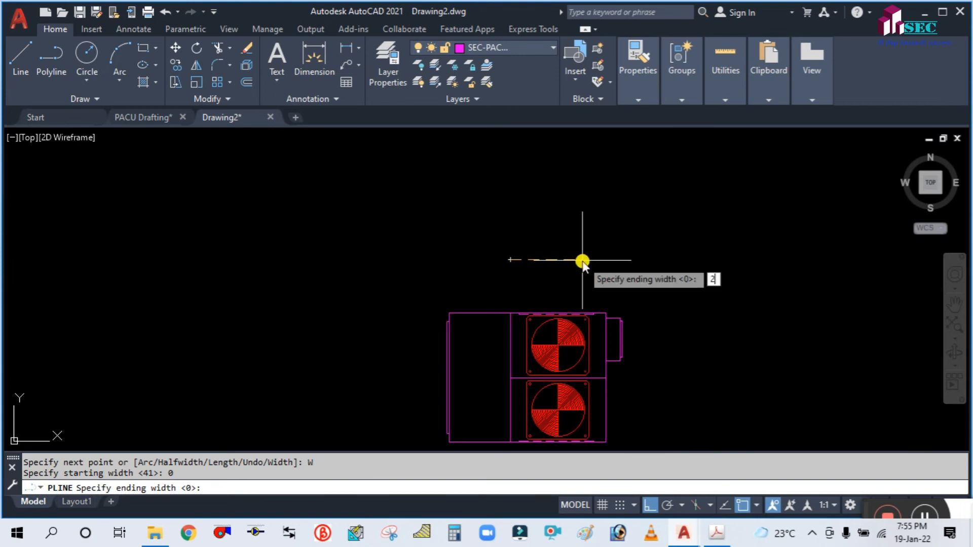
type("00")
key("Return")
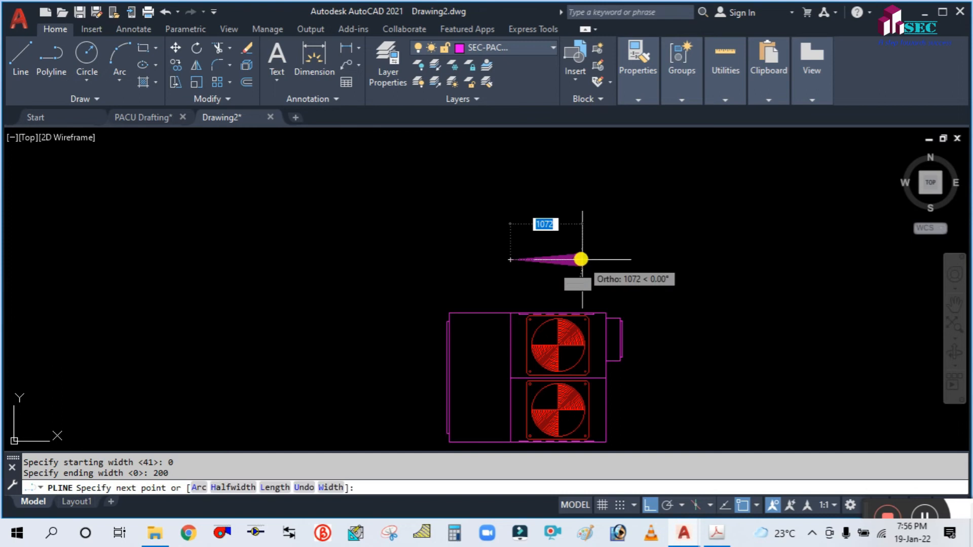
left_click(538, 259)
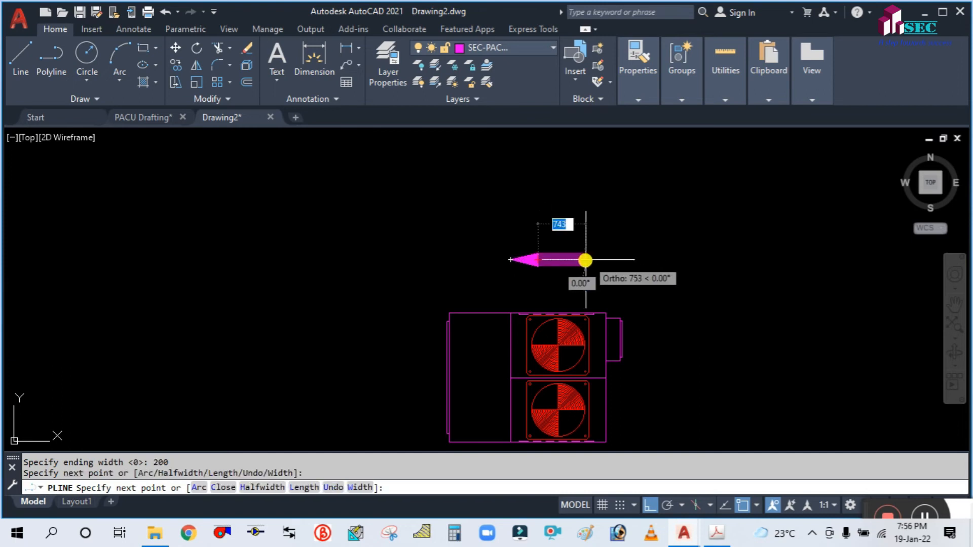
- Continue the arrowhead with a horizontal shaft of width 10, about 250 long, and end the polyline
type("w")
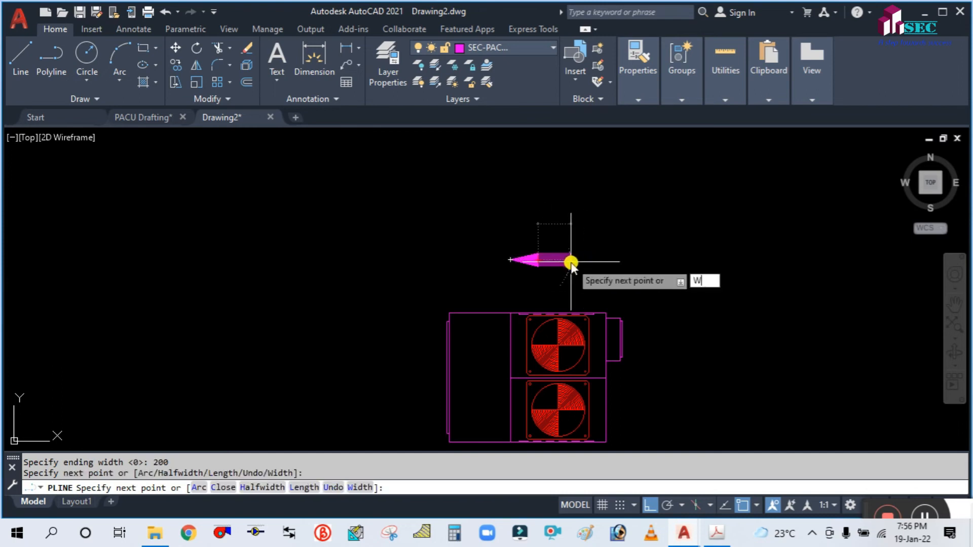
key("Return")
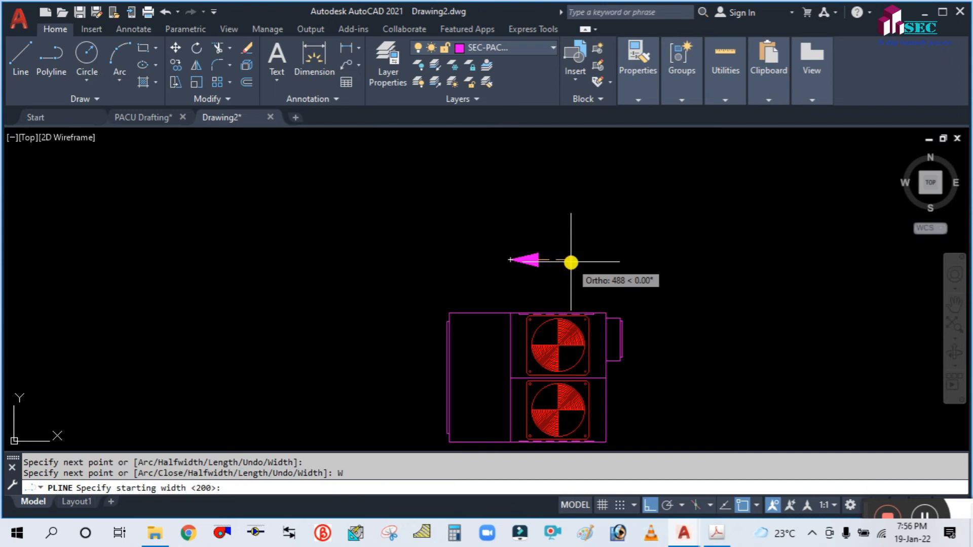
type("10")
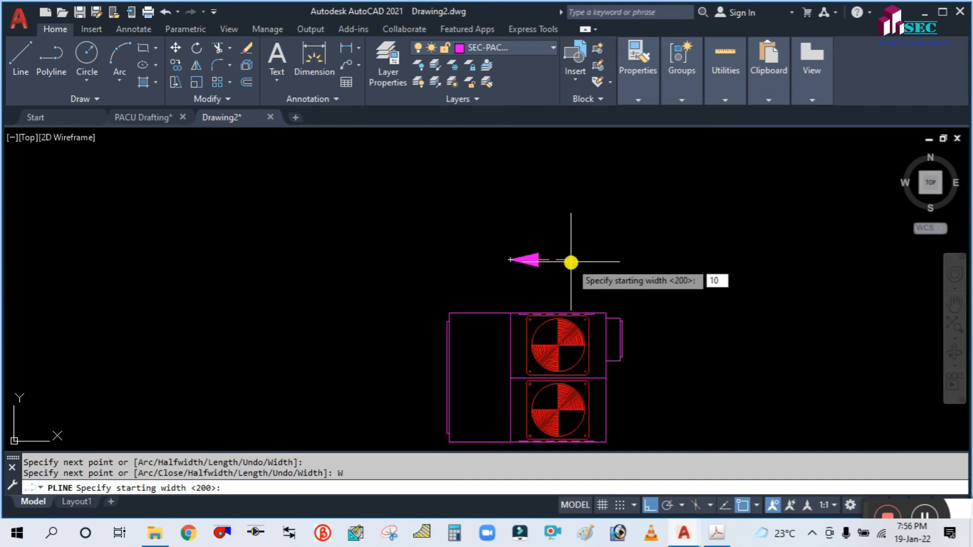
key("Return")
key("Return")
scroll(557, 266, "up", 4)
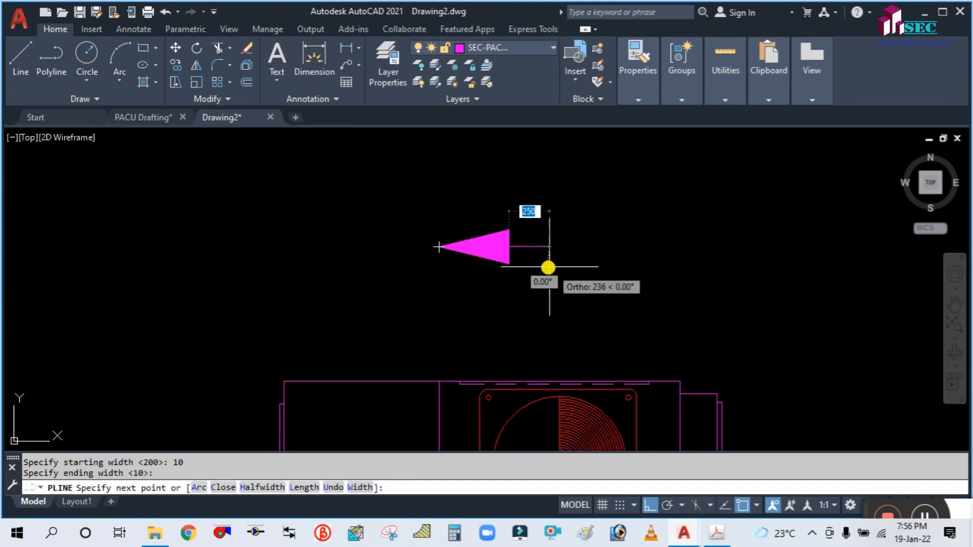
key("Escape")
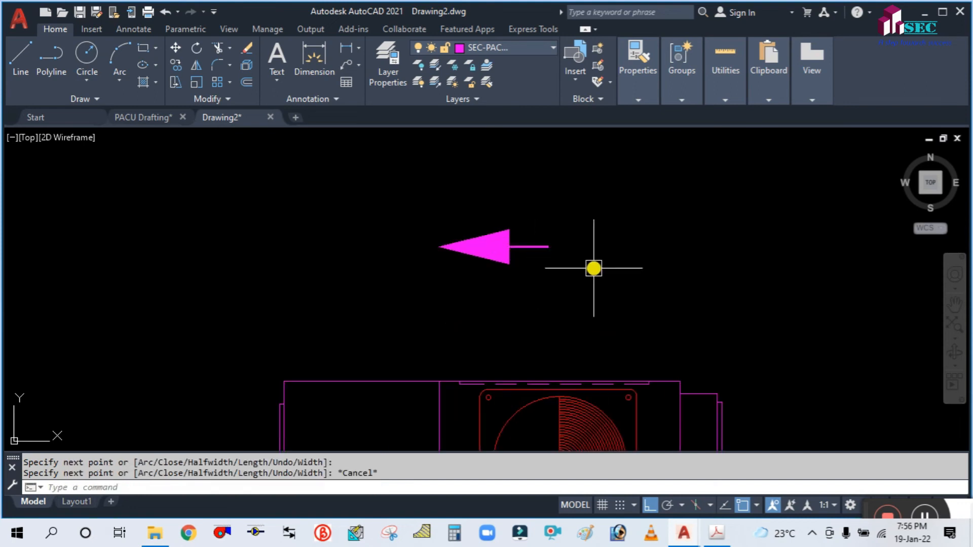
- Try to rotate the arrow about a point beside it
scroll(593, 270, "down", 4)
scroll(573, 254, "up", 2)
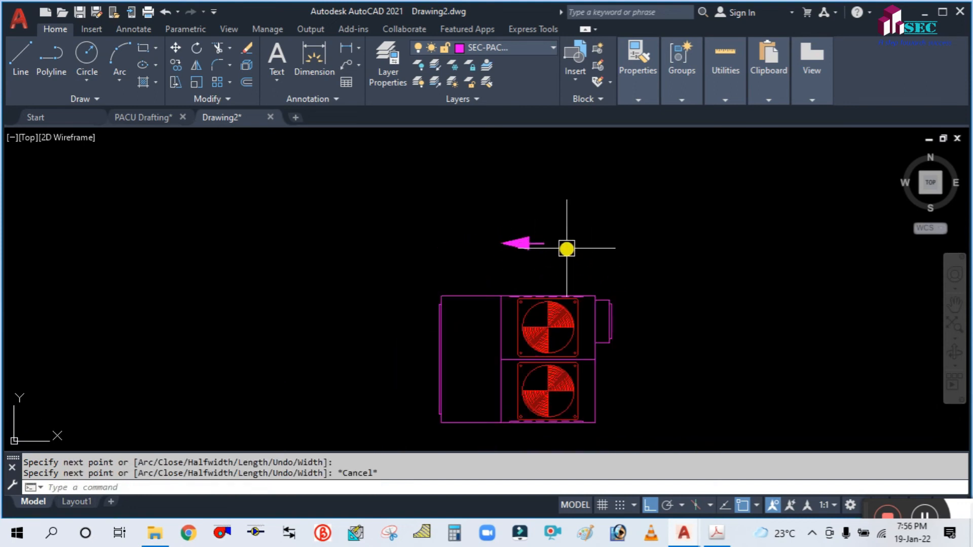
type("RO")
key("Return")
left_click(529, 244)
key("Return")
left_click(596, 207)
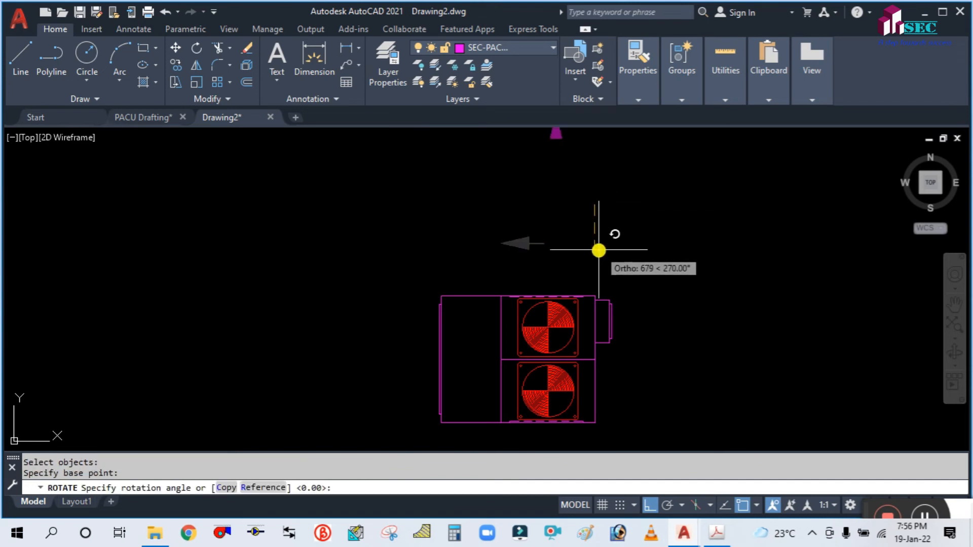
left_click(612, 191)
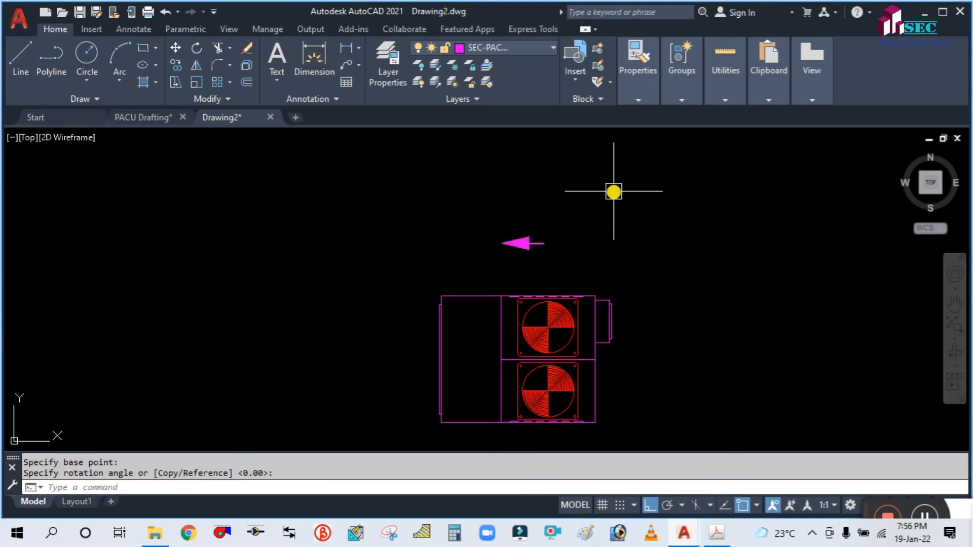
- Rotate the arrow 90° so that it points down toward the unit
key("Return")
left_click(541, 243)
key("Return")
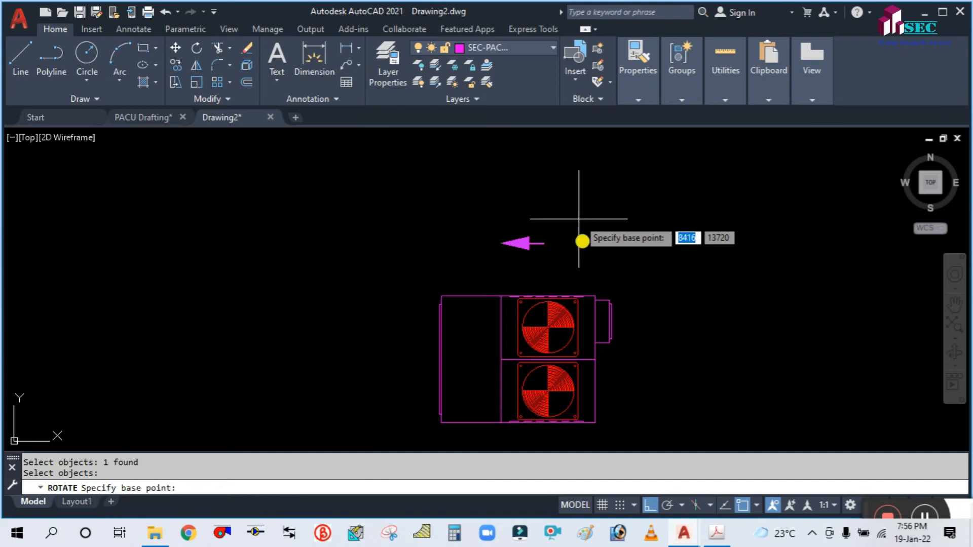
left_click(580, 219)
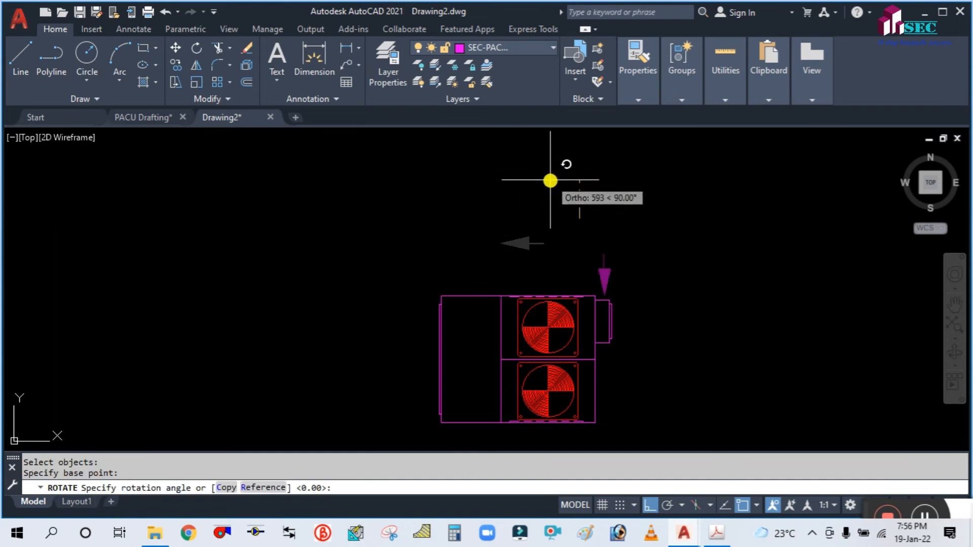
left_click(553, 184)
- Move the arrow up clear of the unit, then left to sit above the upper condenser fan
type("m")
key("Return")
left_click(605, 273)
key("Return")
left_click(639, 269)
left_click(639, 245)
key("Return")
left_click(607, 250)
key("Return")
left_click(631, 212)
left_click(570, 211)
- Move the arrow straight down, closer to the unit's upper edge
key("Return")
left_click(542, 248)
key("Return")
left_click(595, 220)
left_click(595, 233)
- Scale the arrow down to a small airflow marker above the upper fan
scroll(563, 259, "up", 4)
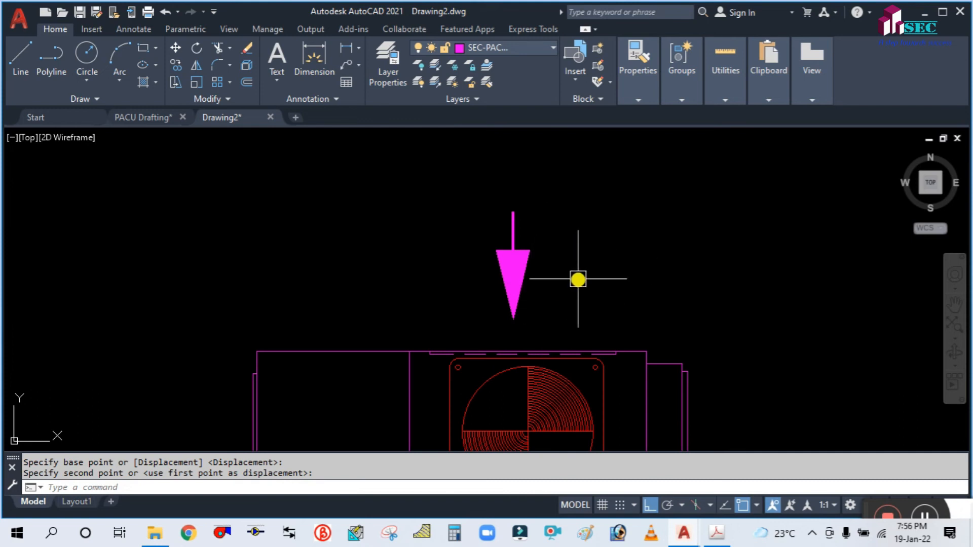
type("C")
key("Return")
left_click(533, 255)
key("Return")
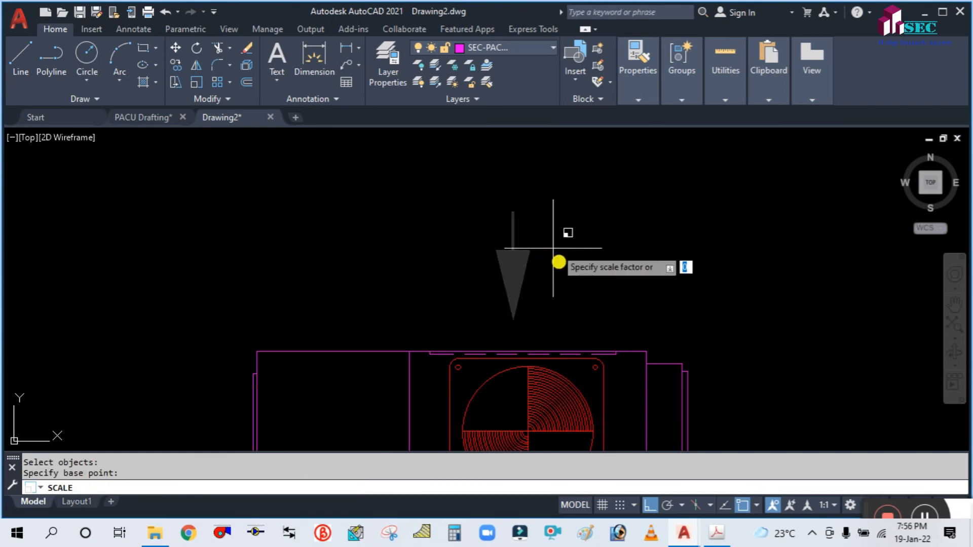
left_click(560, 261)
left_click(559, 259)
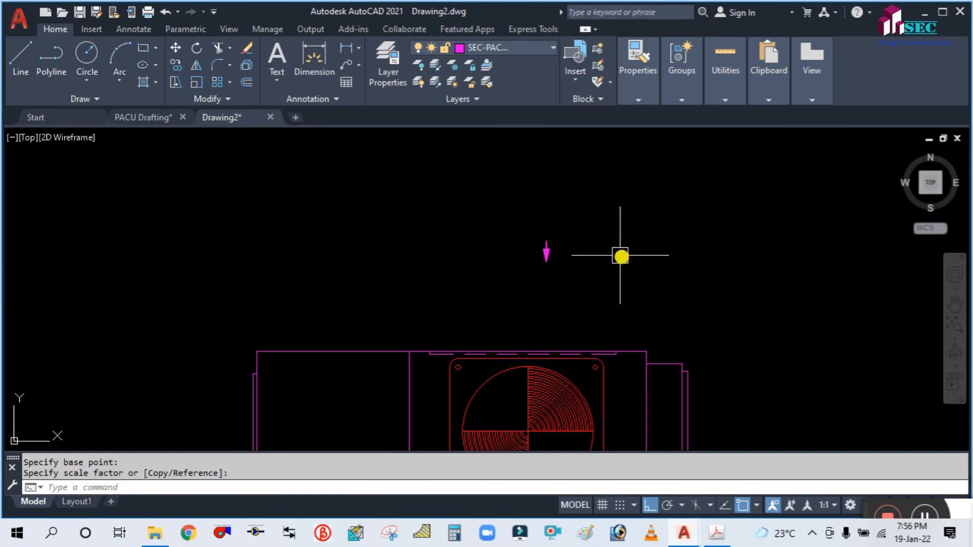
- Move the small arrow straight down to just above the upper dashed edge strip
type("M")
key("Return")
left_click(550, 254)
key("Return")
left_click(595, 223)
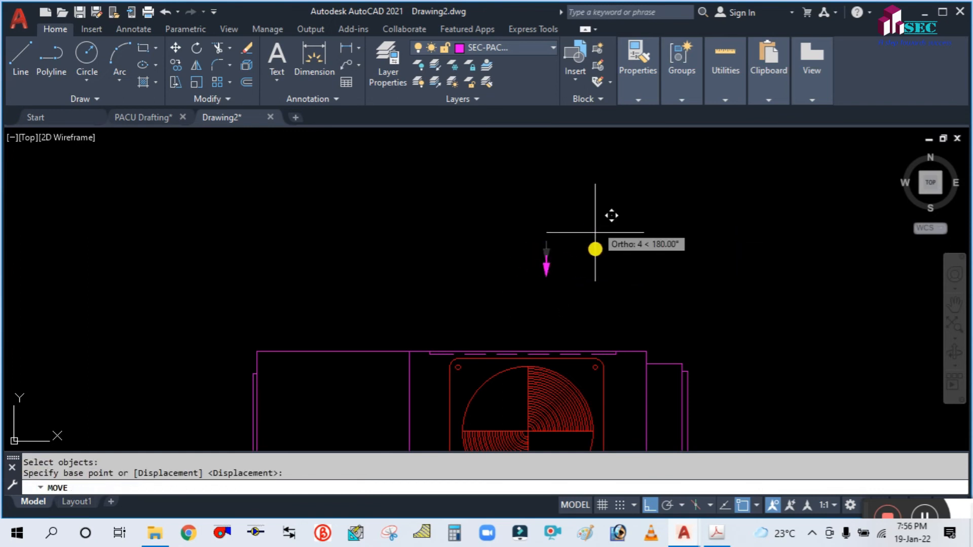
left_click(595, 292)
- Copy the small airflow arrow as a linear array of 5 items running left above the upper dashed strip
scroll(588, 218, "down", 2)
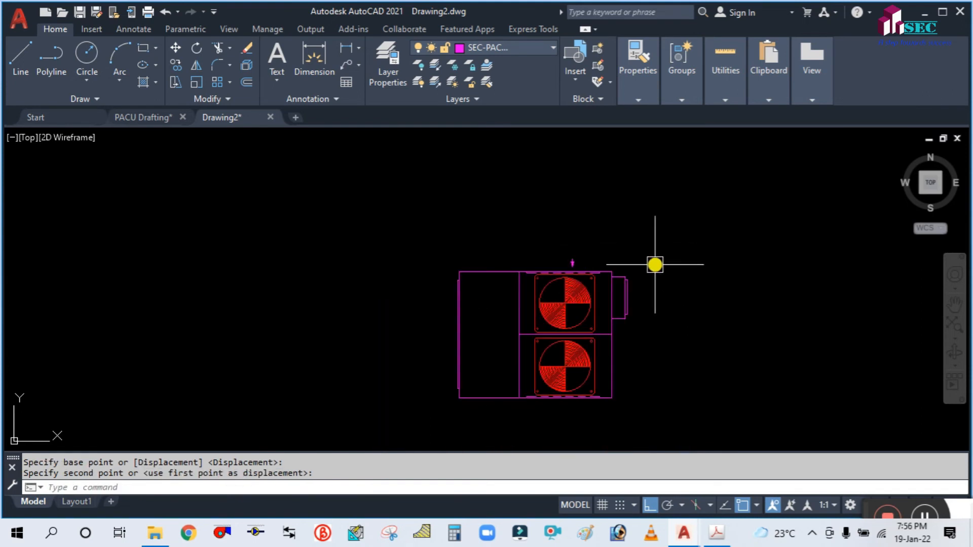
scroll(652, 266, "up", 1)
scroll(579, 222, "down", 2)
scroll(571, 223, "up", 2)
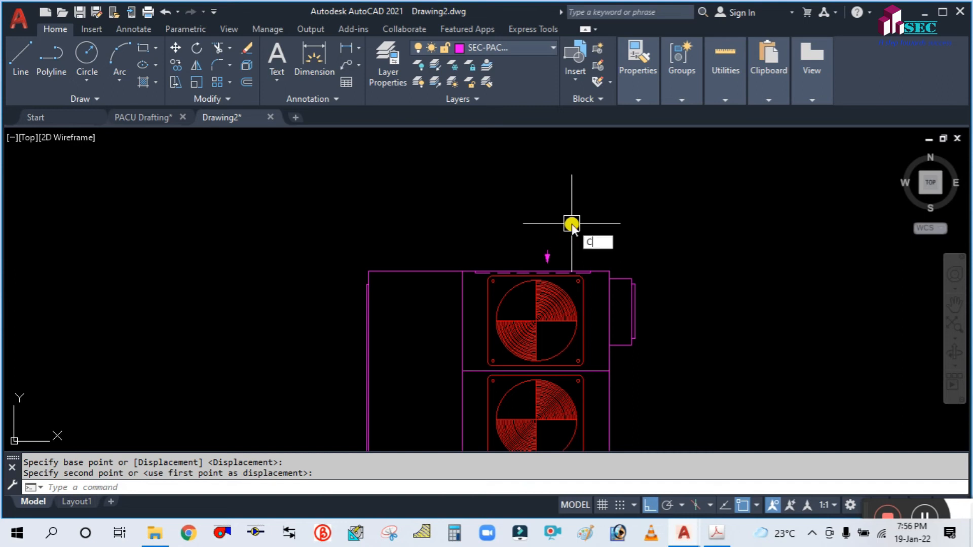
type("CO")
key("Return")
left_click(547, 256)
key("Return")
left_click(578, 217)
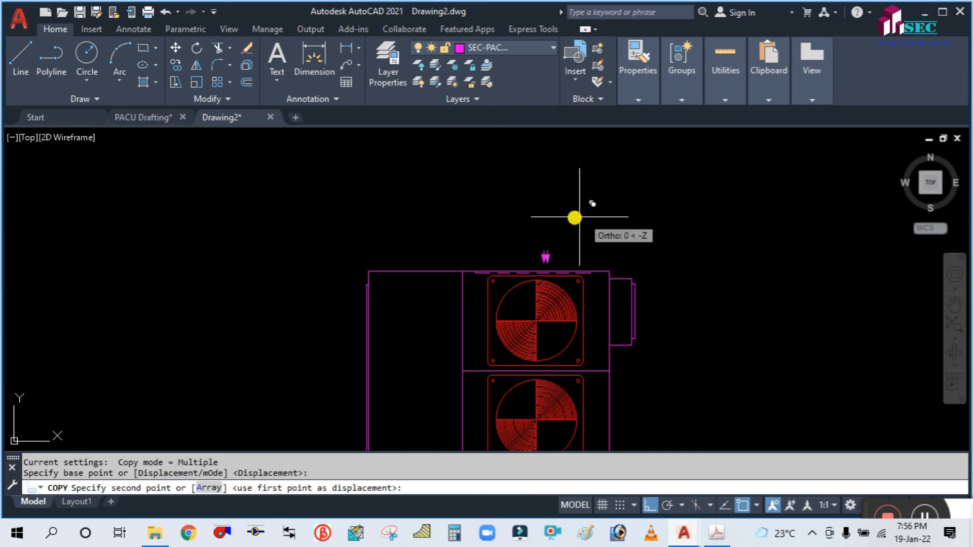
type("A")
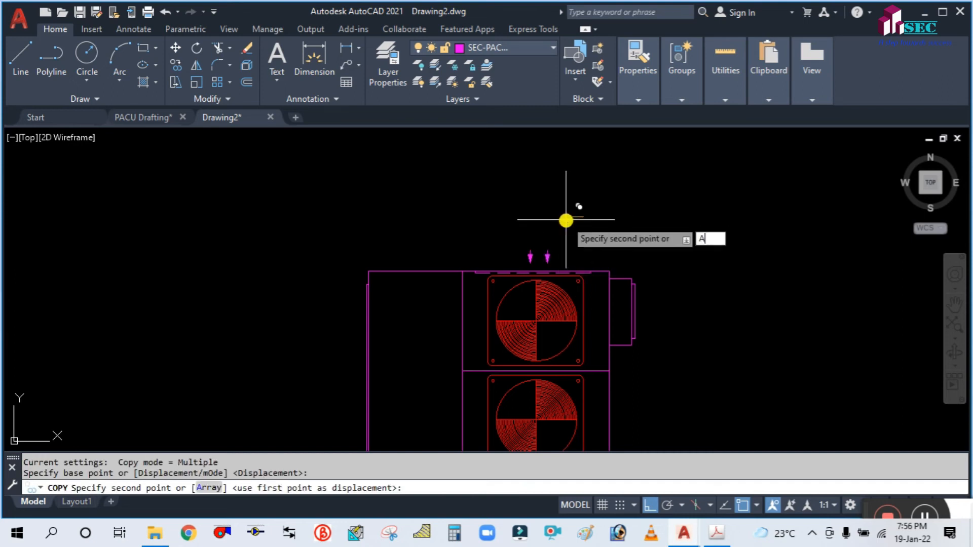
key("Return")
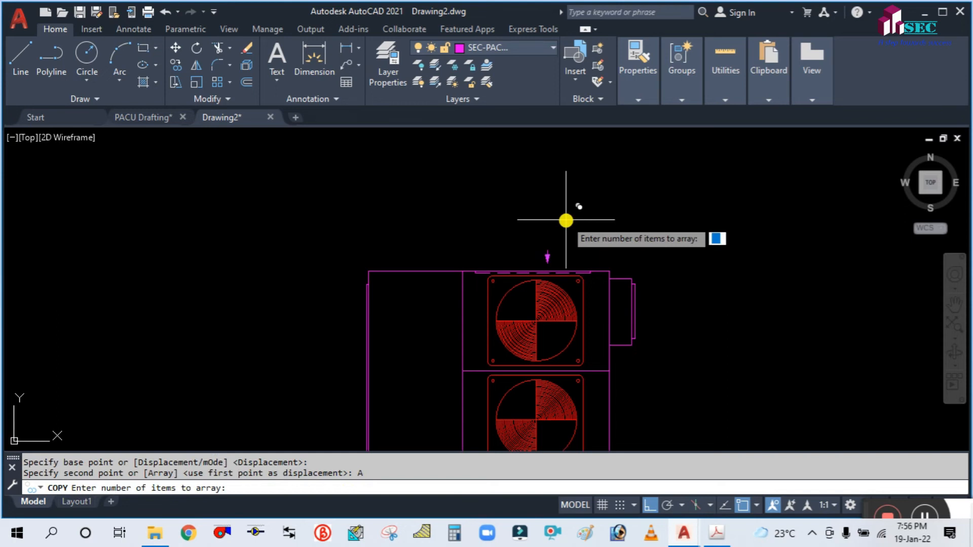
type("5")
key("Return")
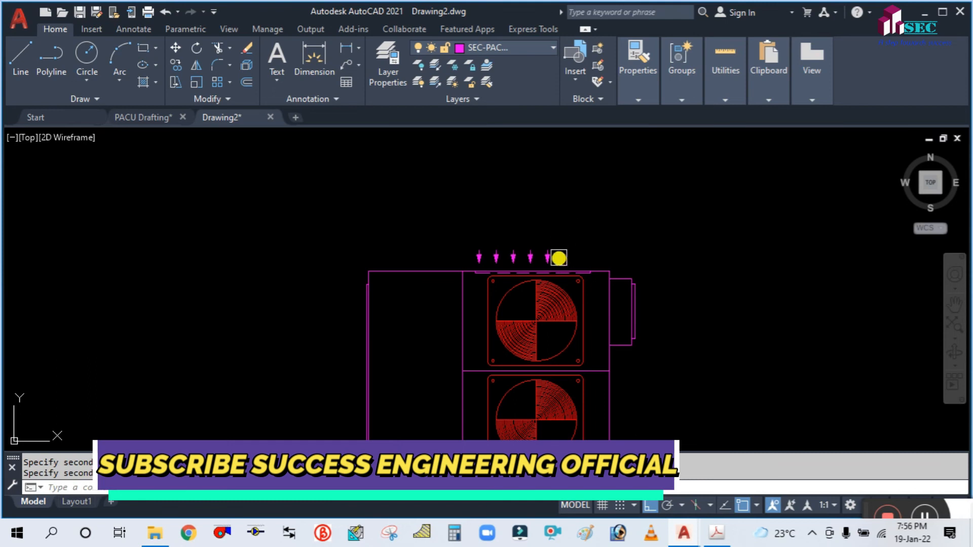
- Move the row of five airflow arrows slightly right so it is centred above the upper condenser fan
type("m")
key("Return")
scroll(559, 258, "up", 2)
left_click(560, 257)
left_click(364, 220)
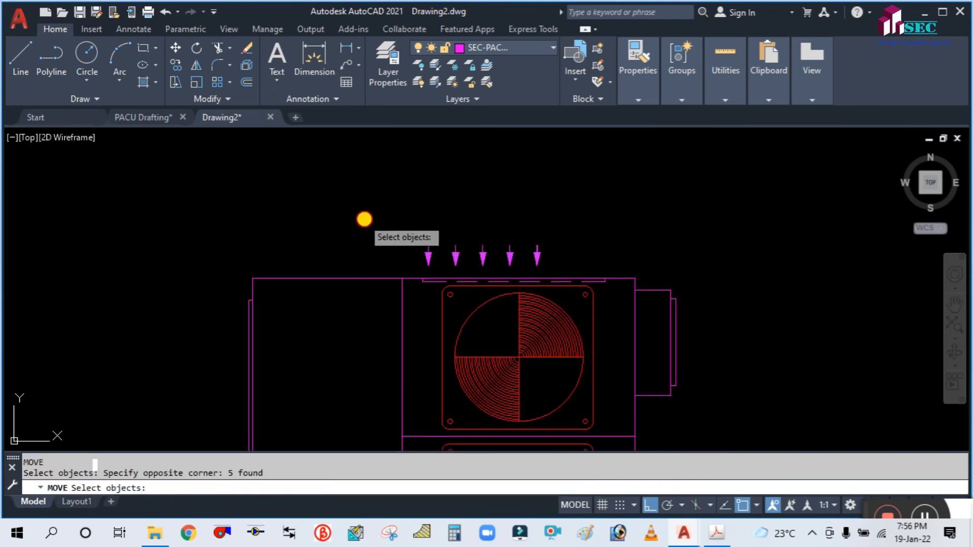
key("Return")
left_click(363, 220)
left_click(399, 217)
scroll(603, 211, "down", 2)
mouse_move(696, 216)
middle_mouse_down()
mouse_move(617, 174)
mouse_move(614, 204)
middle_mouse_up()
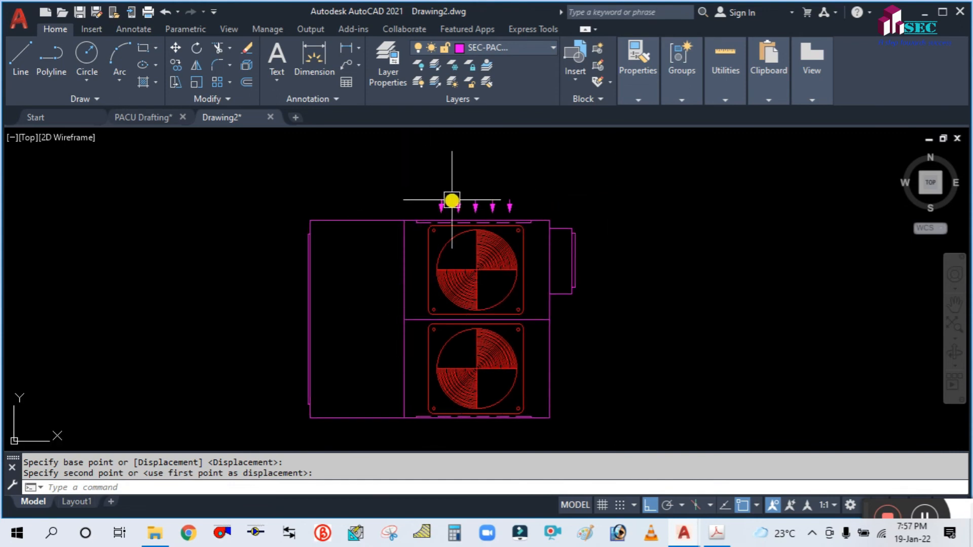
scroll(452, 200, "up", 1)
scroll(506, 184, "down", 1)
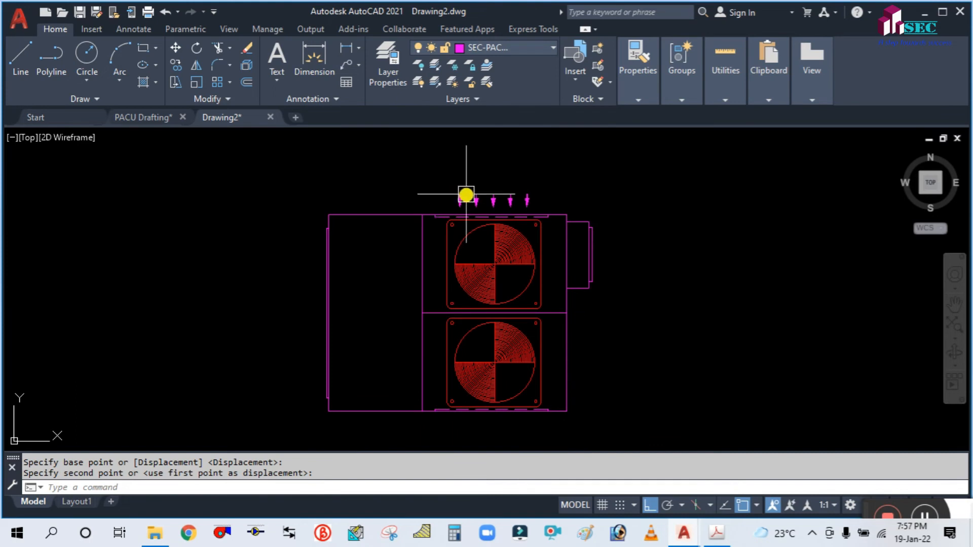
middle_click_drag(610, 324, 679, 311)
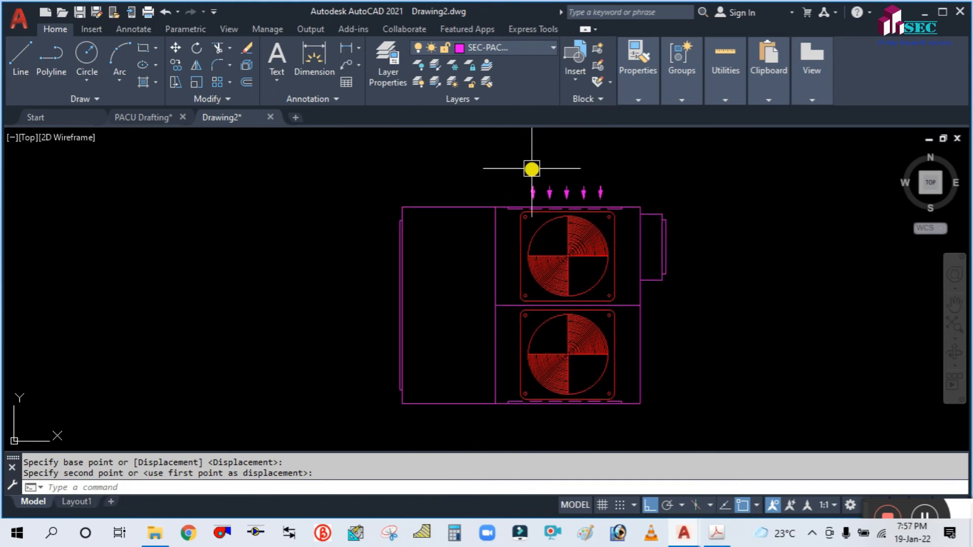
scroll(532, 168, "up", 1)
scroll(602, 180, "down", 1)
scroll(663, 181, "up", 1)
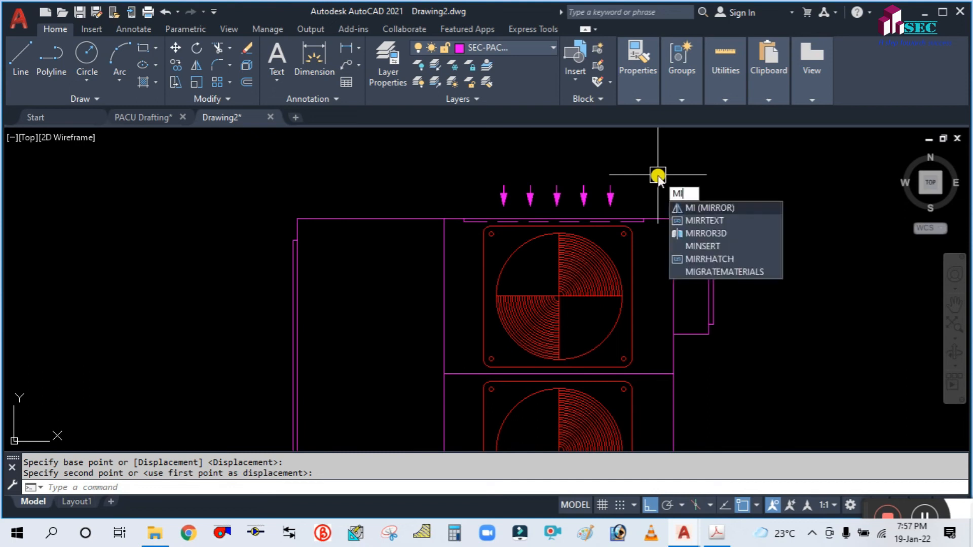
key("Return")
key("Escape")
key("Escape")
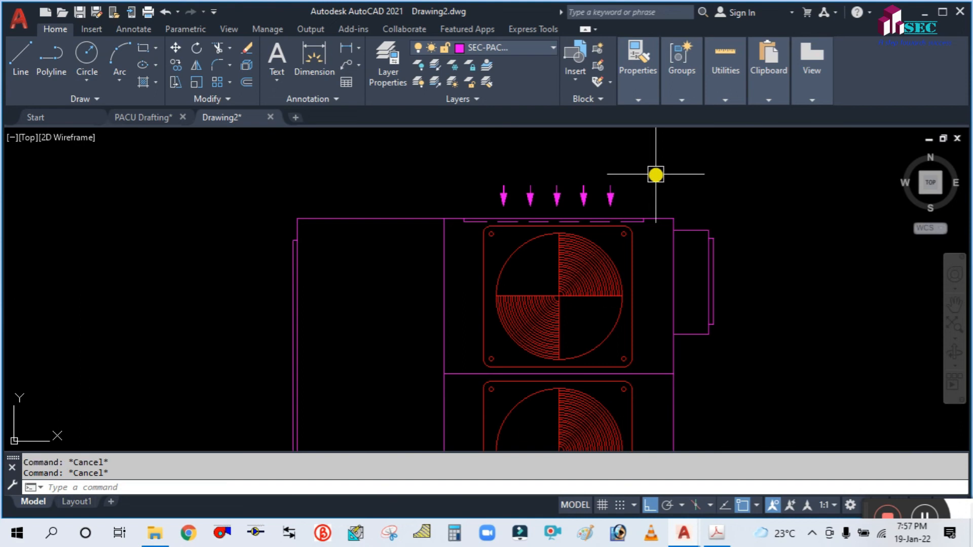
- Mirror the five airflow arrows about the horizontal line between the two fan sections, keeping the source arrows
type("MI")
key("Return")
left_click(643, 192)
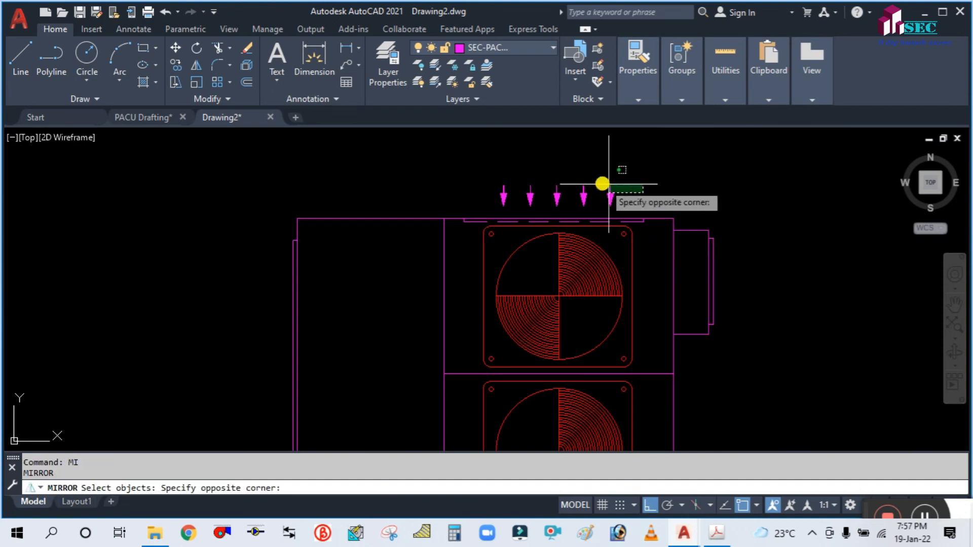
left_click(427, 180)
scroll(470, 187, "down", 4)
scroll(441, 231, "up", 2)
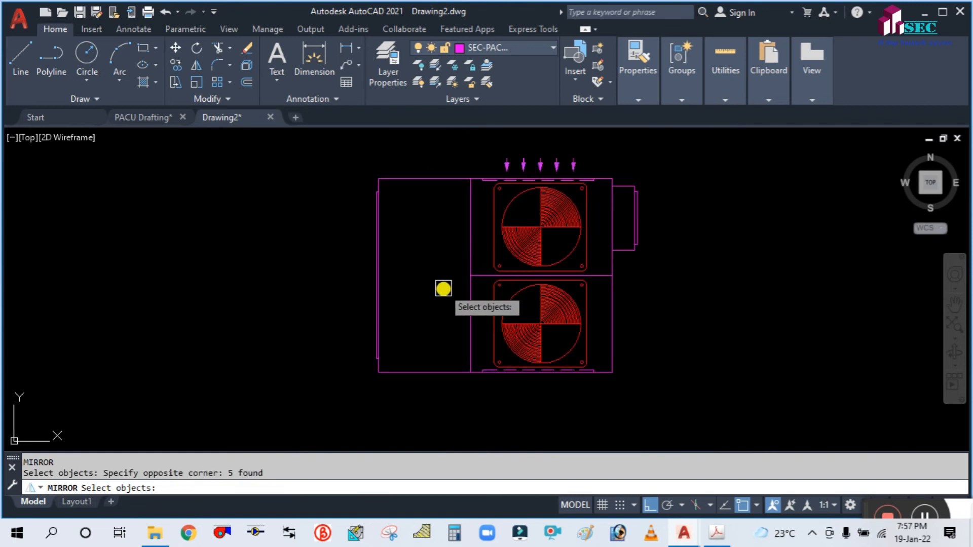
key("Return")
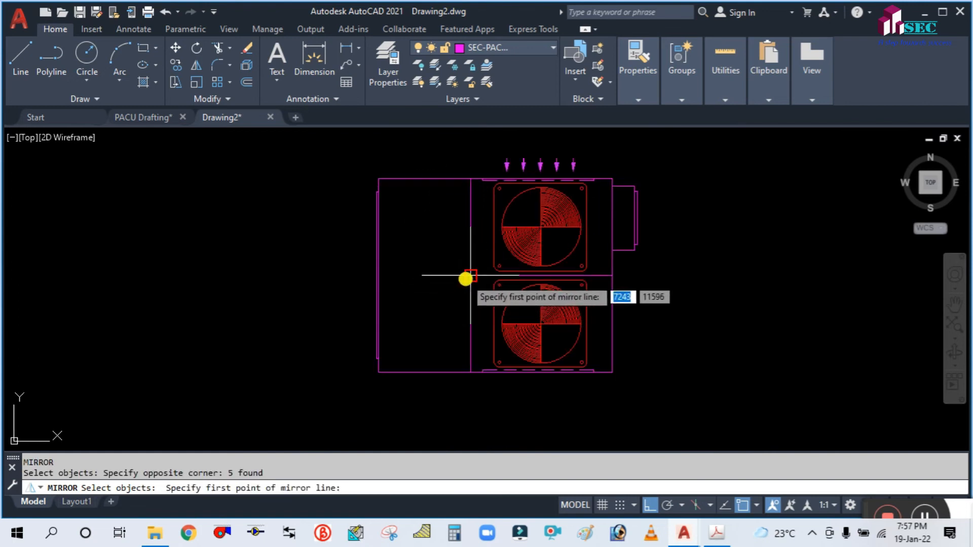
left_click(469, 275)
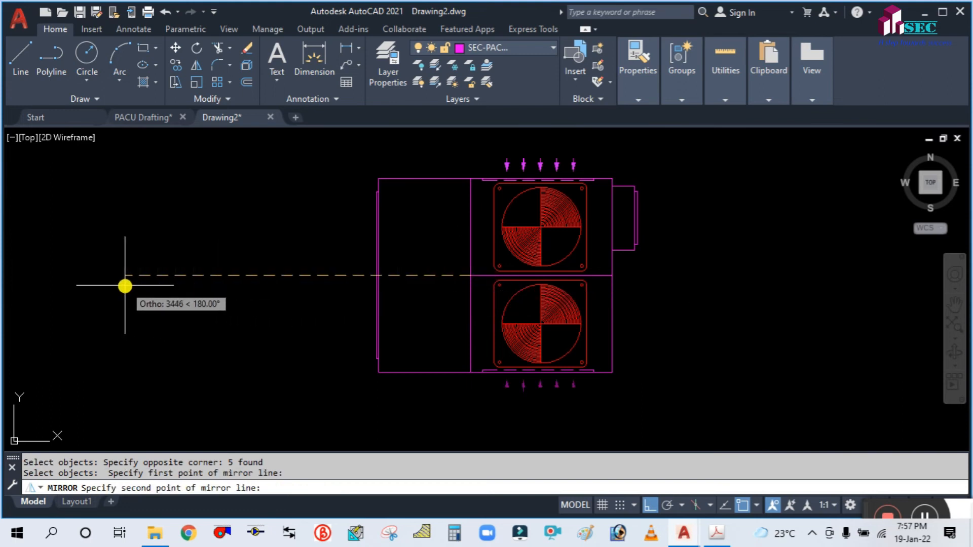
left_click(124, 286)
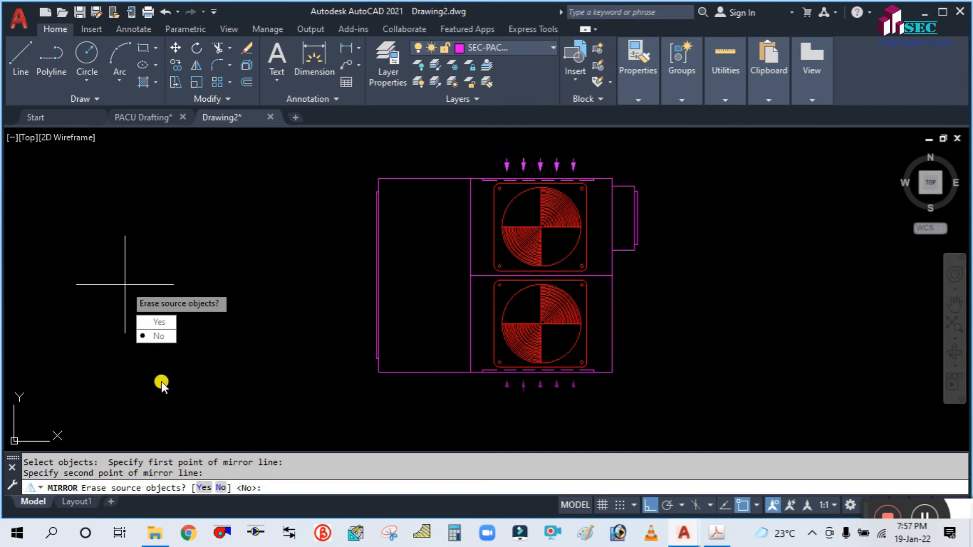
left_click(156, 337)
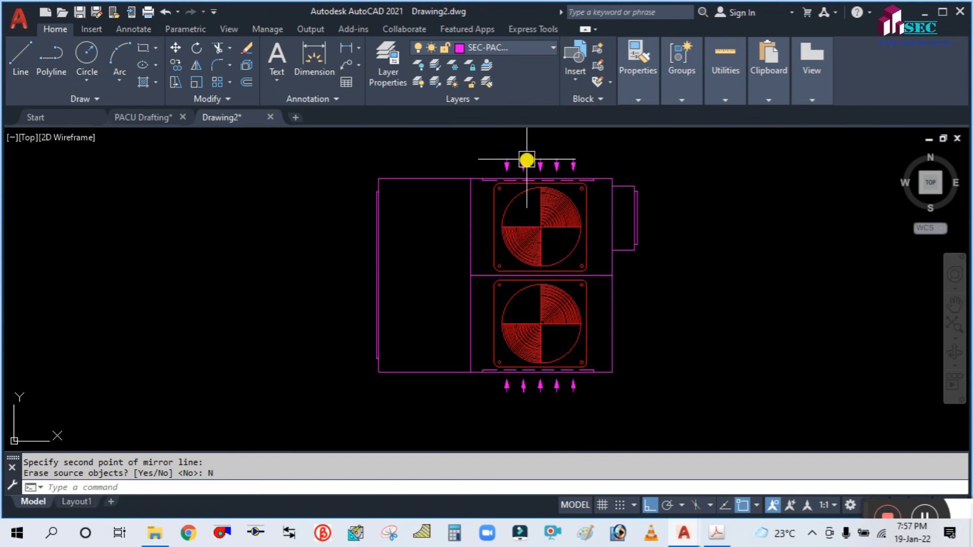
- Compare the drawn top view and its airflow arrows with the reference top view in PACU.pdf
scroll(620, 263, "down", 2)
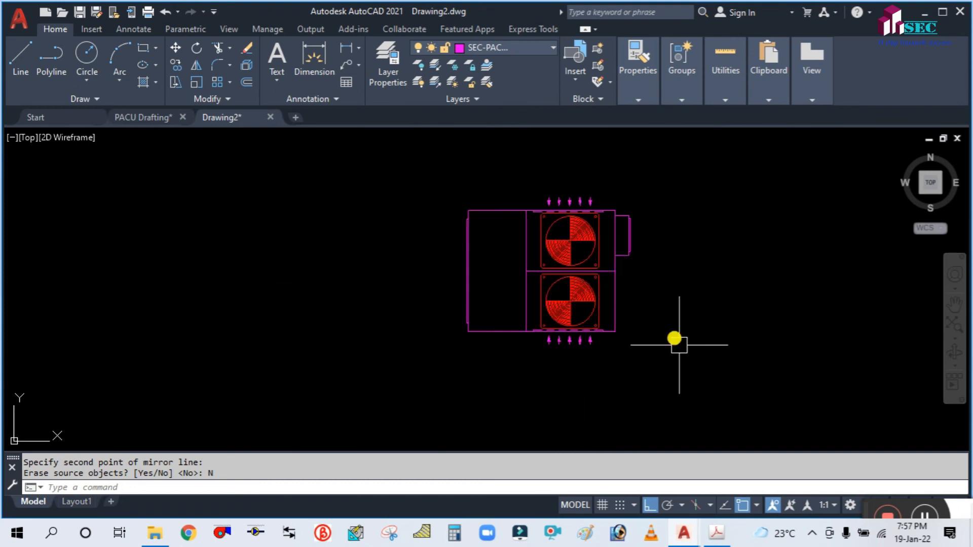
middle_click_drag(667, 345, 674, 368)
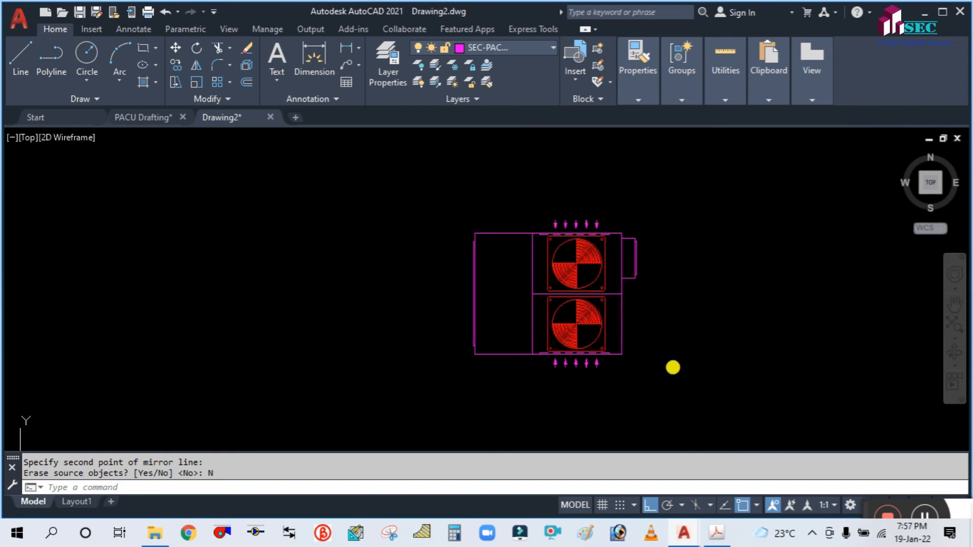
left_click(717, 533)
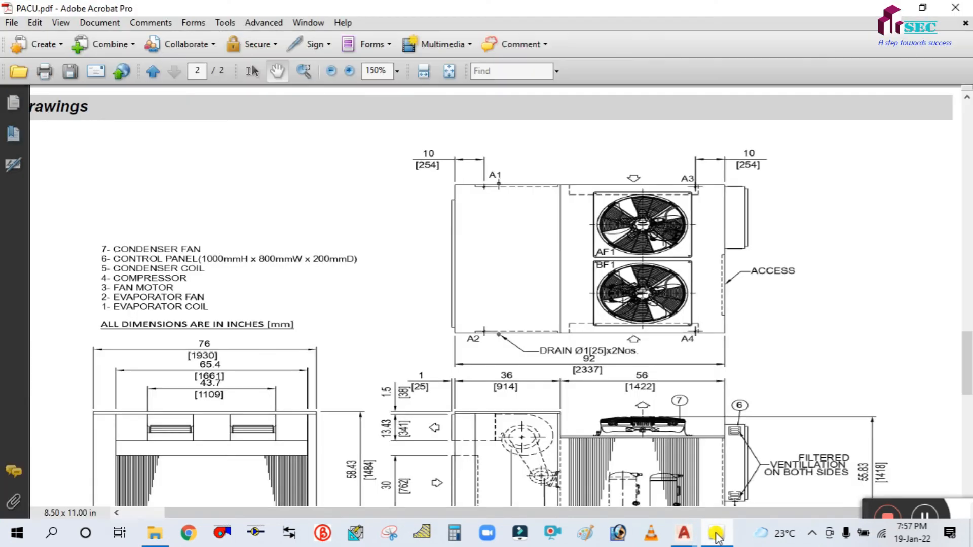
left_click(717, 539)
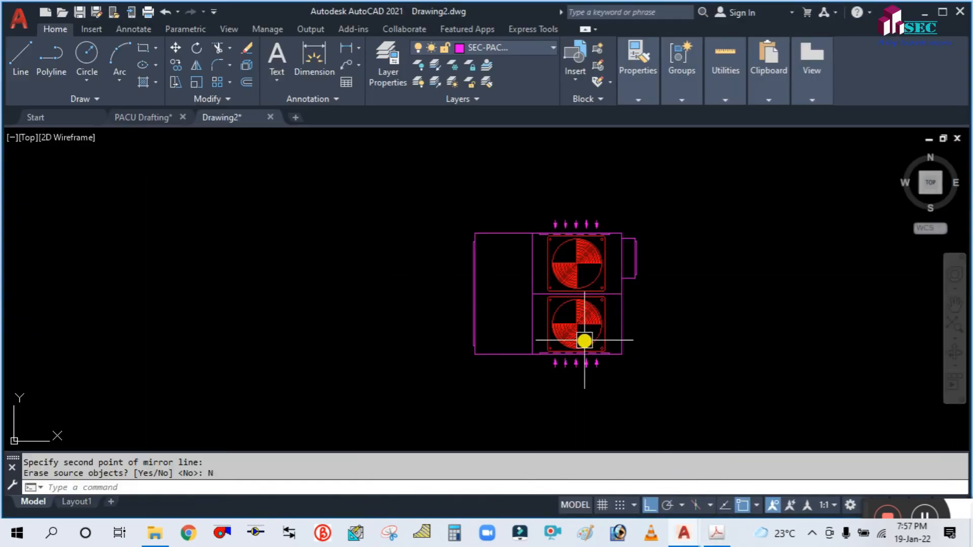
scroll(584, 340, "up", 2)
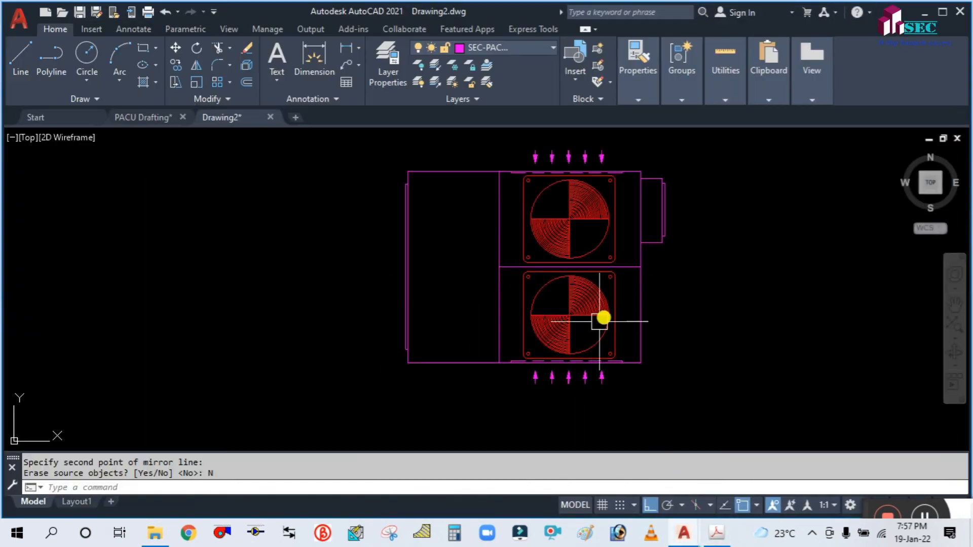
left_click(717, 539)
left_click(717, 538)
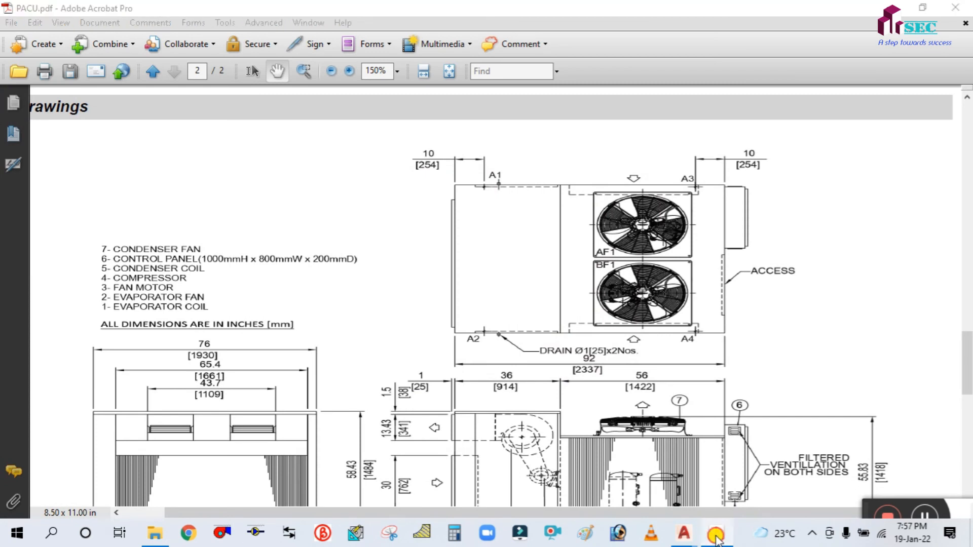
scroll(614, 288, "up", 3)
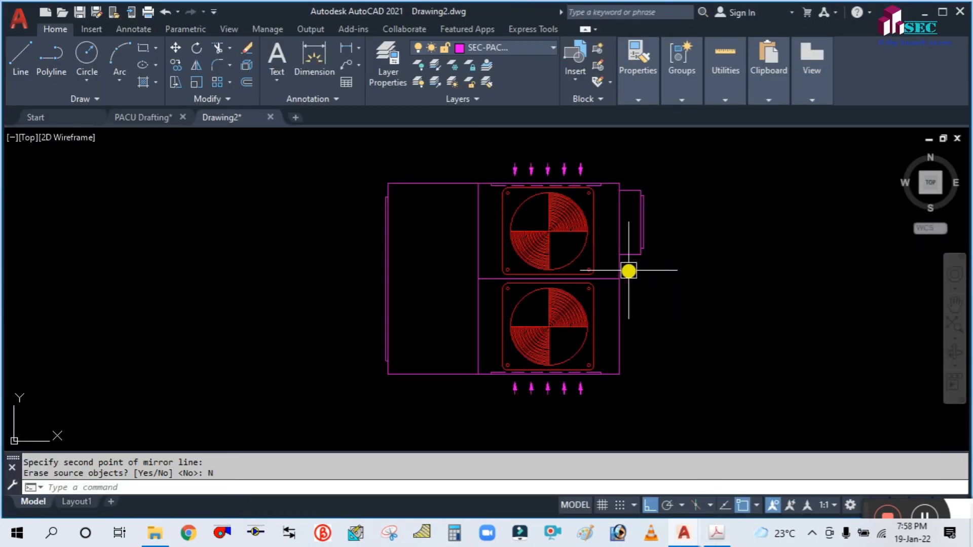
scroll(493, 182, "down", 4)
scroll(548, 303, "up", 1)
middle_click_drag(551, 279, 568, 300)
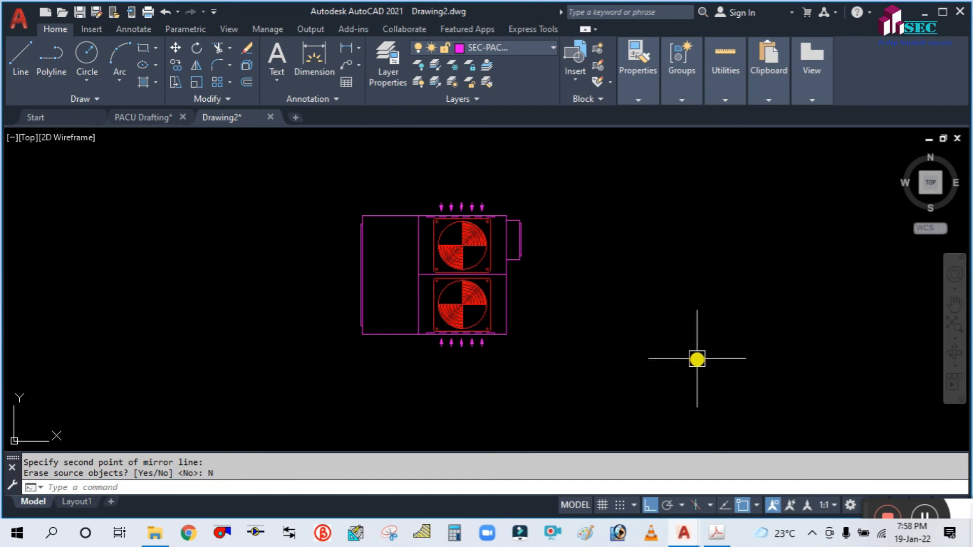
- Start a block definition named PACU52017 and select the whole unit with its airflow arrows as its objects
key("Return")
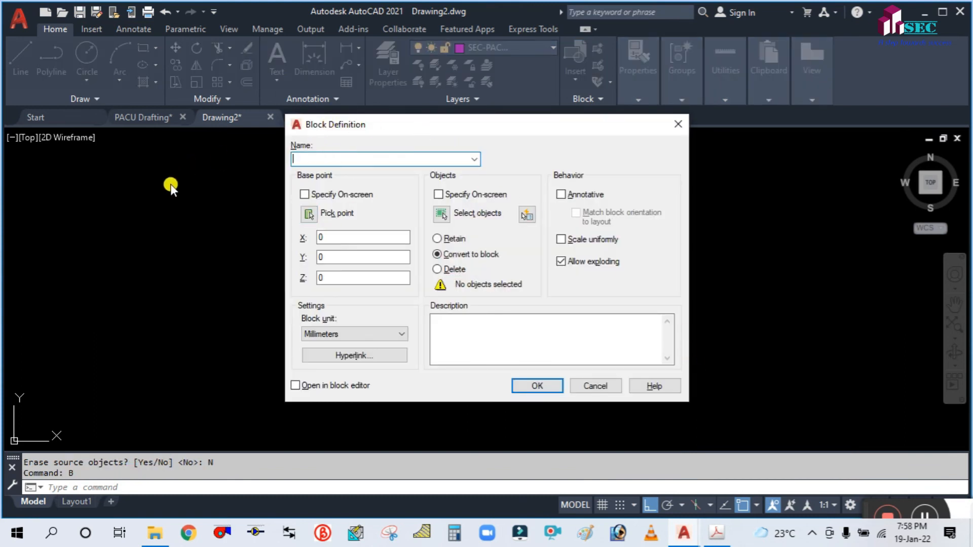
type("PACU52017")
left_click(441, 215)
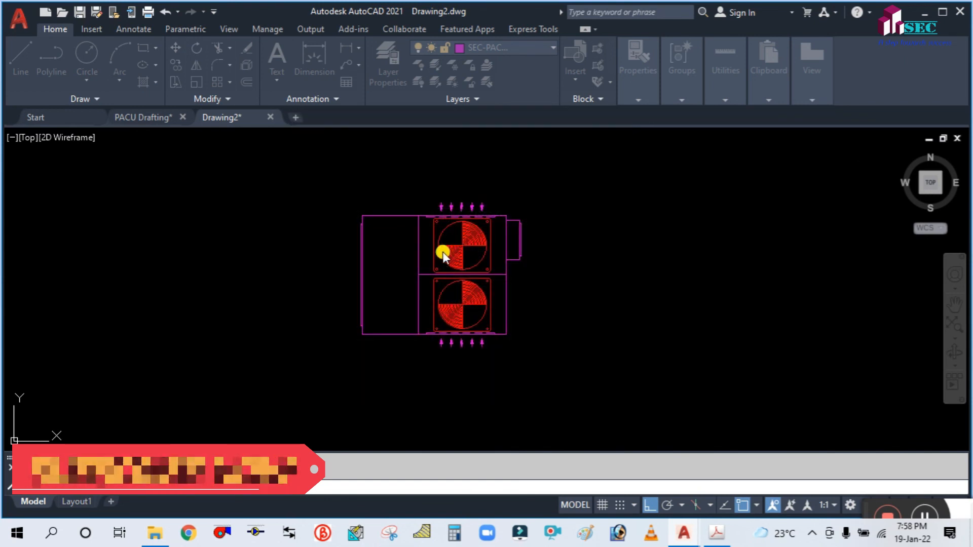
left_click(285, 163)
left_click(557, 375)
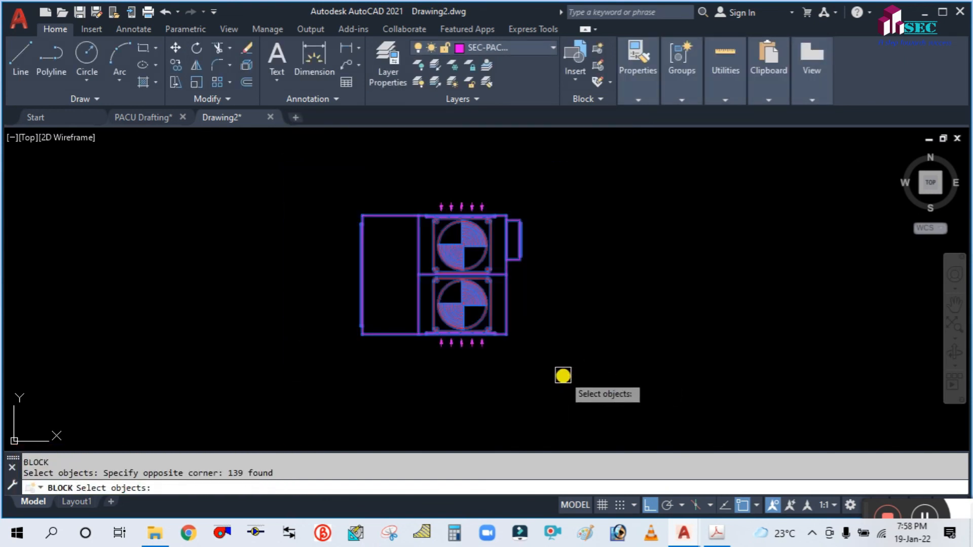
key("Return")
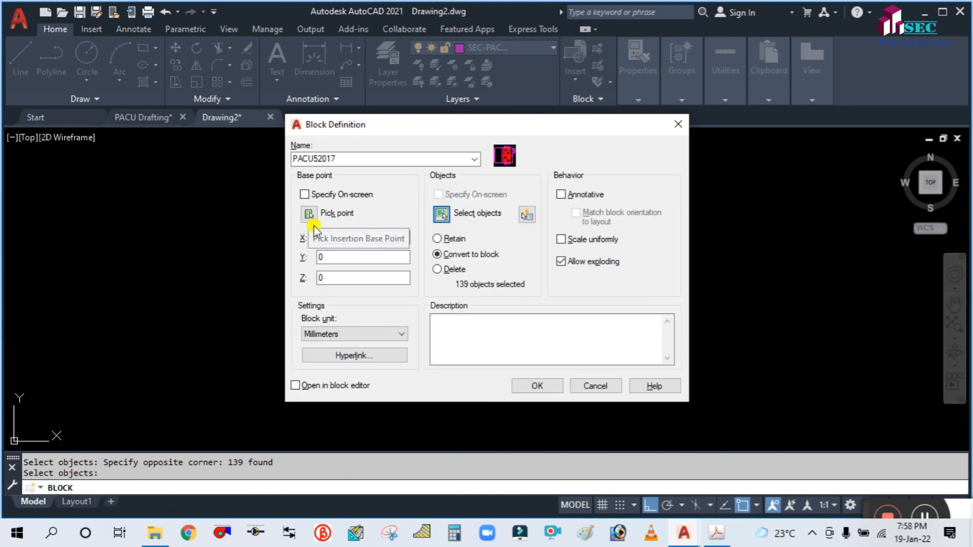
- Set the block's insertion base point at the lower-left corner of the unit's body outline and create the block
left_click(309, 215)
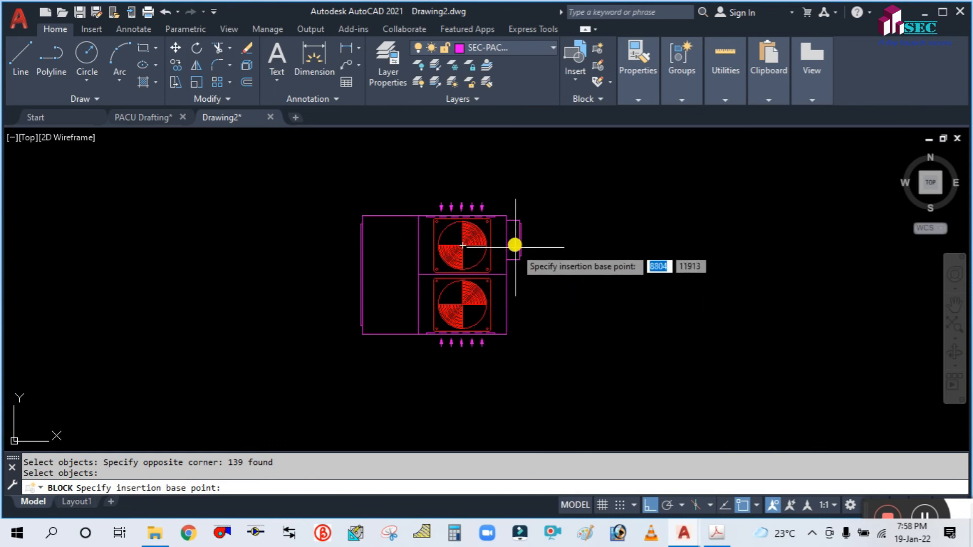
scroll(357, 338, "up", 4)
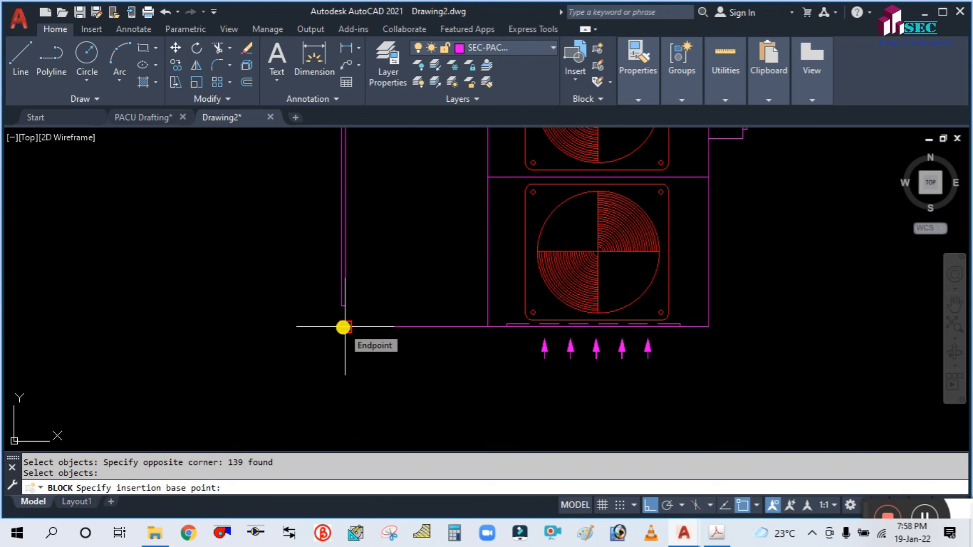
left_click(343, 327)
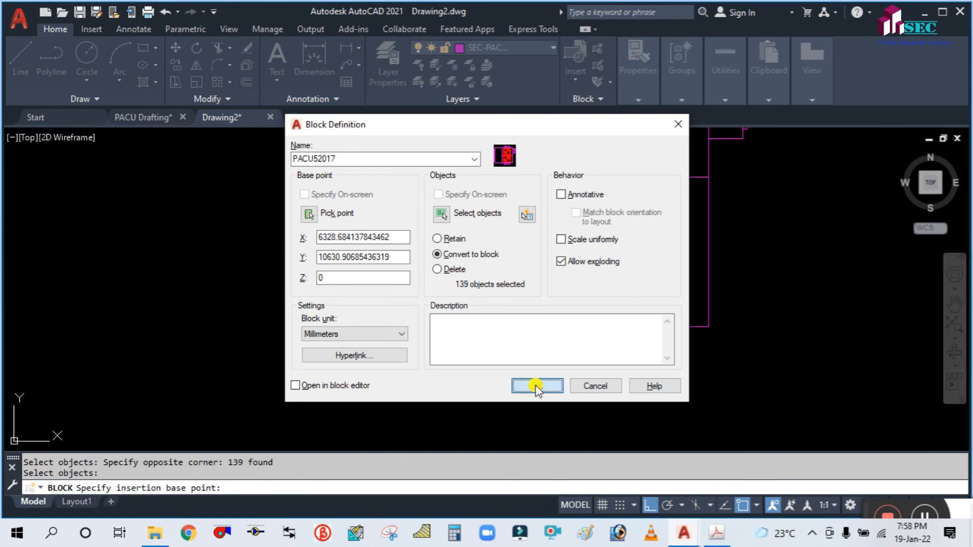
left_click(537, 387)
scroll(507, 353, "down", 3)
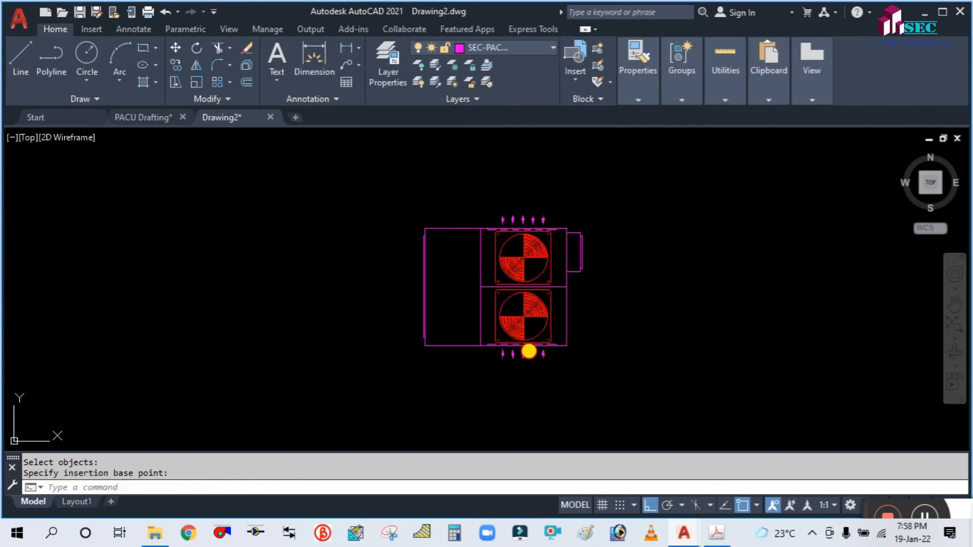
left_click(529, 351)
key("Escape")
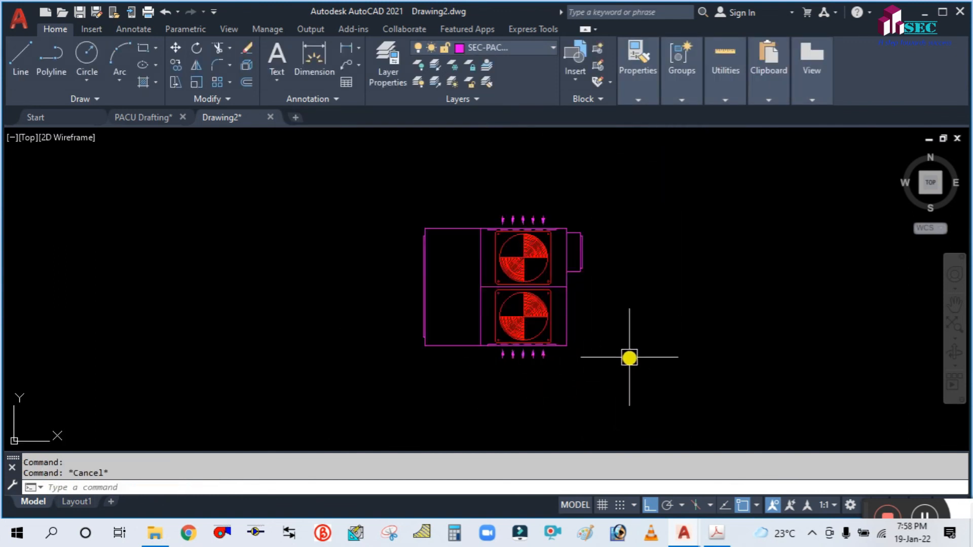
- Inspect the PACU52017 block and check that the unit and its airflow arrows select as a single object
scroll(479, 342, "up", 2)
left_click(487, 355)
scroll(359, 369, "down", 3)
key("Escape")
scroll(388, 368, "up", 3)
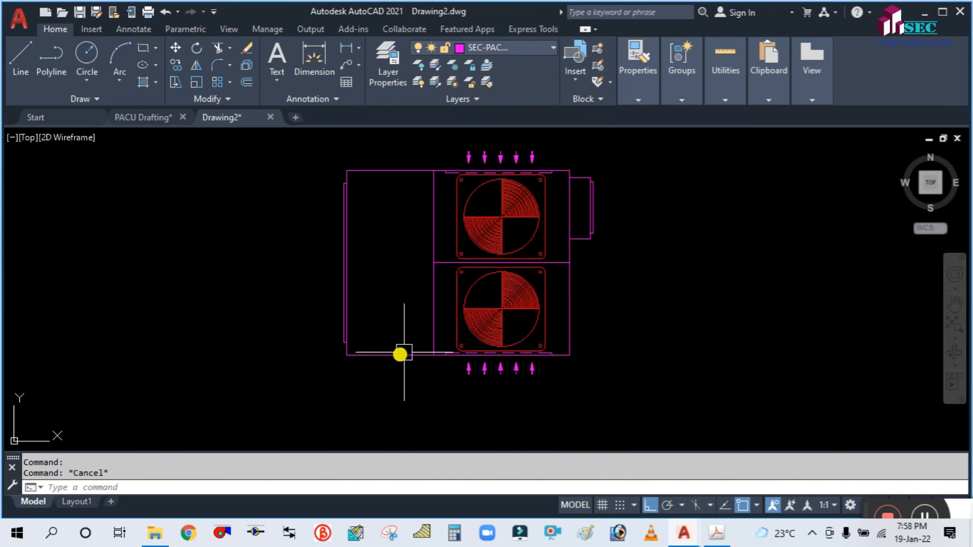
scroll(495, 351, "down", 5)
scroll(495, 345, "up", 4)
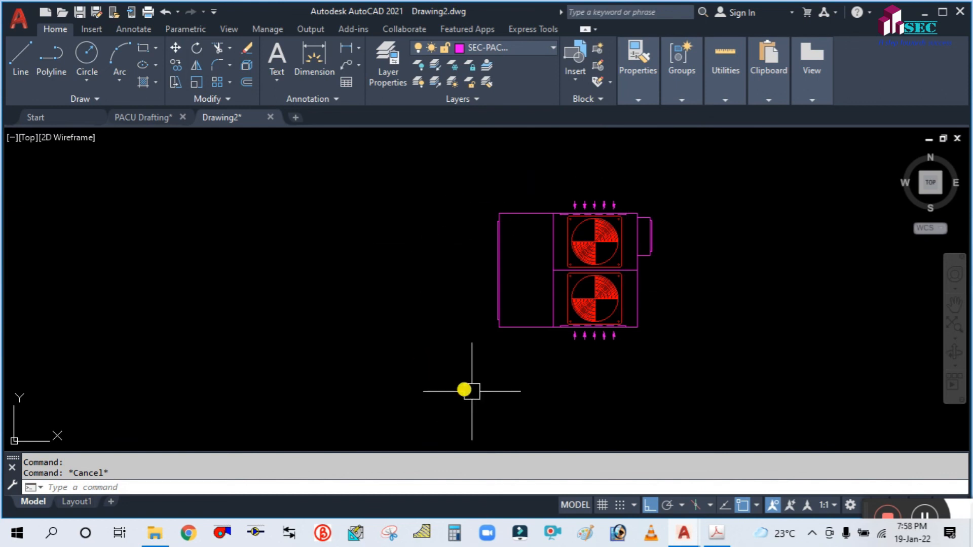
middle_click_drag(623, 347, 550, 358)
left_click(528, 344)
key("Escape")
left_click(495, 334)
key("Escape")
scroll(495, 347, "down", 3)
scroll(519, 353, "up", 3)
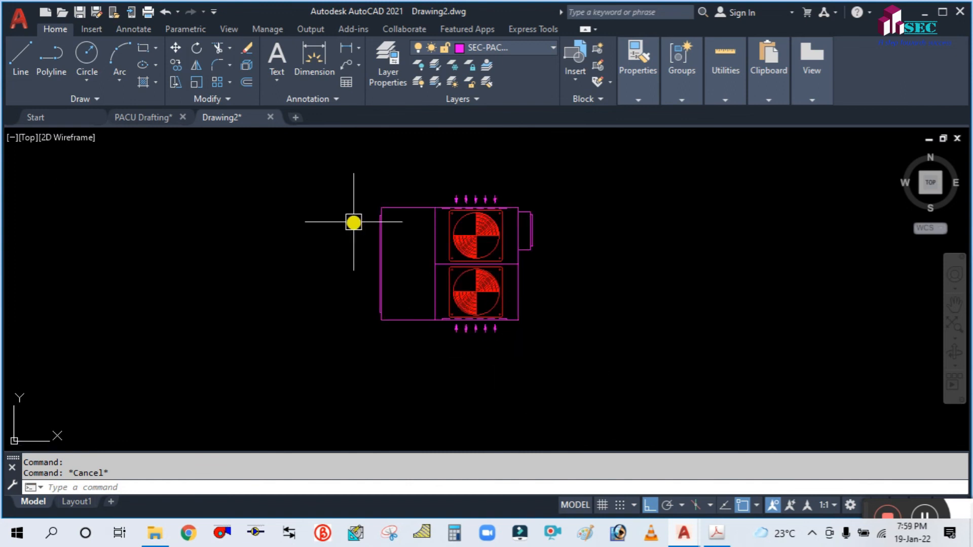
scroll(500, 336, "up", 4)
scroll(480, 313, "down", 4)
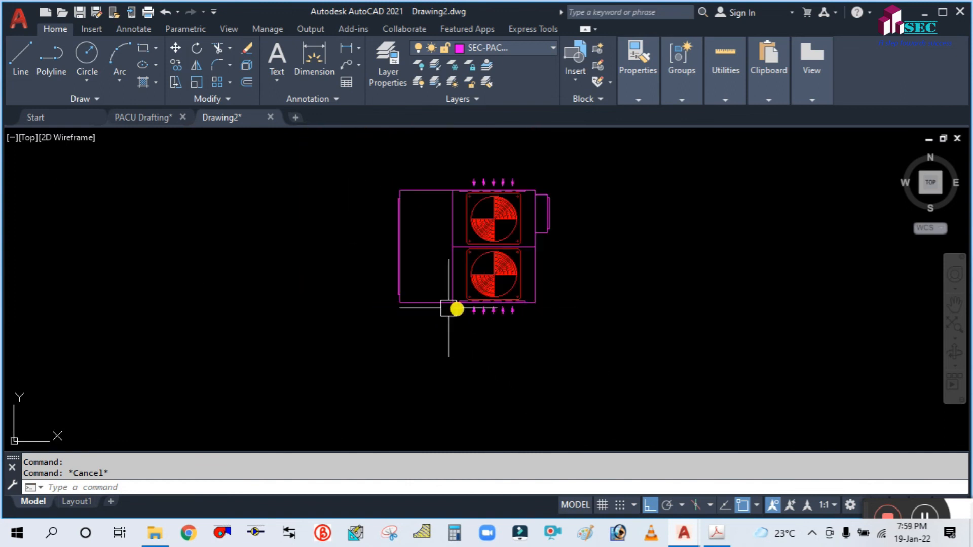
scroll(461, 278, "up", 2)
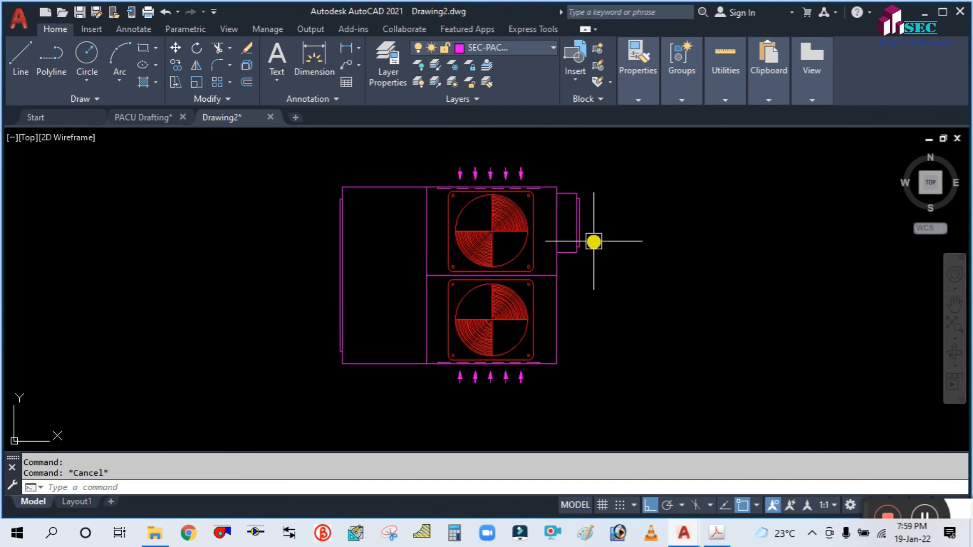
- Make SEC-TEXT the current layer
left_click(526, 47)
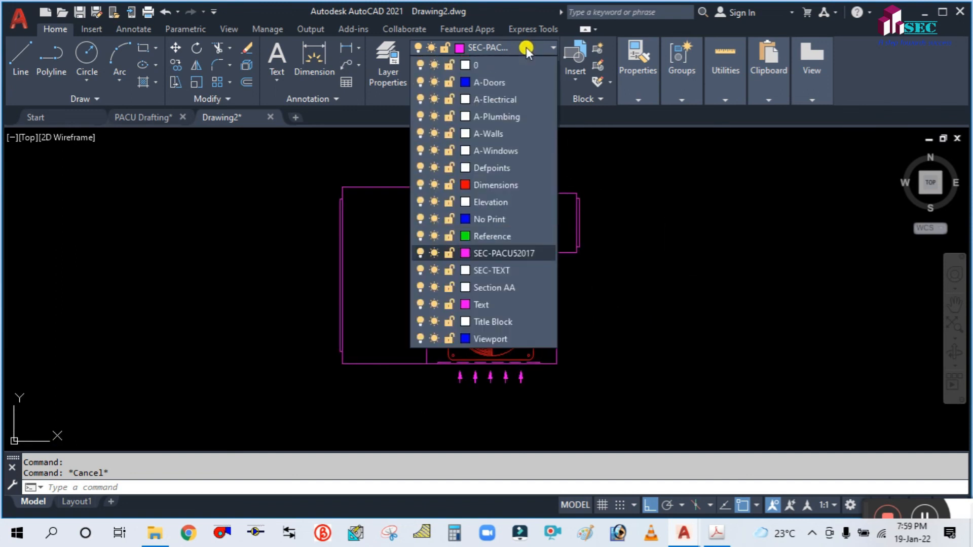
left_click(521, 269)
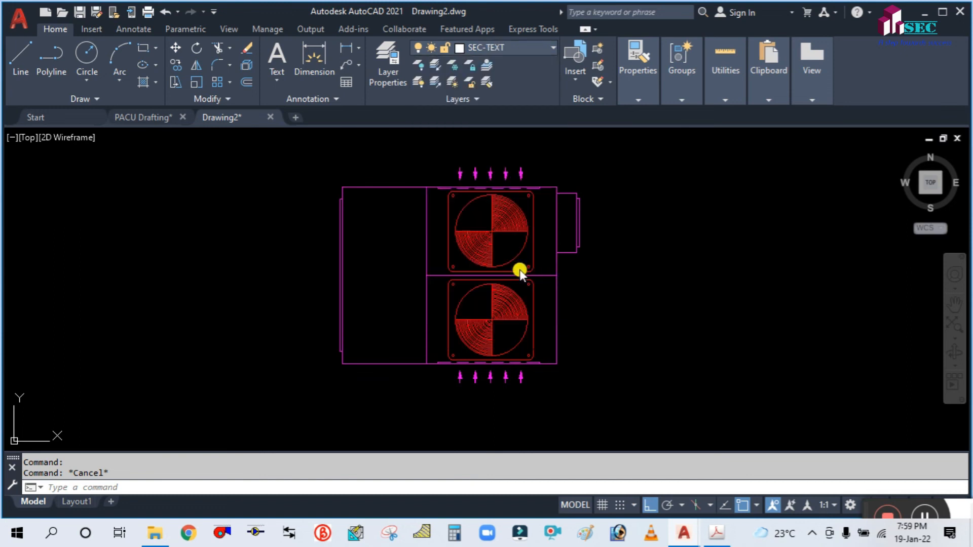
middle_click_drag(427, 177, 461, 217)
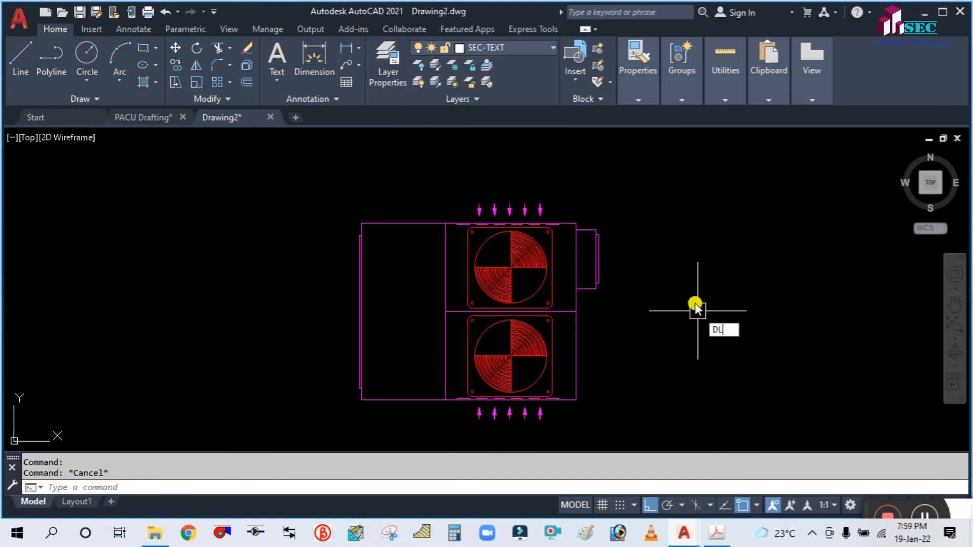
- Add a linear dimension for the unit body's full width, from its upper-left to upper-right corner, placed above the airflow arrows
key("Escape")
type("DL")
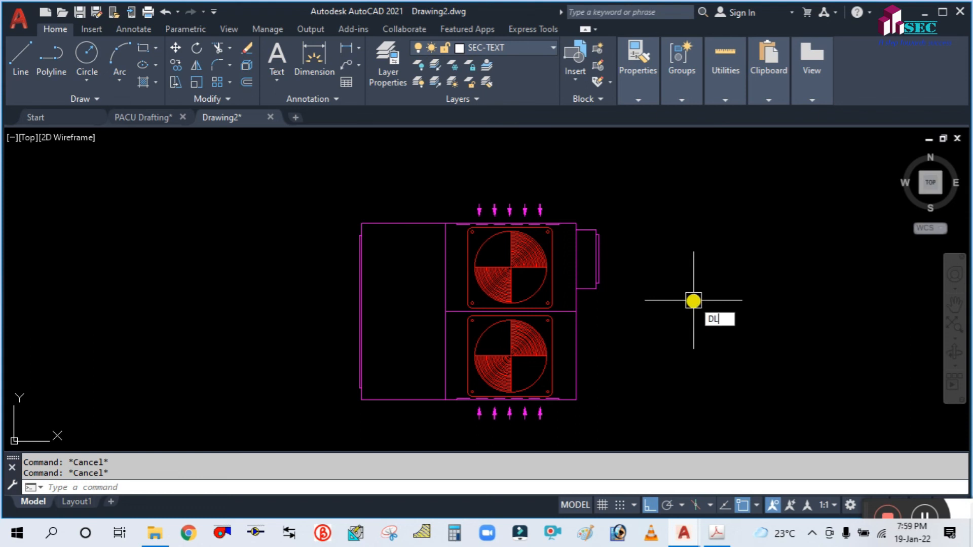
type("I")
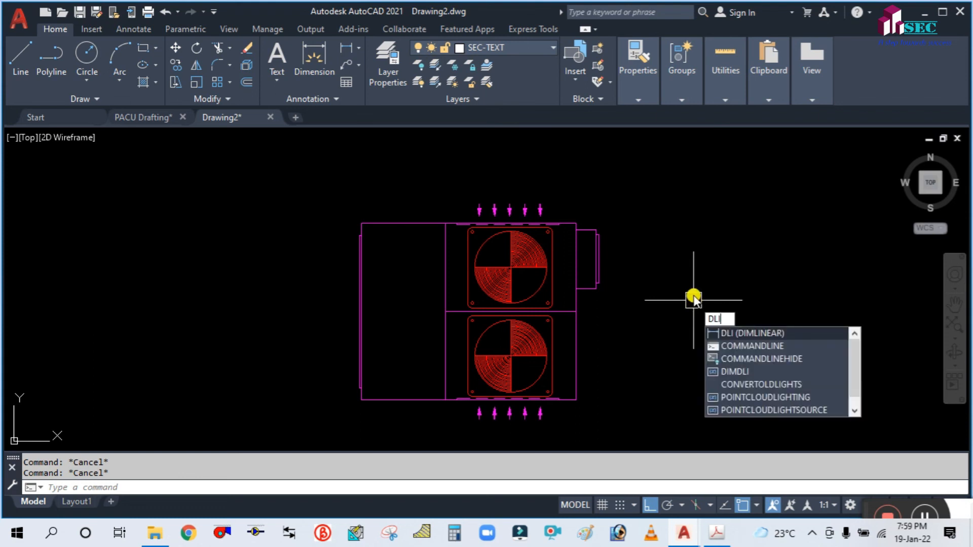
key("Return")
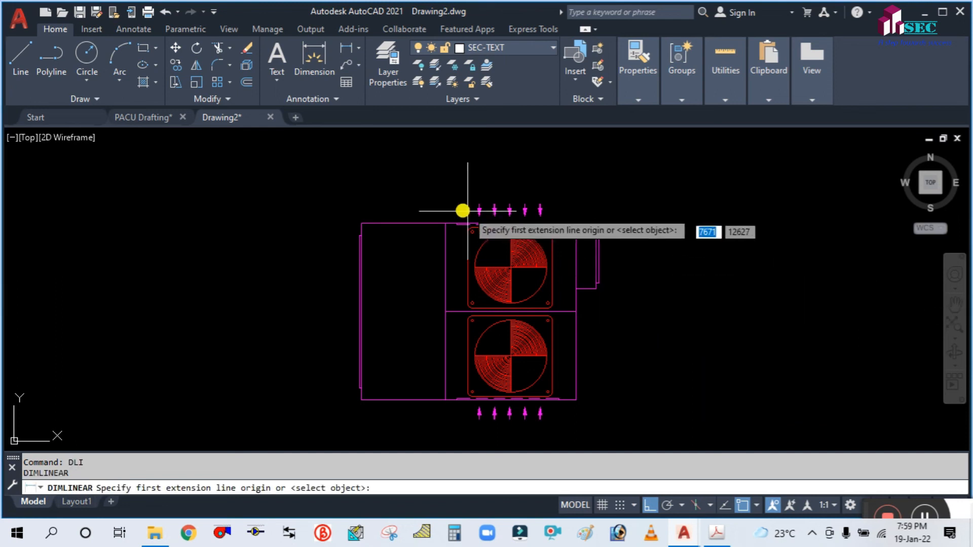
left_click(360, 217)
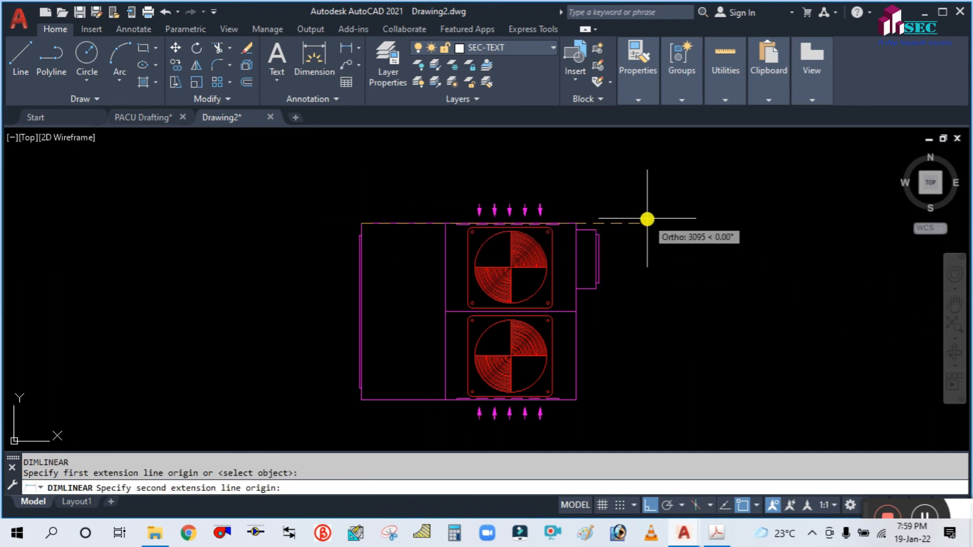
left_click(575, 224)
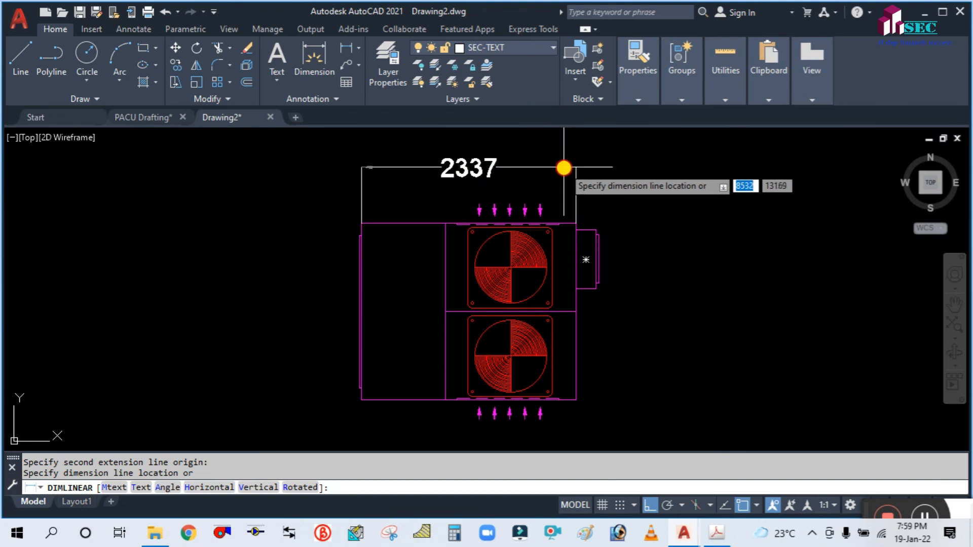
left_click(560, 166)
scroll(421, 162, "up", 4)
scroll(505, 199, "down", 4)
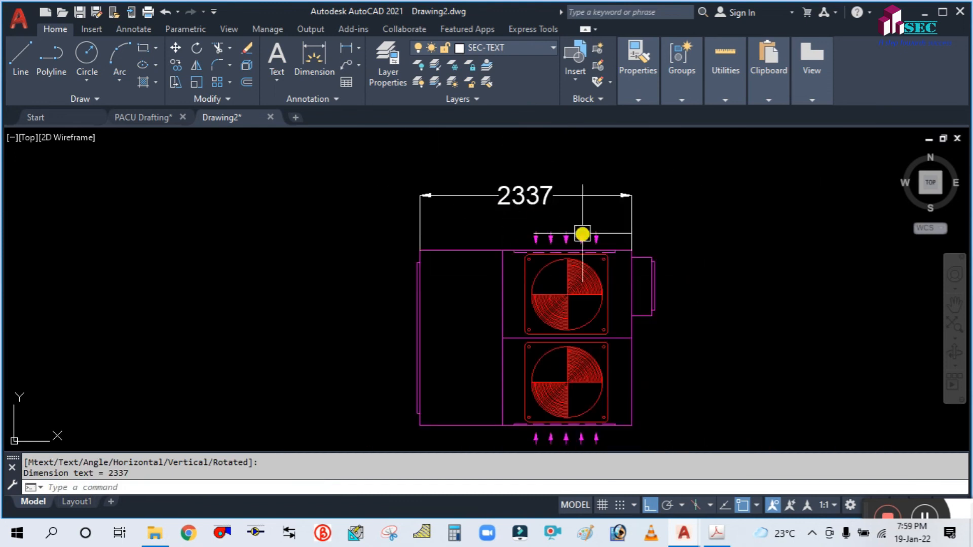
scroll(515, 206, "up", 2)
scroll(453, 210, "down", 2)
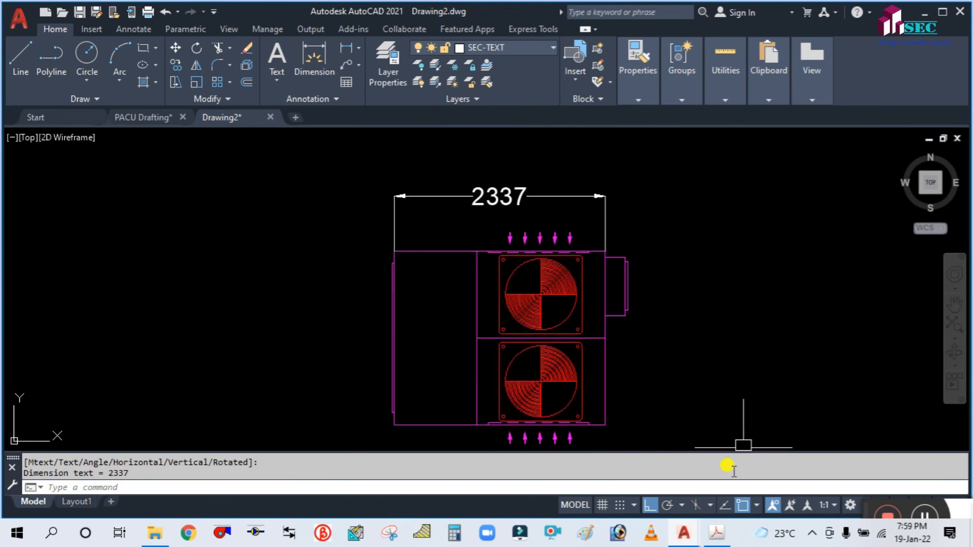
- Switch to PACU.pdf and check the body's overall width against the reference top view
left_click(731, 537)
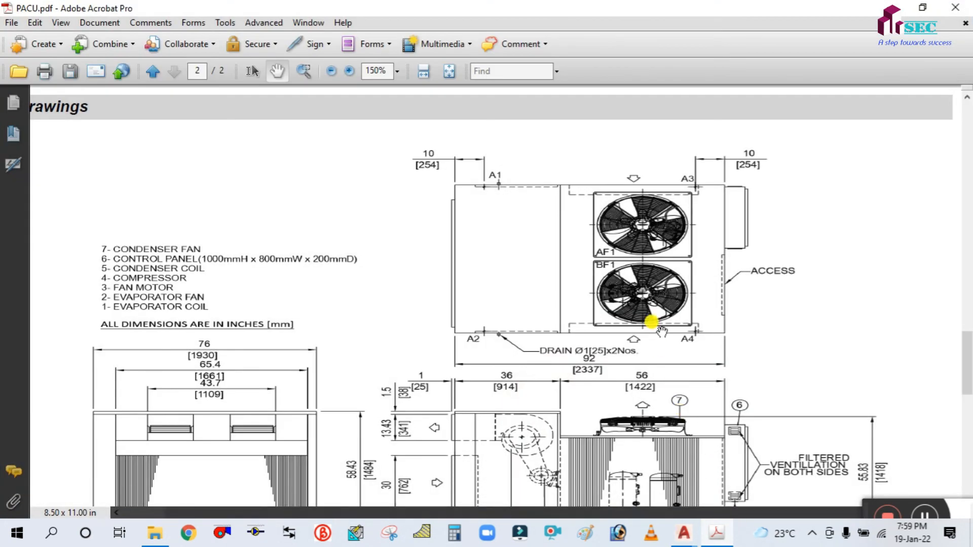
scroll(583, 360, "down", 2)
scroll(605, 344, "up", 2, "ctrl")
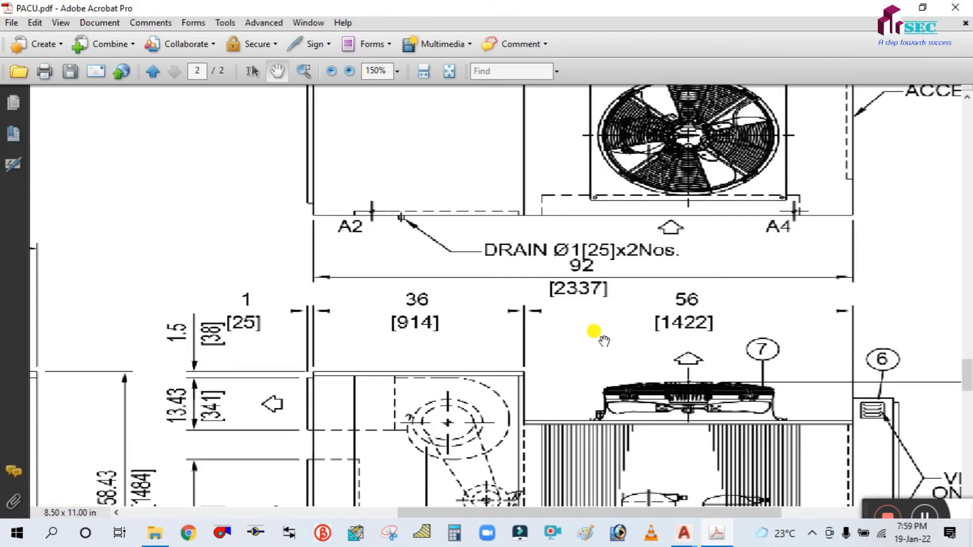
scroll(606, 278, "down", 3, "ctrl")
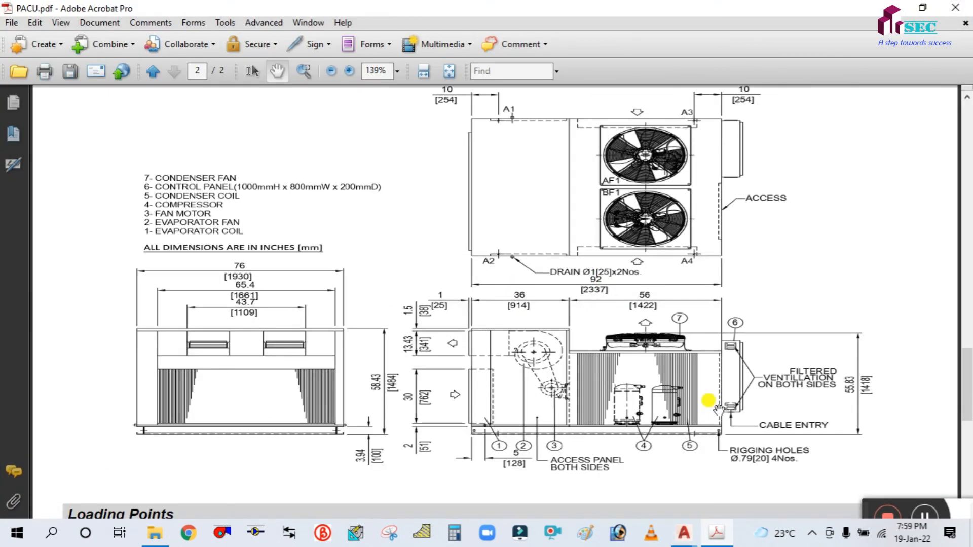
left_click(717, 537)
- Add a vertical linear dimension between the unit body's upper-left and lower-left corners, placed to the left of the unit
middle_click_drag(659, 370, 659, 326)
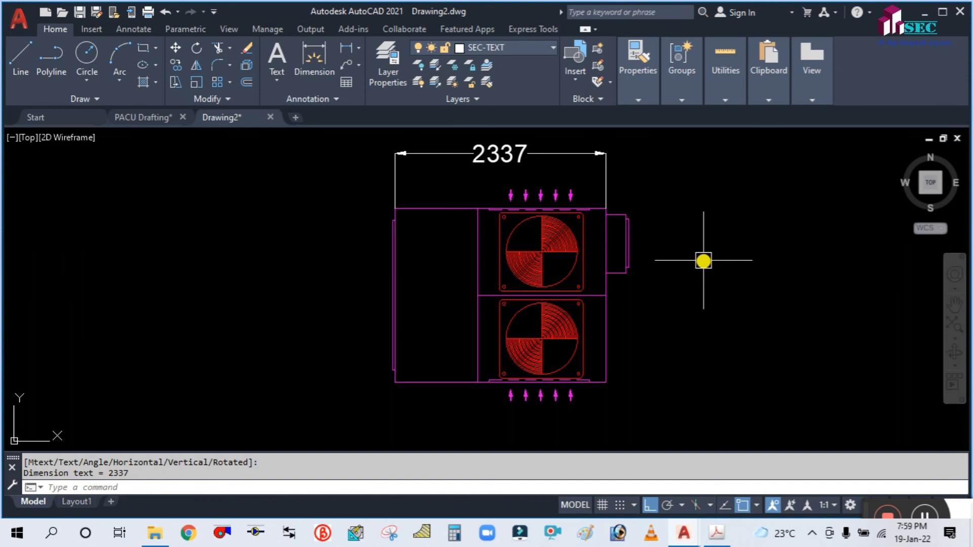
key("Return")
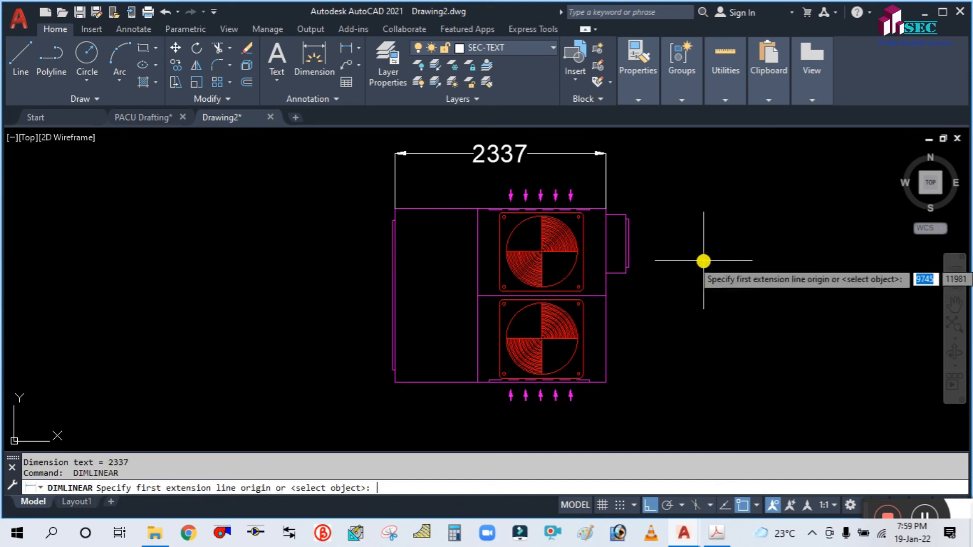
left_click(395, 208)
left_click(395, 382)
left_click(312, 369)
scroll(282, 268, "up", 1)
scroll(365, 263, "down", 3)
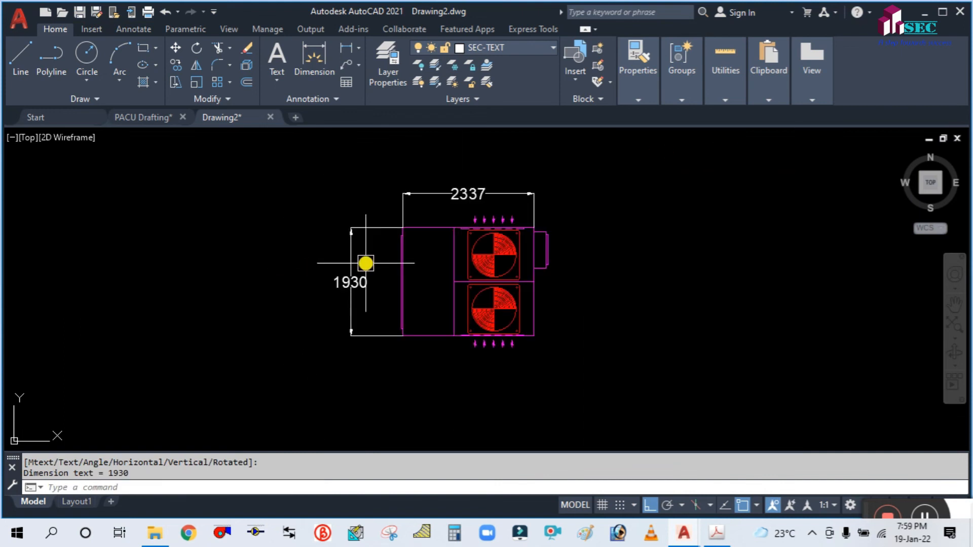
scroll(317, 273, "up", 2)
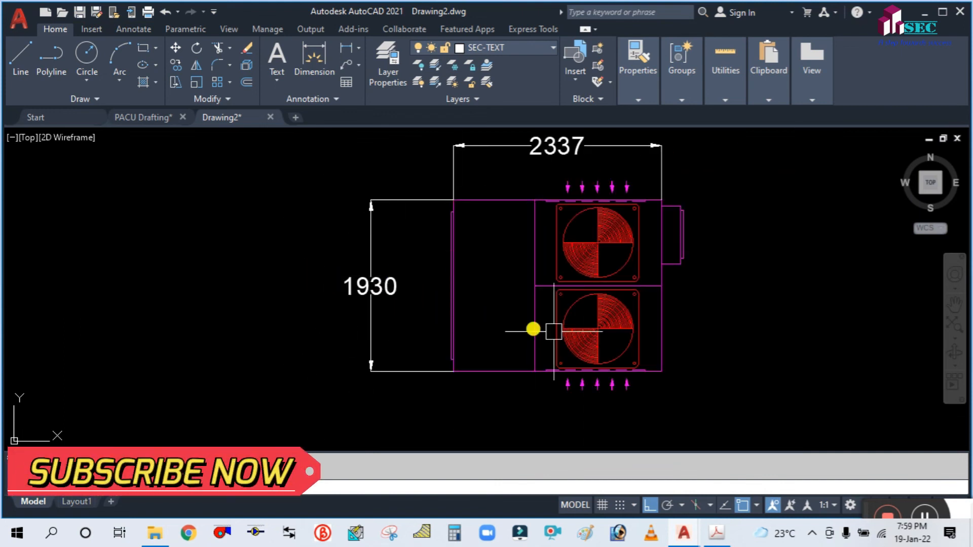
- Check the body's other overall size against the end view in PACU.pdf, and return to the AutoCAD drawing
left_click(719, 533)
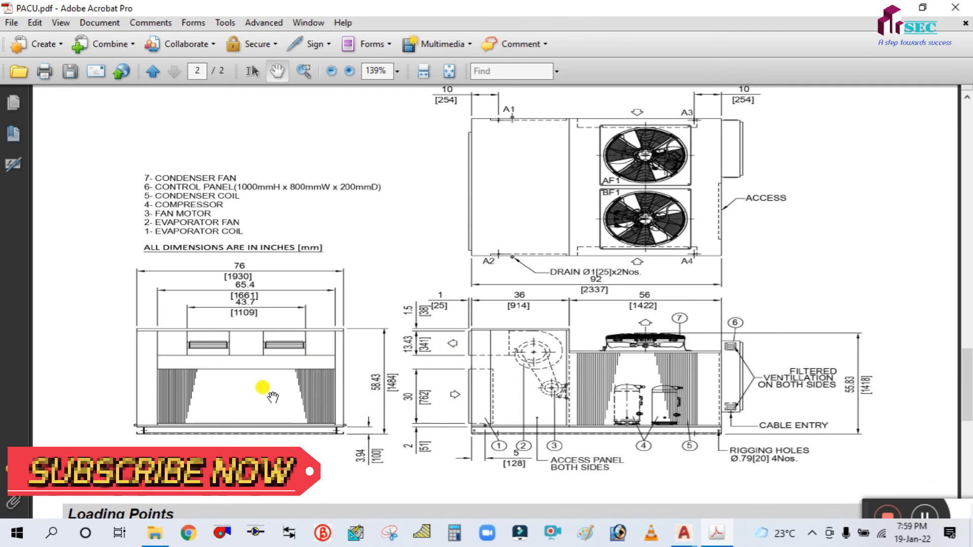
scroll(166, 289, "up", 1, "ctrl")
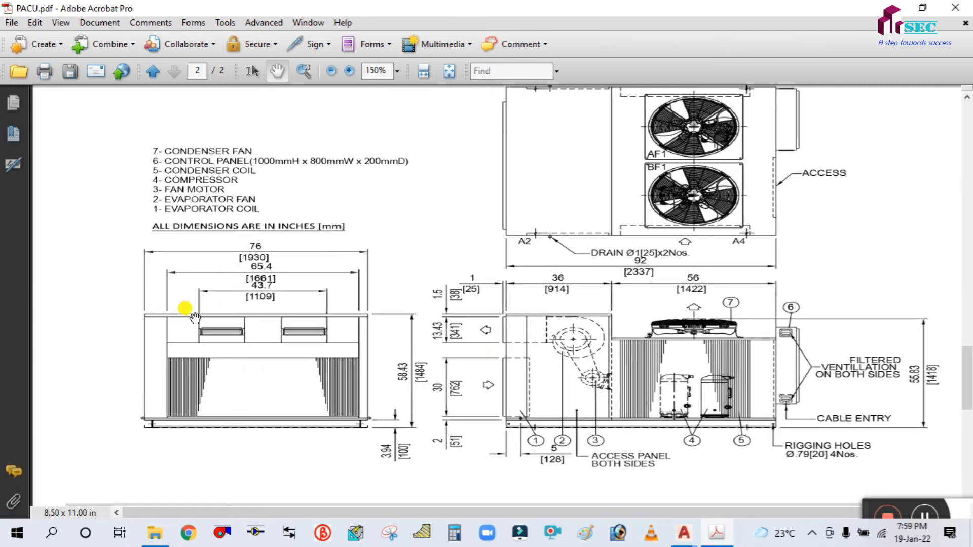
scroll(328, 358, "down", 1, "ctrl")
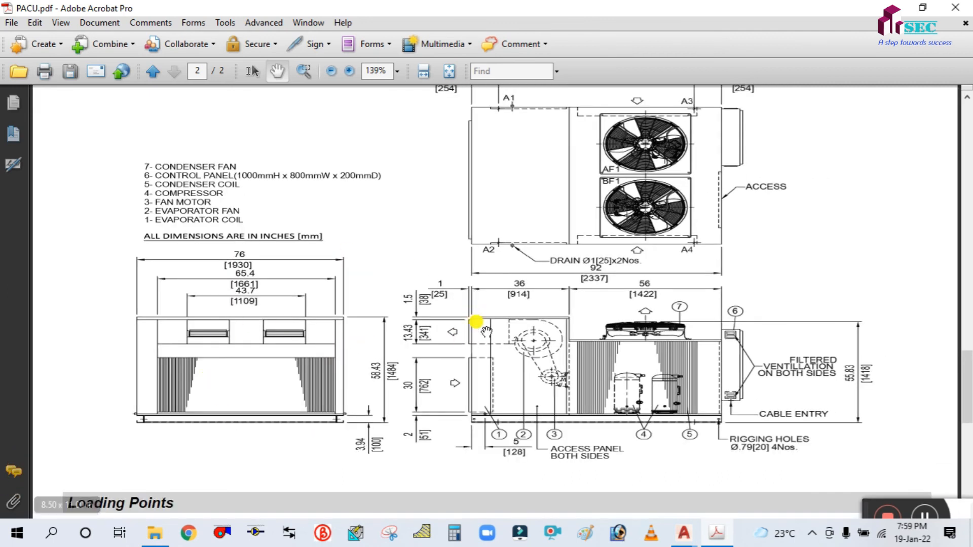
left_click(683, 534)
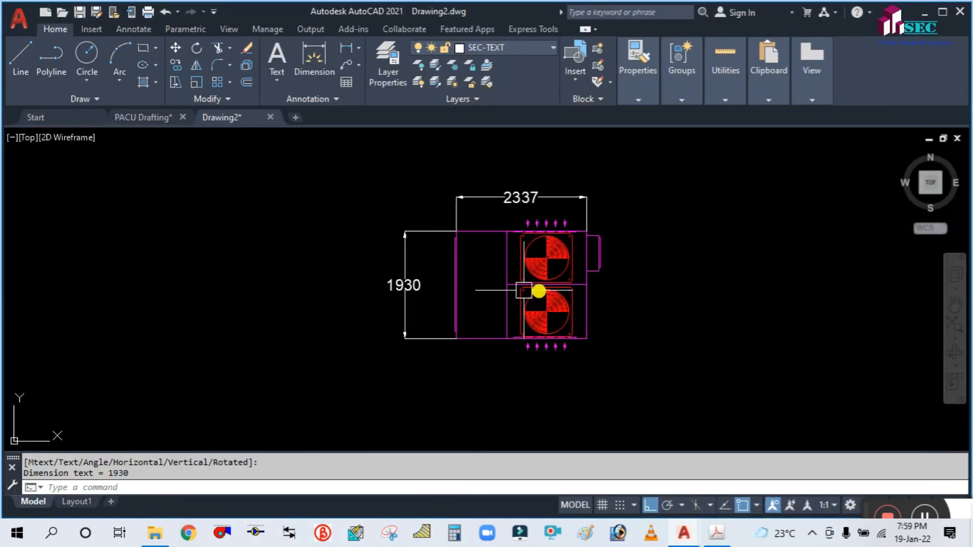
scroll(512, 289, "up", 2)
middle_click_drag(463, 227, 461, 267)
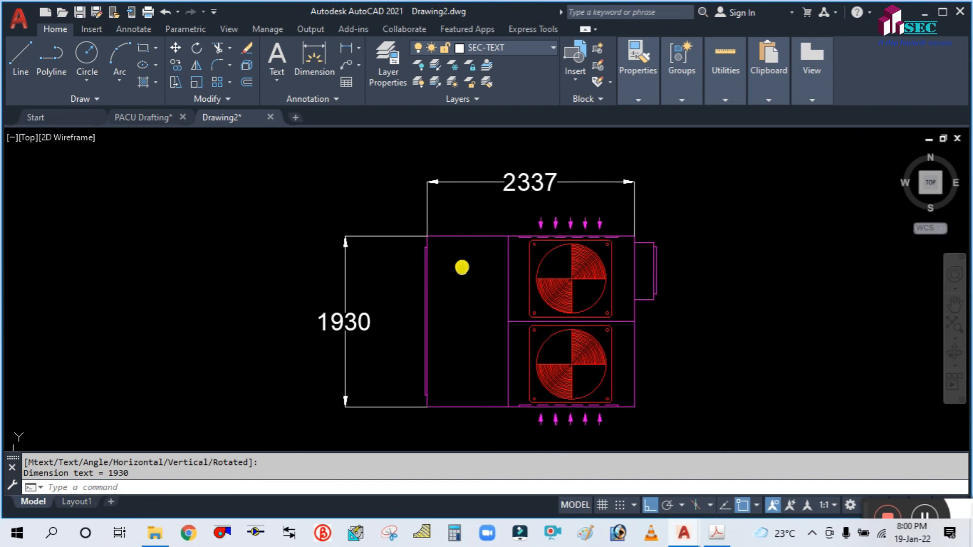
middle_click_drag(706, 337, 690, 315)
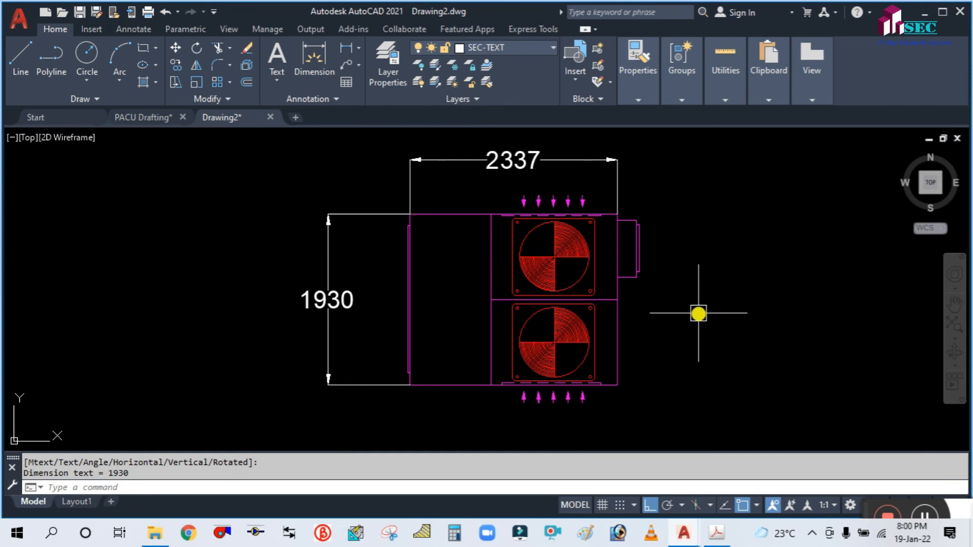
middle_click_drag(707, 306, 686, 304)
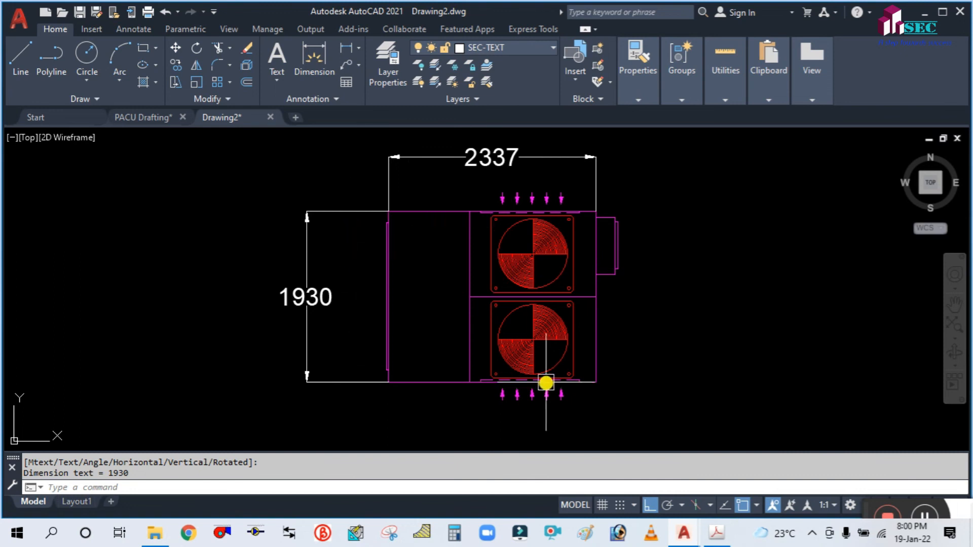
middle_click_drag(602, 376, 646, 384)
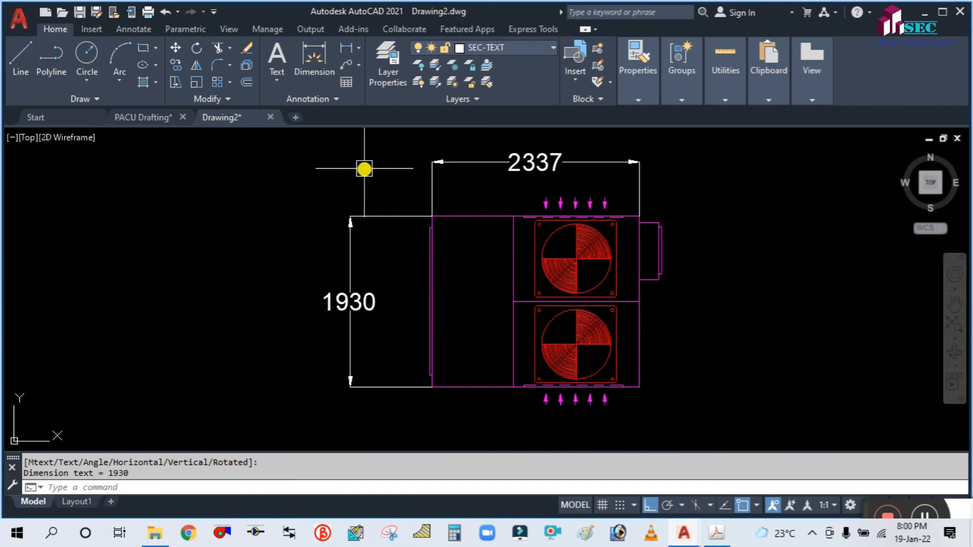
- Switch to the PACU Drafting drawing and examine the plan and the unit's side view in Section A-A
left_click(138, 120)
scroll(522, 317, "down", 5)
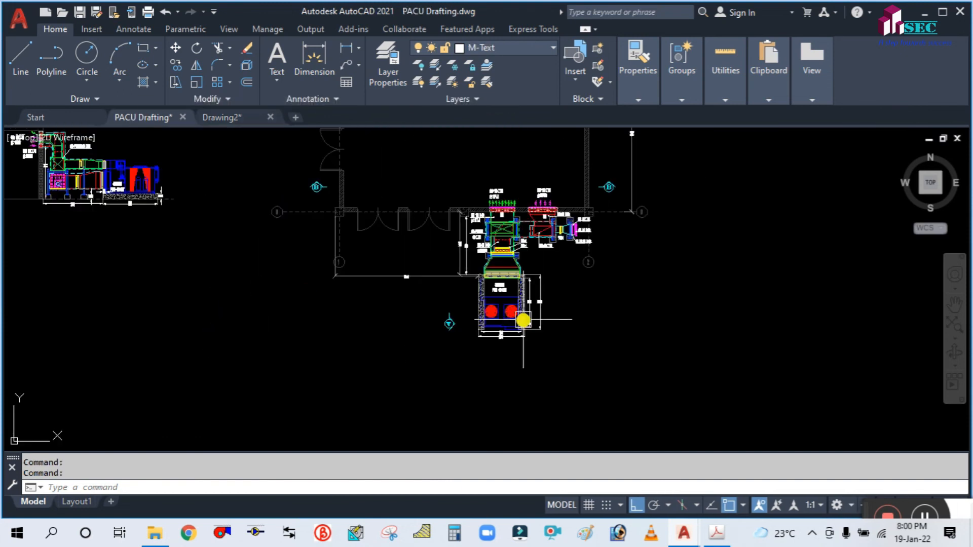
middle_click_drag(343, 300, 459, 352)
scroll(239, 221, "up", 4)
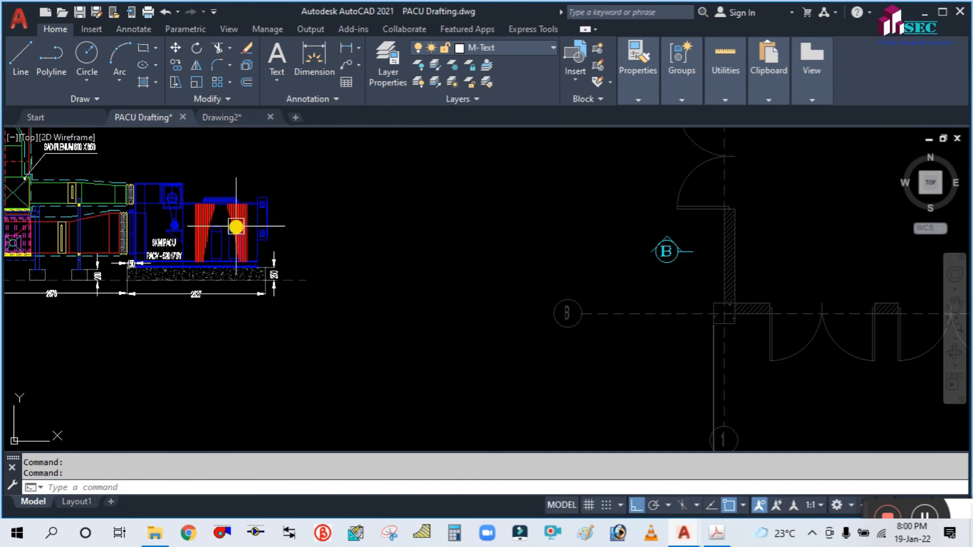
scroll(369, 213, "down", 2)
scroll(549, 350, "down", 4)
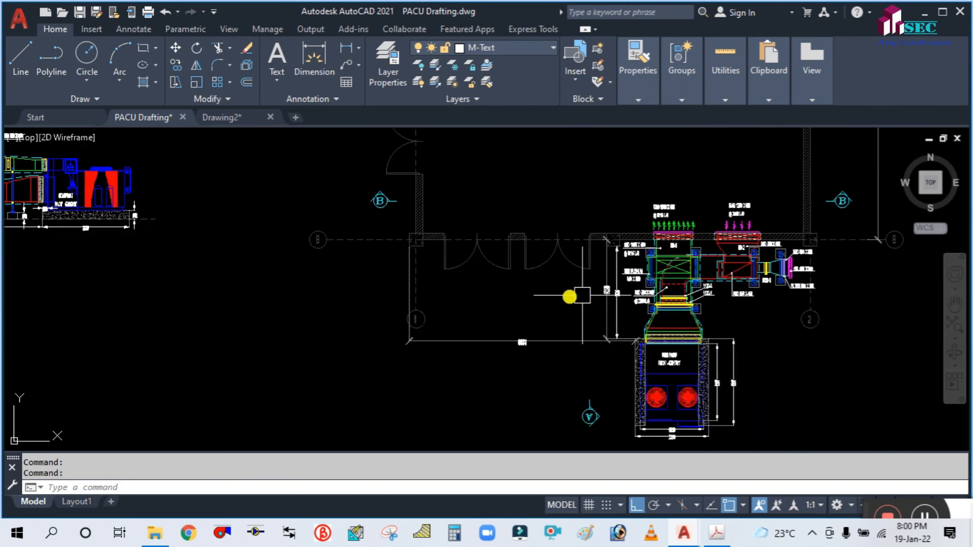
scroll(297, 241, "up", 6)
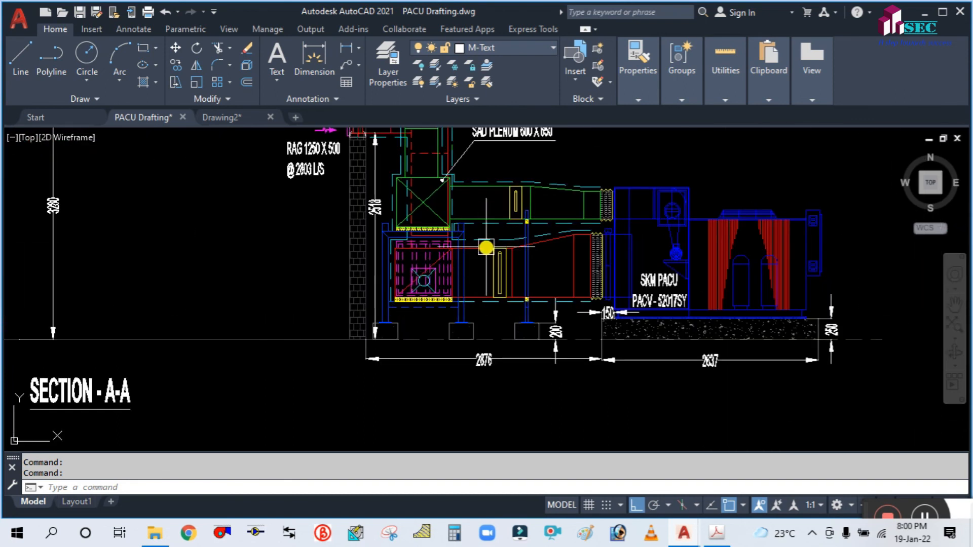
scroll(679, 248, "up", 1)
middle_click_drag(679, 249, 539, 265)
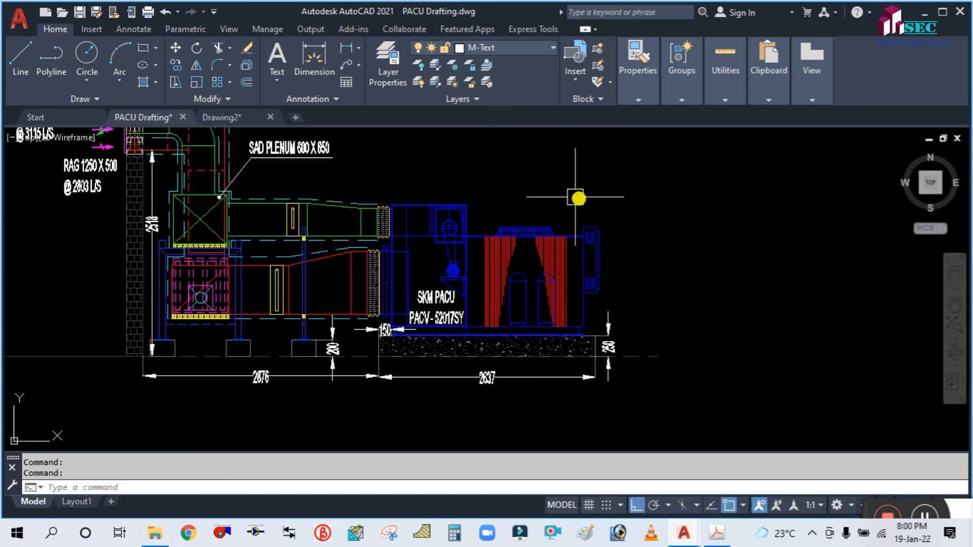
- Inspect the PACU unit block in the Section A-A side view, and compare the section with the plan
left_click(532, 237)
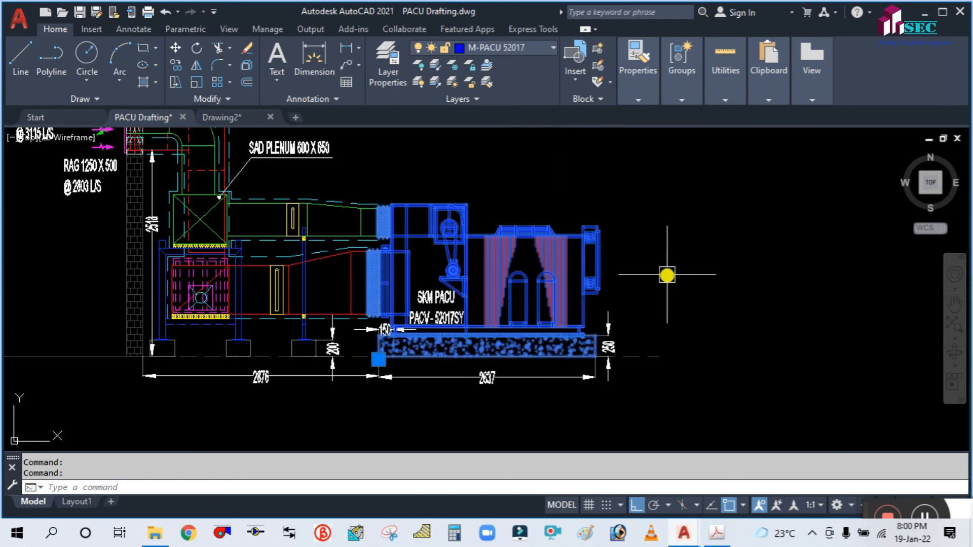
key("Escape")
scroll(664, 276, "down", 6)
mouse_move(667, 277)
middle_mouse_down()
mouse_move(549, 261)
mouse_move(483, 235)
middle_mouse_up()
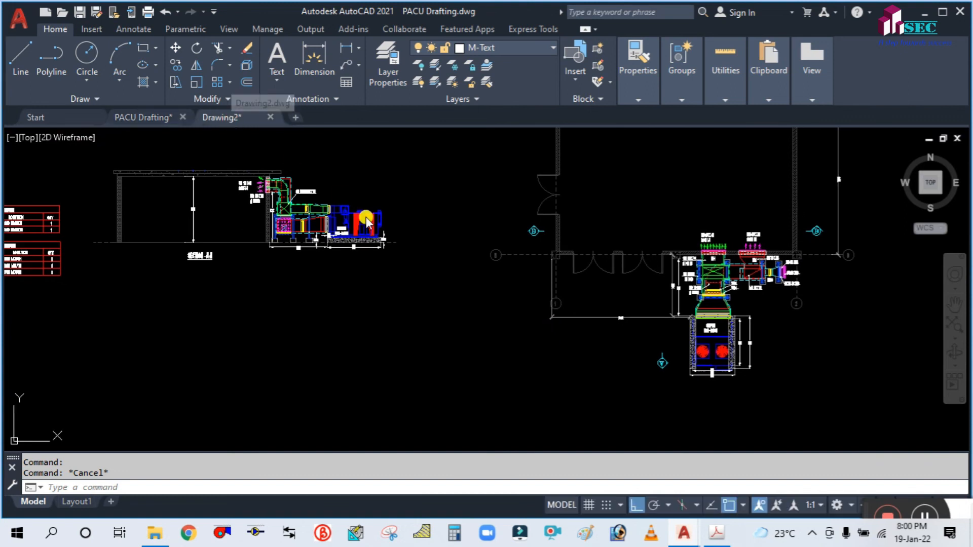
- Return to the Drawing2 drawing and review the whole dimensioned top view of the unit
left_click(231, 118)
middle_click_drag(701, 370, 654, 326)
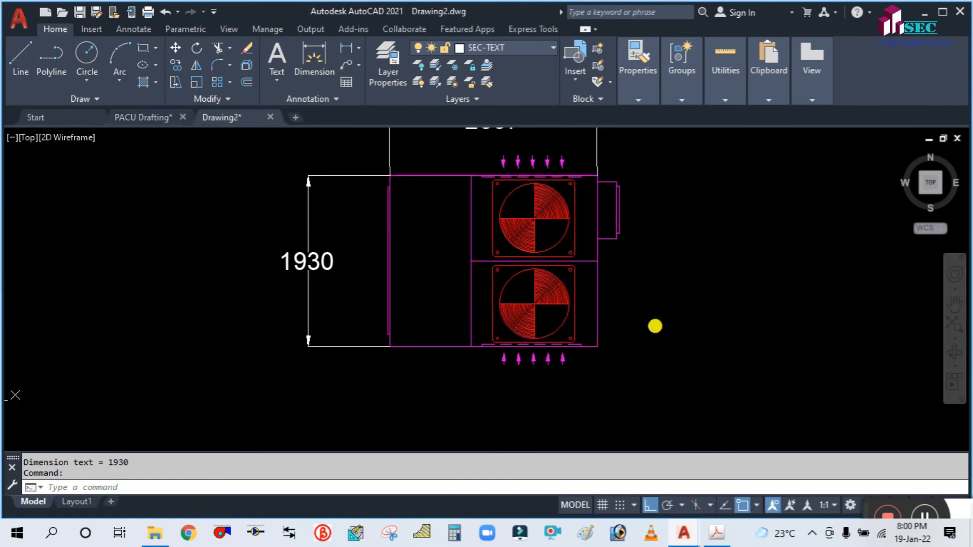
scroll(622, 323, "down", 3)
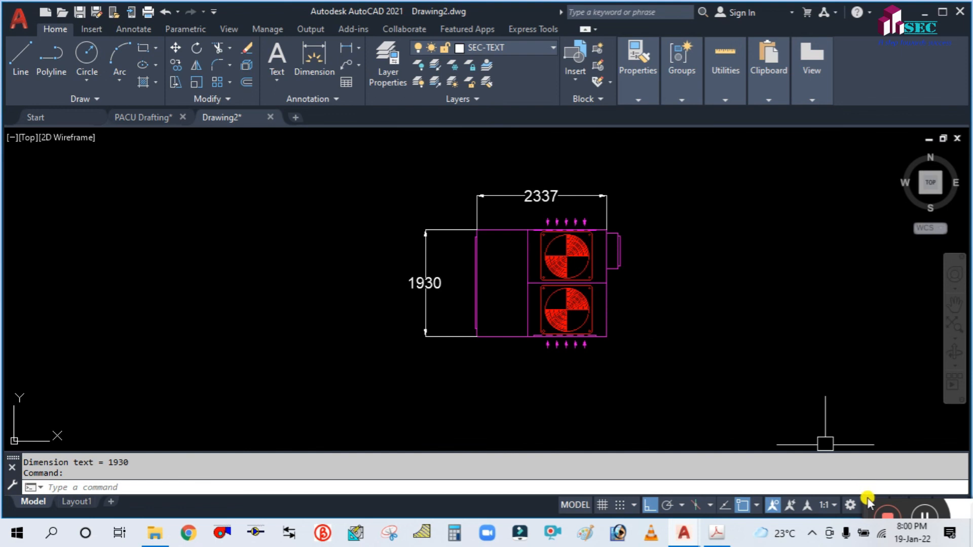
left_click_drag(864, 502, 788, 363)
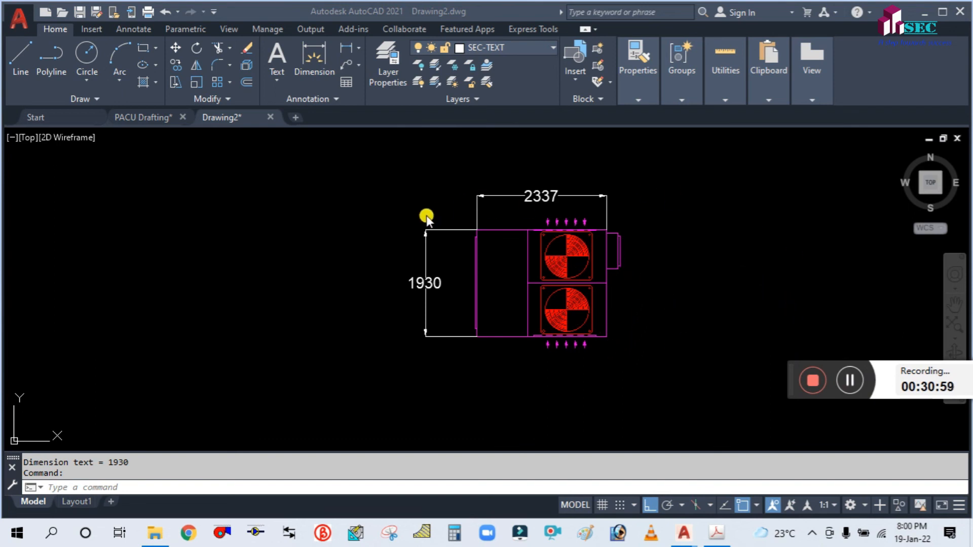
left_click(648, 348)
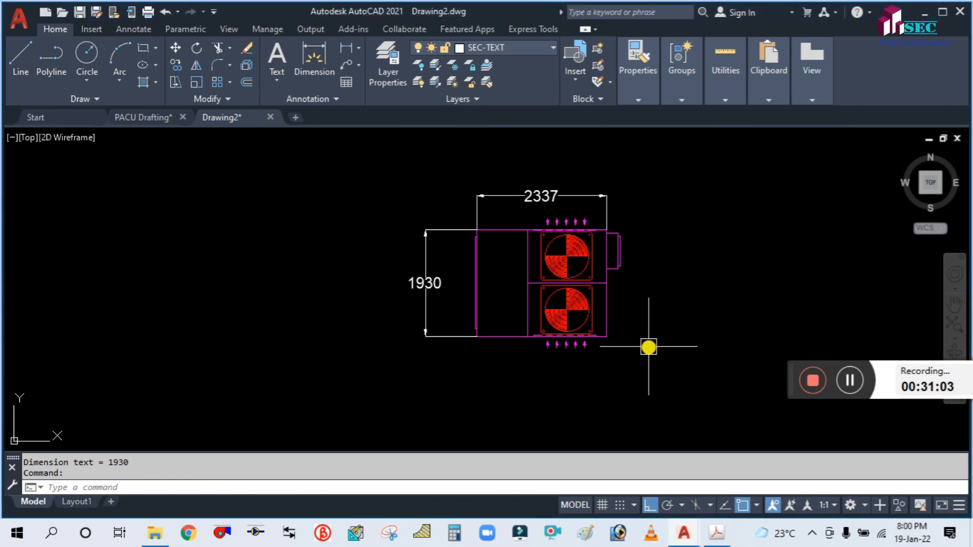
- Switch to PACU.pdf in Adobe Acrobat Pro and examine the unit's reference top, end and side views
left_click(716, 532)
left_click_drag(795, 364, 866, 448)
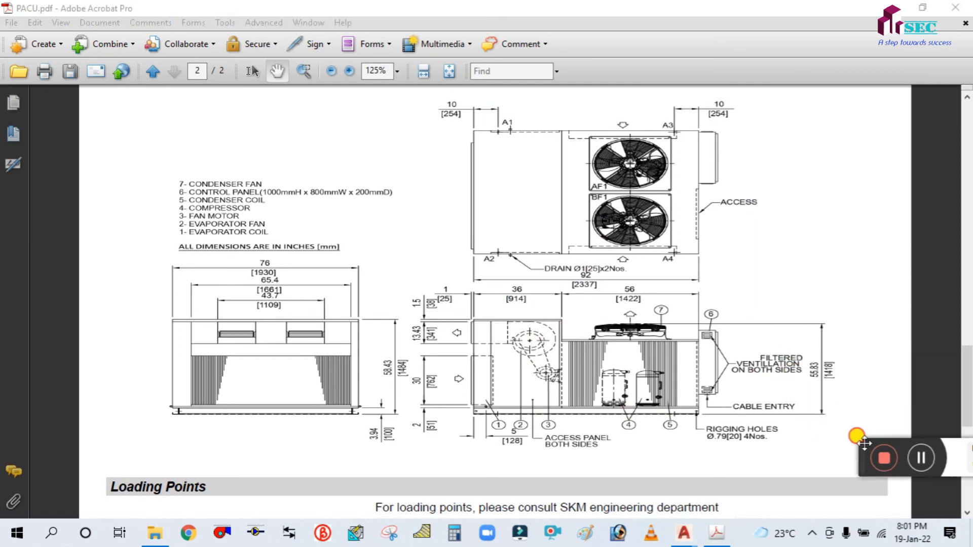